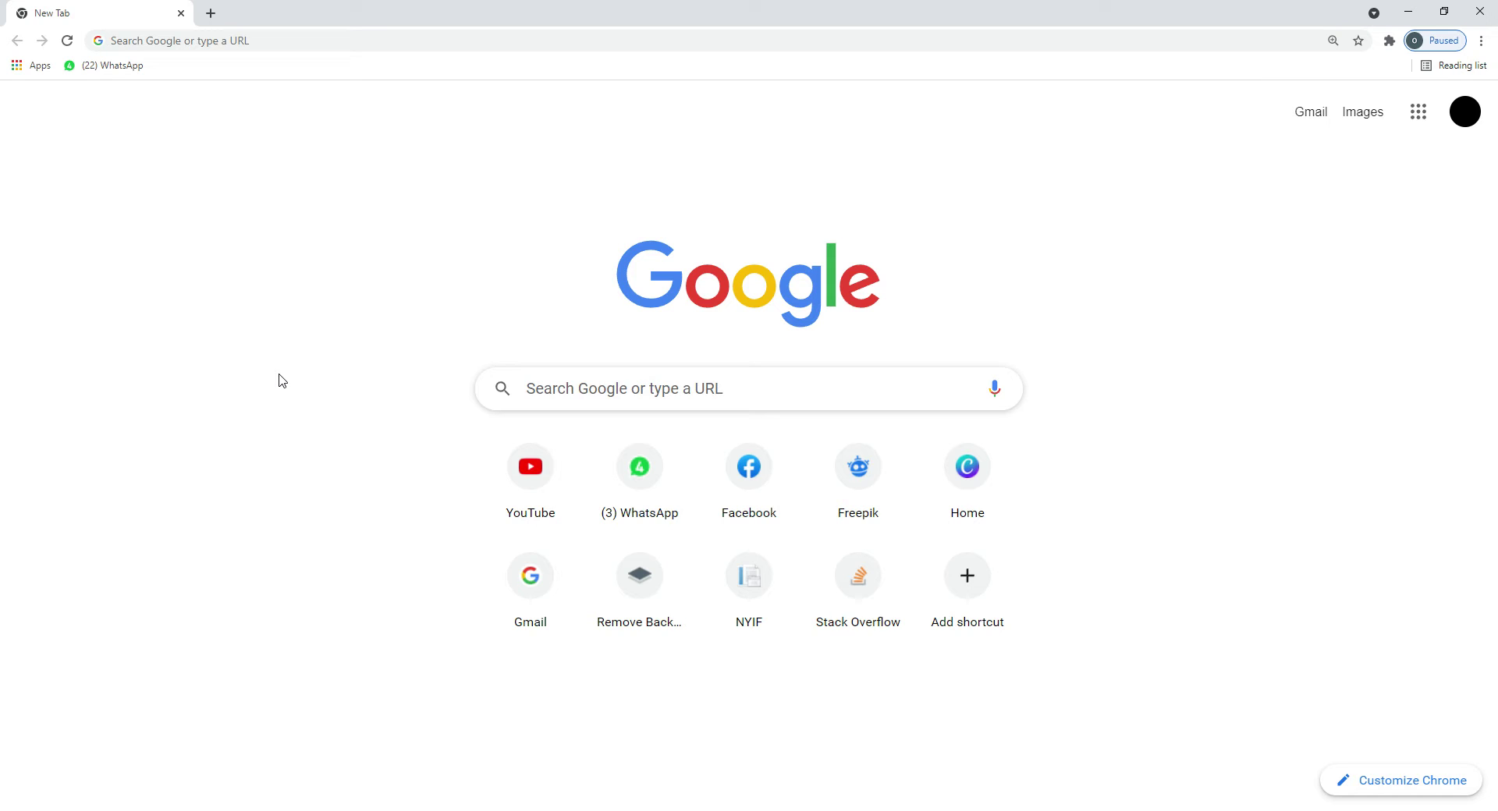
# Step: Search Google for fiverr in a new browser tab and open the official Fiverr site
pyautogui.click(599, 391)
pyautogui.click(612, 462)
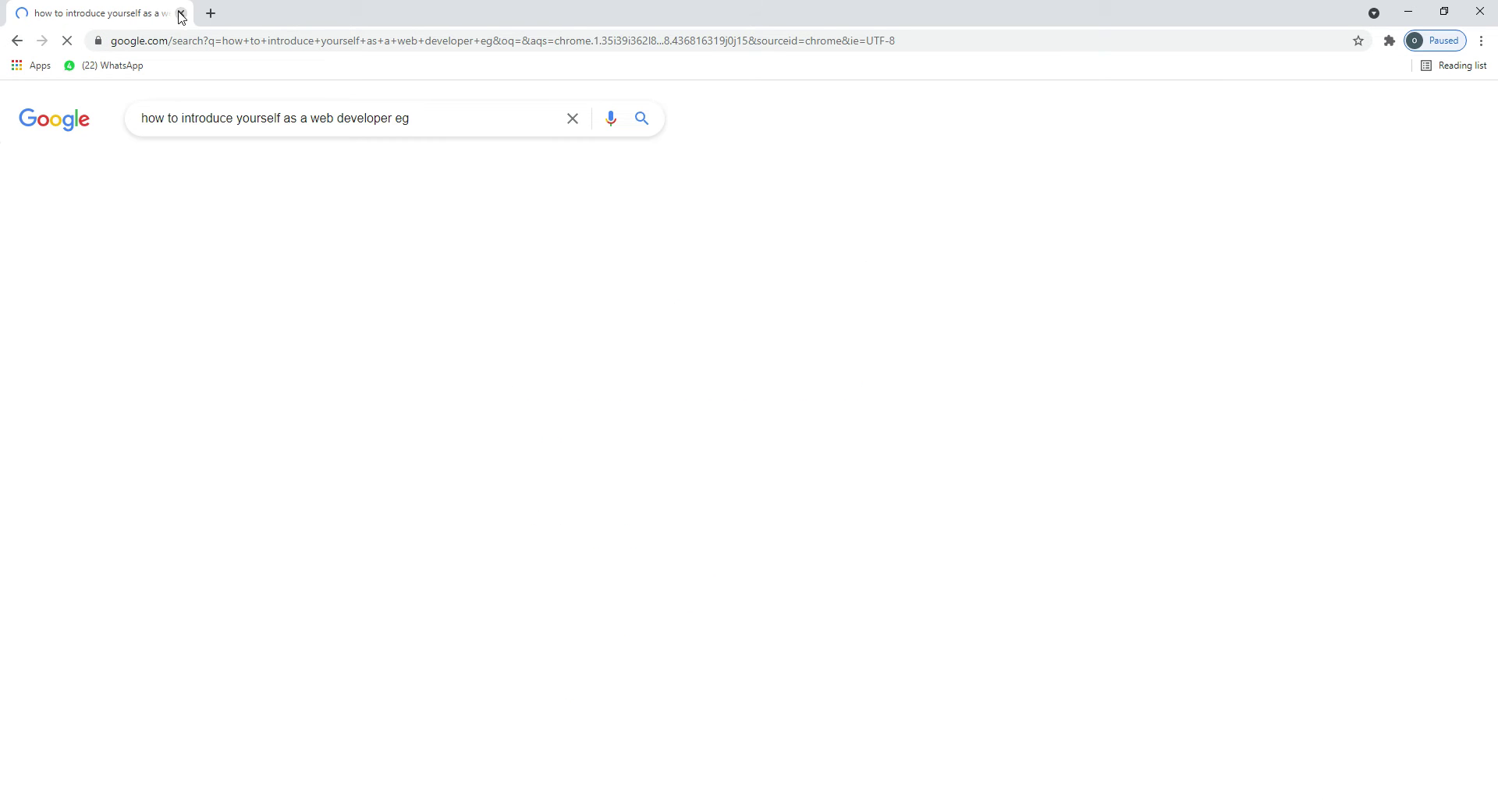
pyautogui.click(211, 14)
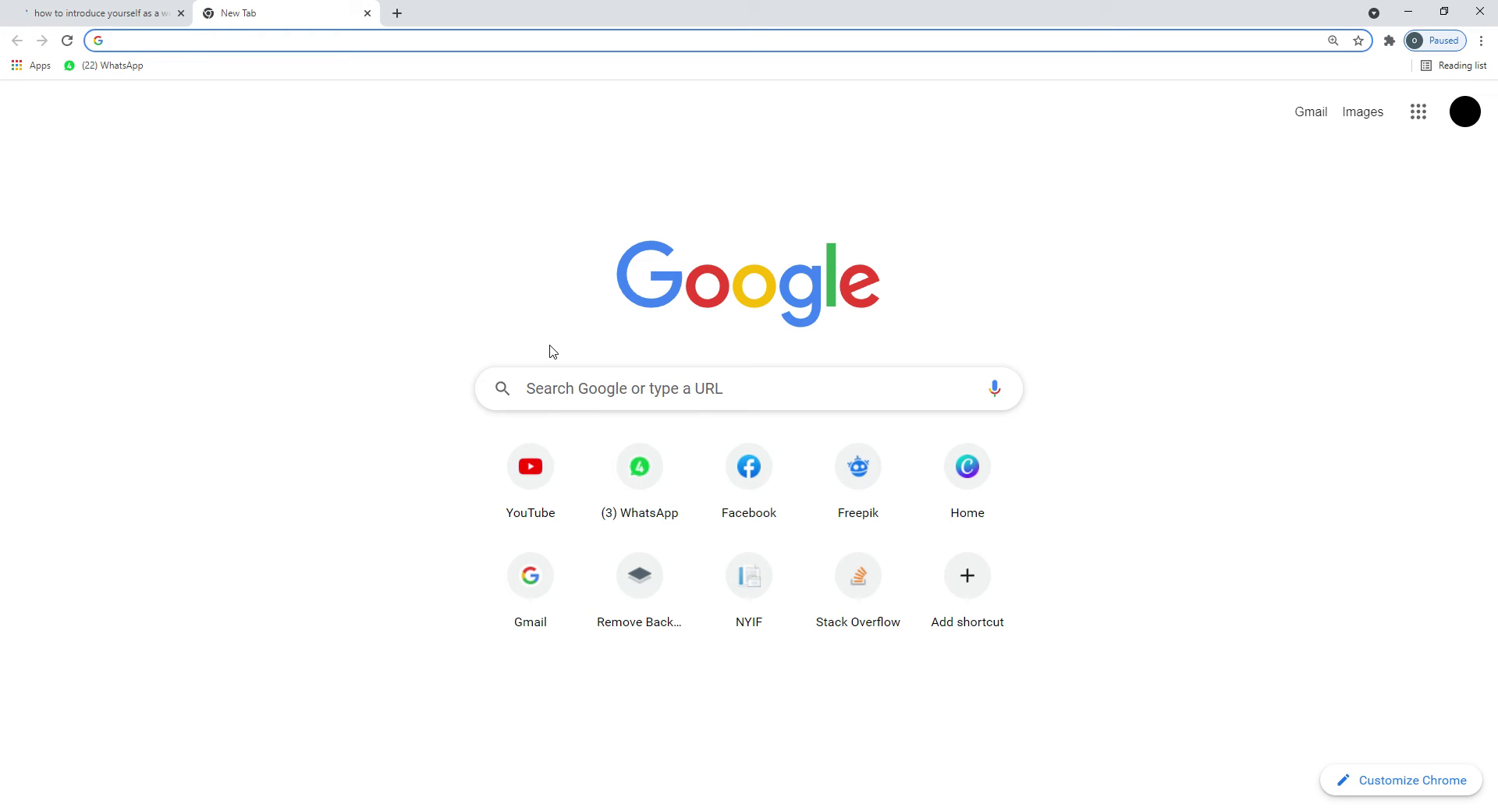
pyautogui.click(553, 390)
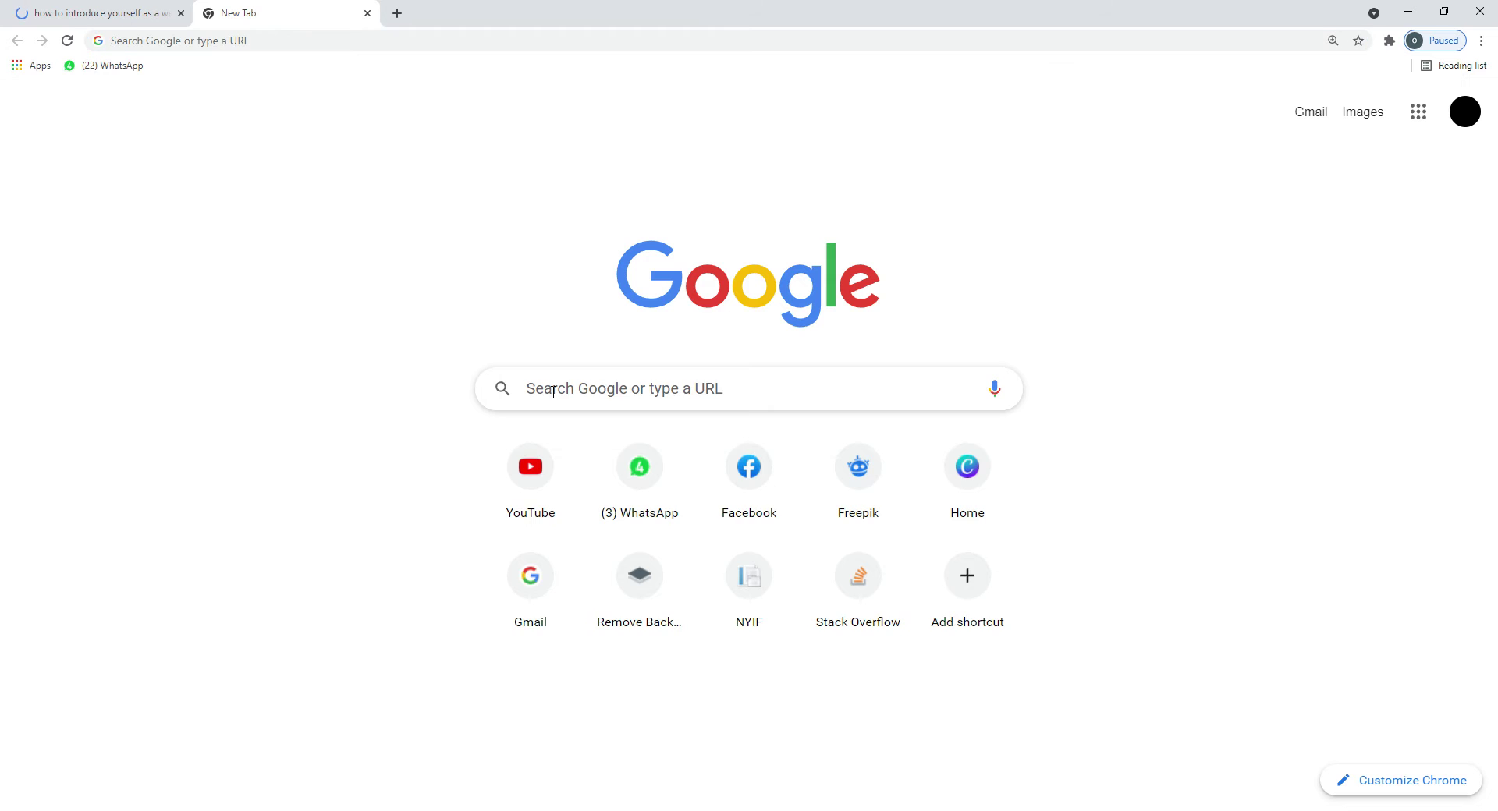
pyautogui.write('fiverr')
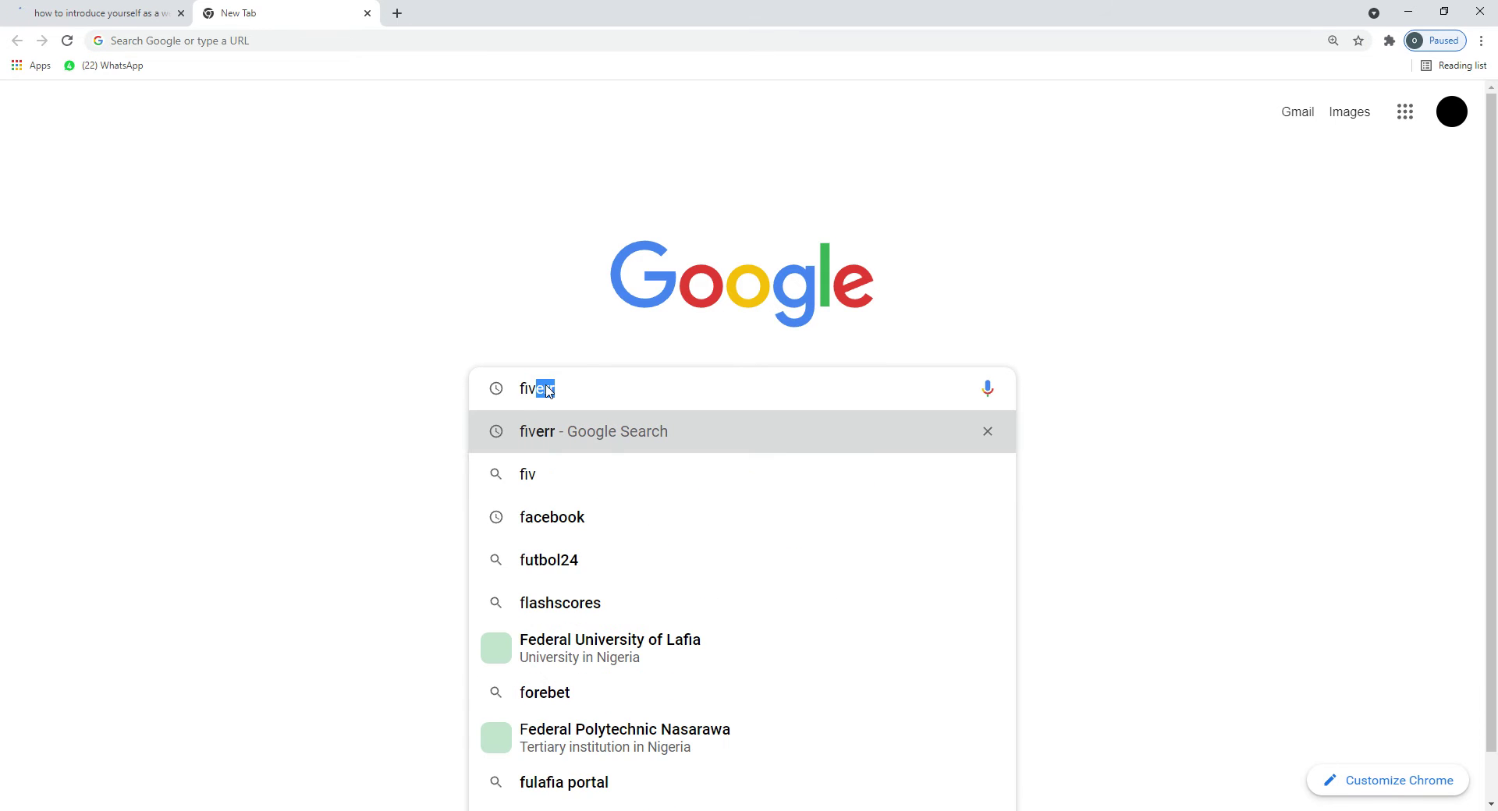
pyautogui.press('Return')
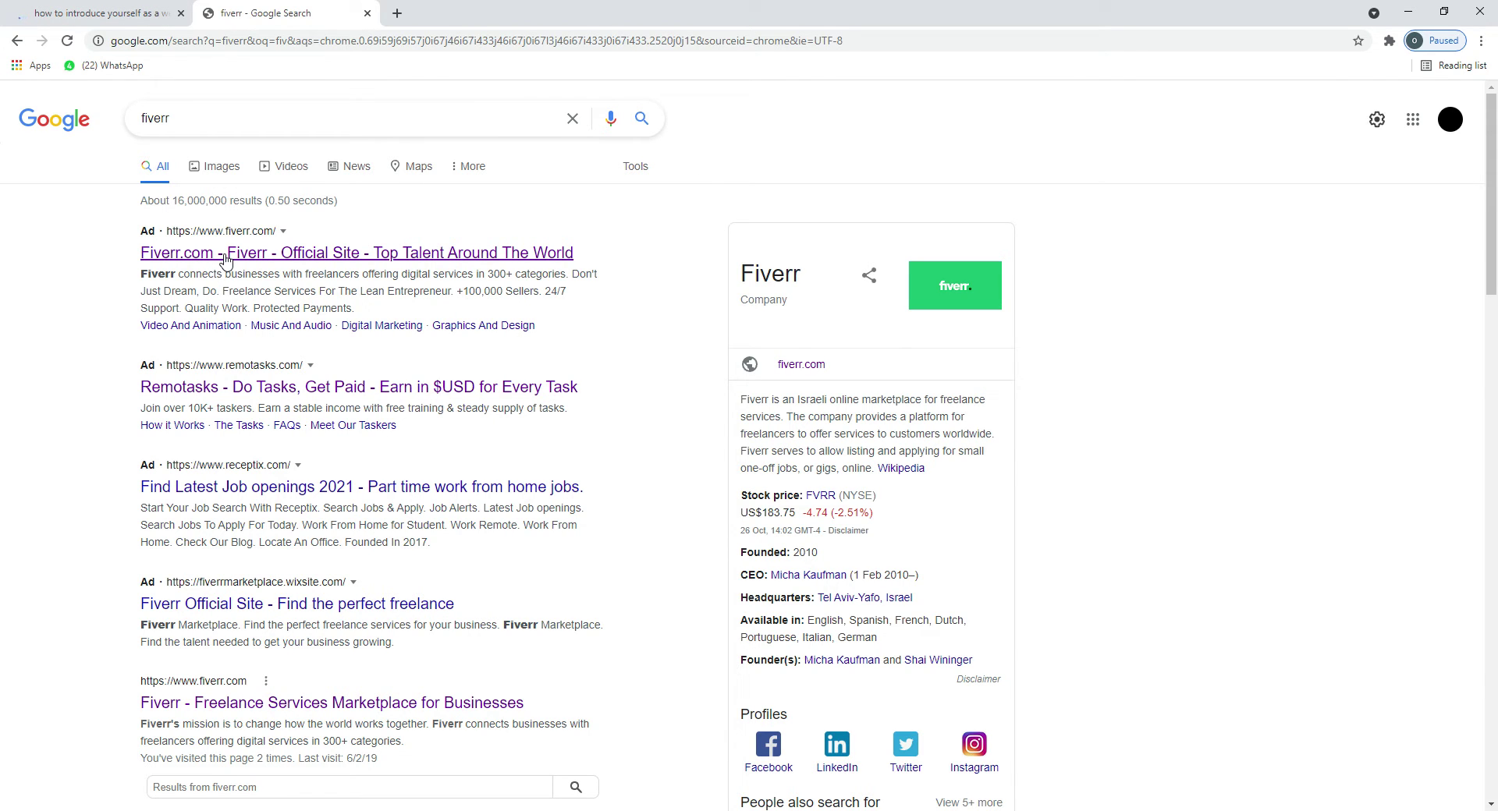
pyautogui.click(226, 260)
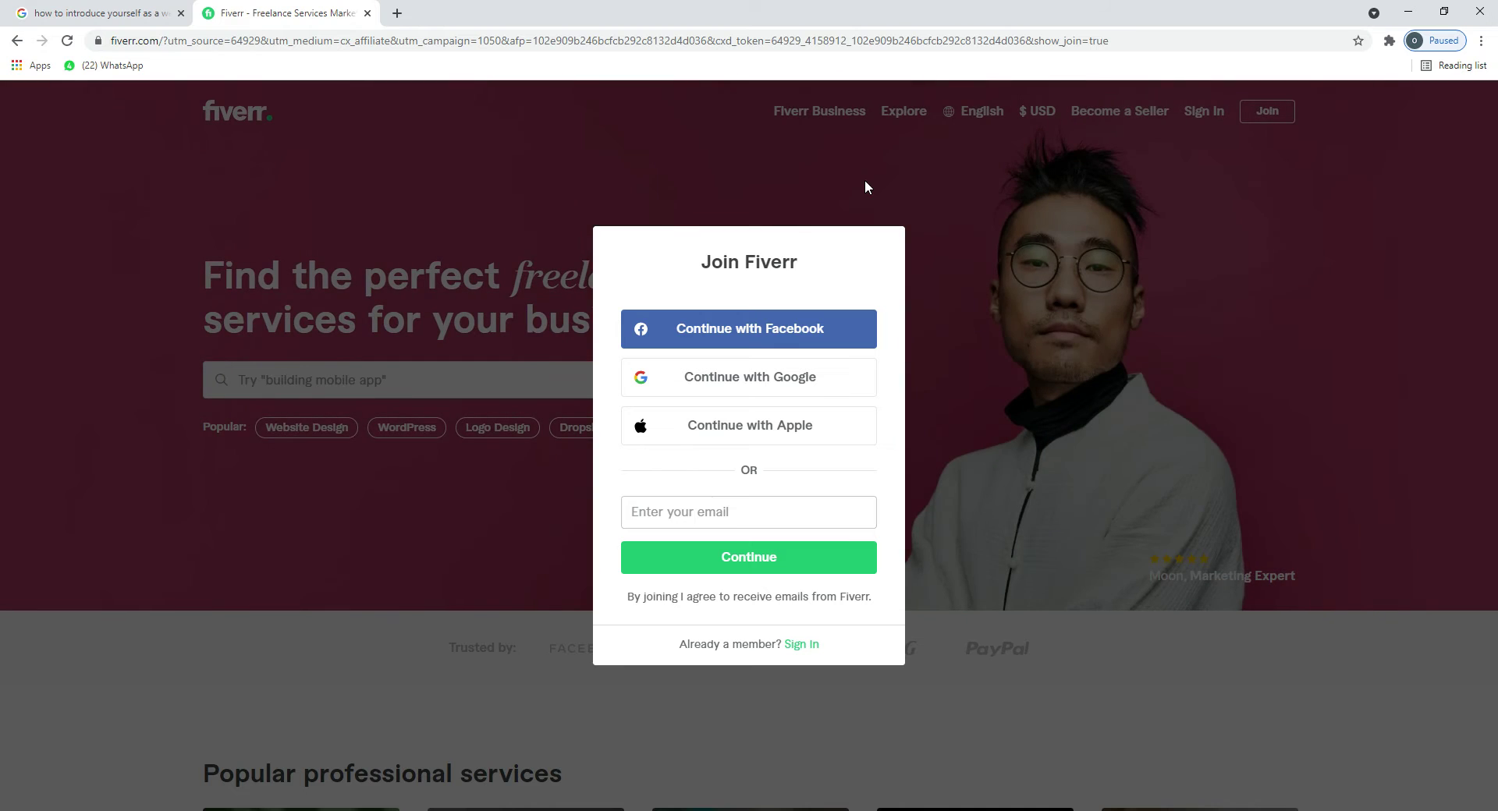
# Step: Dismiss the Join Fiverr prompt, then reopen the sign-up form and reload the site
pyautogui.click(870, 179)
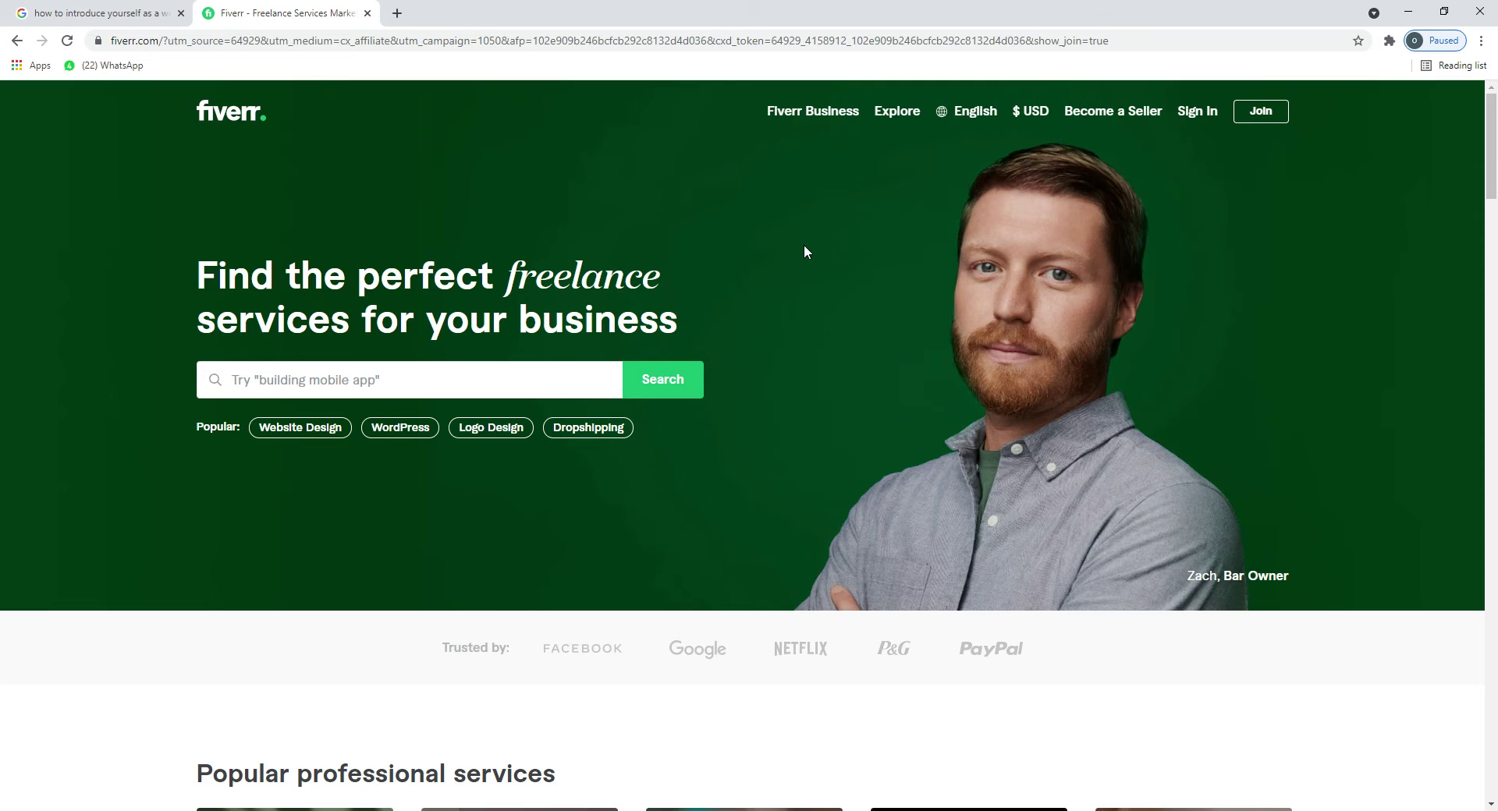
pyautogui.click(1253, 116)
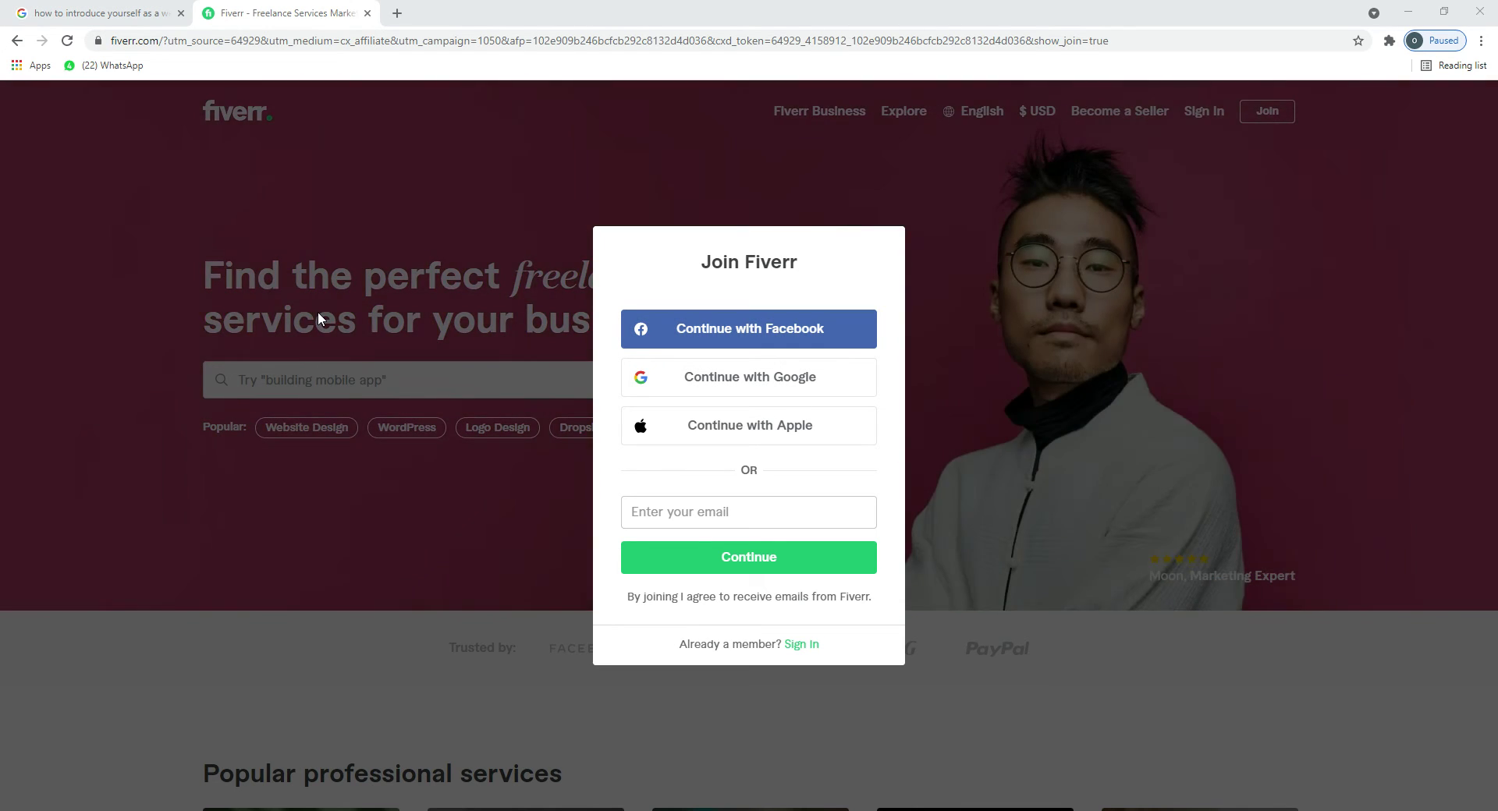
pyautogui.press('F5')
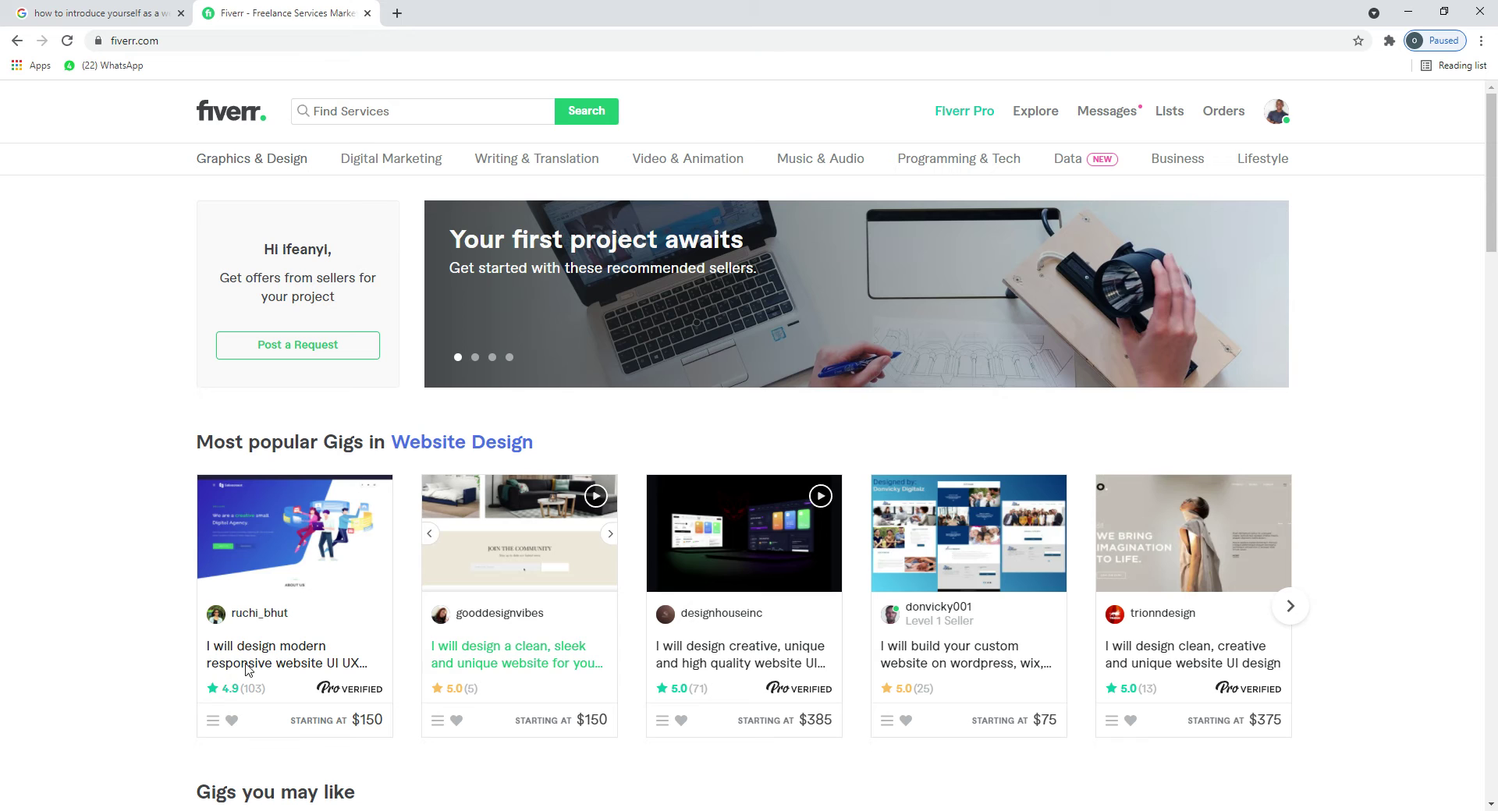
# Step: Look over the Fiverr home page, then open the Become a Seller page and read through it
pyautogui.moveTo(1493, 211); pyautogui.dragTo(1494, 246)
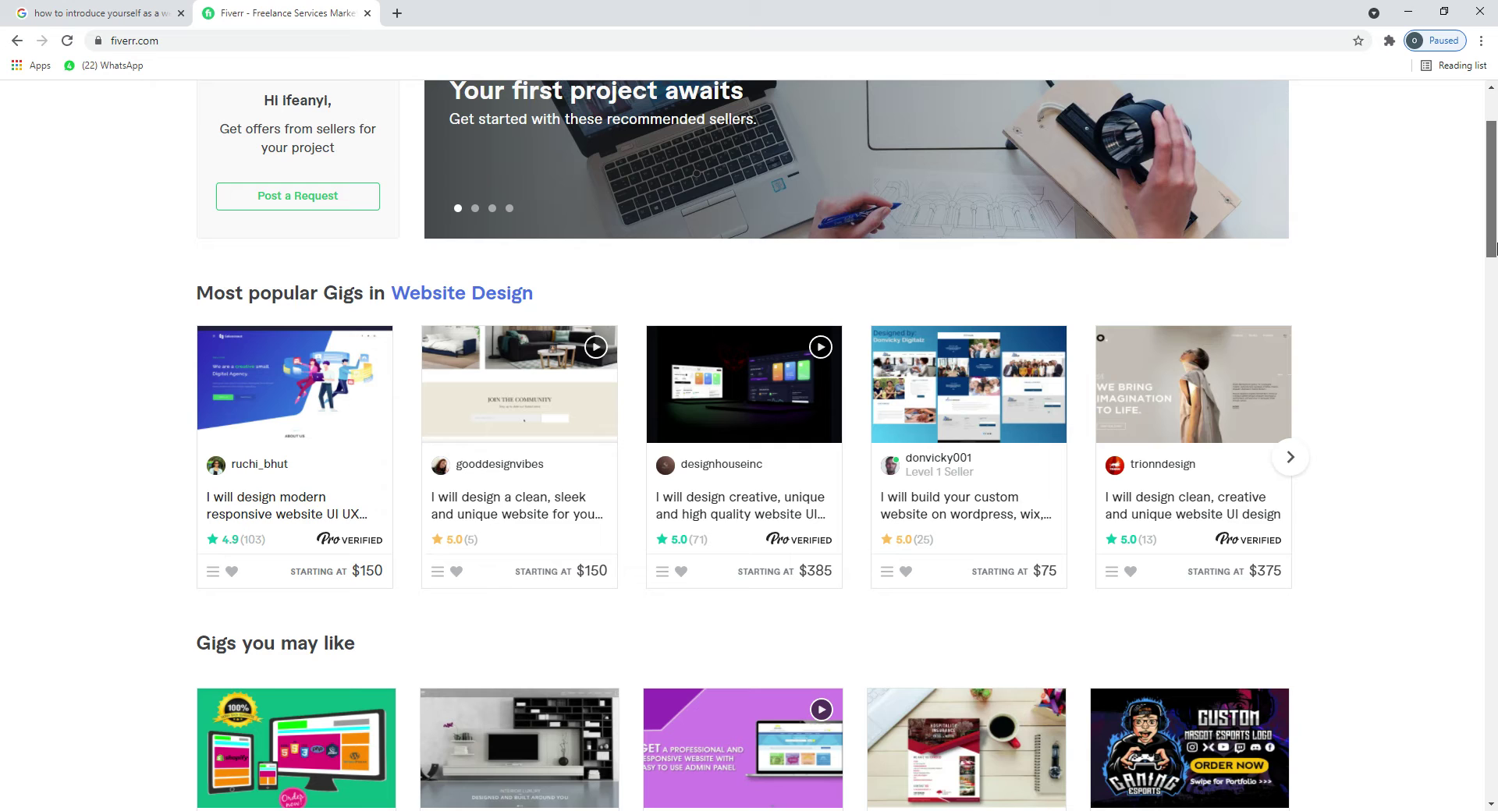
pyautogui.moveTo(1494, 248); pyautogui.dragTo(1493, 240)
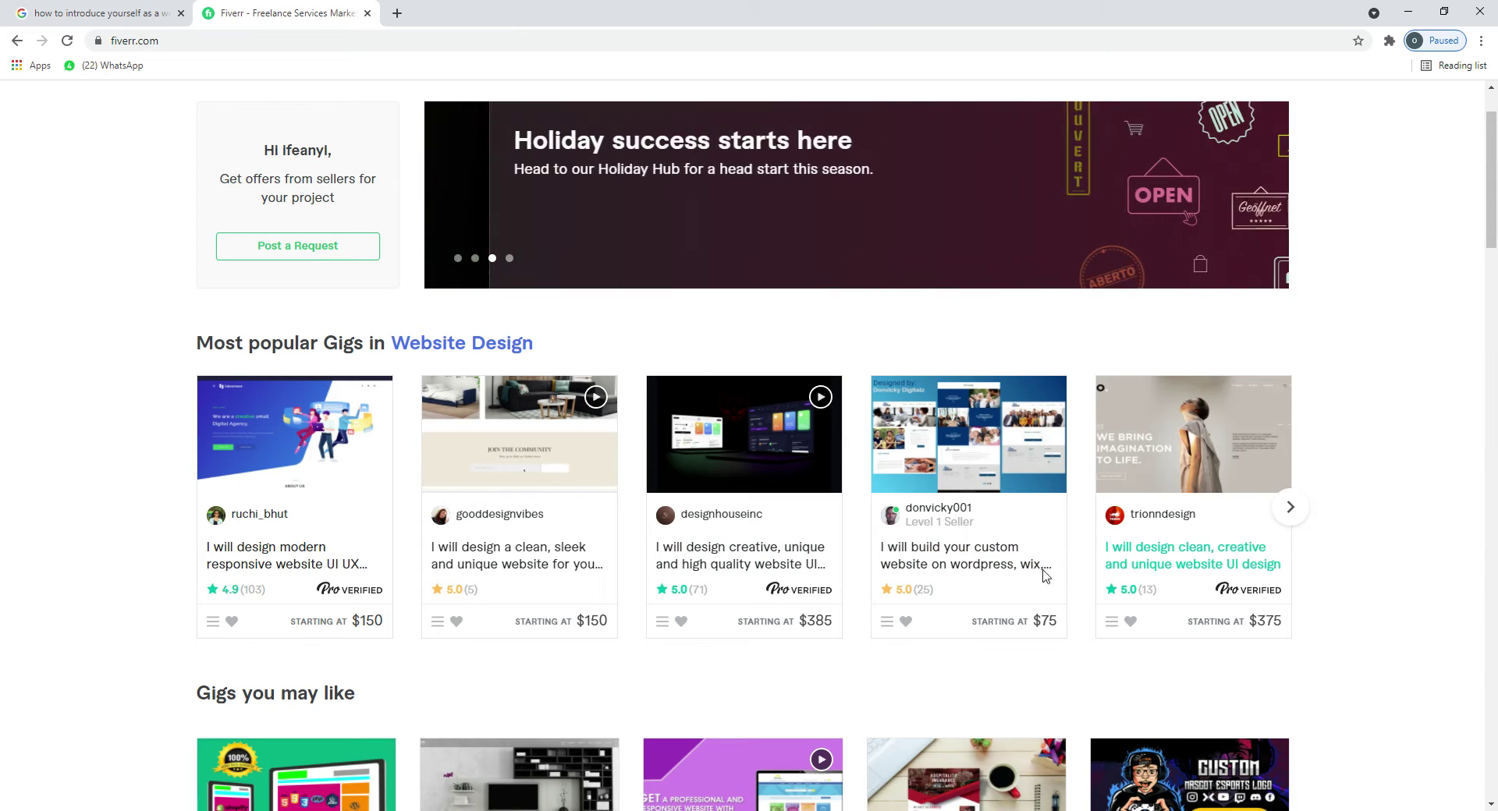
pyautogui.moveTo(1490, 215); pyautogui.dragTo(1494, 181)
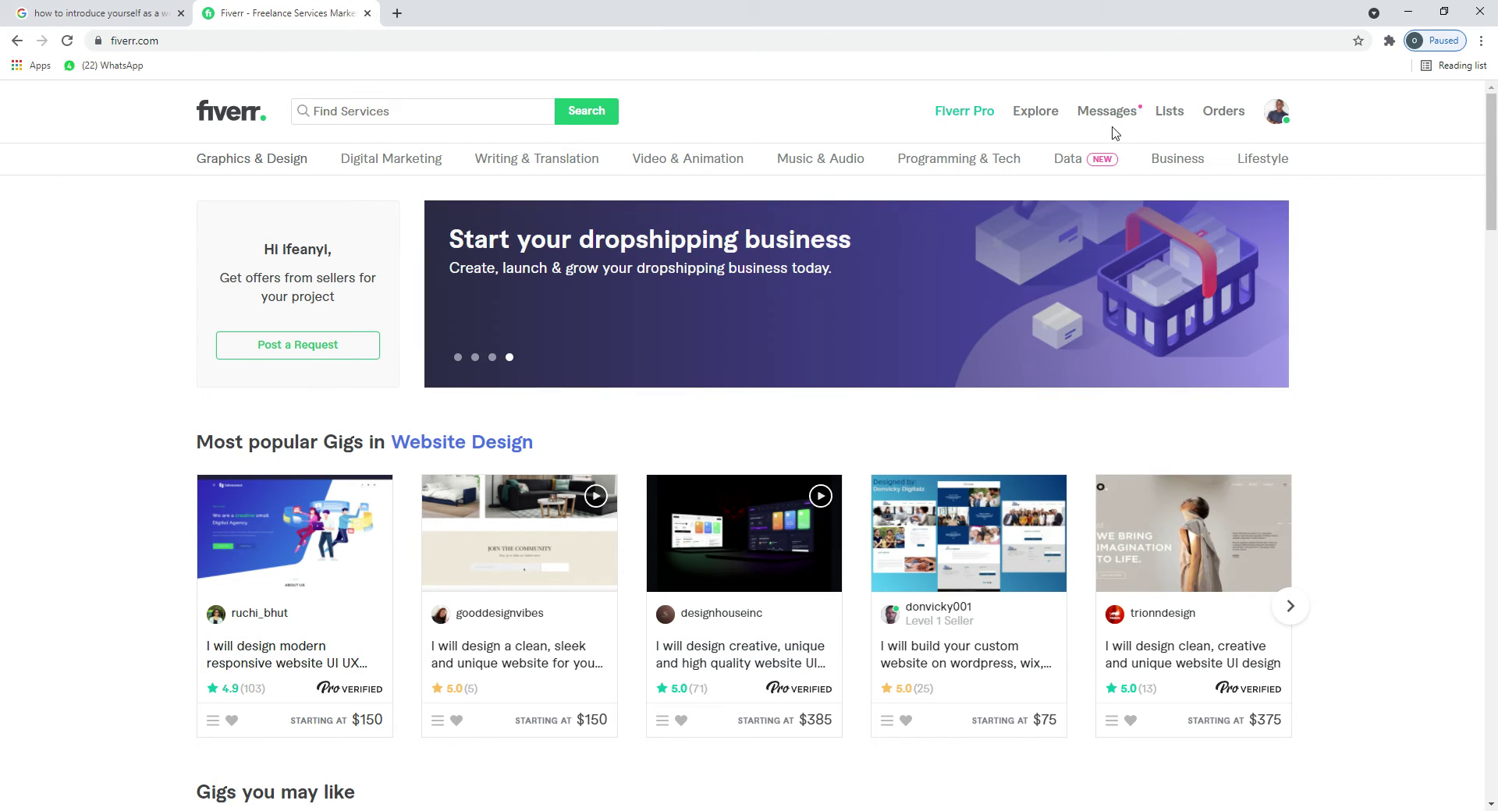
pyautogui.click(1287, 123)
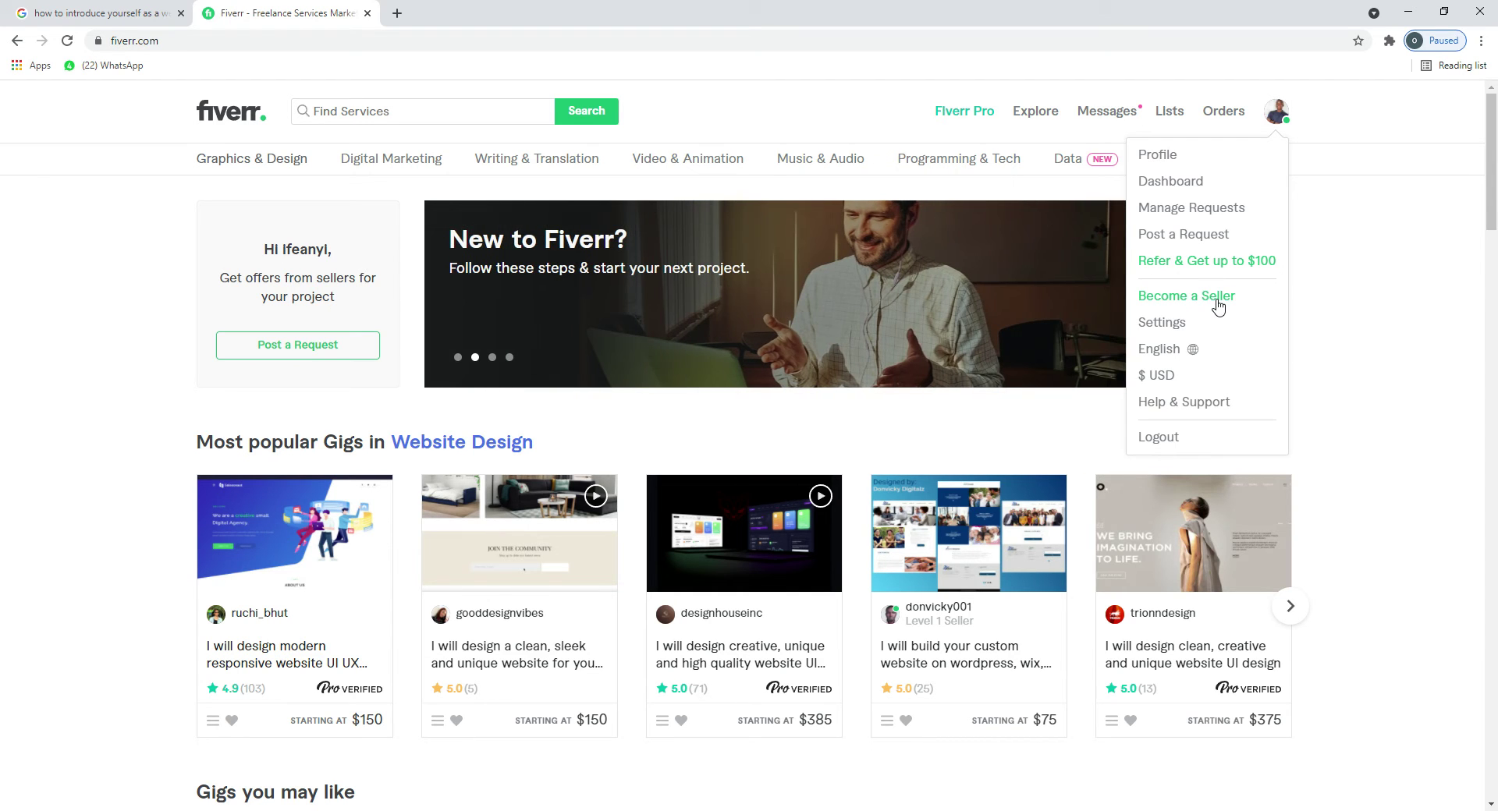
pyautogui.click(1218, 303)
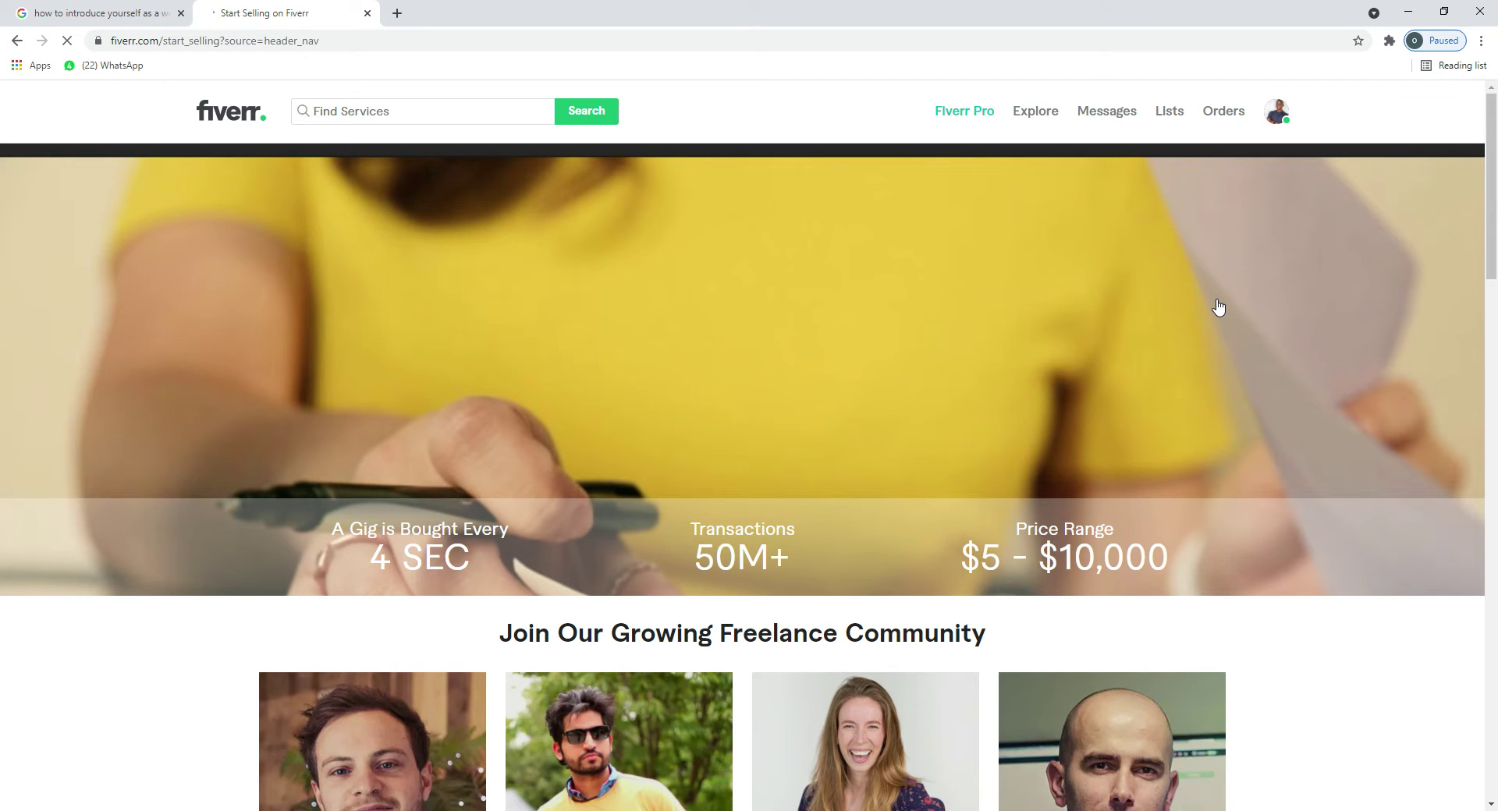
pyautogui.moveTo(1495, 202); pyautogui.dragTo(1496, 394)
pyautogui.moveTo(1495, 422); pyautogui.dragTo(1477, 181)
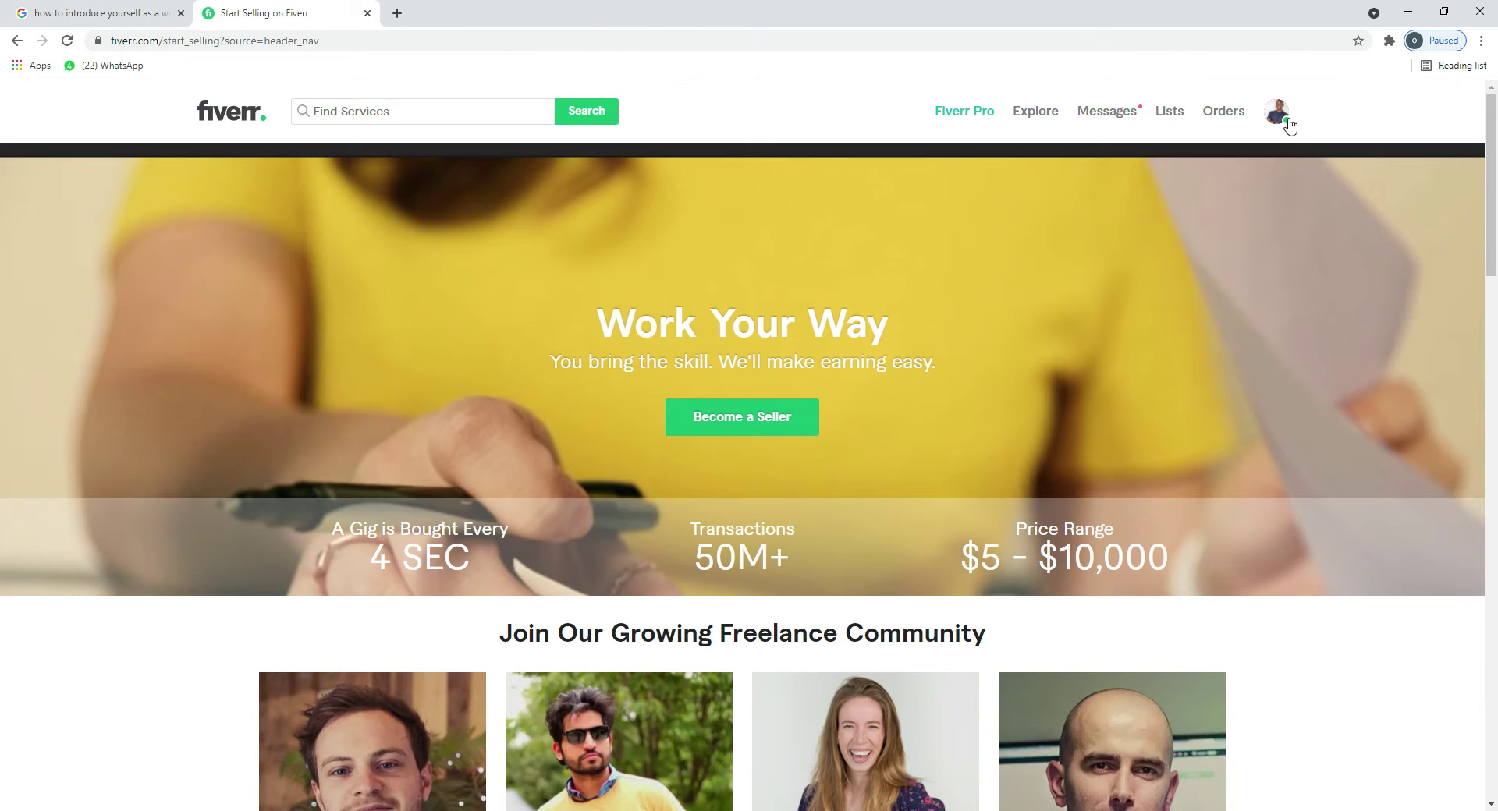
# Step: Open the account's seller dashboard and look it over
pyautogui.click(1289, 127)
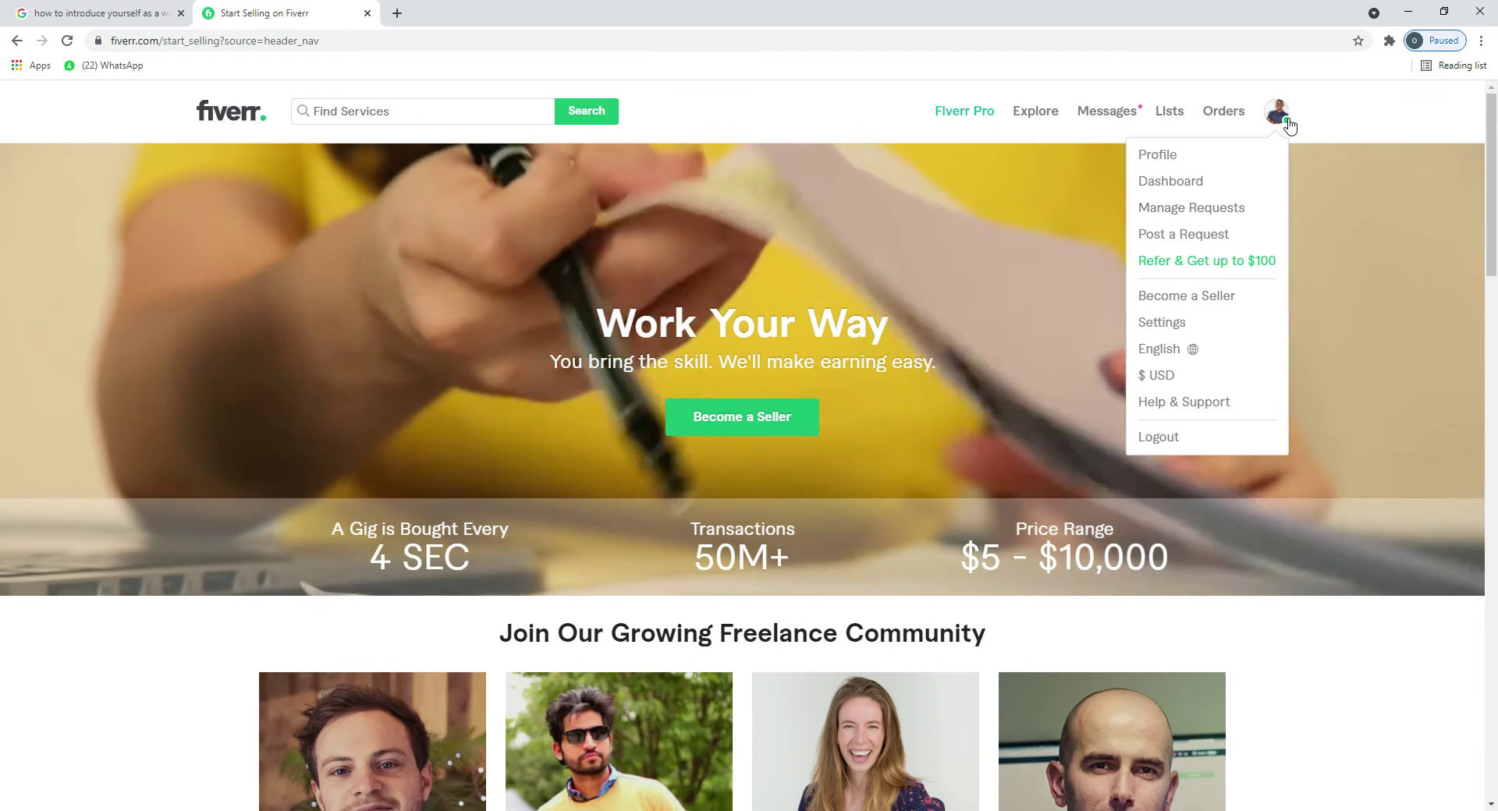
pyautogui.click(1189, 190)
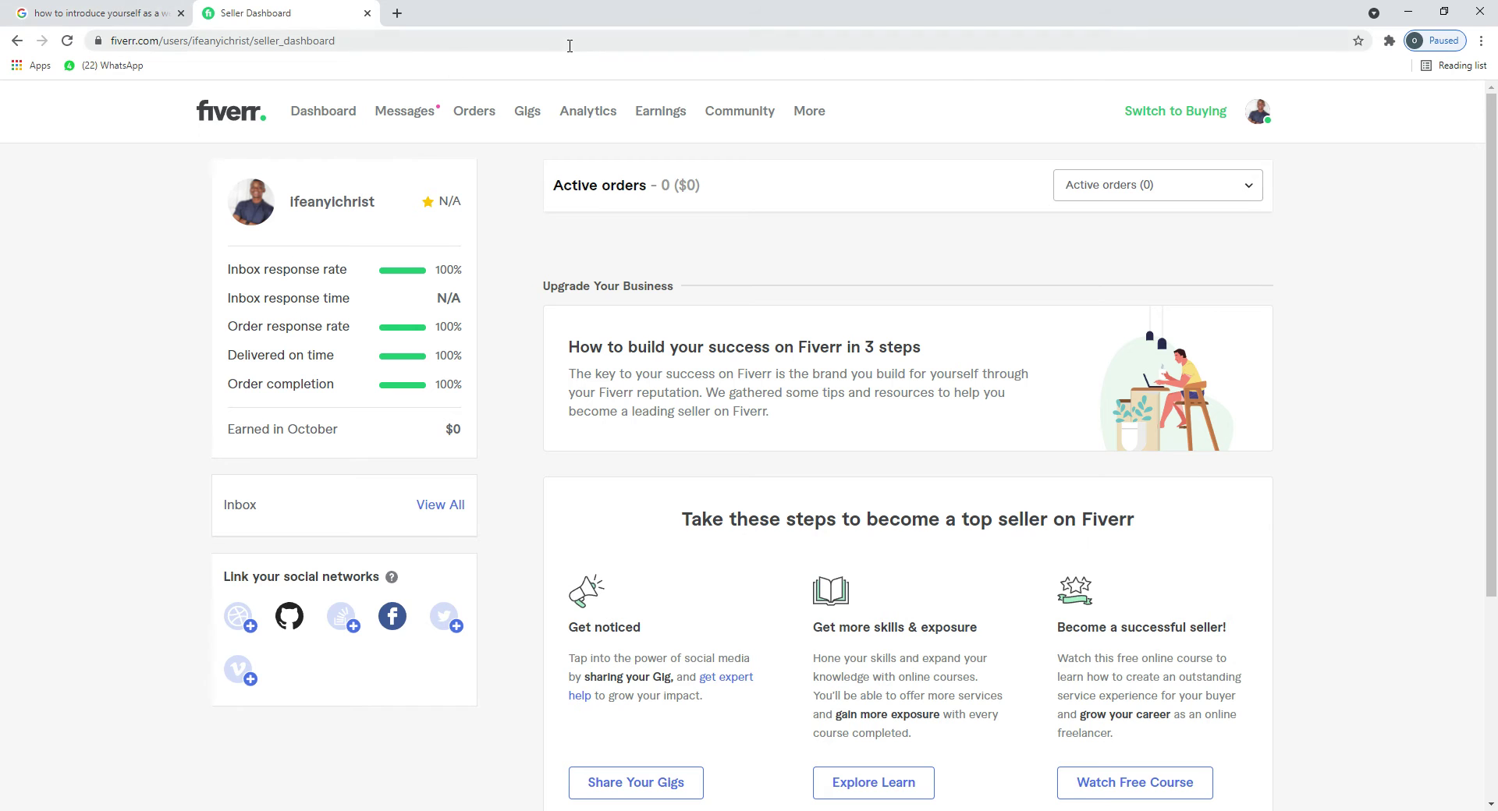
pyautogui.moveTo(1492, 173)
pyautogui.mouseDown()
pyautogui.moveTo(1494, 488)
pyautogui.moveTo(1492, 156)
pyautogui.mouseUp()
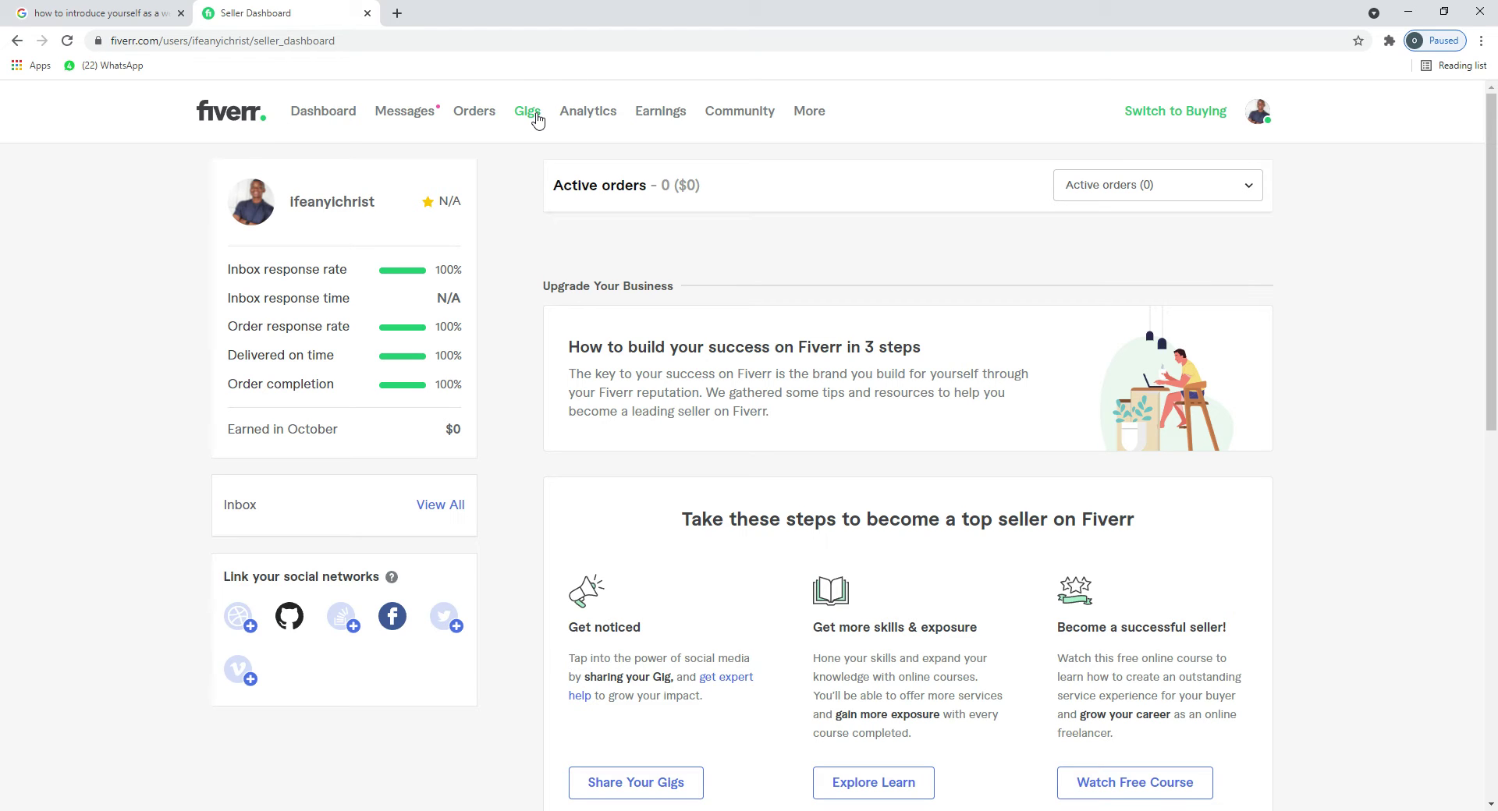
# Step: Start seller onboarding from the Gigs section and continue through the profile guidelines to the Personal Info form
pyautogui.click(537, 119)
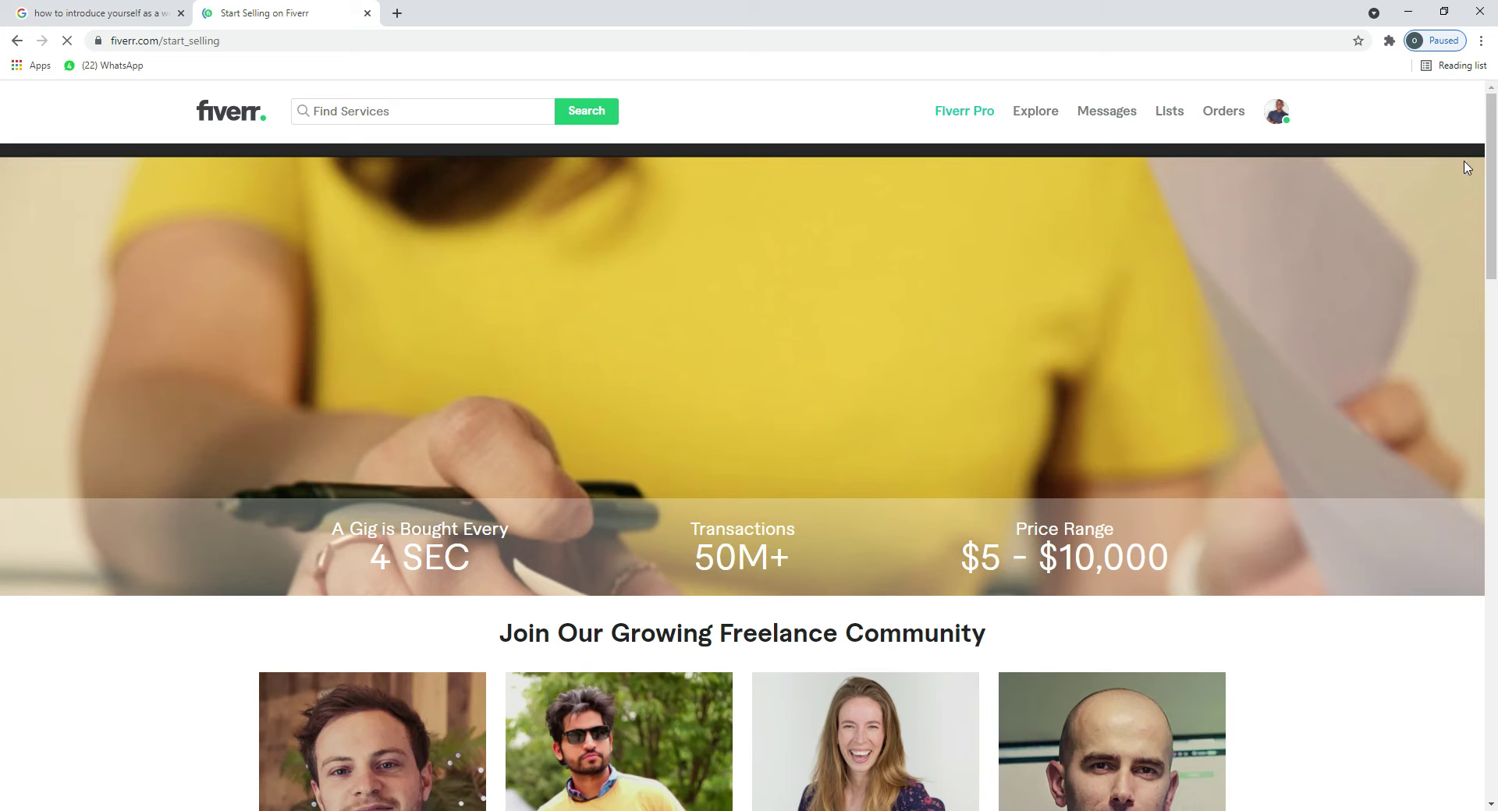
pyautogui.moveTo(1492, 165); pyautogui.dragTo(1494, 632)
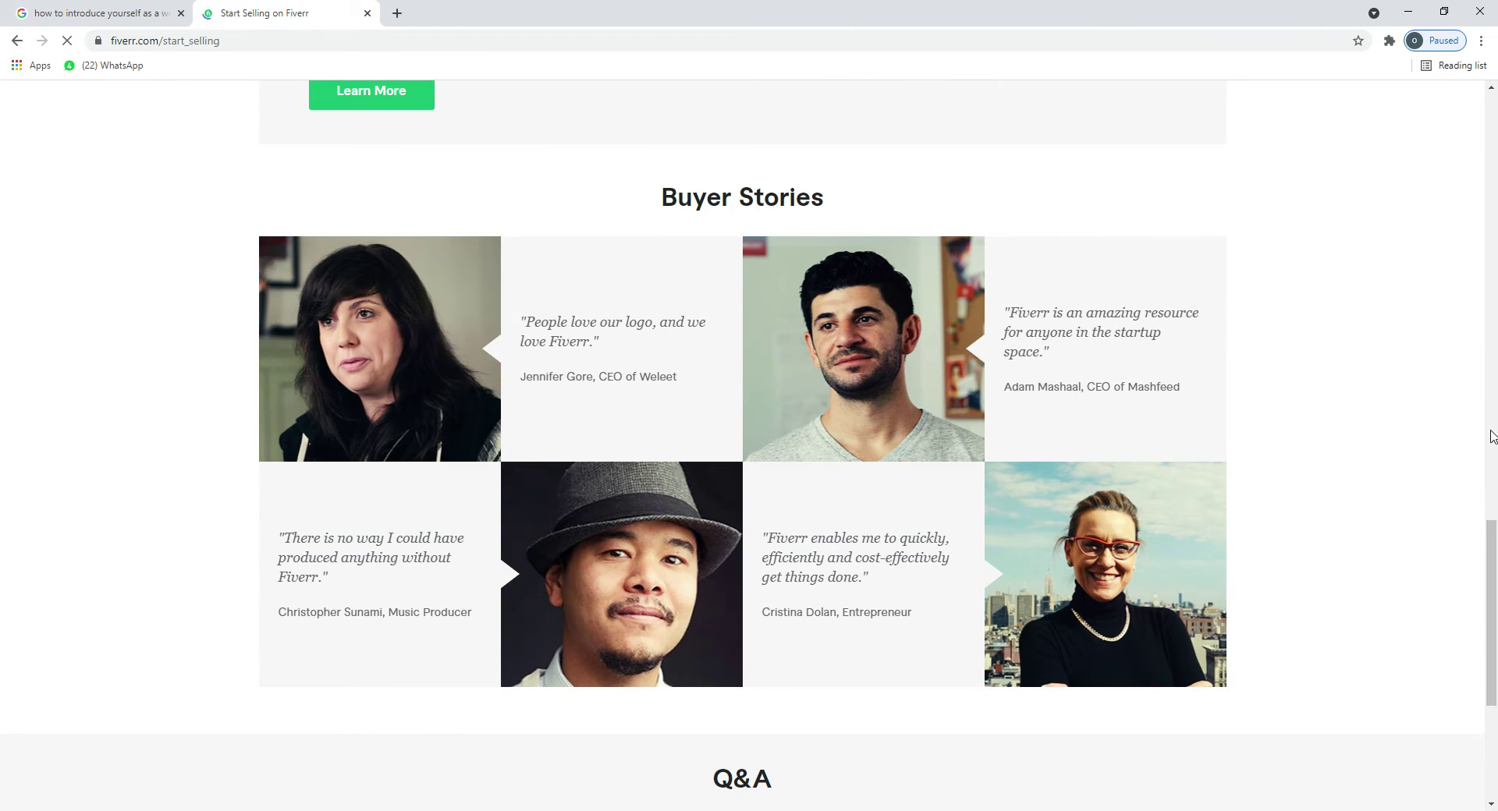
pyautogui.moveTo(1494, 538); pyautogui.dragTo(1494, 675)
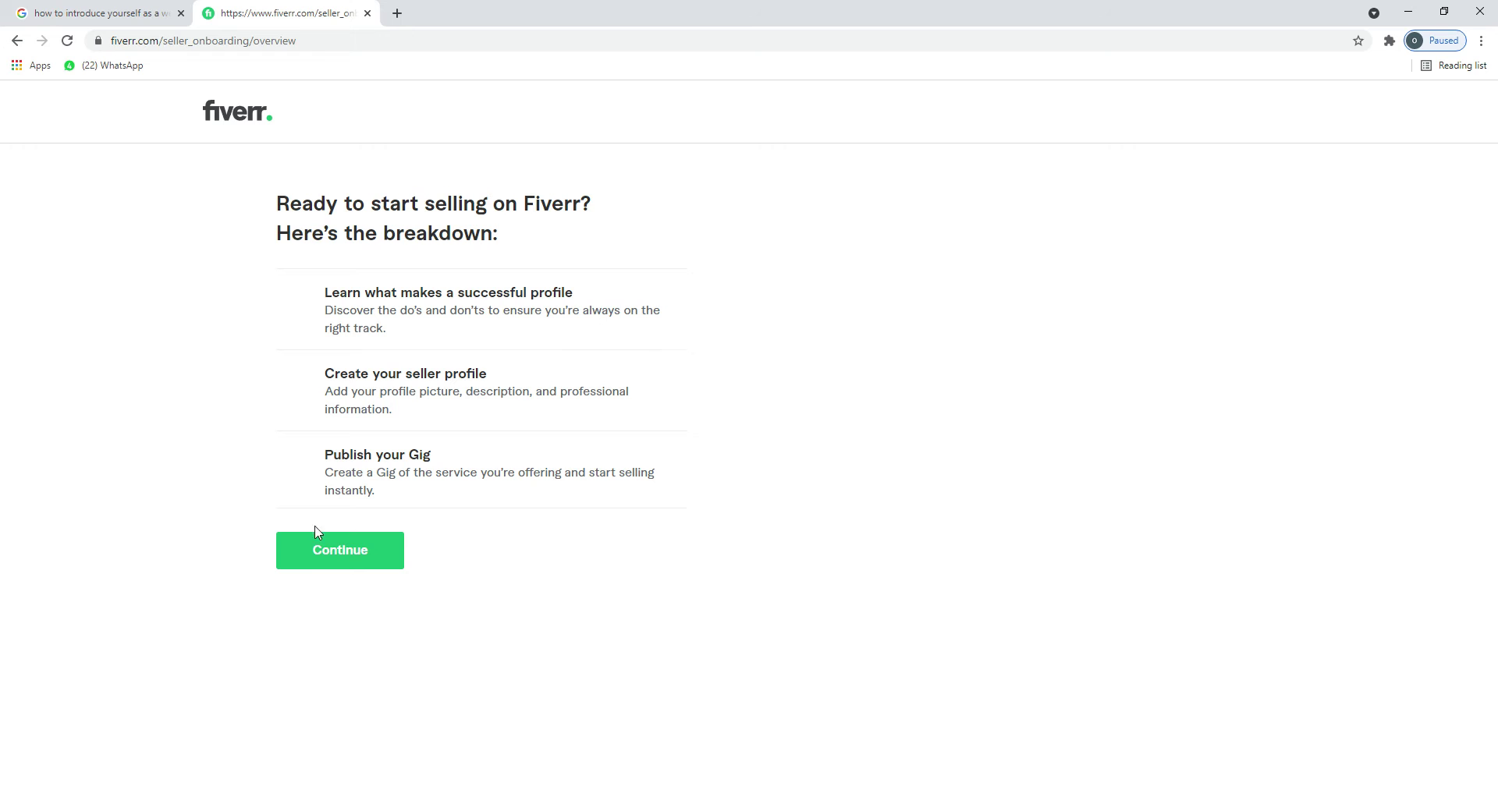
pyautogui.click(344, 549)
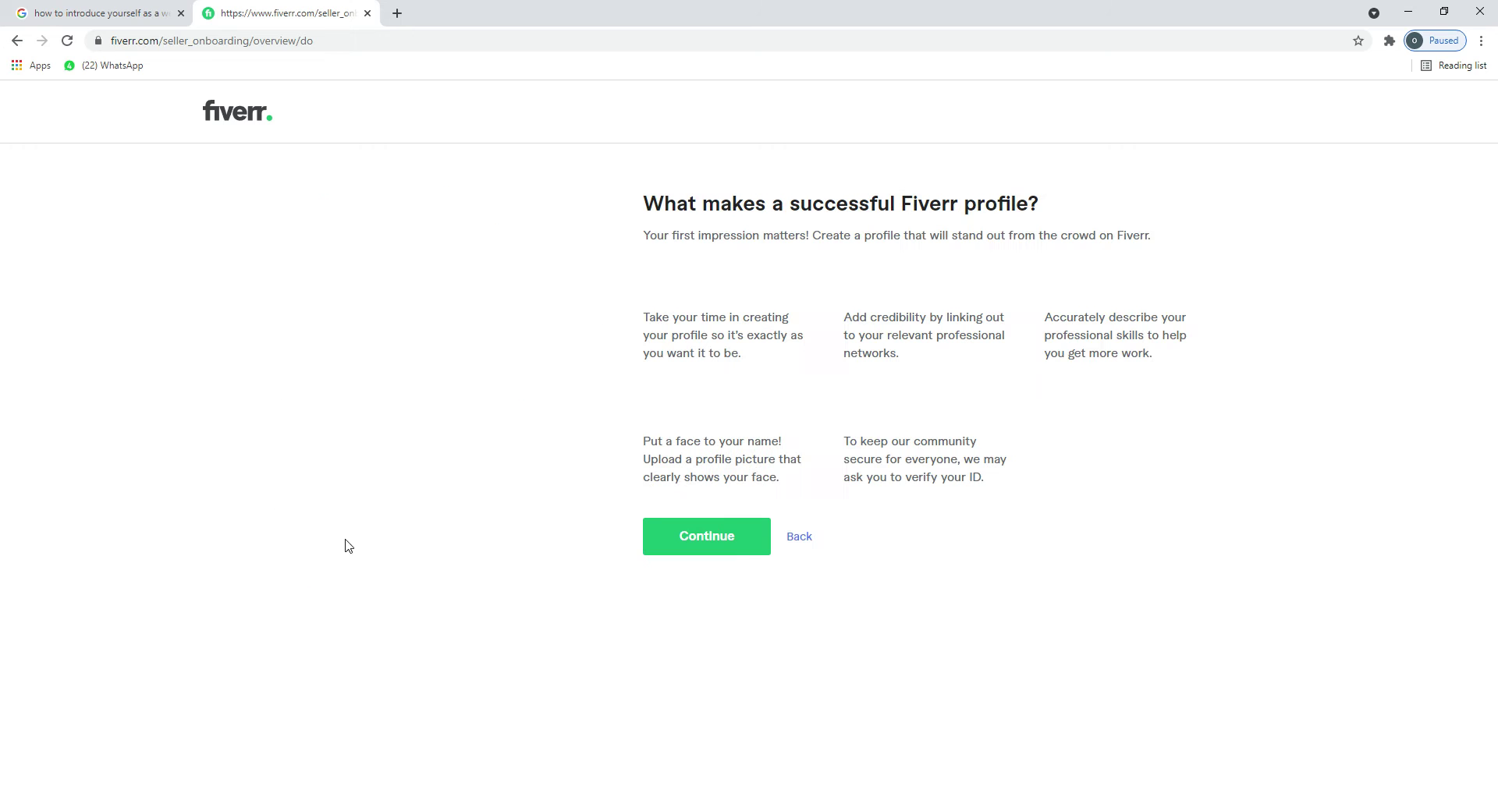
pyautogui.click(738, 555)
pyautogui.click(690, 559)
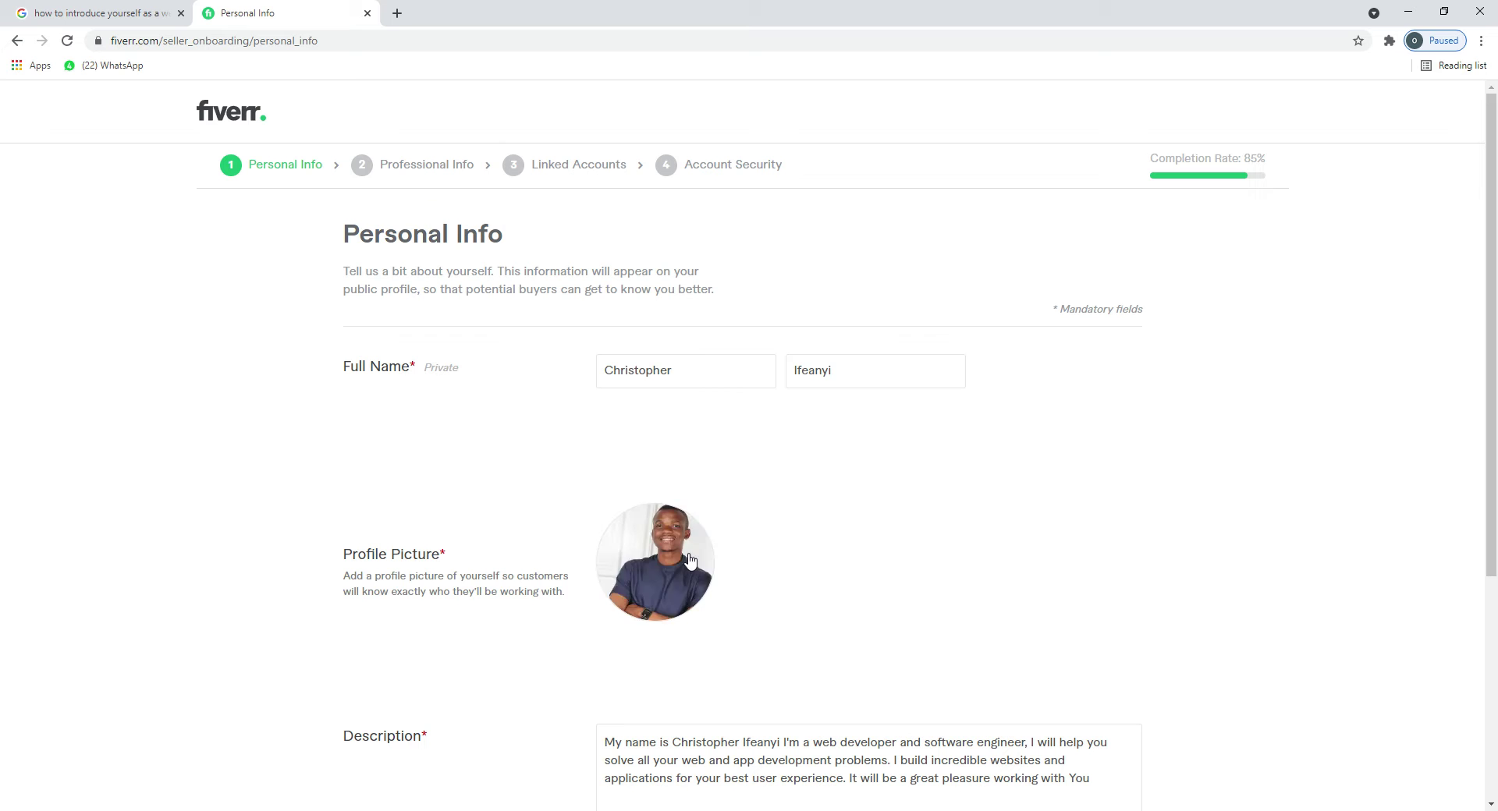
# Step: Accept the prefilled Personal Info and Professional Info forms and continue to Linked Accounts
pyautogui.moveTo(1491, 351); pyautogui.dragTo(1492, 571)
pyautogui.click(1057, 761)
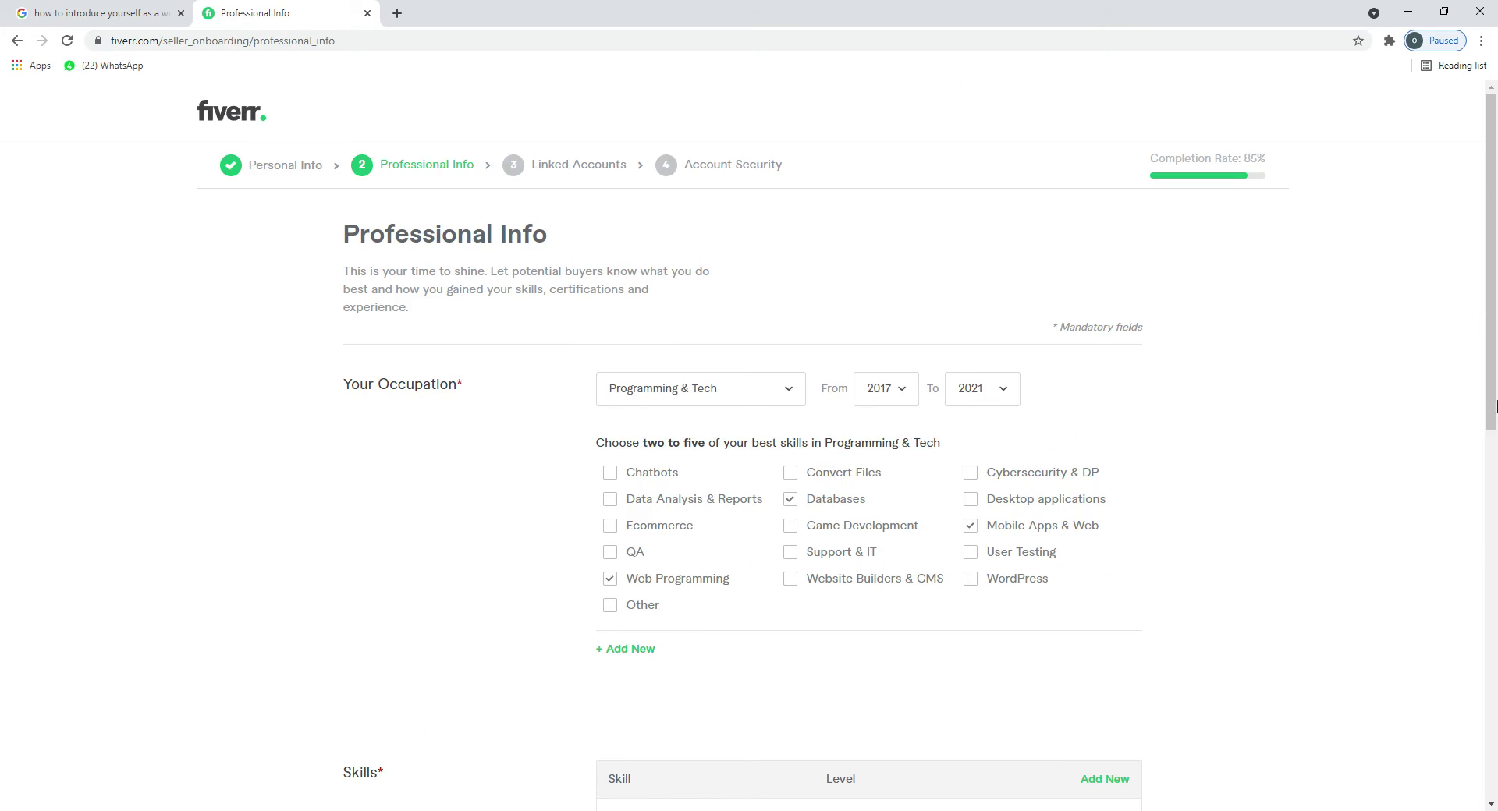
pyautogui.scroll(-10, 1404, 480)
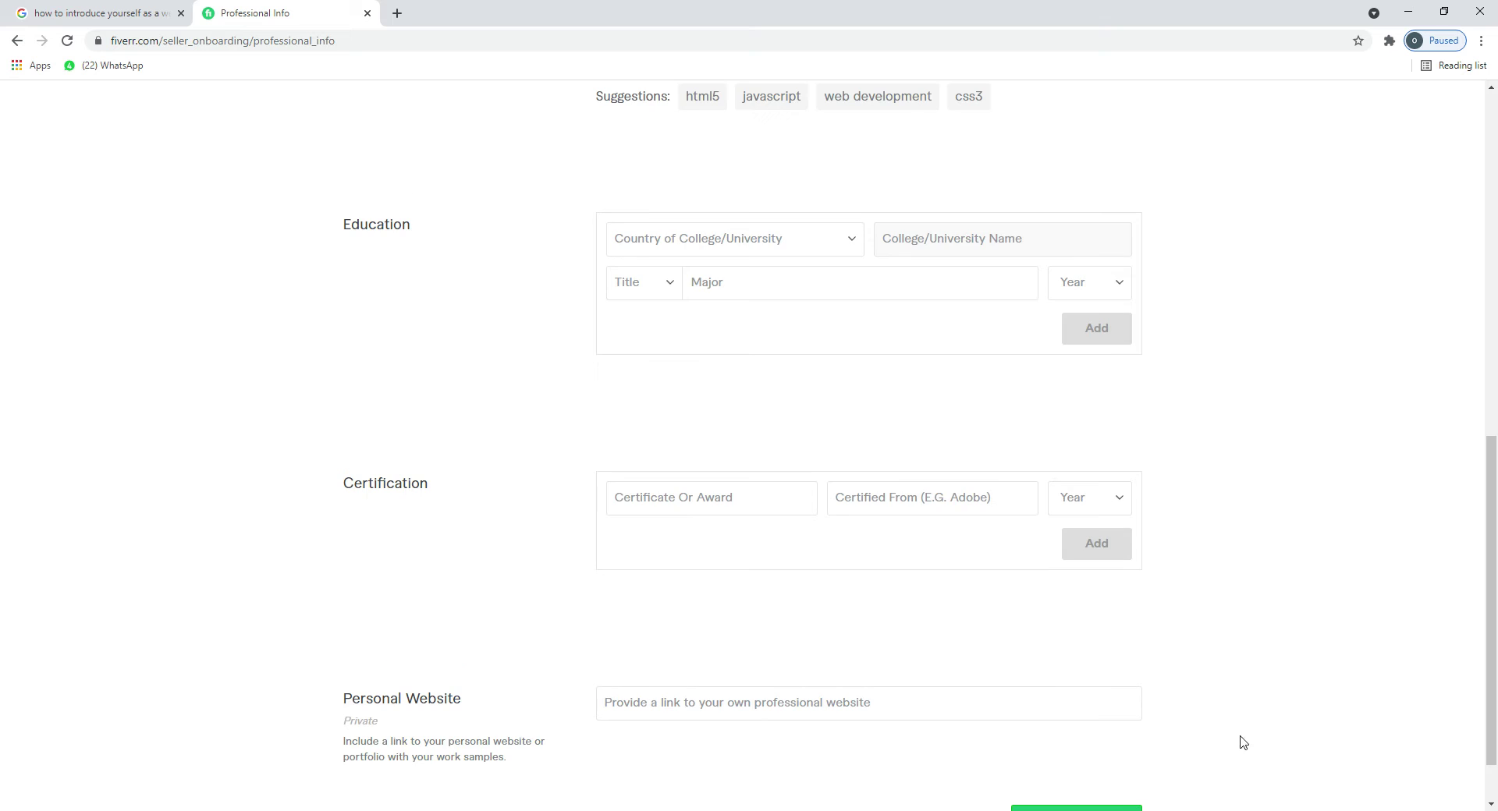
pyautogui.scroll(-1, 1155, 749)
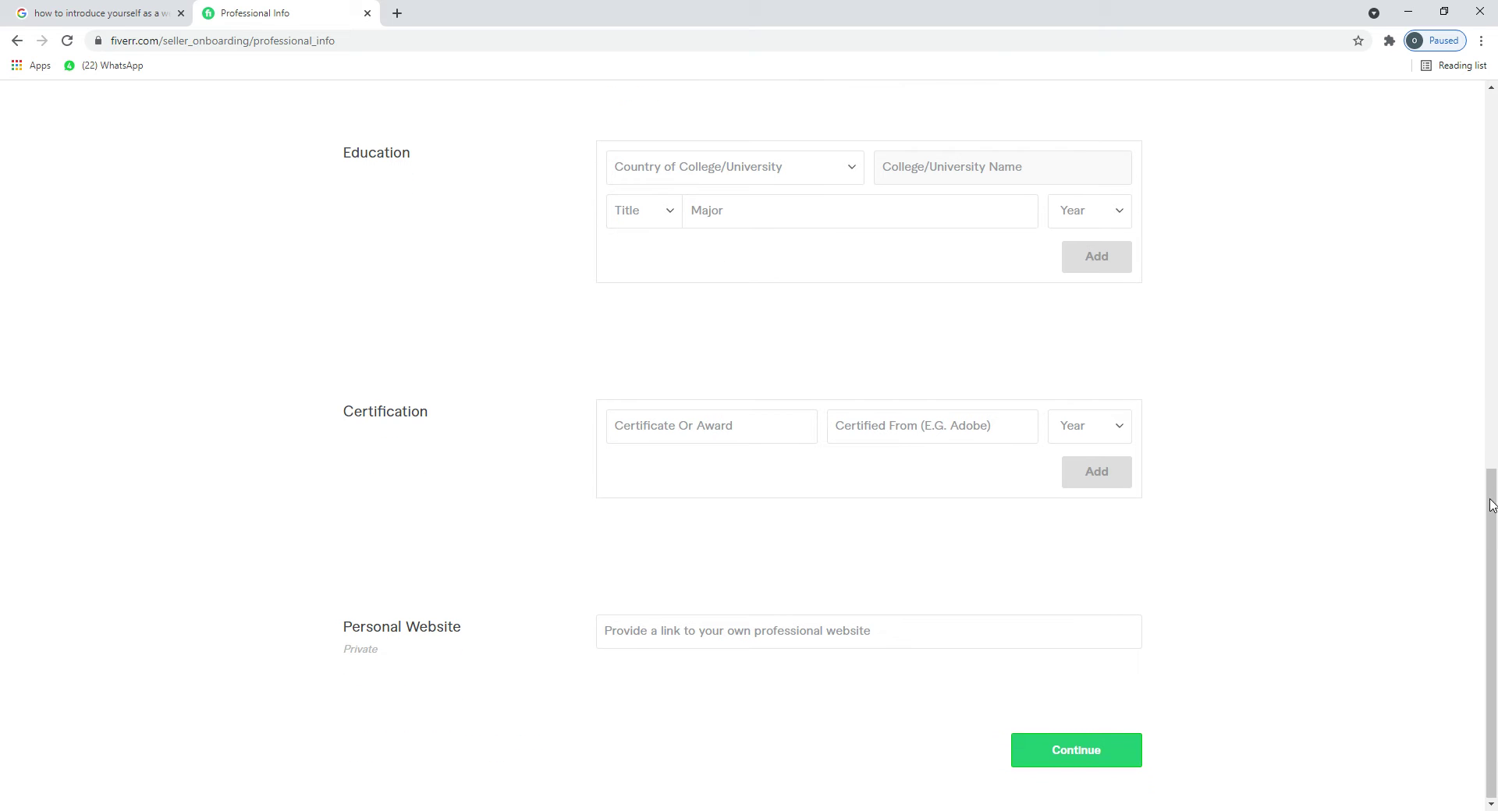
pyautogui.click(1075, 755)
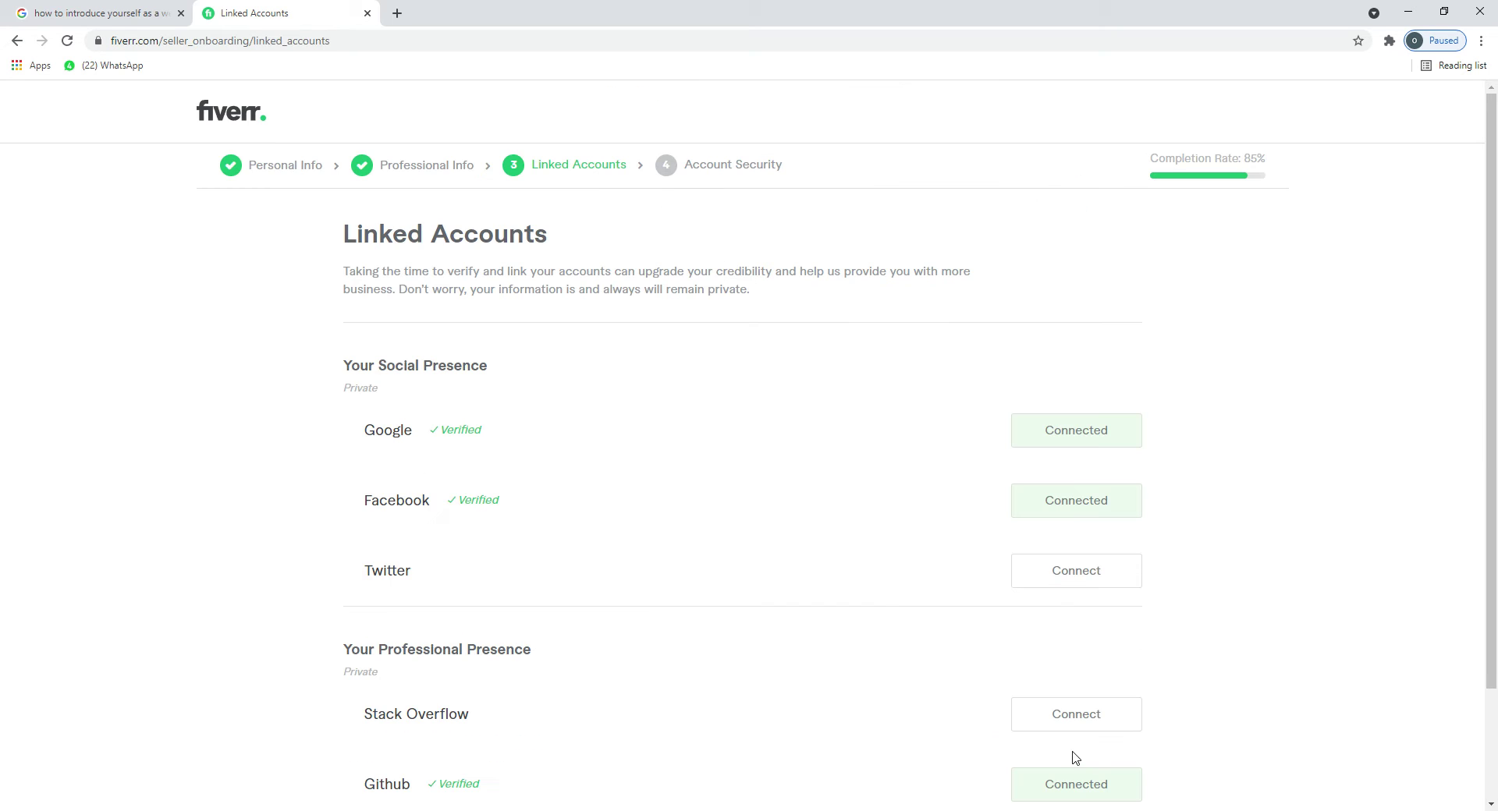
# Step: Continue past Linked Accounts and finish Account Security to complete the seller profile and start a new gig
pyautogui.scroll(-2, 1246, 751)
pyautogui.click(1036, 764)
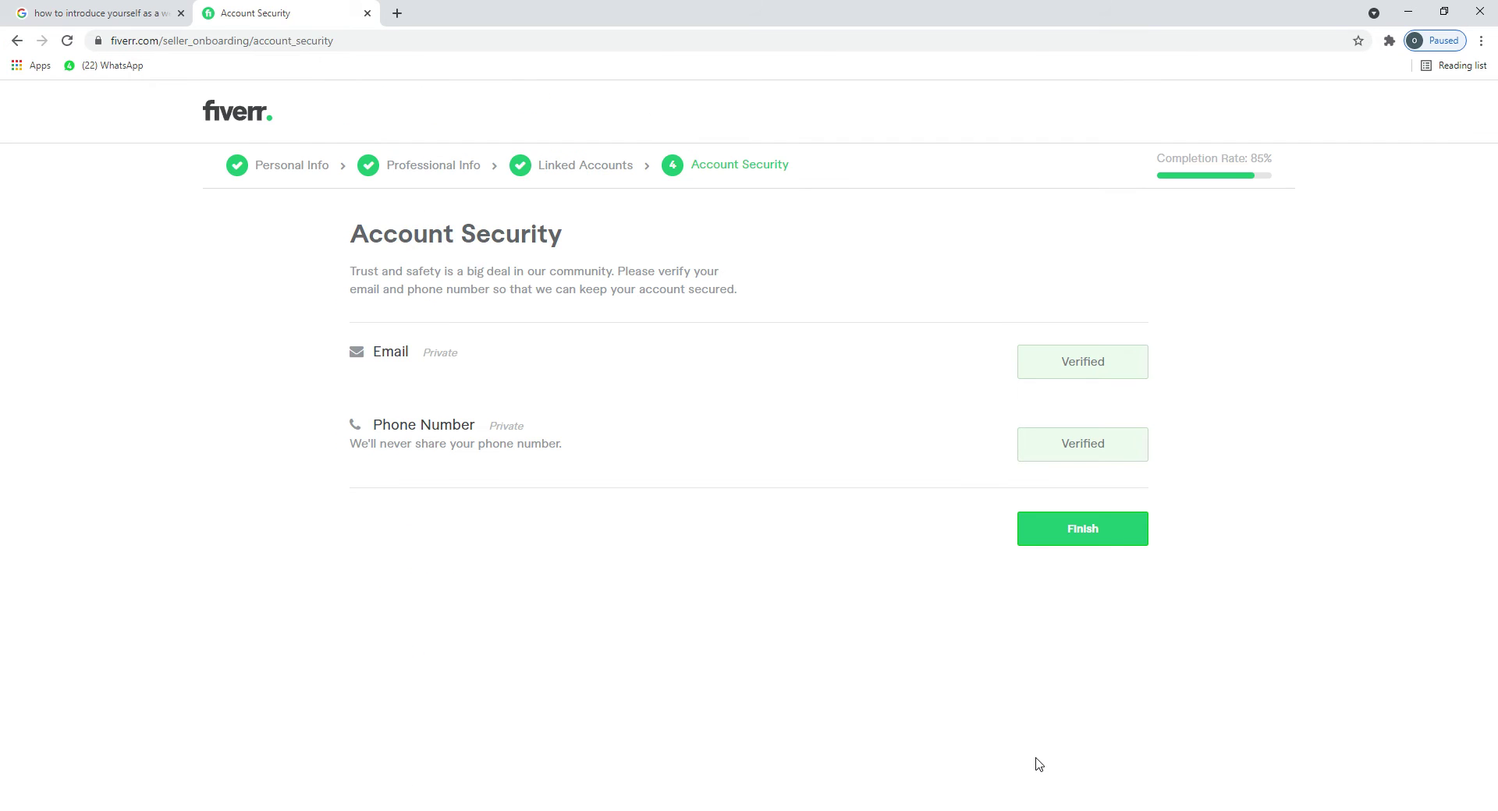
pyautogui.click(1109, 543)
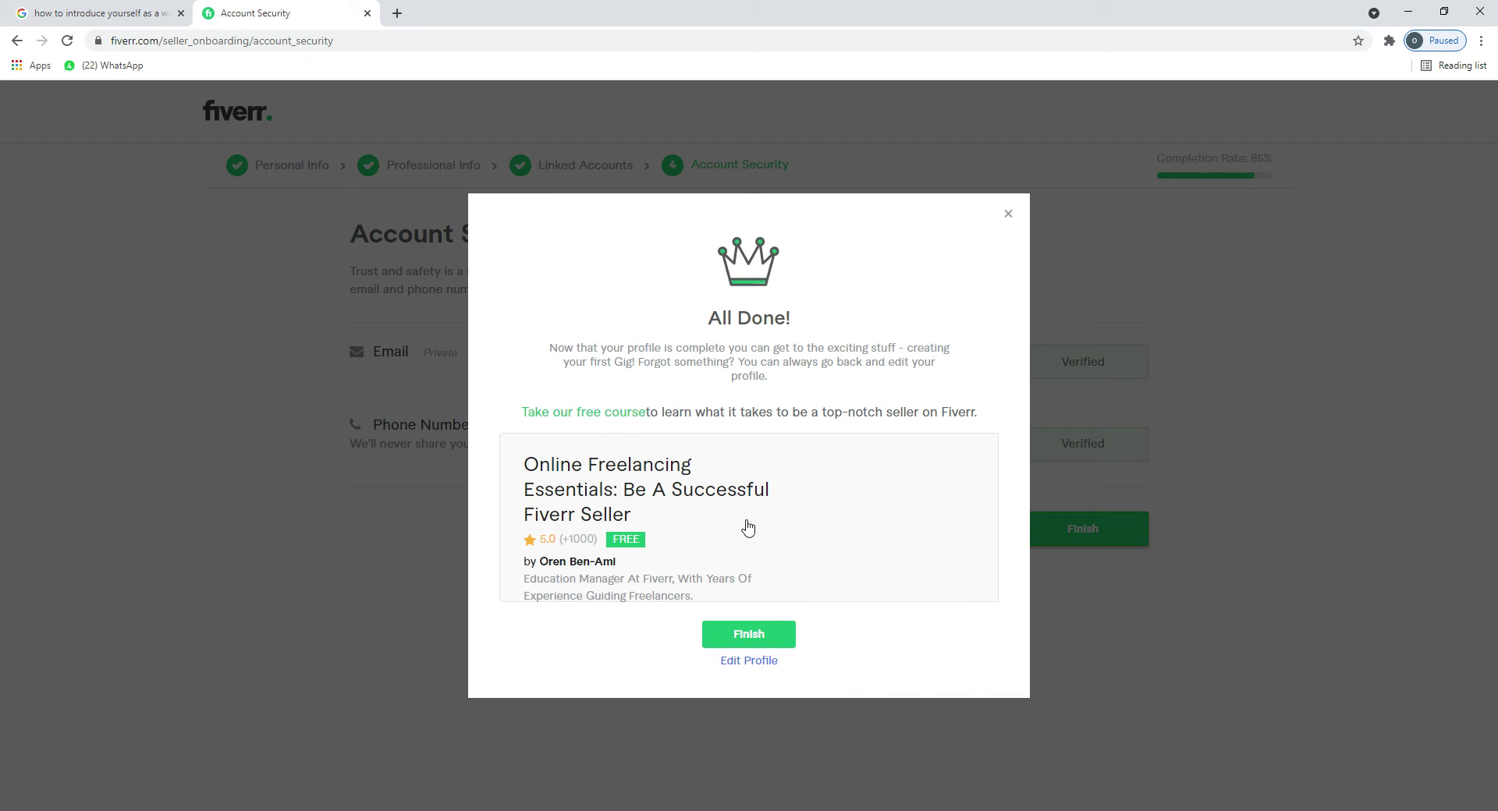
pyautogui.click(747, 636)
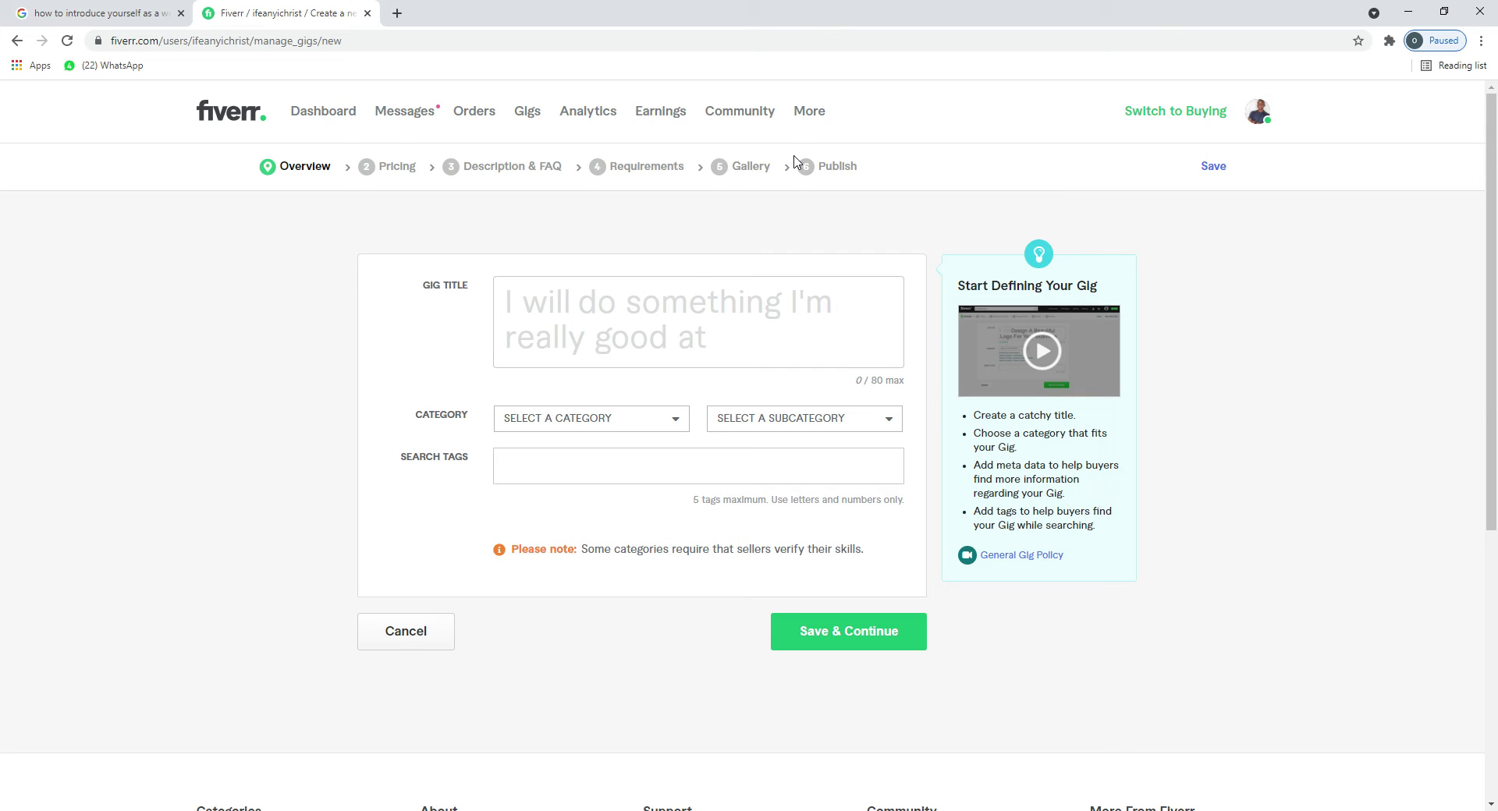
# Step: Enter "Develop your website effeciently" as the gig title after "I will"
pyautogui.click(704, 316)
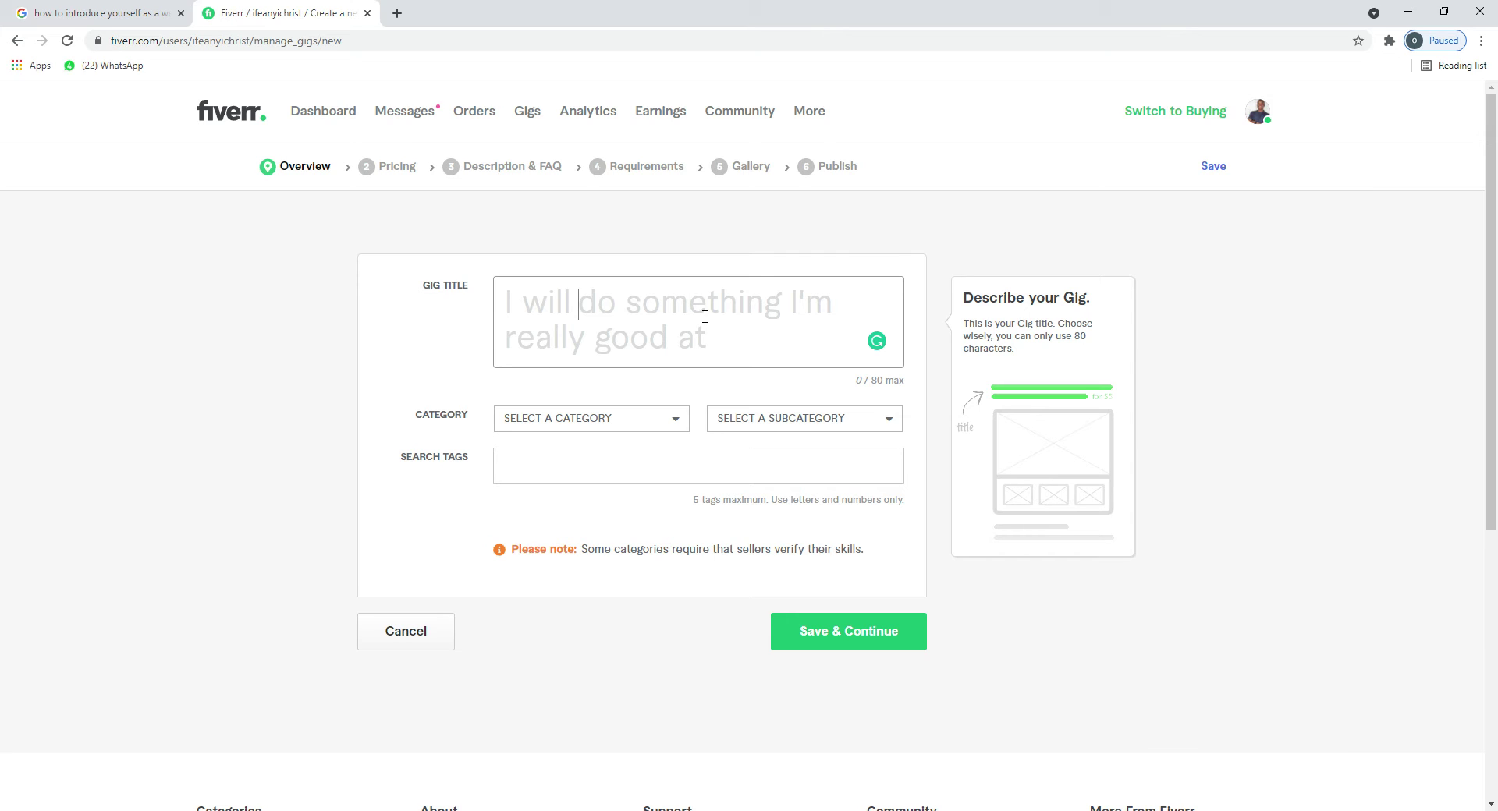
pyautogui.write('De')
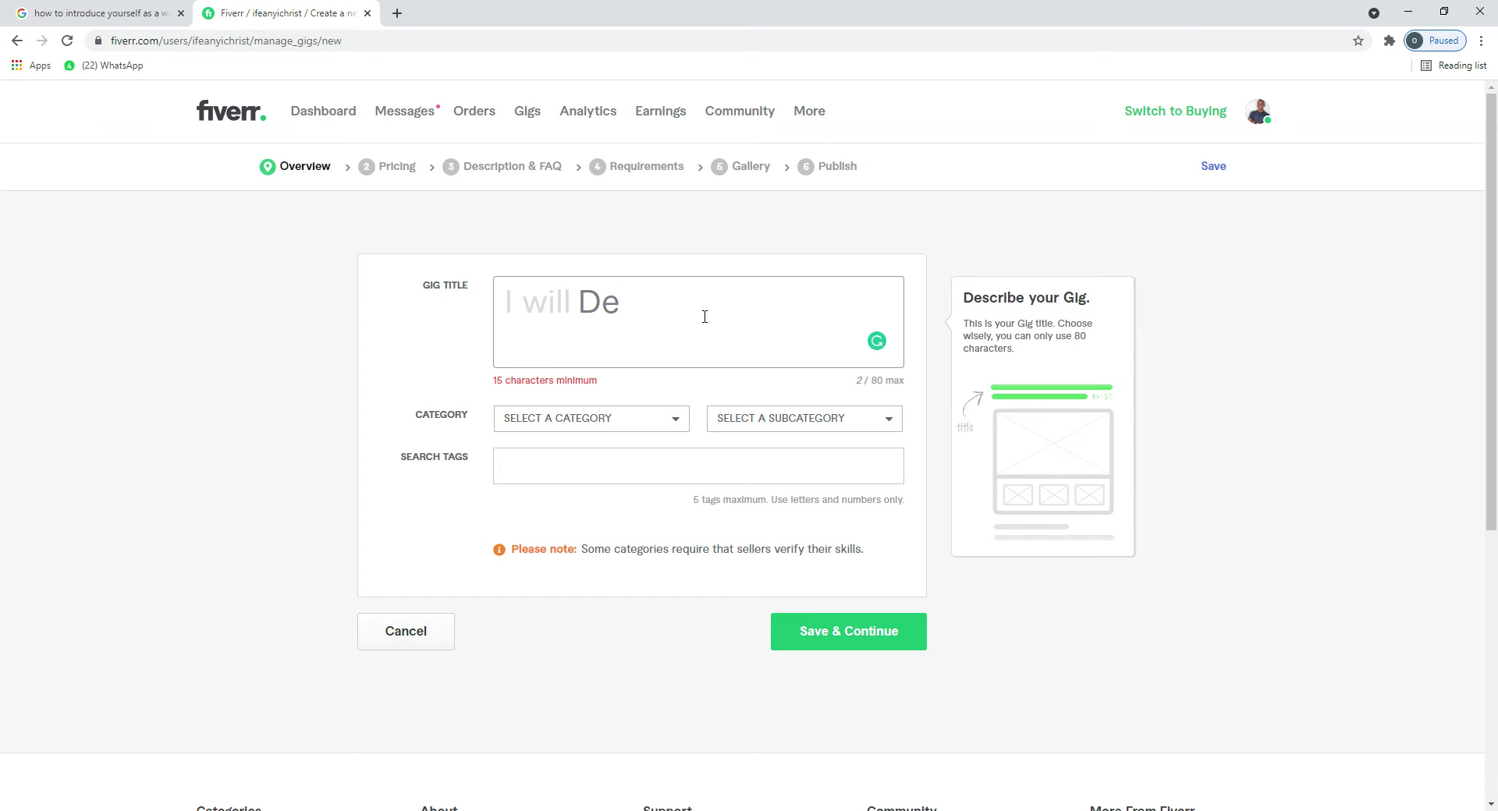
pyautogui.write('velop your website ')
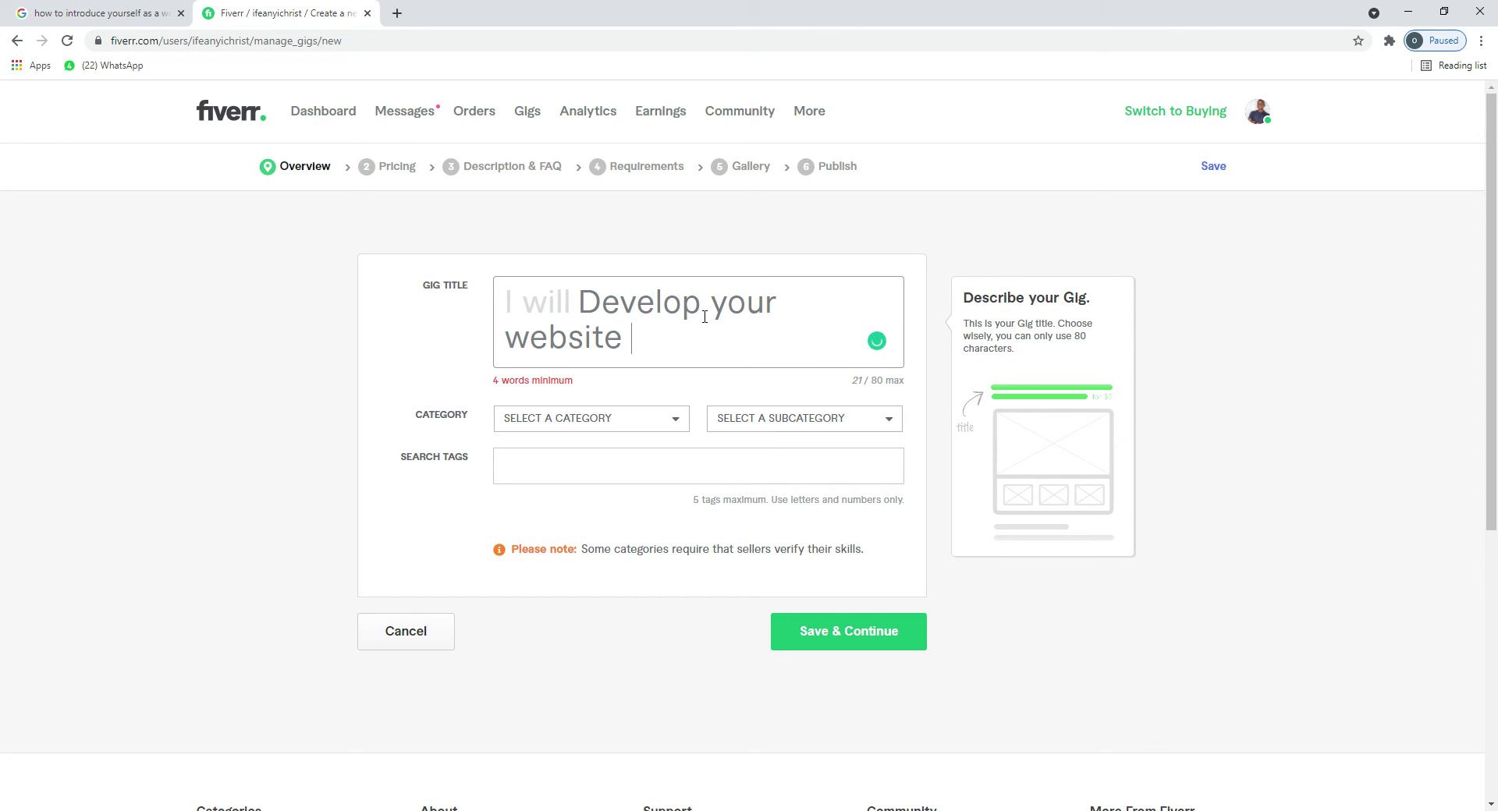
pyautogui.write('effeci')
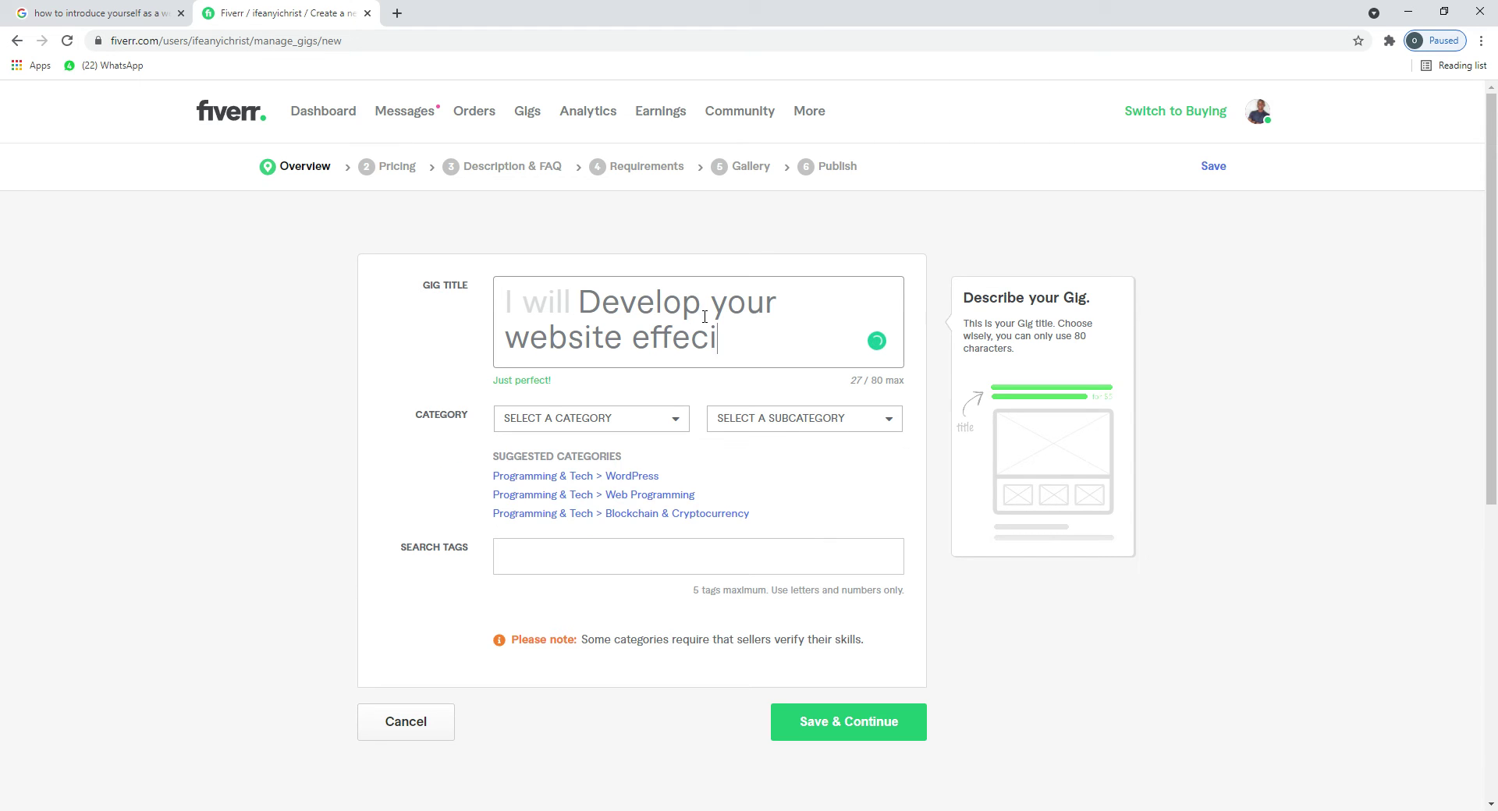
pyautogui.write('ently')
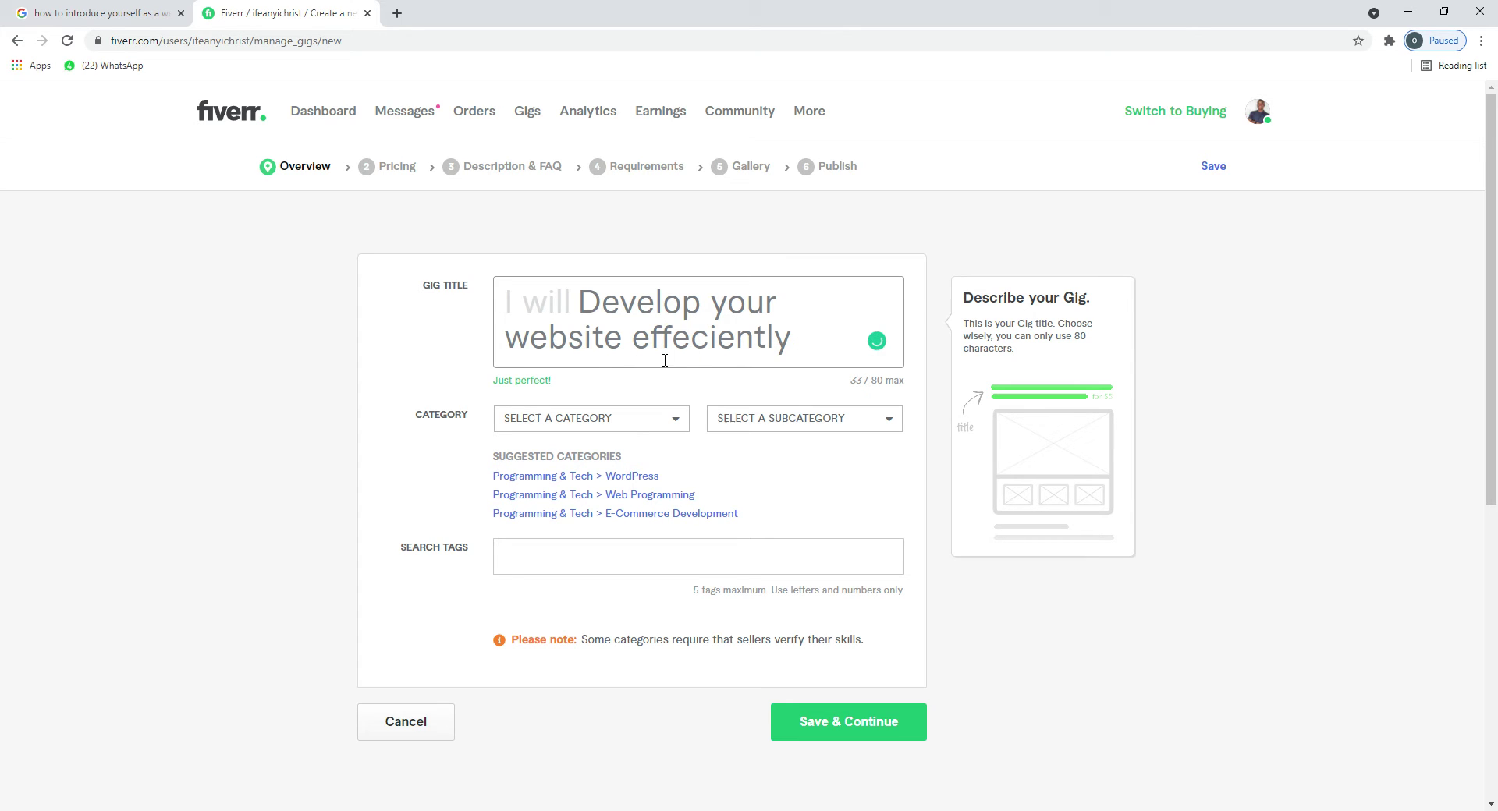
# Step: Correct the misspelled last word of the gig title to "efficiently" using the suggested spelling
pyautogui.moveTo(674, 333)
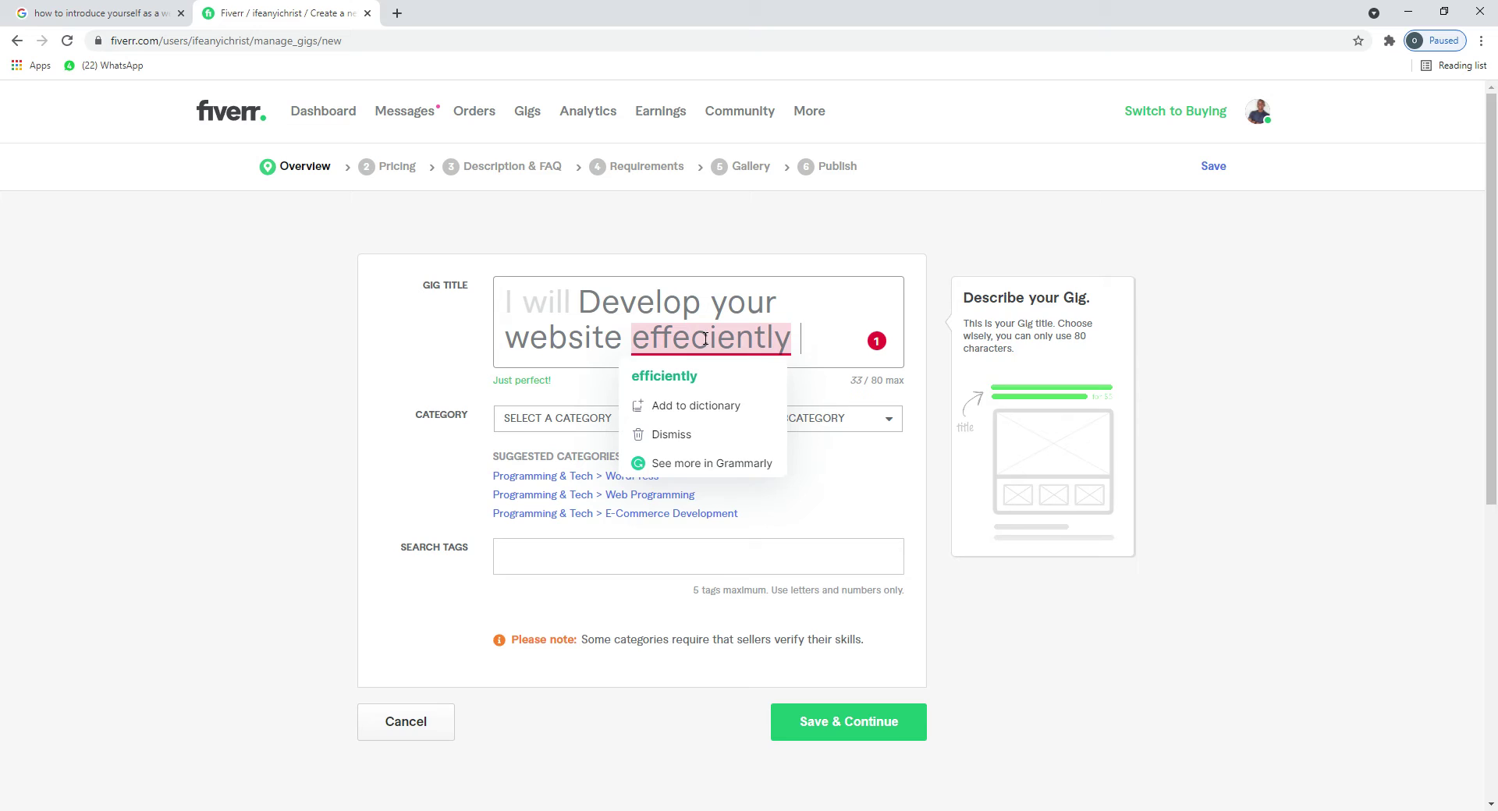
pyautogui.click(685, 374)
pyautogui.click(663, 306)
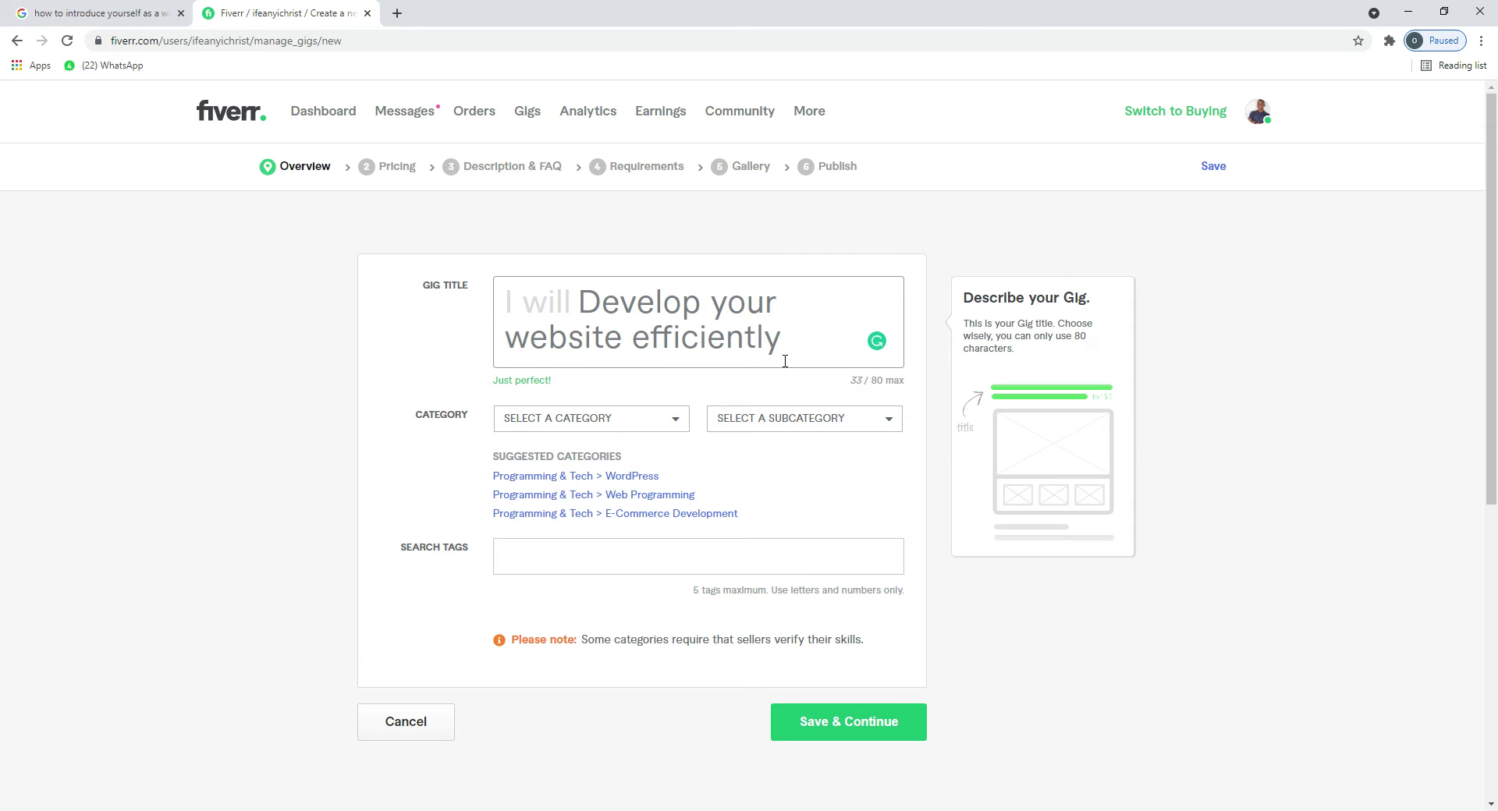
# Step: Set the gig's category to Programming & Tech and its subcategory to Web Programming
pyautogui.click(685, 435)
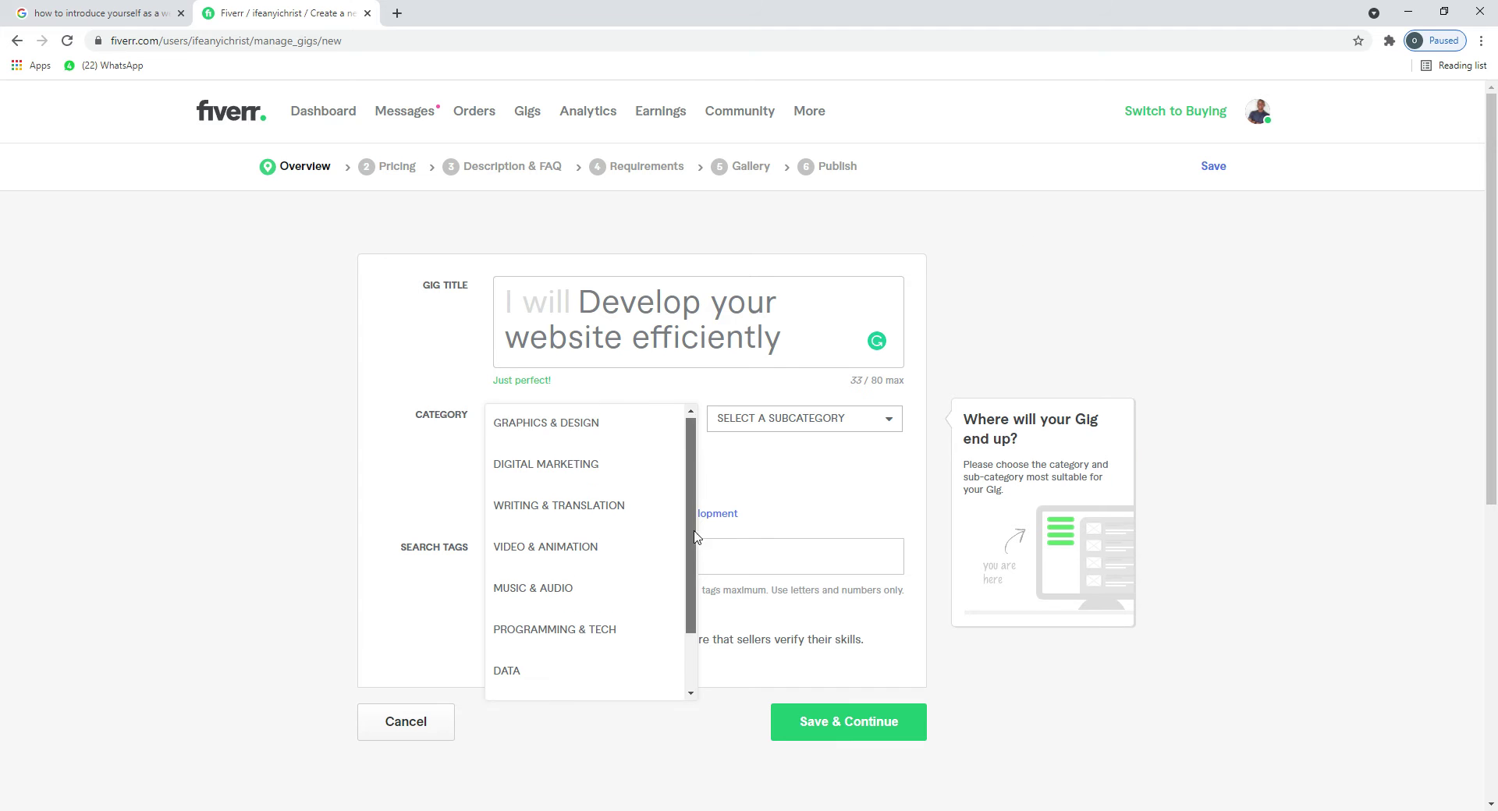
pyautogui.scroll(-1, 697, 537)
pyautogui.click(598, 568)
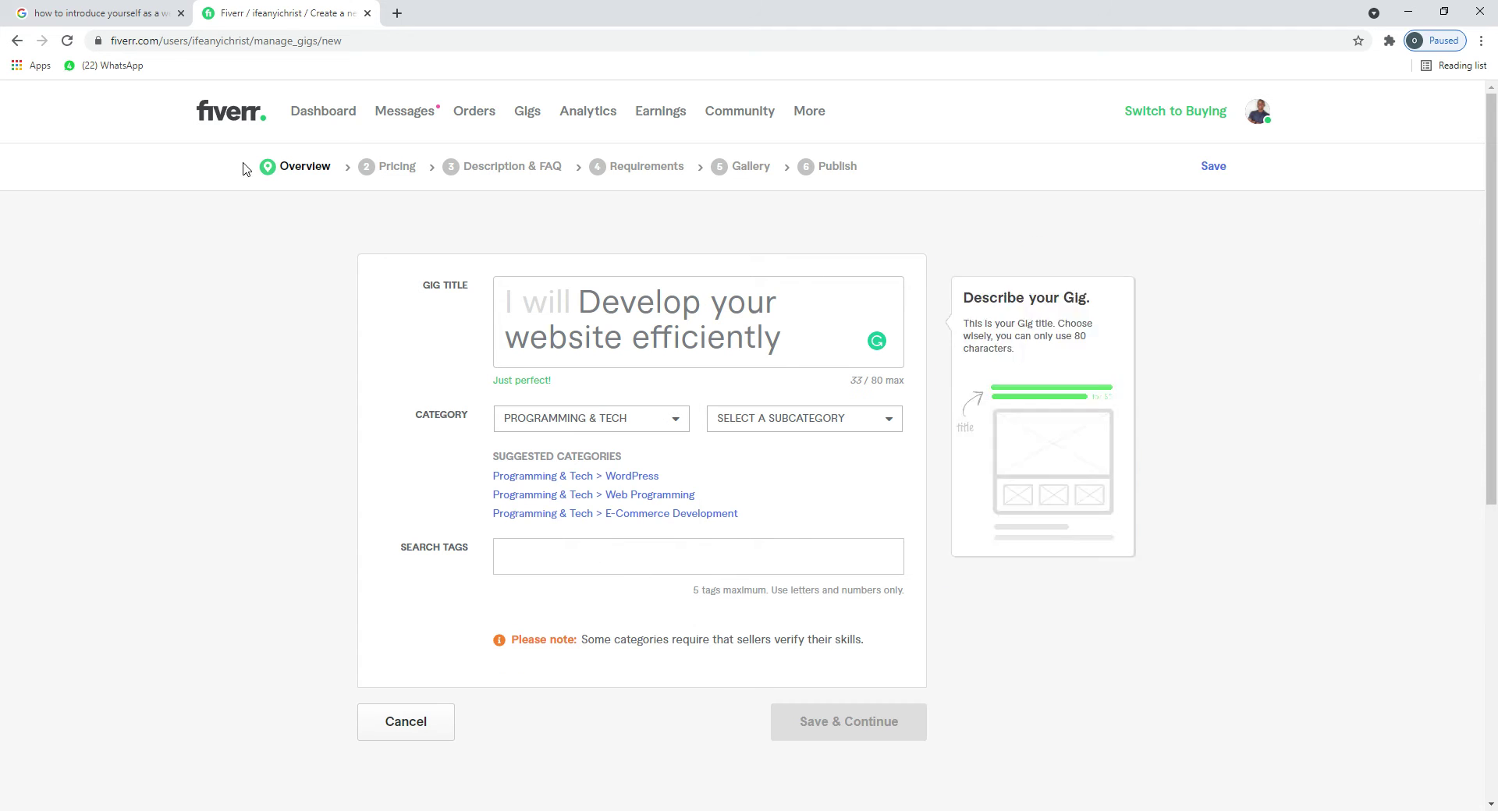
pyautogui.click(888, 424)
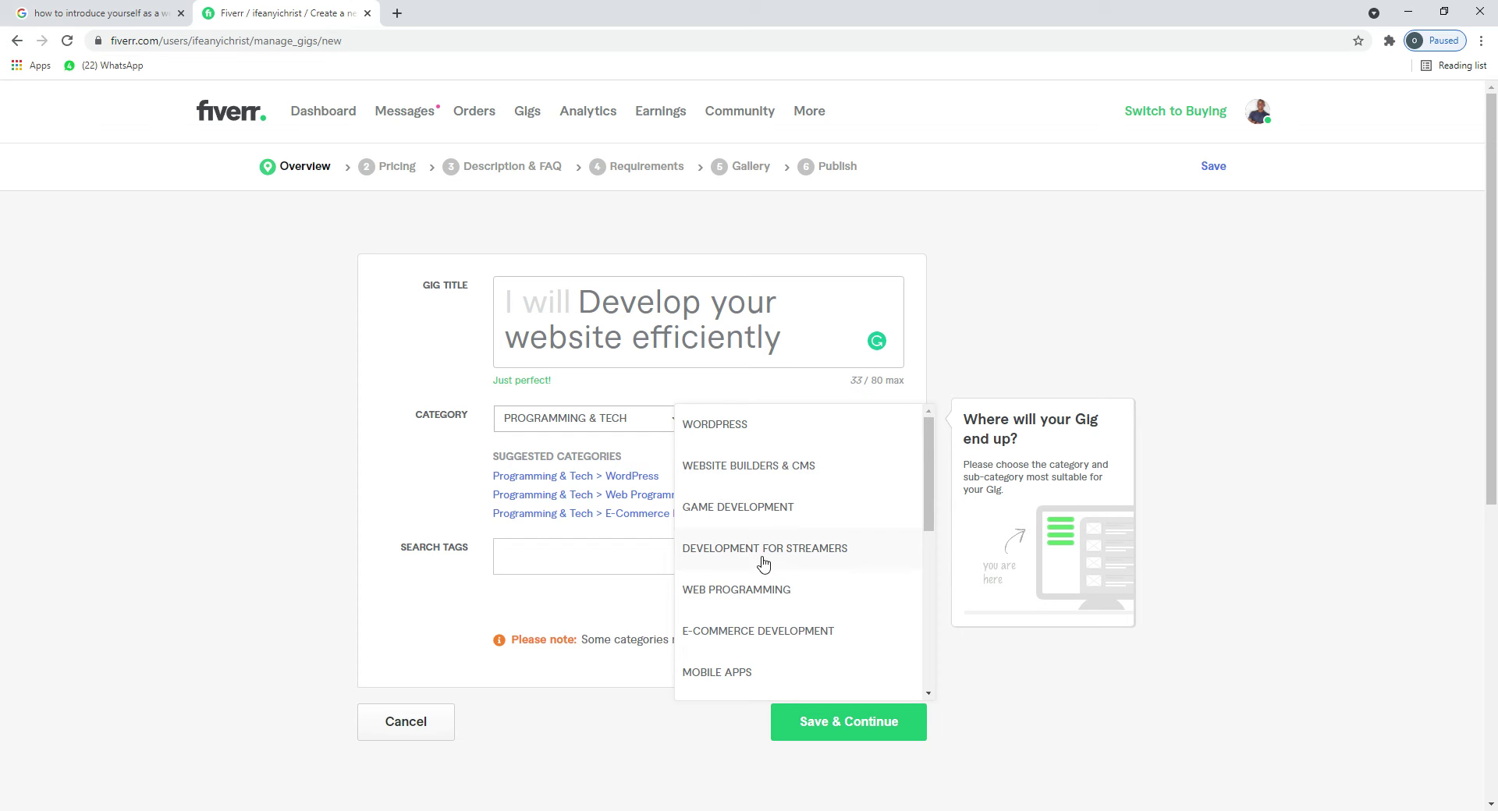
pyautogui.click(776, 602)
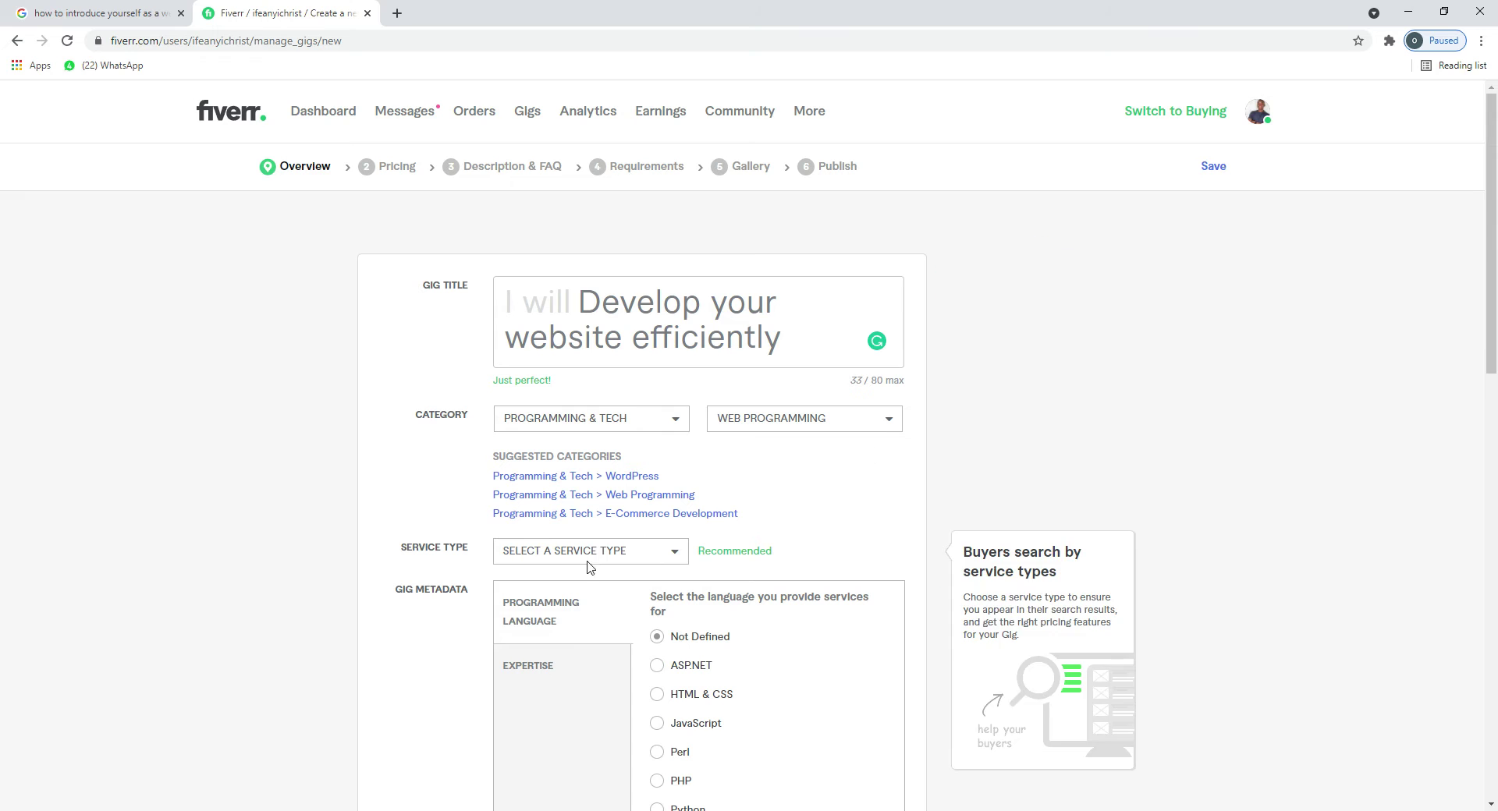
# Step: Set the gig's service type to Web Application
pyautogui.scroll(-2, 1477, 187)
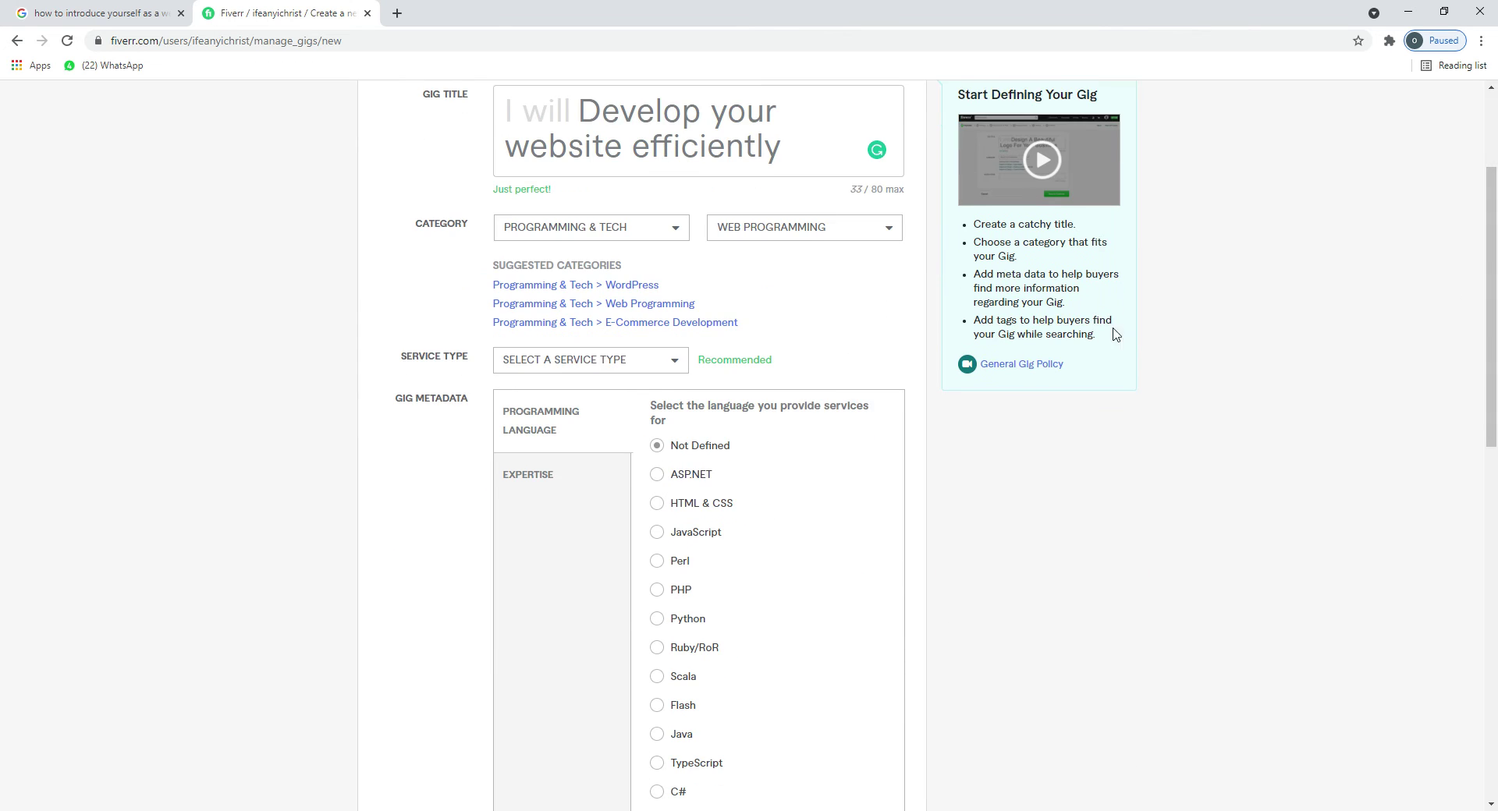
pyautogui.click(663, 359)
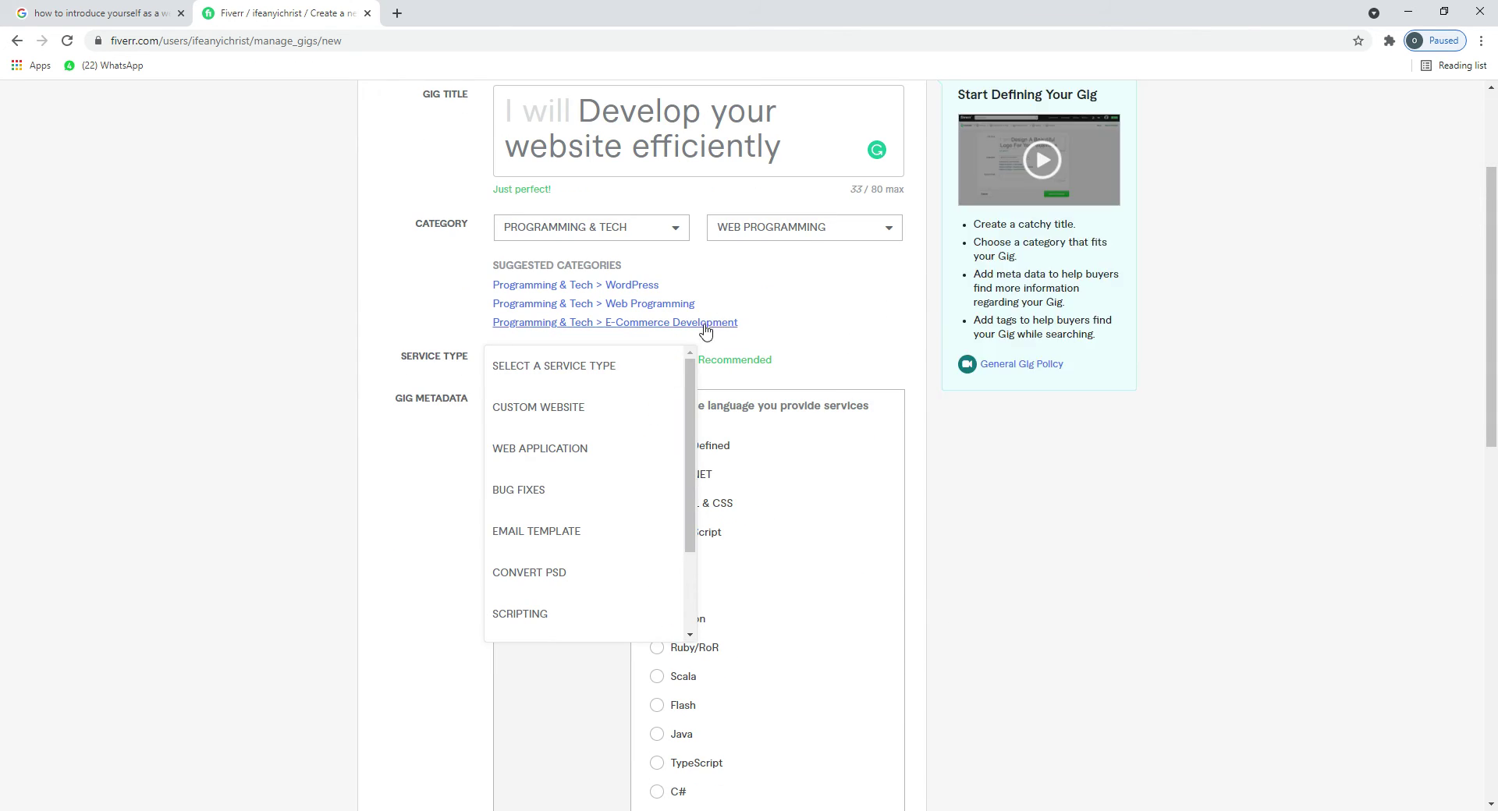
pyautogui.moveTo(688, 447)
pyautogui.mouseDown()
pyautogui.moveTo(689, 515)
pyautogui.moveTo(689, 450)
pyautogui.mouseUp()
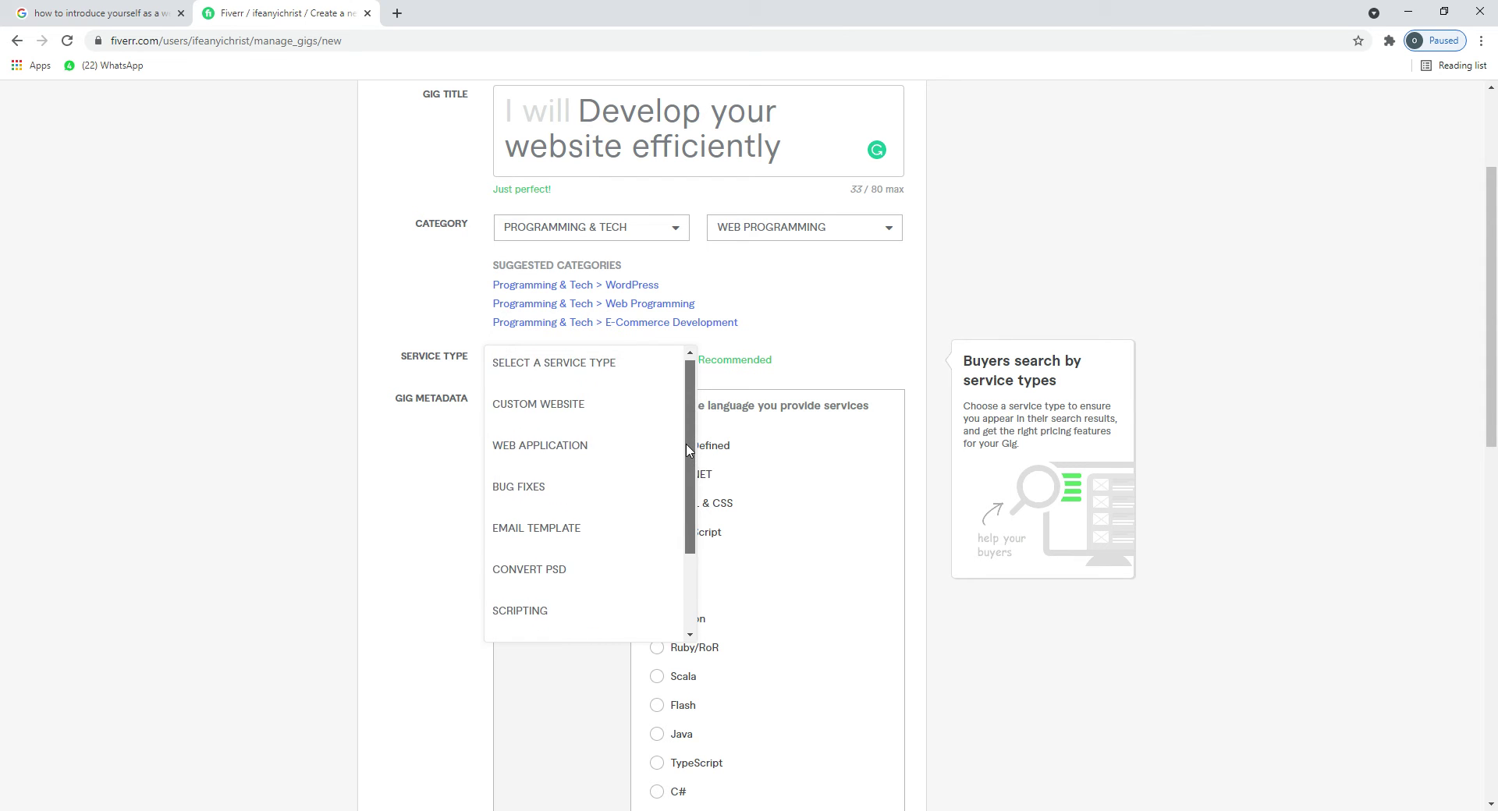
pyautogui.click(608, 451)
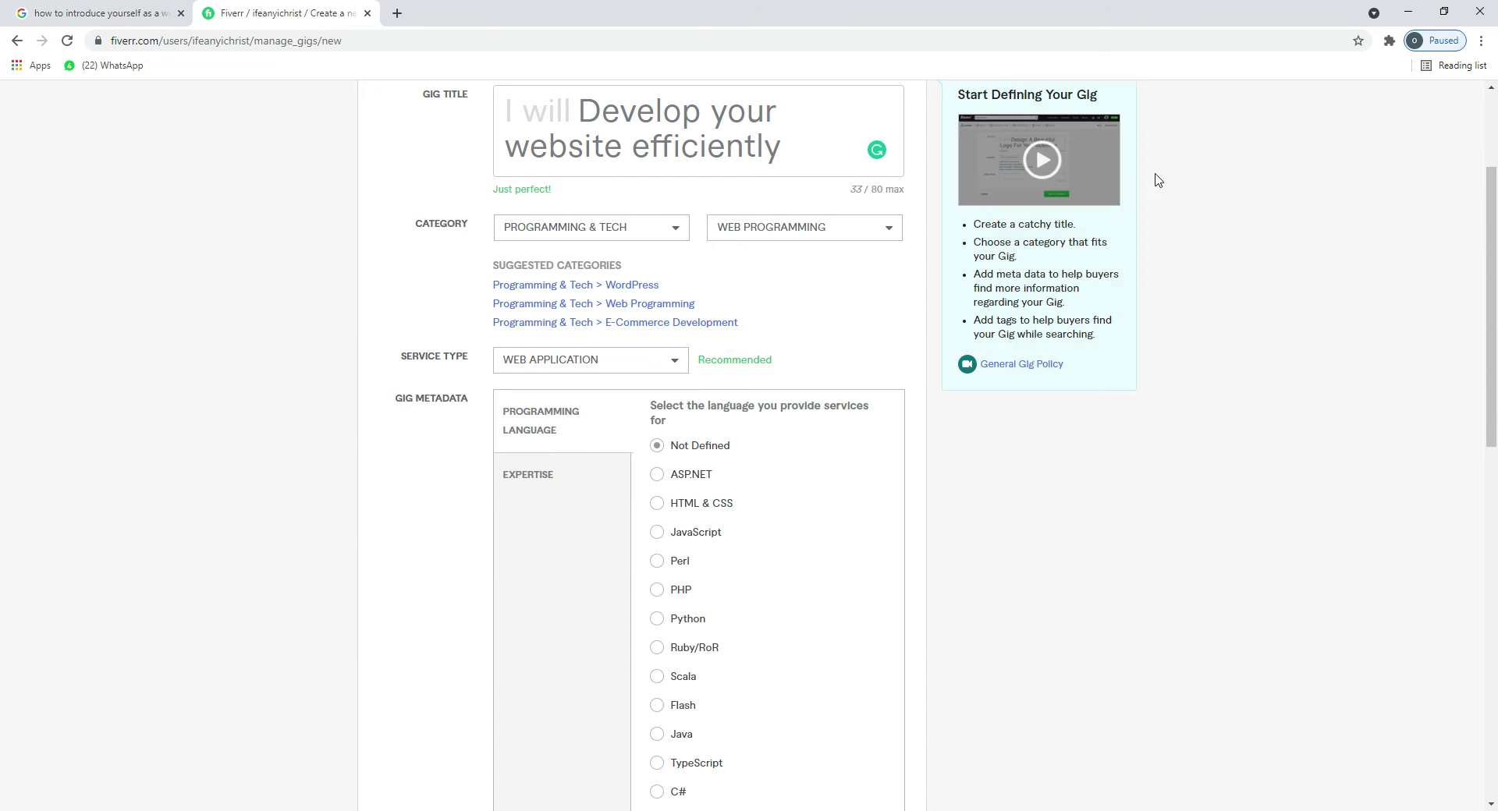
# Step: Choose JavaScript as the programming language in the gig metadata
pyautogui.moveTo(1486, 300); pyautogui.dragTo(1495, 418)
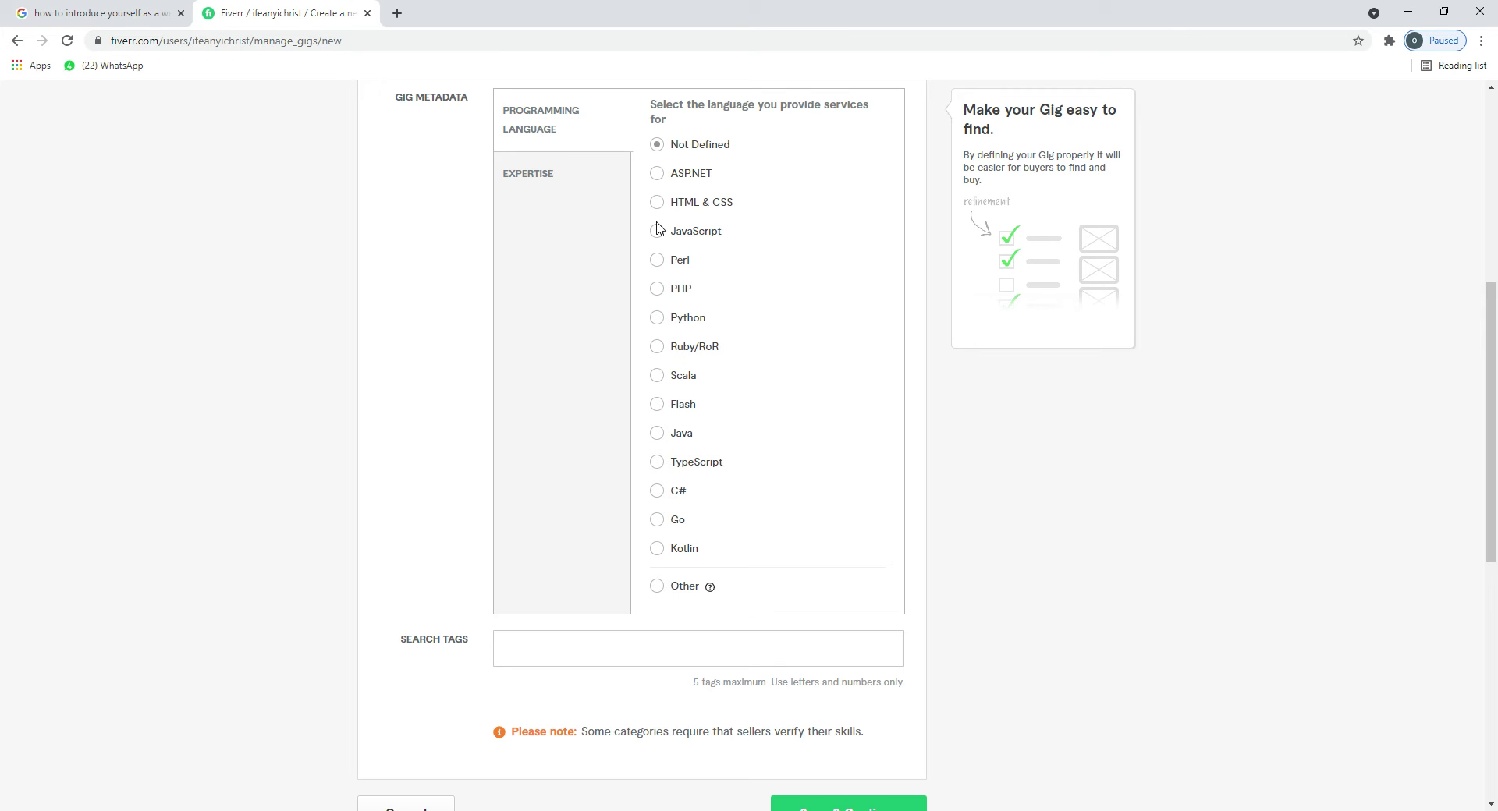
pyautogui.click(657, 233)
pyautogui.click(658, 205)
pyautogui.click(666, 238)
# Step: Select Design as the area of expertise in the gig metadata
pyautogui.moveTo(1494, 340); pyautogui.dragTo(1492, 312)
pyautogui.click(566, 266)
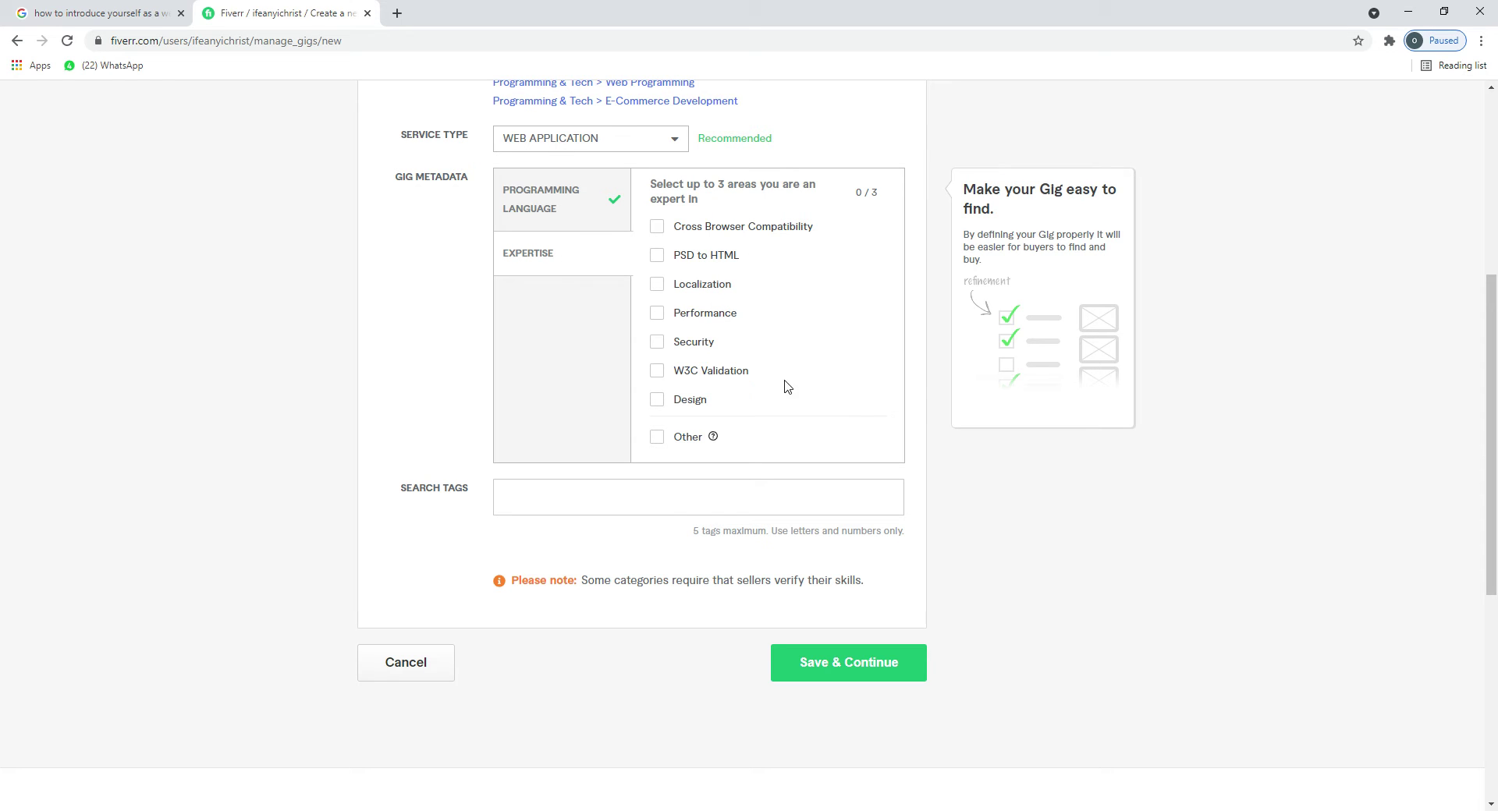
pyautogui.click(662, 403)
pyautogui.moveTo(1491, 312); pyautogui.dragTo(1492, 327)
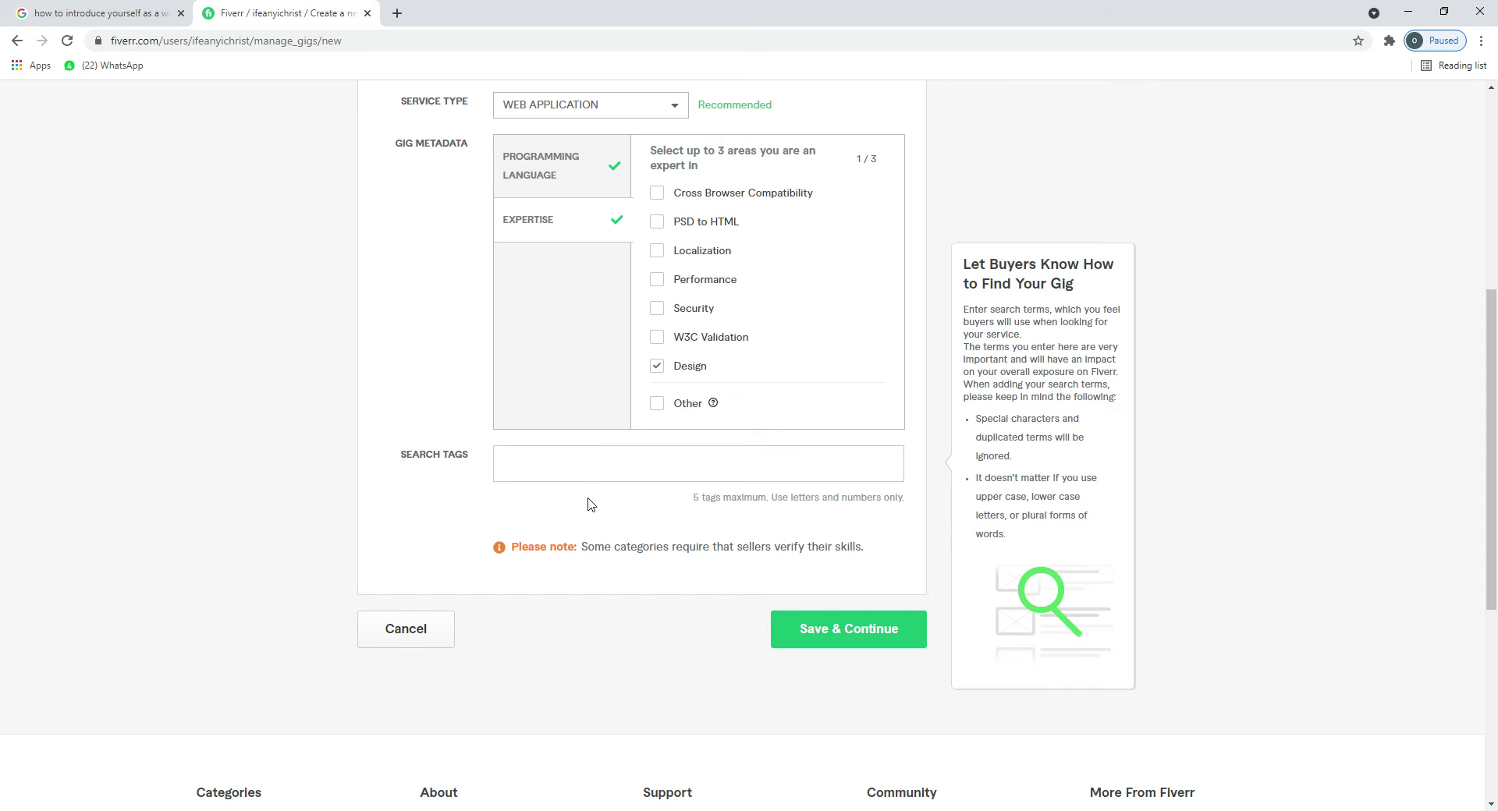
pyautogui.click(575, 474)
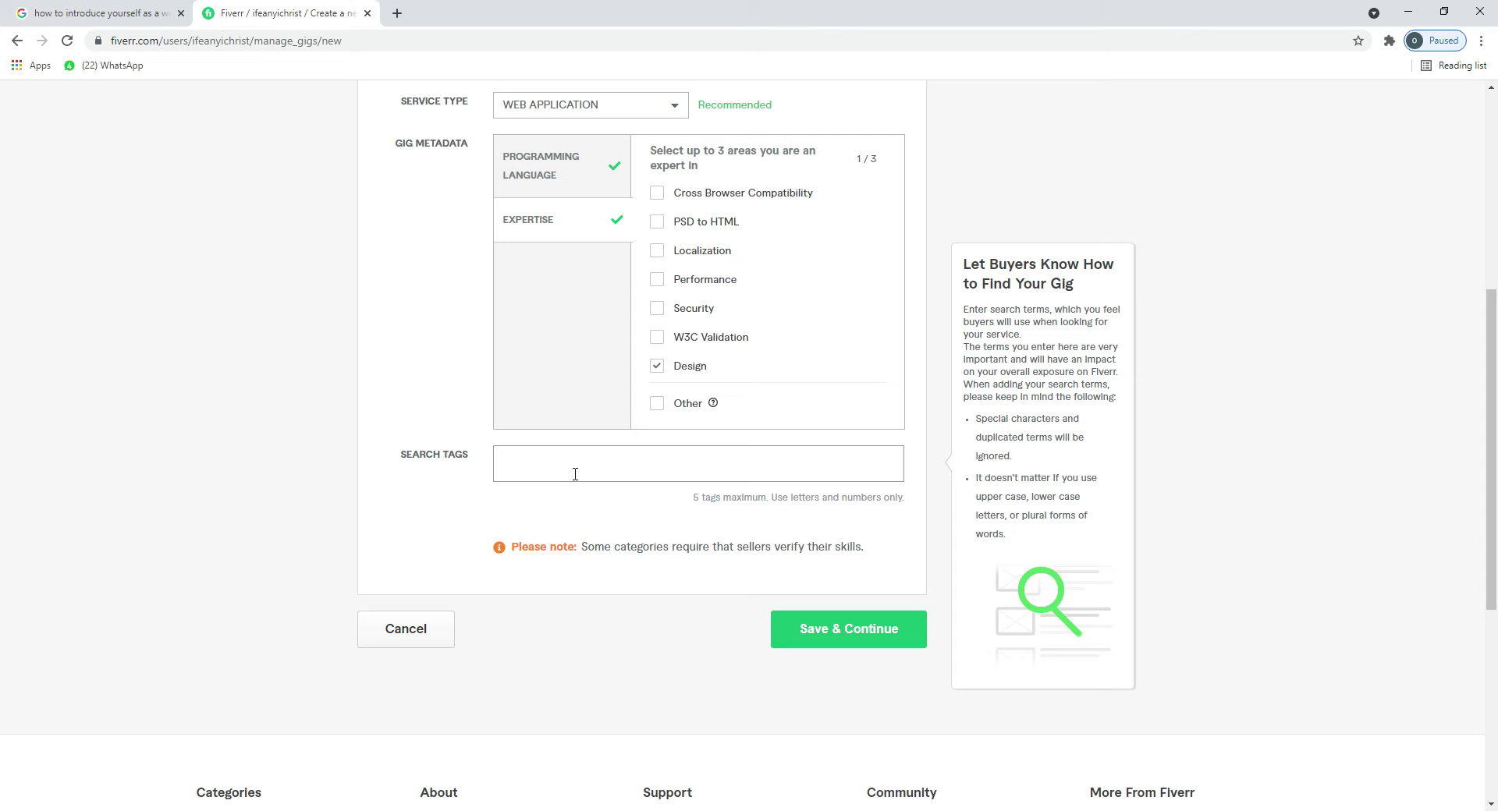
pyautogui.write('de')
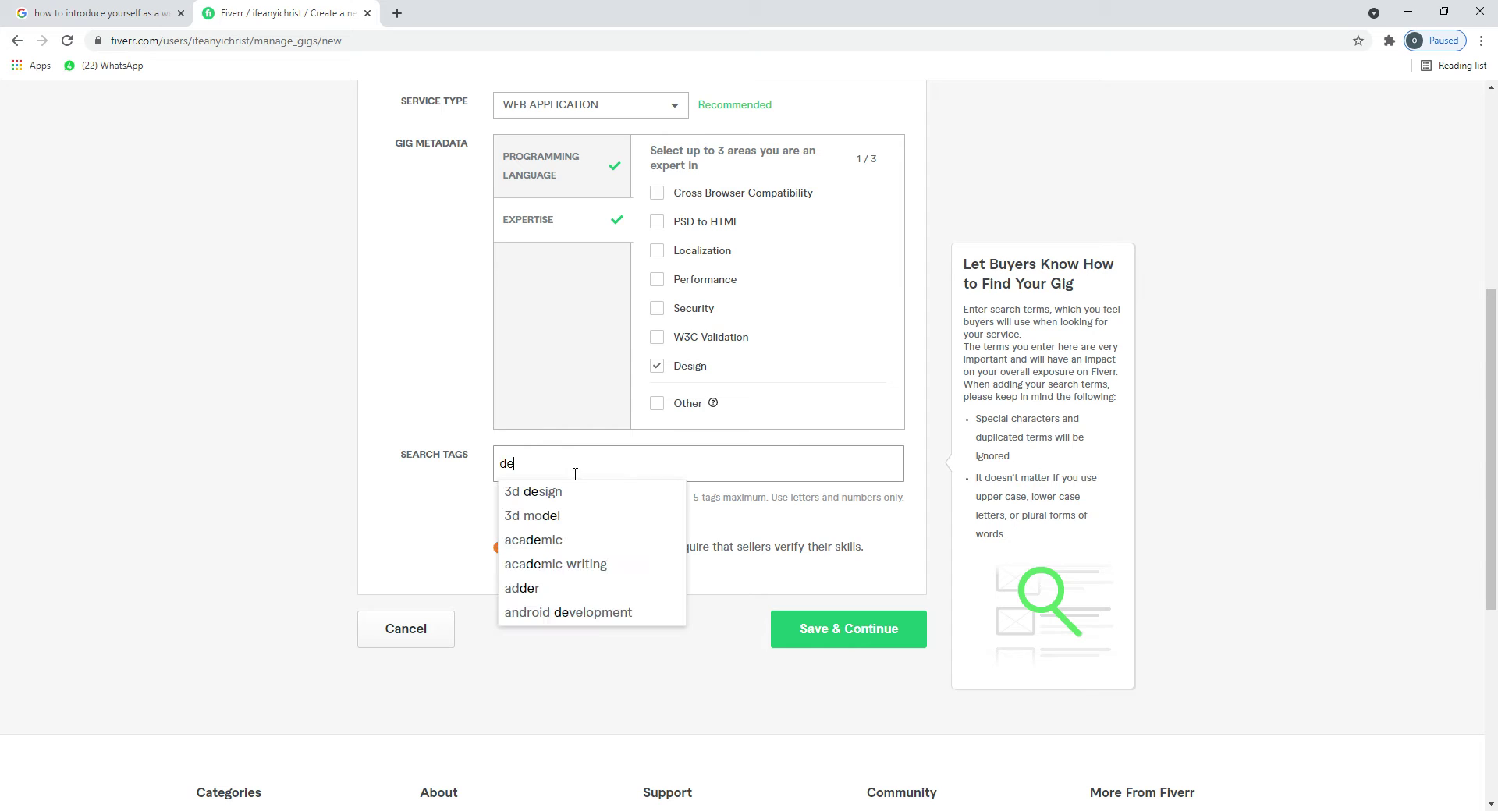
pyautogui.write('ve')
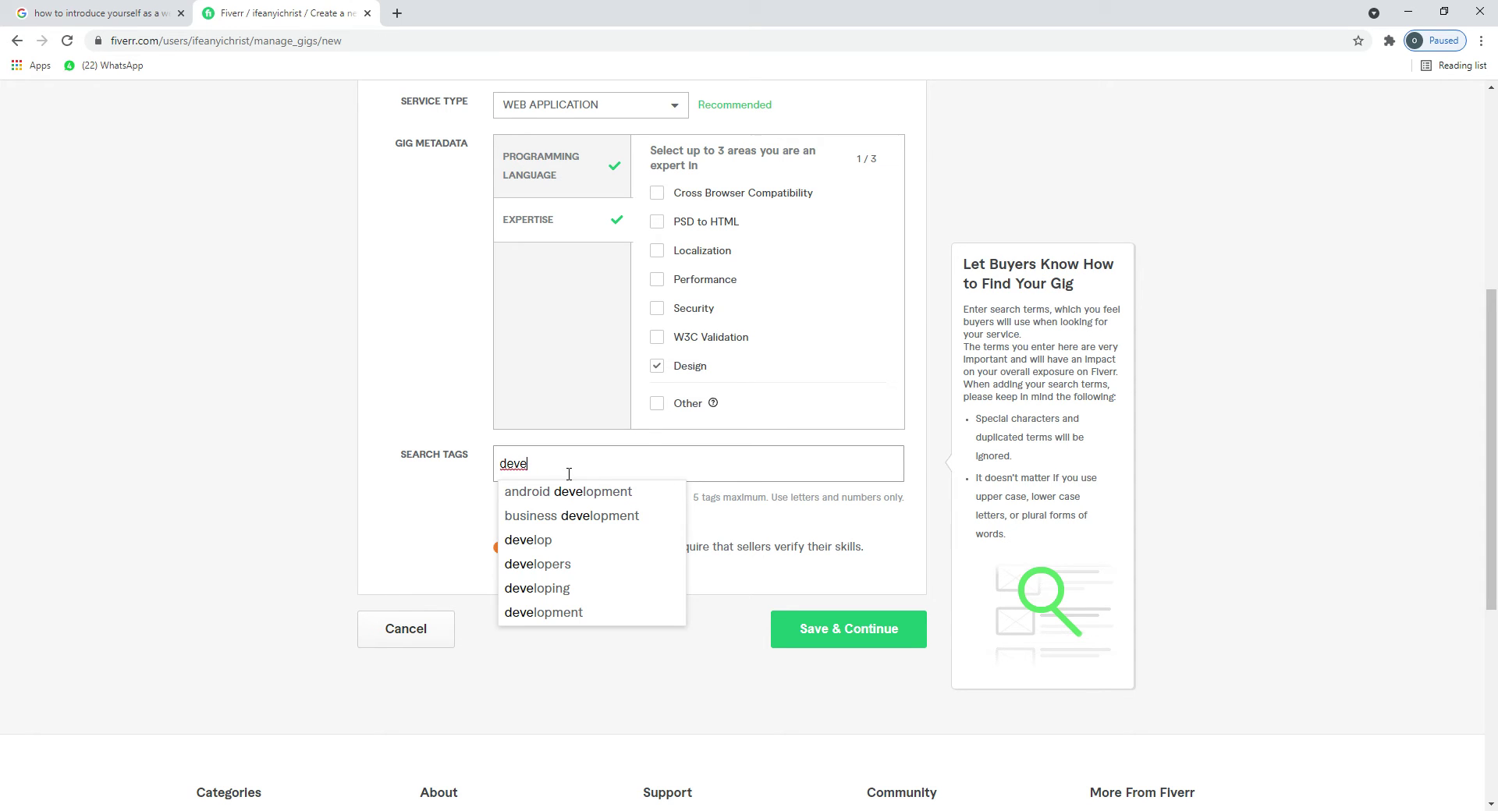
pyautogui.press('BackSpace')
pyautogui.press('BackSpace')
pyautogui.press('BackSpace')
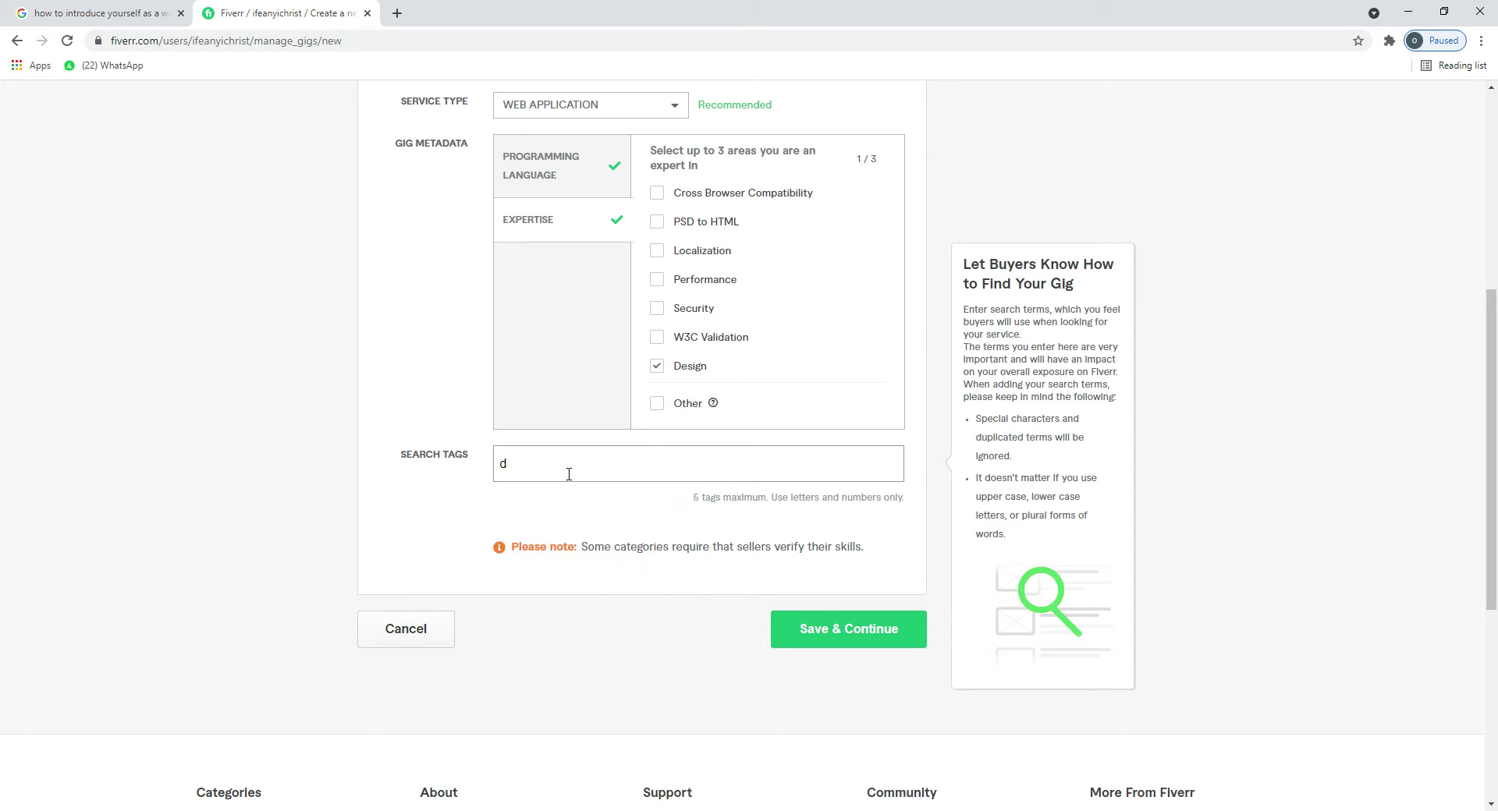
pyautogui.press('BackSpace')
# Step: Look up "web" in the search tags and add the suggested tag "build website"
pyautogui.write('we')
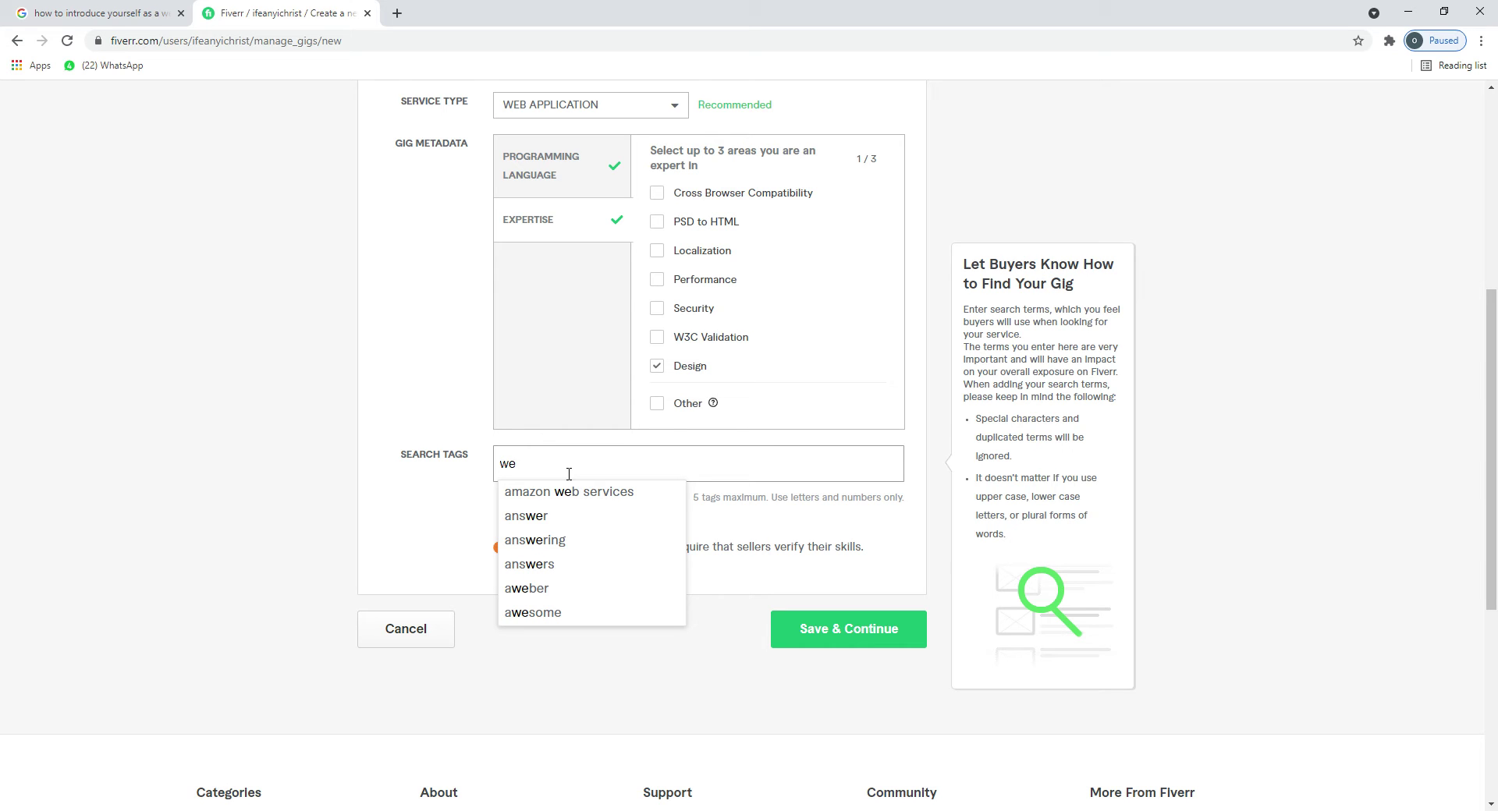
pyautogui.write('b')
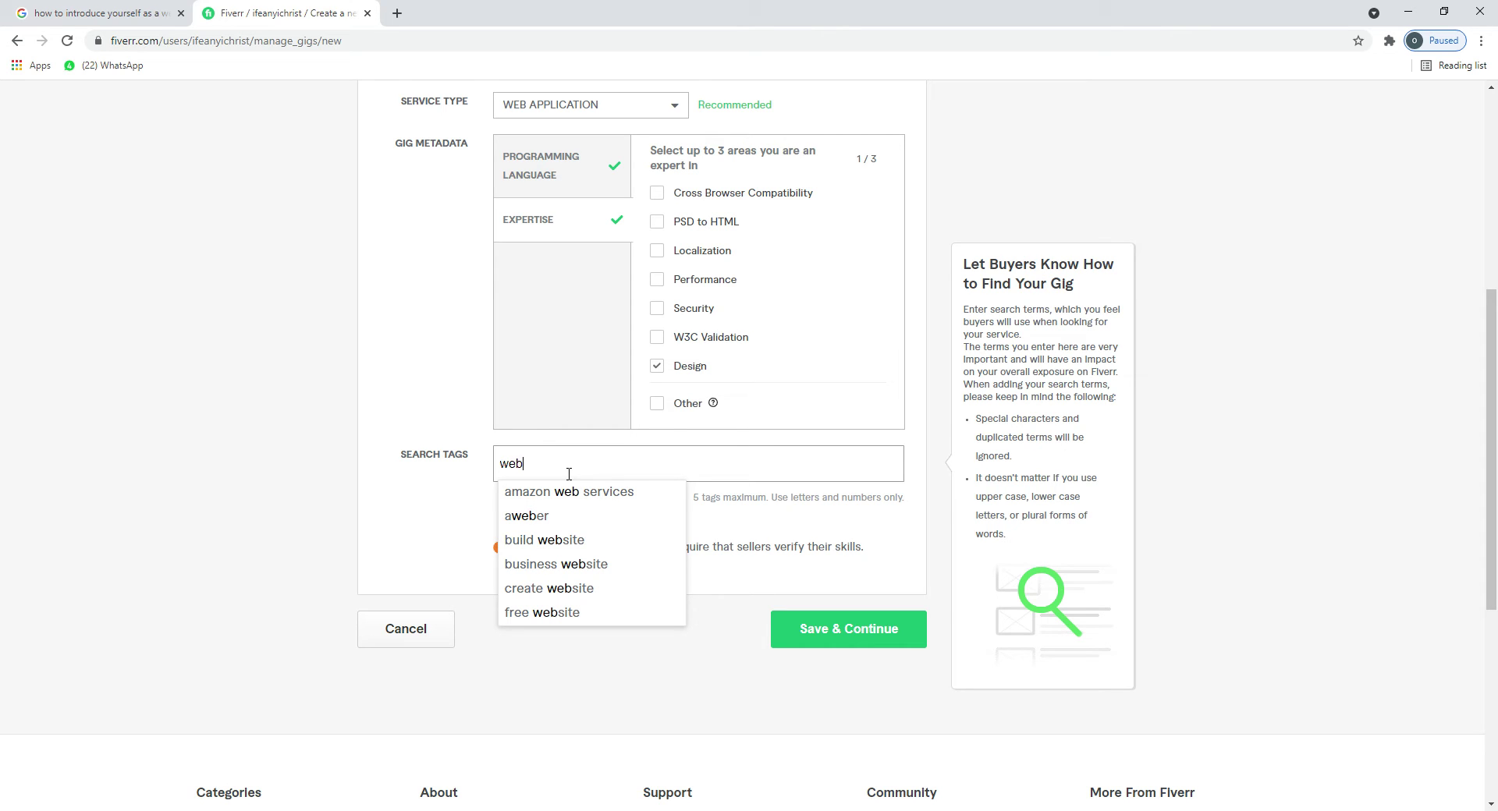
pyautogui.click(577, 552)
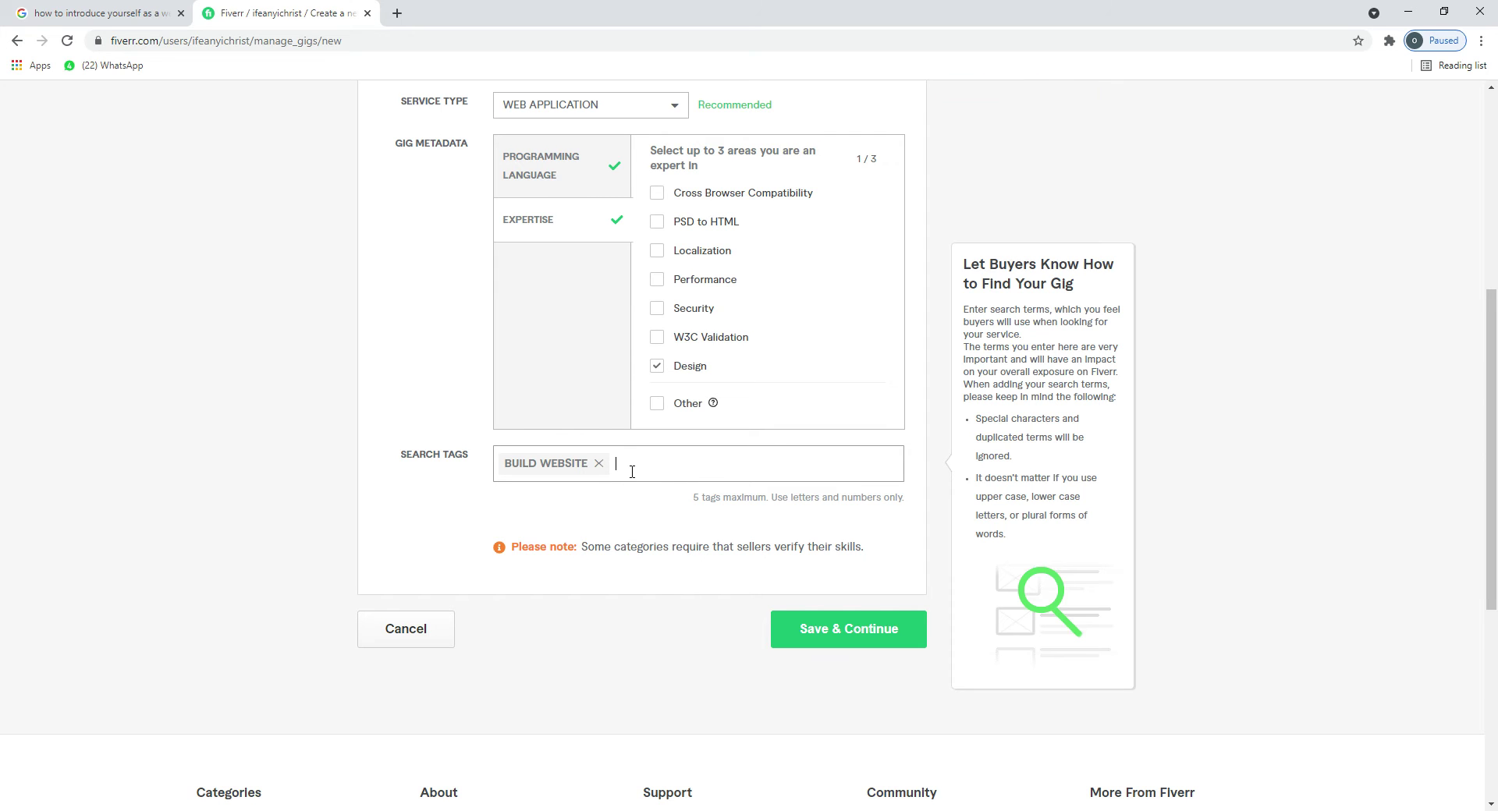
pyautogui.write('bi')
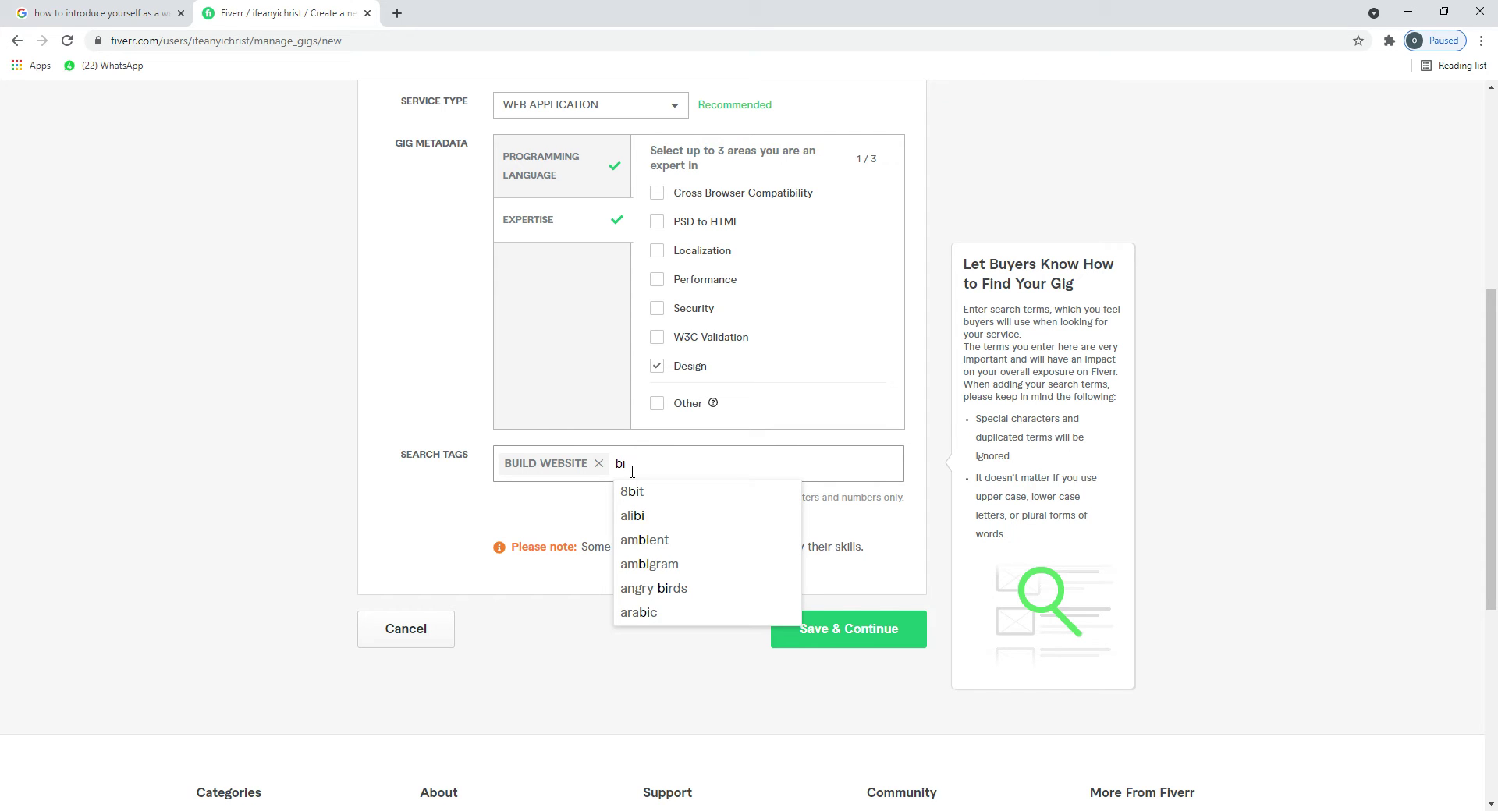
pyautogui.write('s')
pyautogui.press('BackSpace')
pyautogui.press('BackSpace')
pyautogui.press('BackSpace')
# Step: Add the suggested search tags "create website" and "business website" to the gig
pyautogui.write('web')
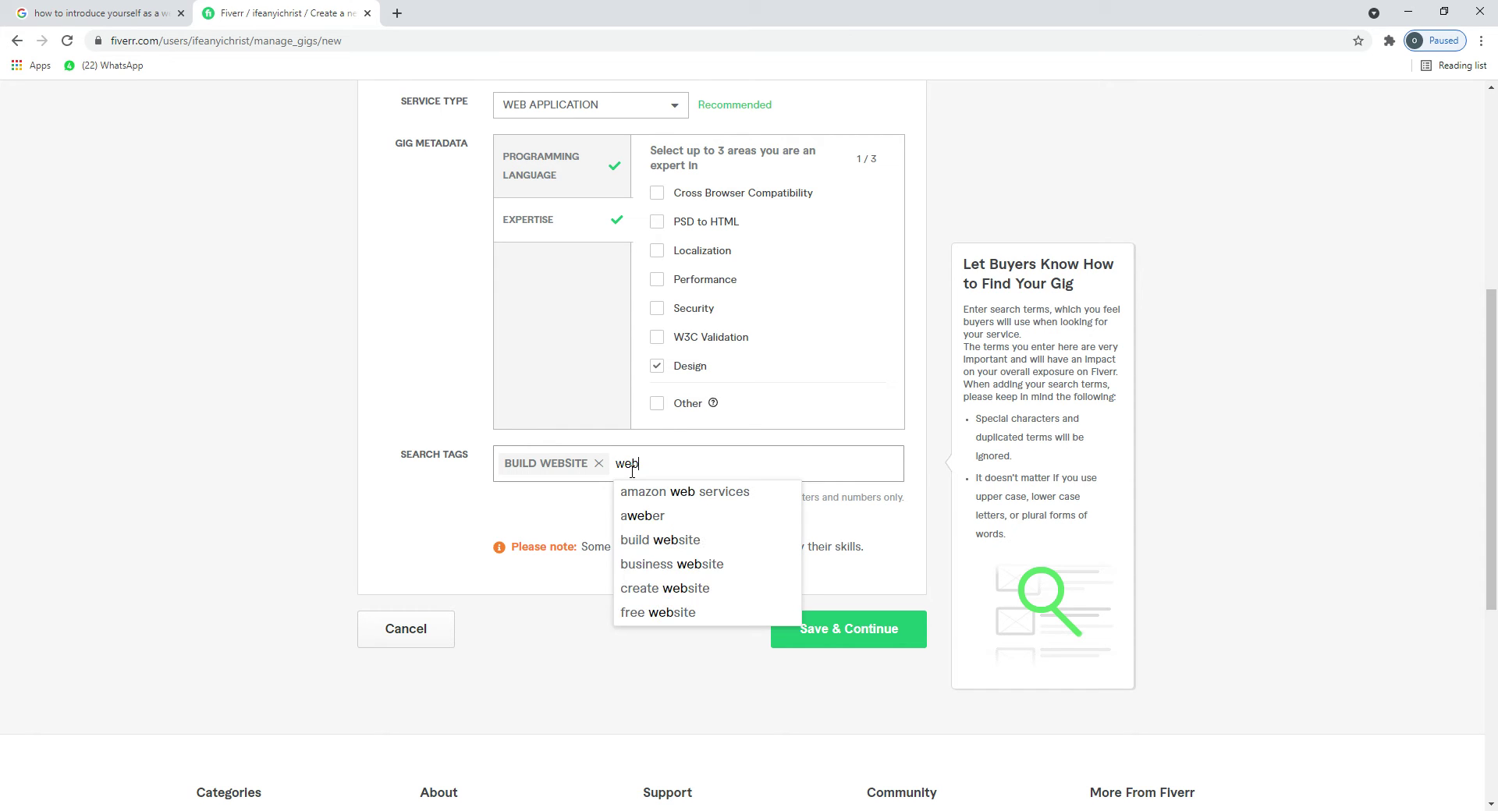
pyautogui.click(672, 589)
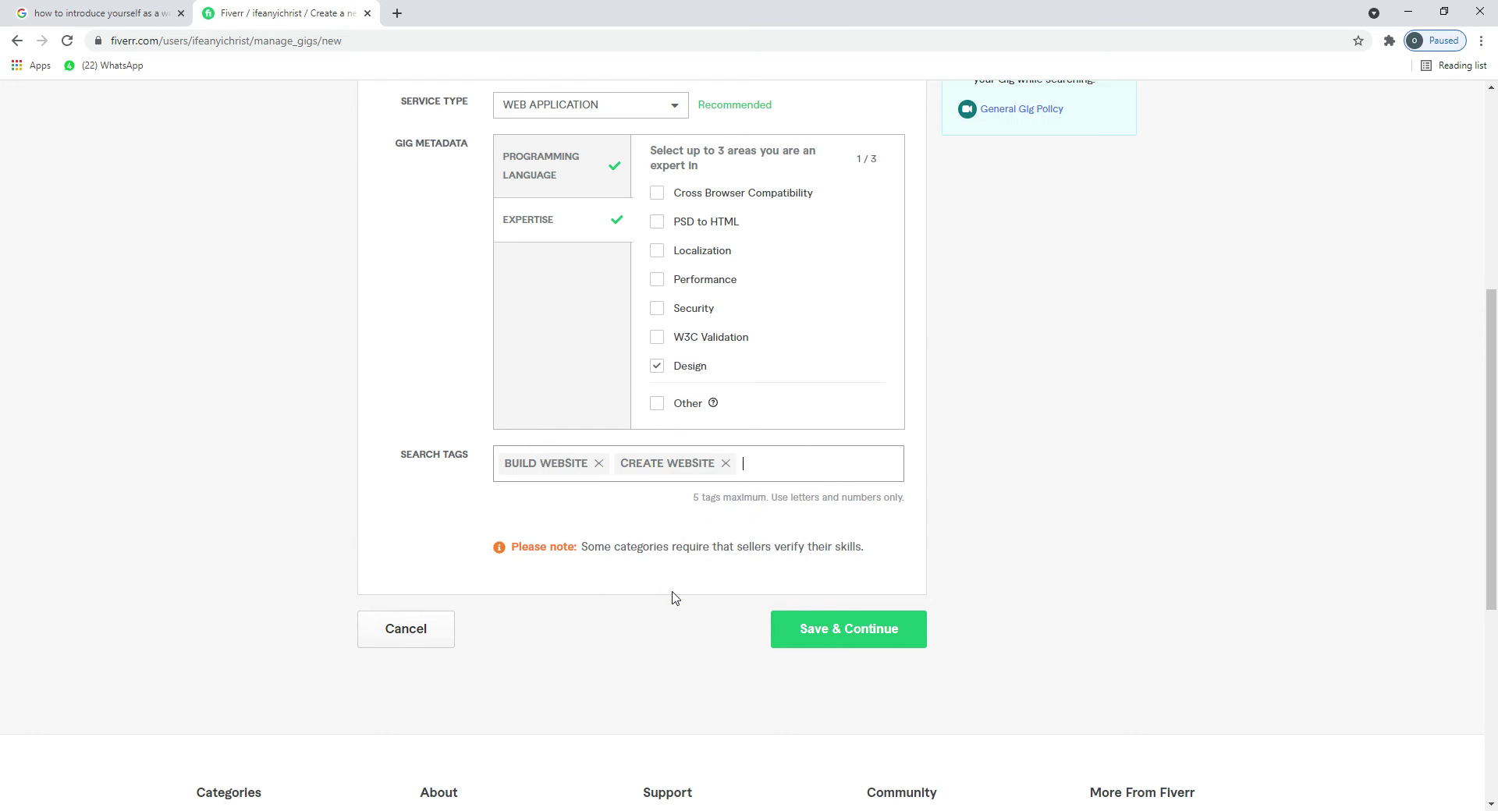
pyautogui.write('bweb')
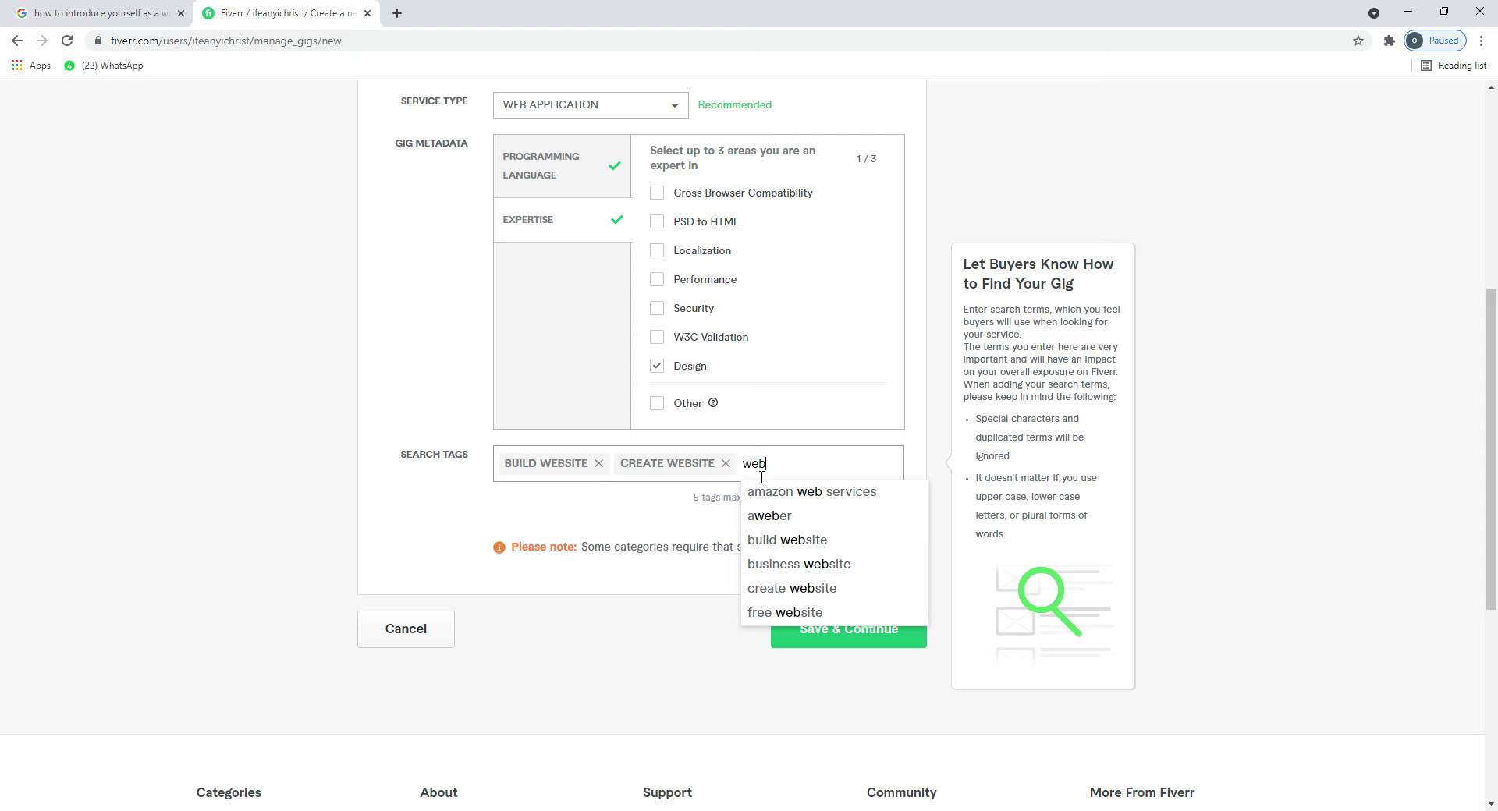
pyautogui.click(811, 564)
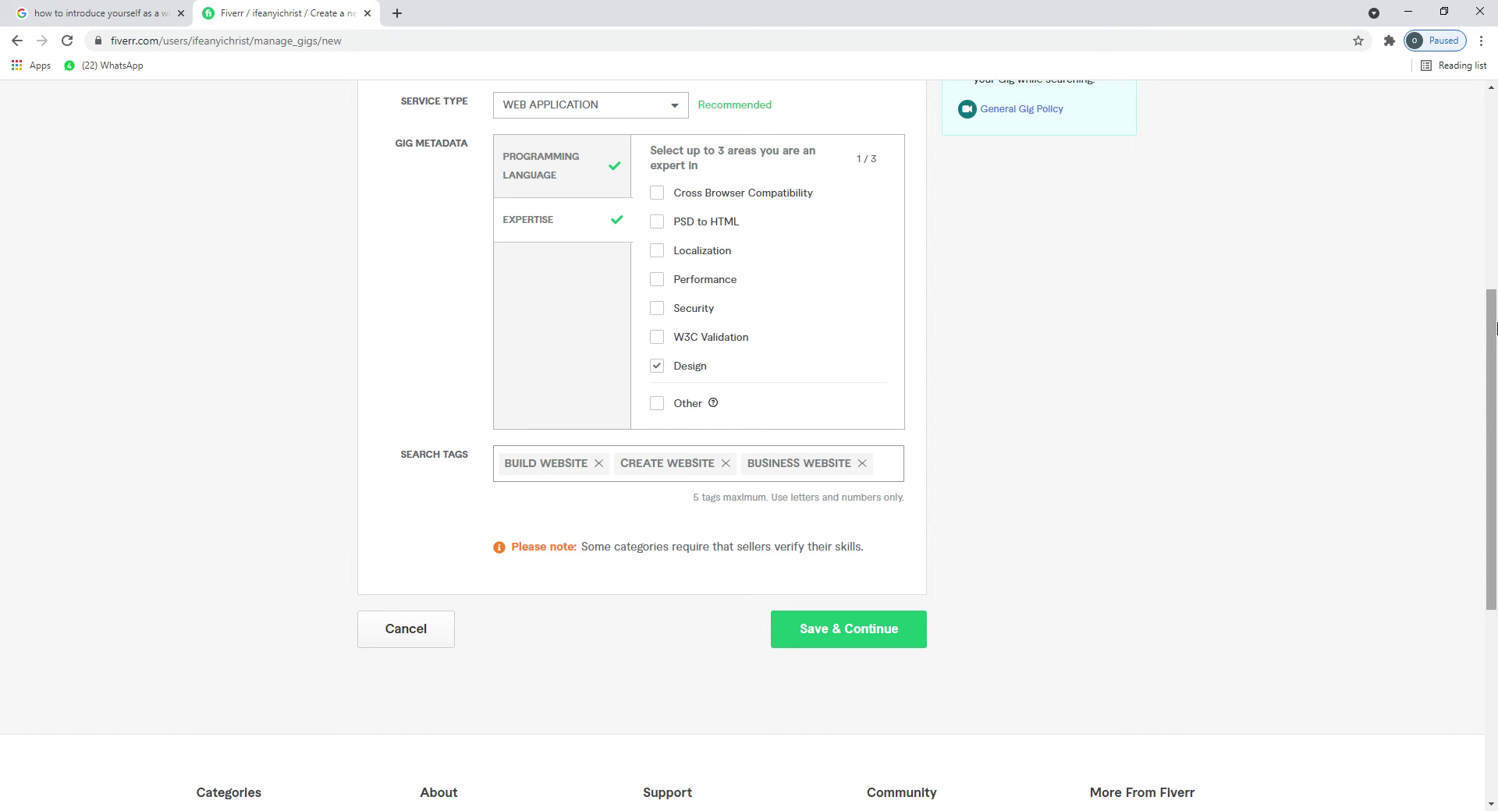
# Step: Save the completed gig overview and continue to the pricing stage
pyautogui.scroll(5, 1495, 328)
pyautogui.moveTo(1496, 283); pyautogui.dragTo(1495, 412)
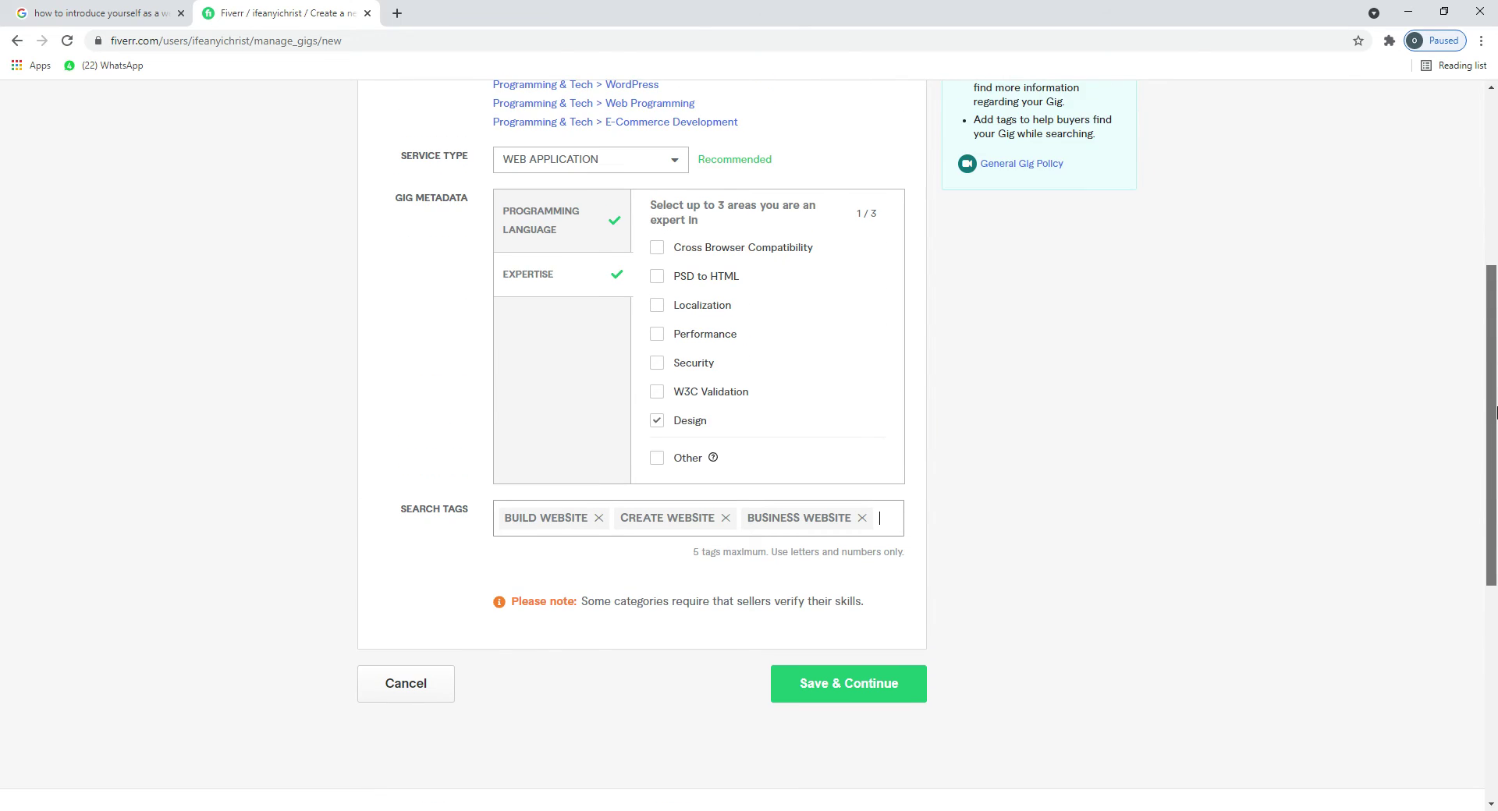
pyautogui.click(858, 690)
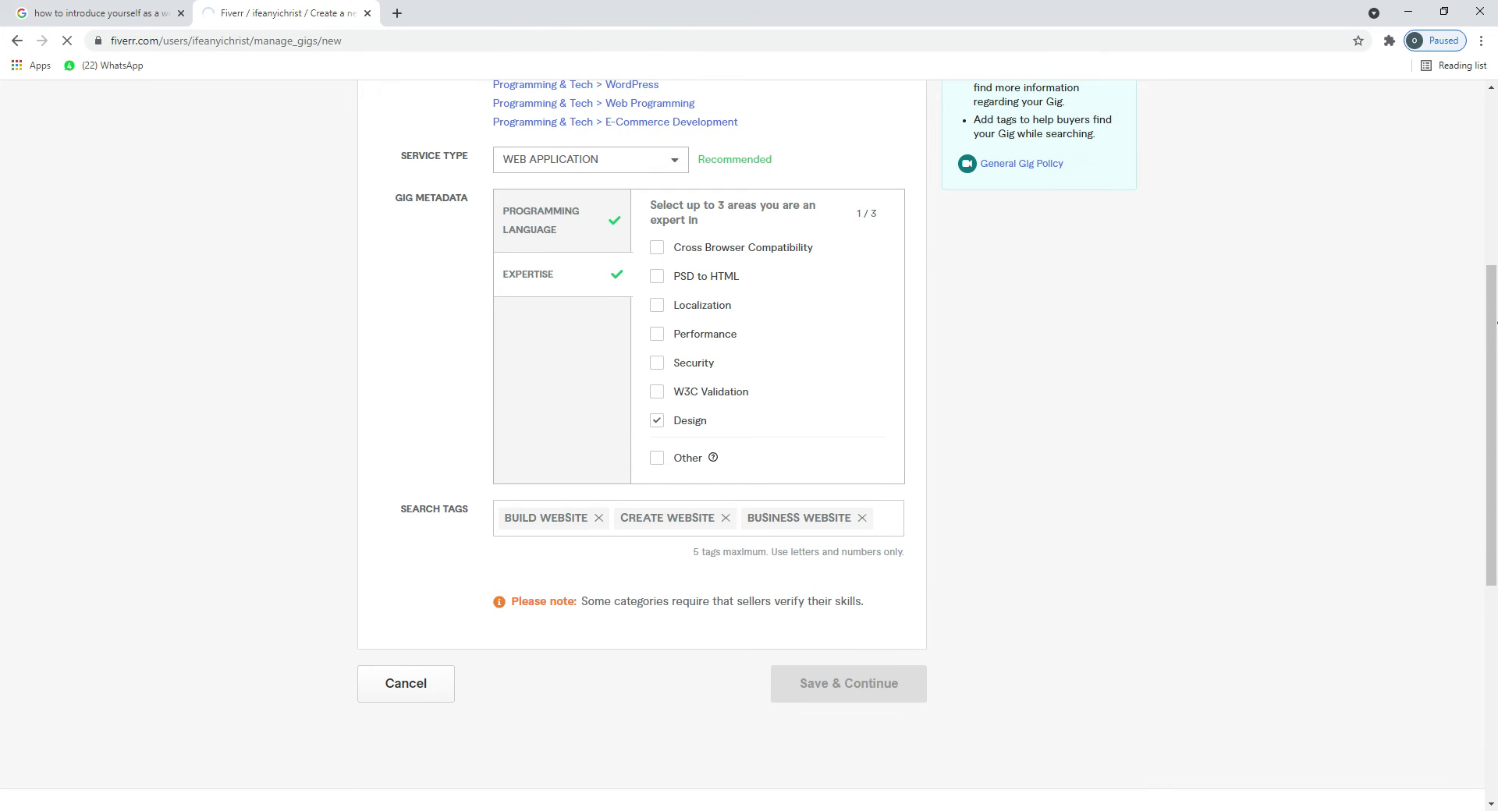
# Step: Name the Basic package "$100", the Standard package "$100" and the Premium package "$1000"
pyautogui.moveTo(1490, 320); pyautogui.dragTo(1494, 188)
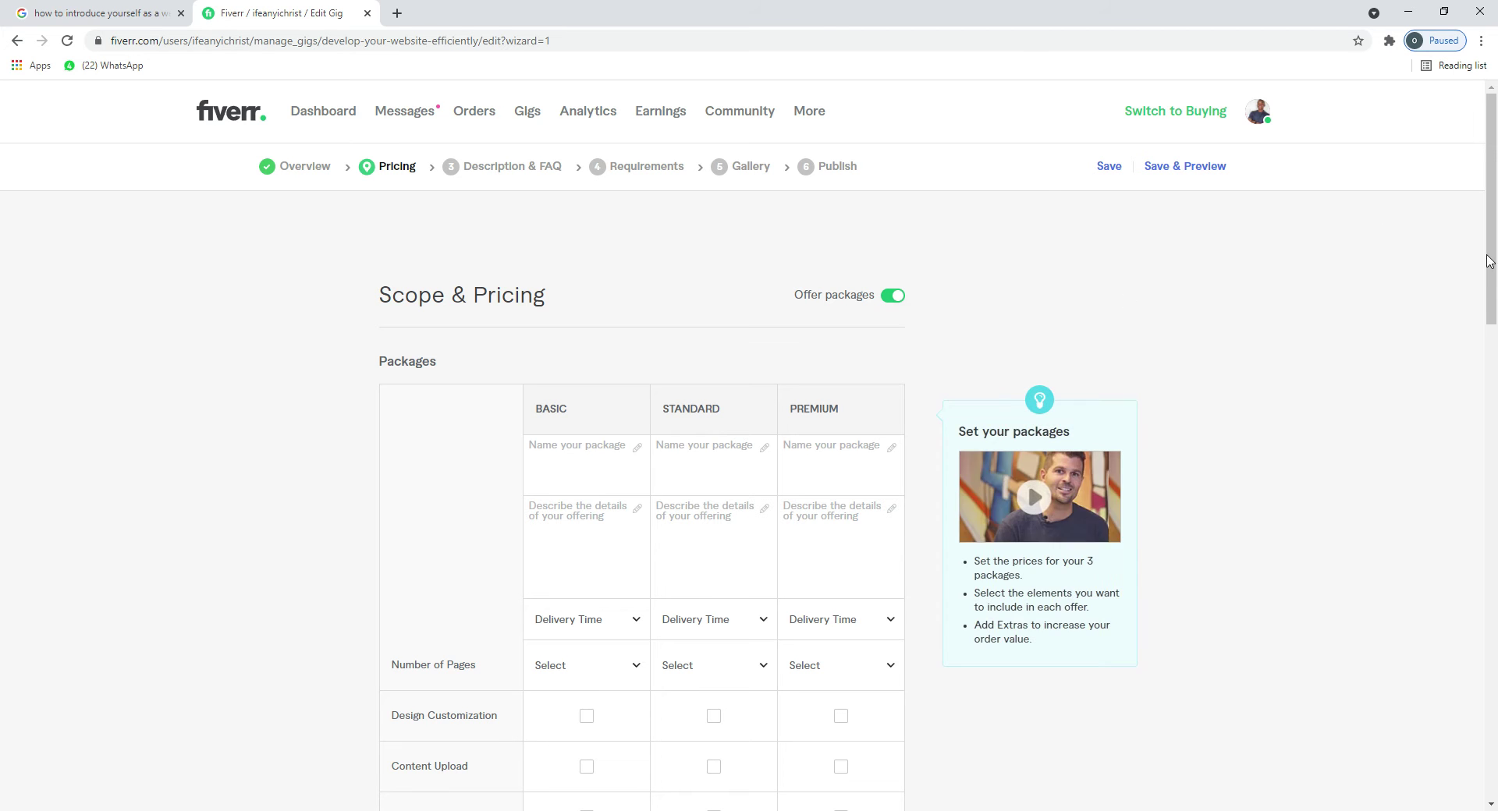
pyautogui.moveTo(1493, 254); pyautogui.dragTo(1494, 286)
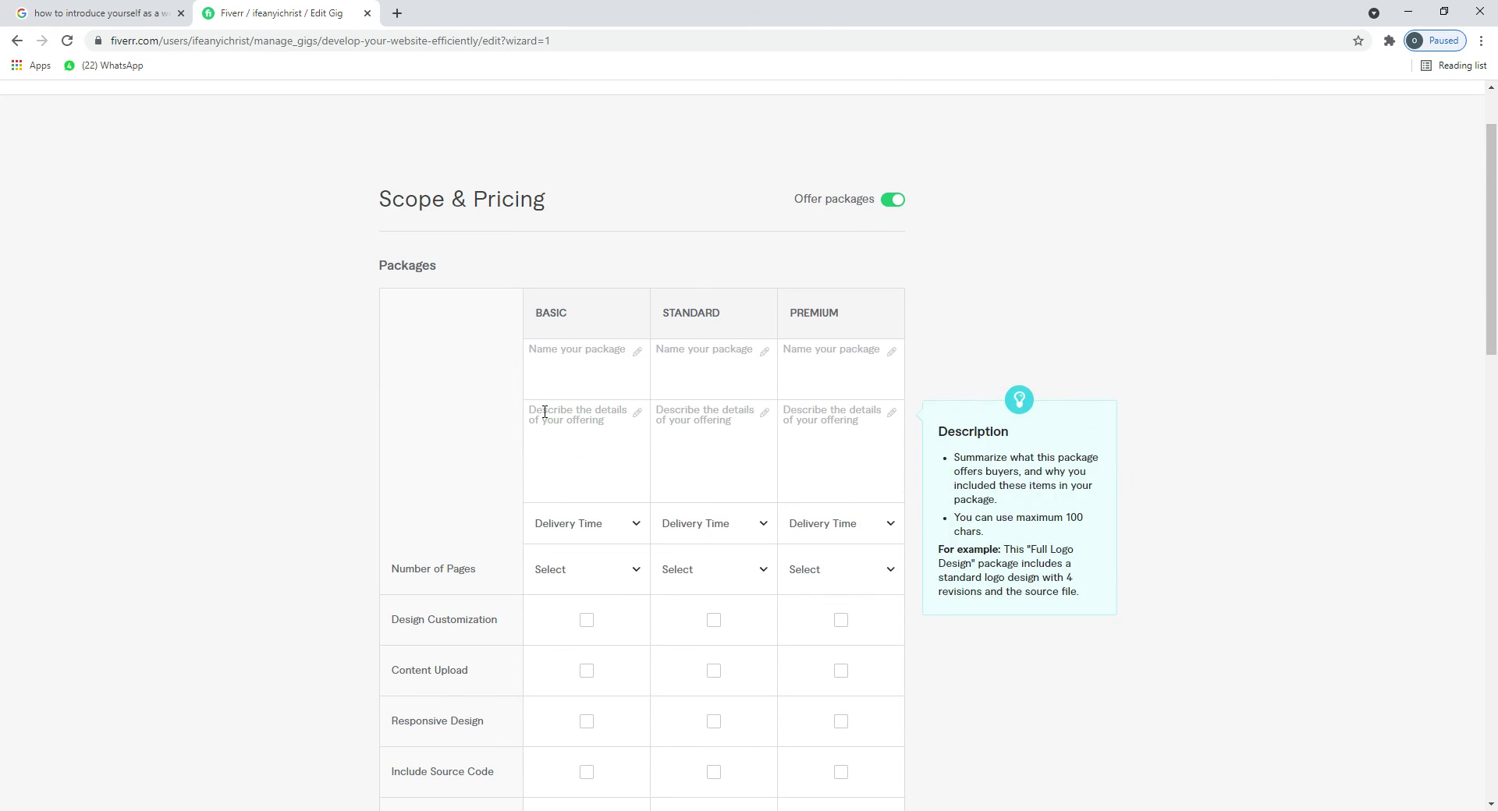
pyautogui.click(571, 358)
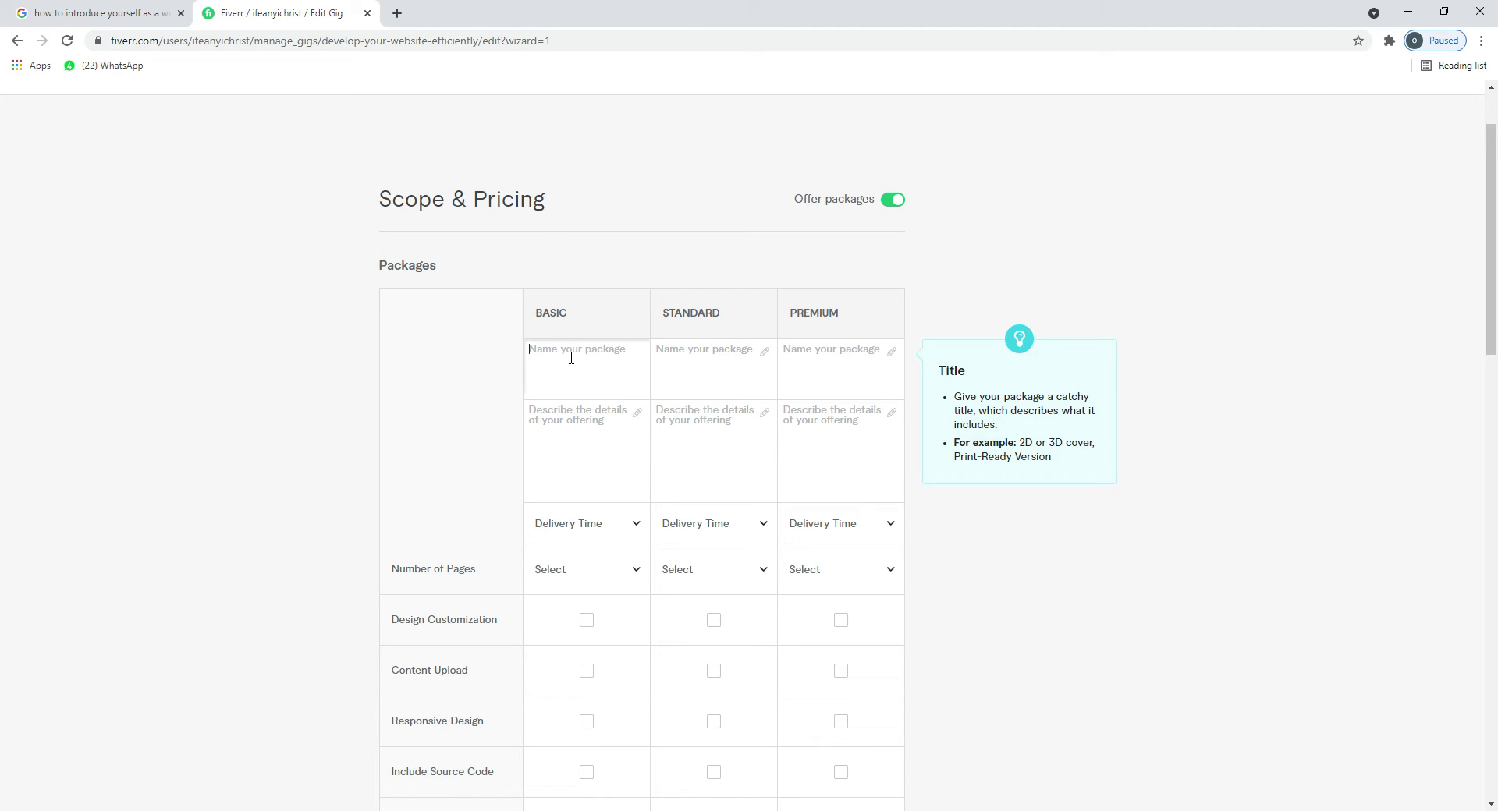
pyautogui.write('$100')
pyautogui.click(671, 364)
pyautogui.write('$100')
pyautogui.click(827, 356)
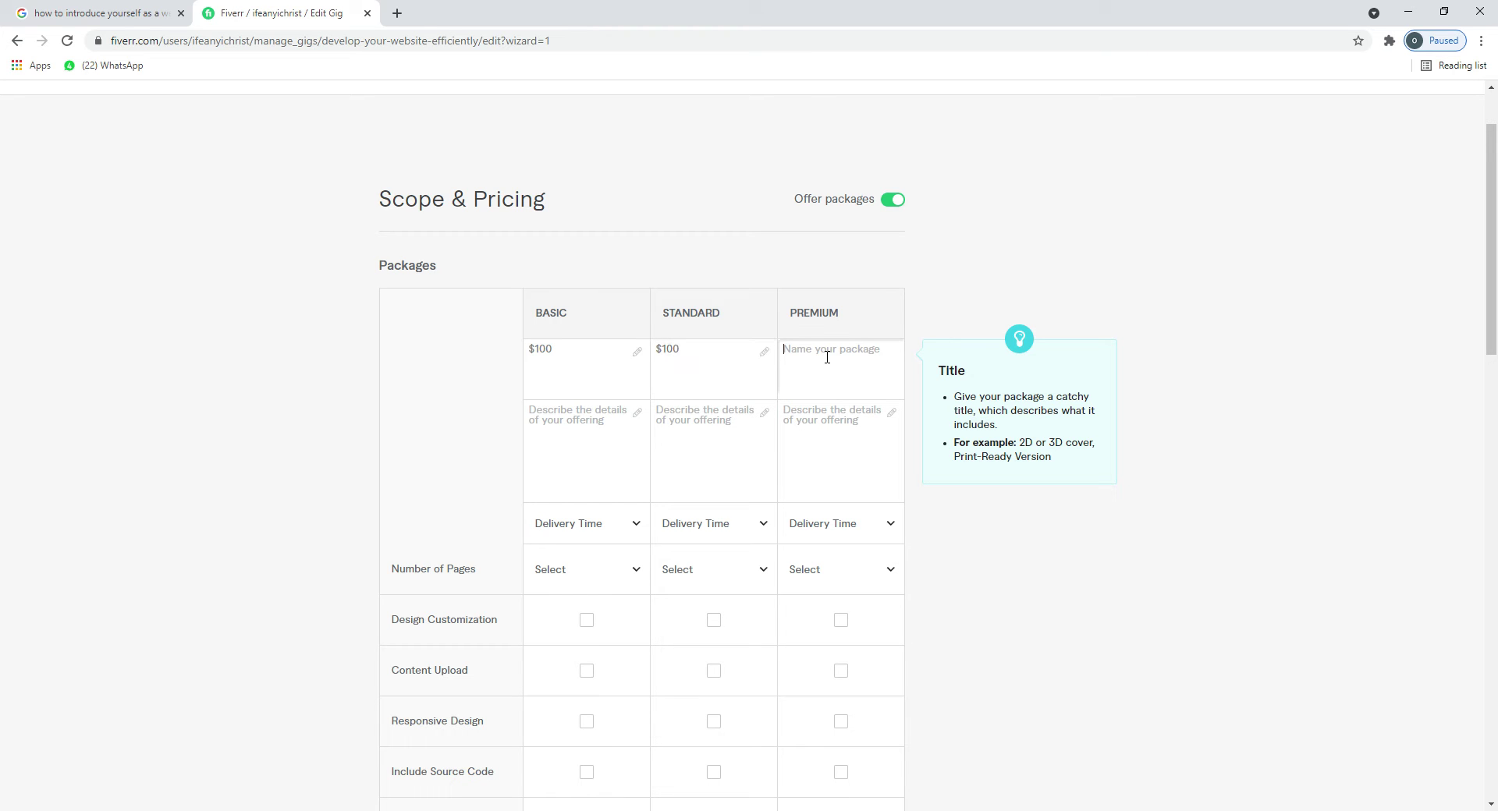
pyautogui.write('$1000')
# Step: Describe the Basic package's offering as "I will build a personal website"
pyautogui.moveTo(755, 421)
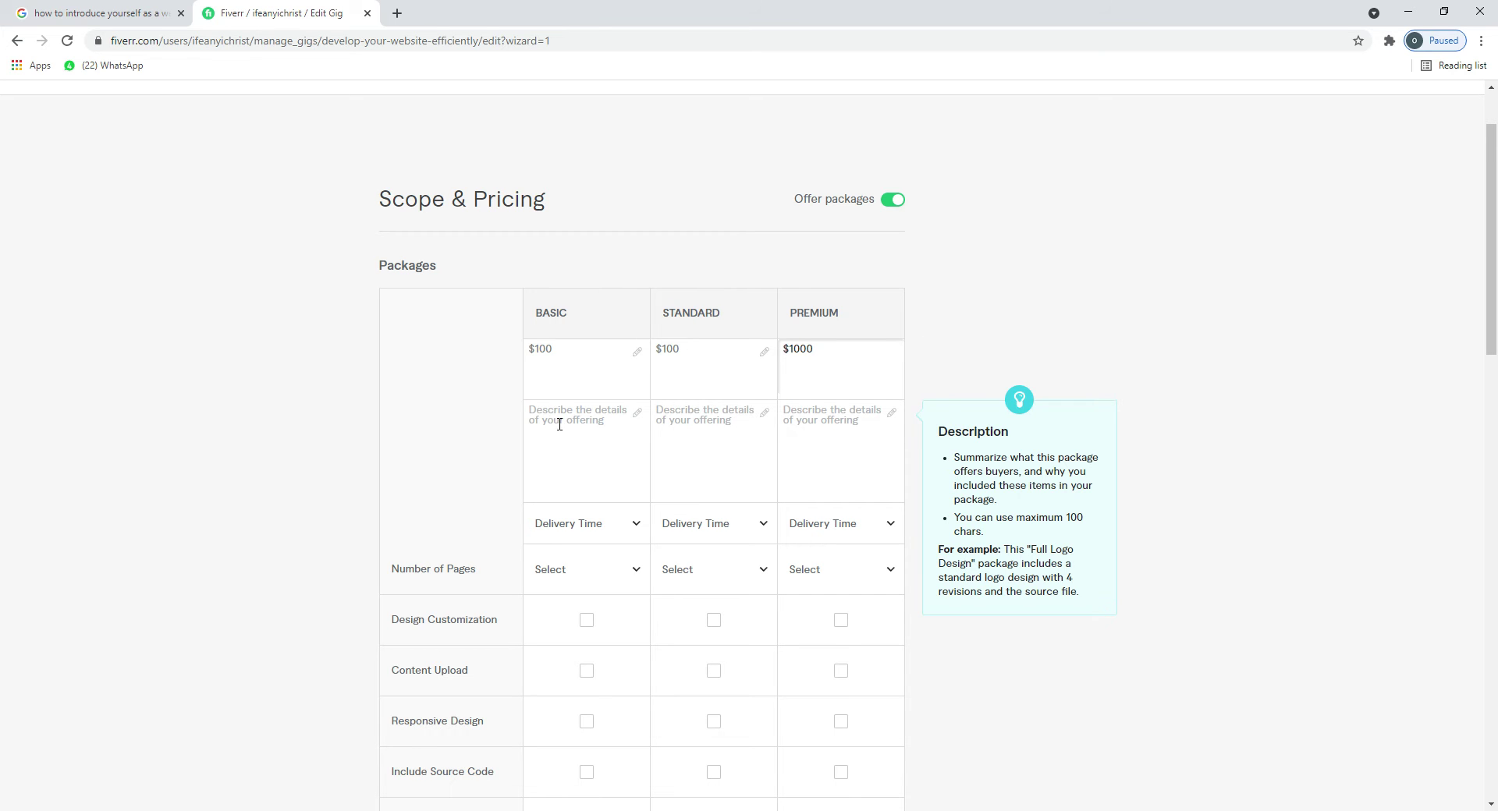
pyautogui.click(600, 432)
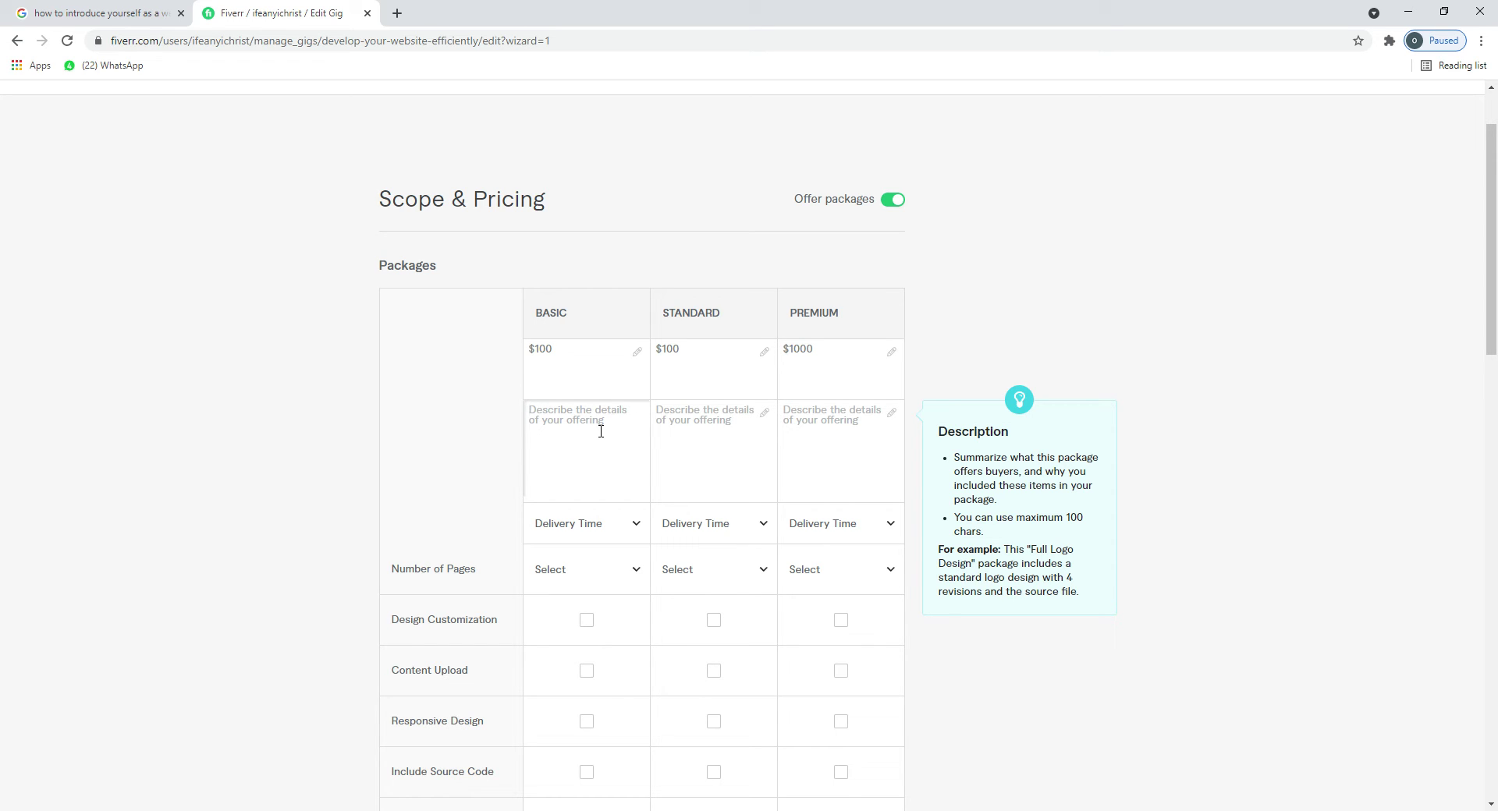
pyautogui.write('I will build a personal website fg')
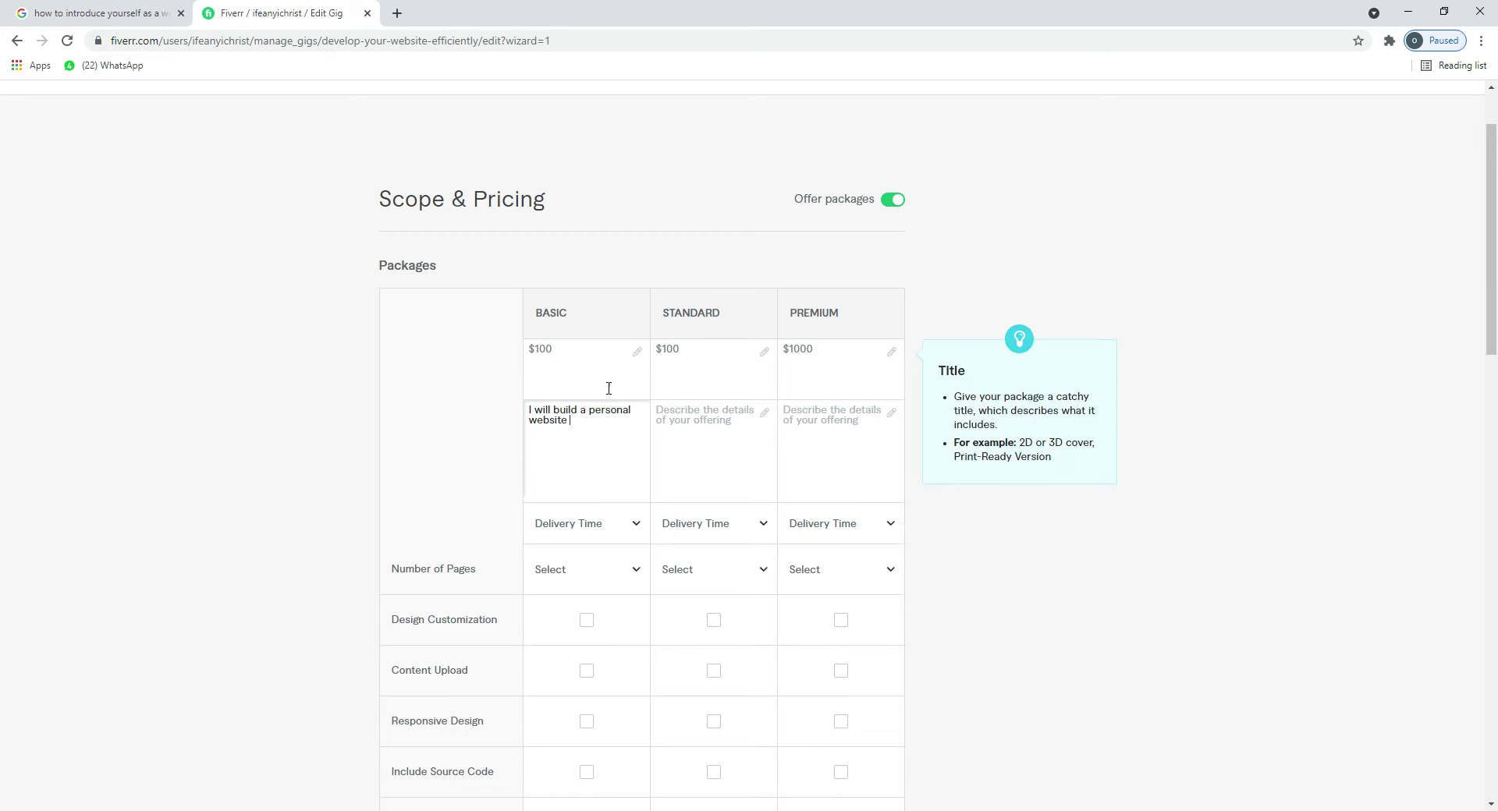
# Step: Change the Standard package's title to "$500"
pyautogui.click(701, 437)
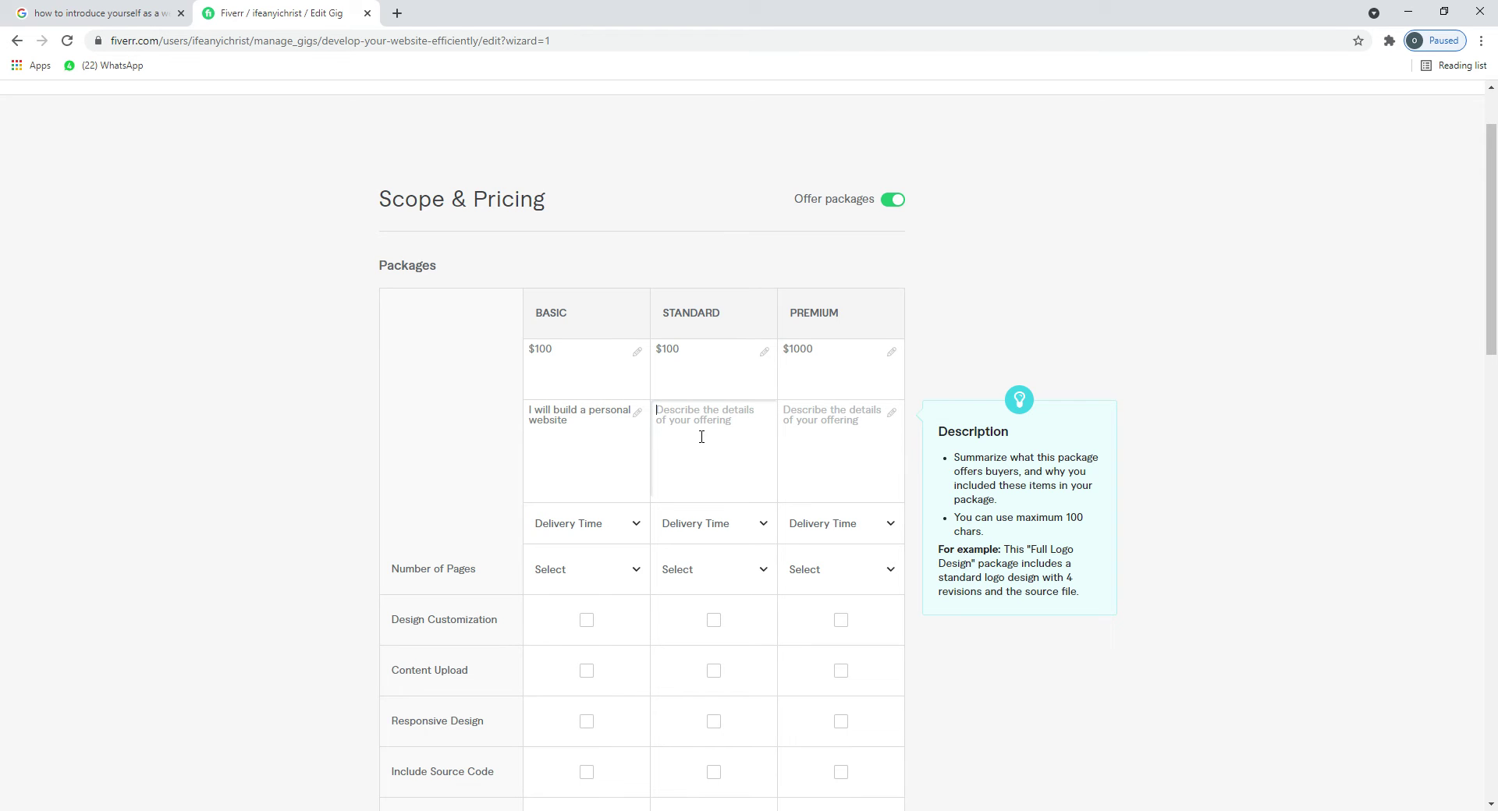
pyautogui.click(672, 359)
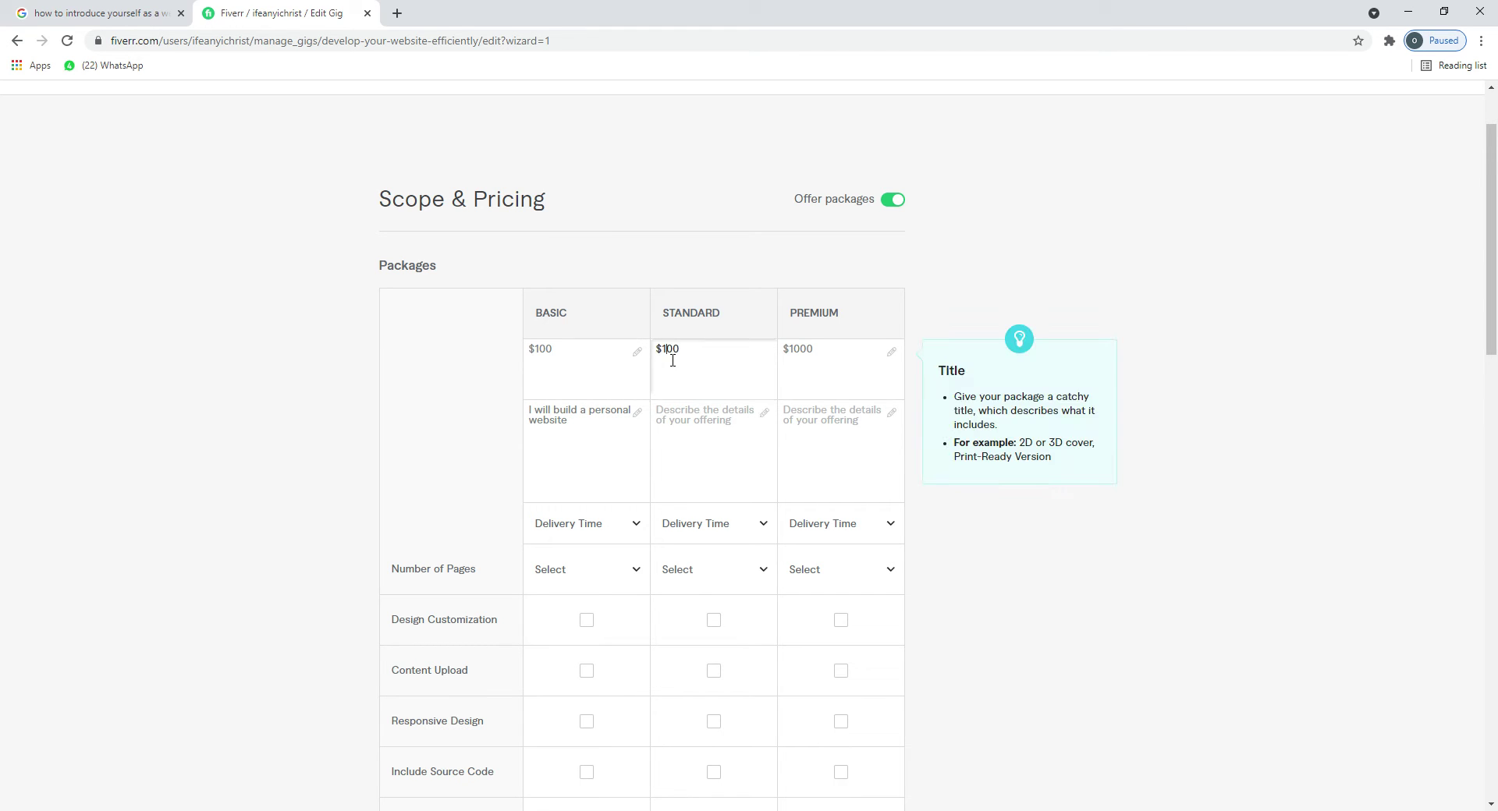
pyautogui.press('BackSpace')
pyautogui.write('5')
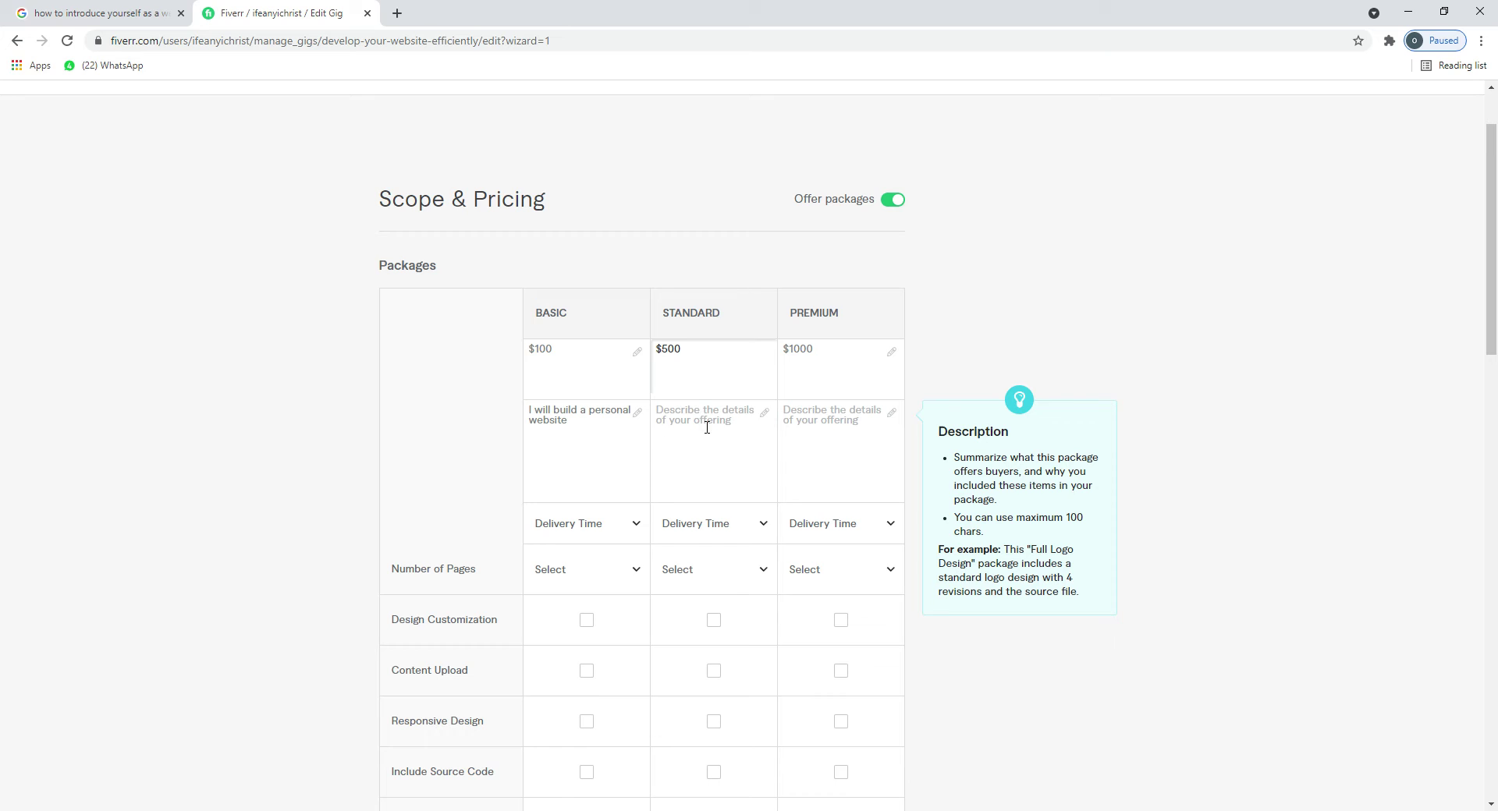
# Step: Describe the Standard package's offering as "I will a business landing page", starting with a capital I
pyautogui.click(695, 431)
pyautogui.write('i will a busine')
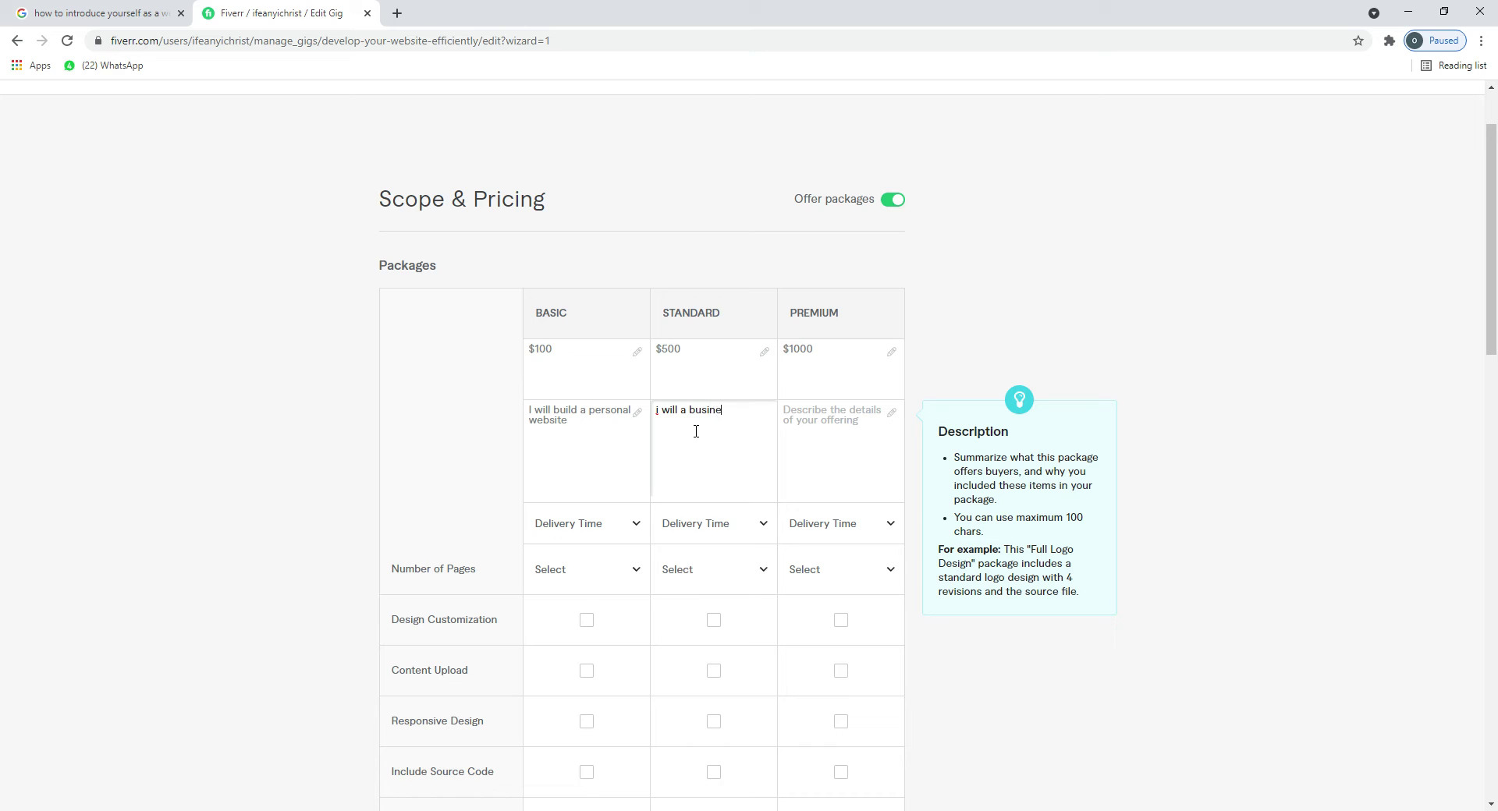
pyautogui.write('ss landing page')
pyautogui.click(662, 412)
pyautogui.press('BackSpace')
pyautogui.press('BackSpace')
pyautogui.write('I')
# Step: Describe the Premium package's offering as "I will build you an E-COMMERCE WEBSITE"
pyautogui.click(821, 422)
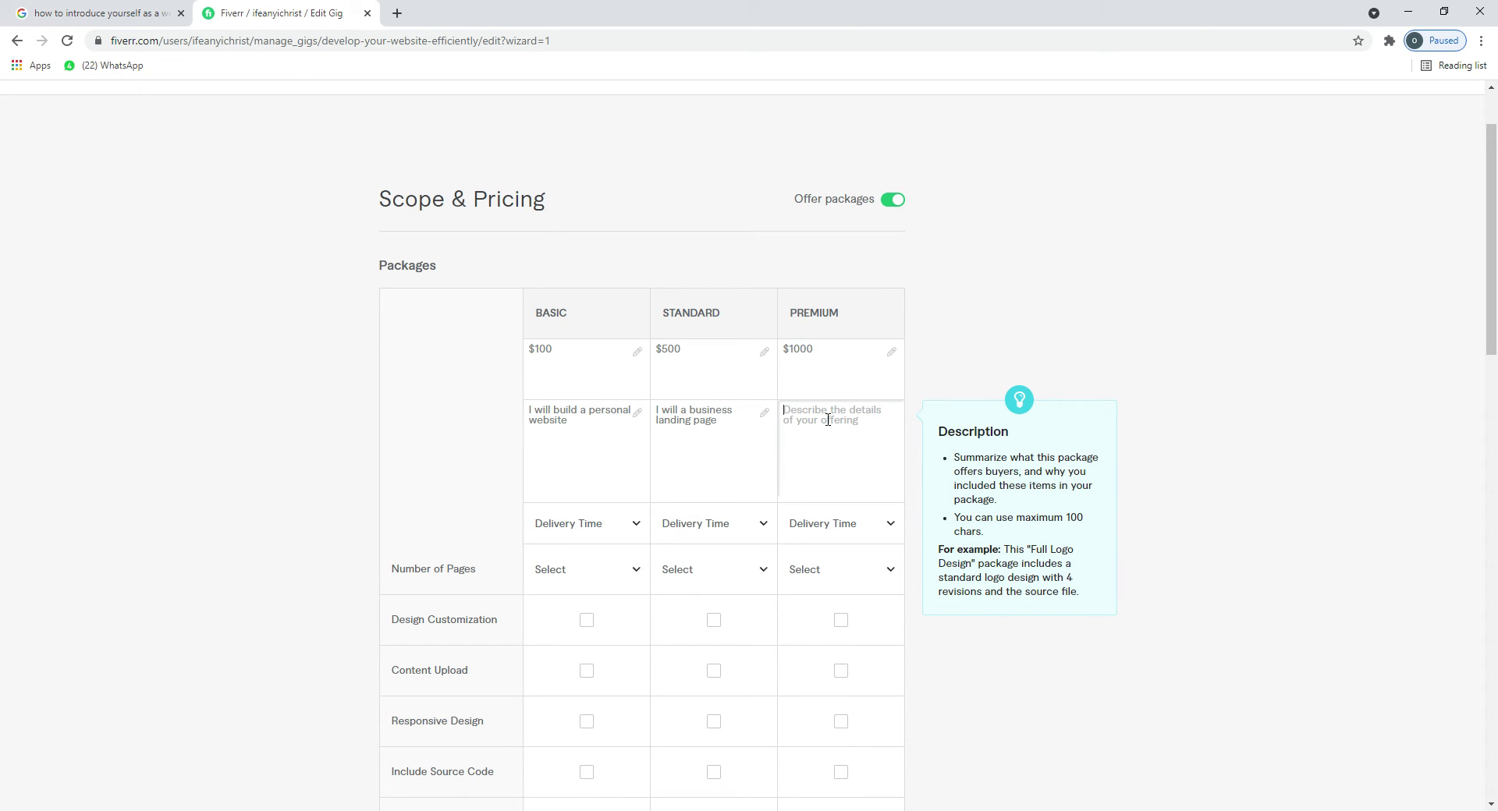
pyautogui.write('i')
pyautogui.press('BackSpace')
pyautogui.write('I will build you an E-COMMERCE WEBSITE')
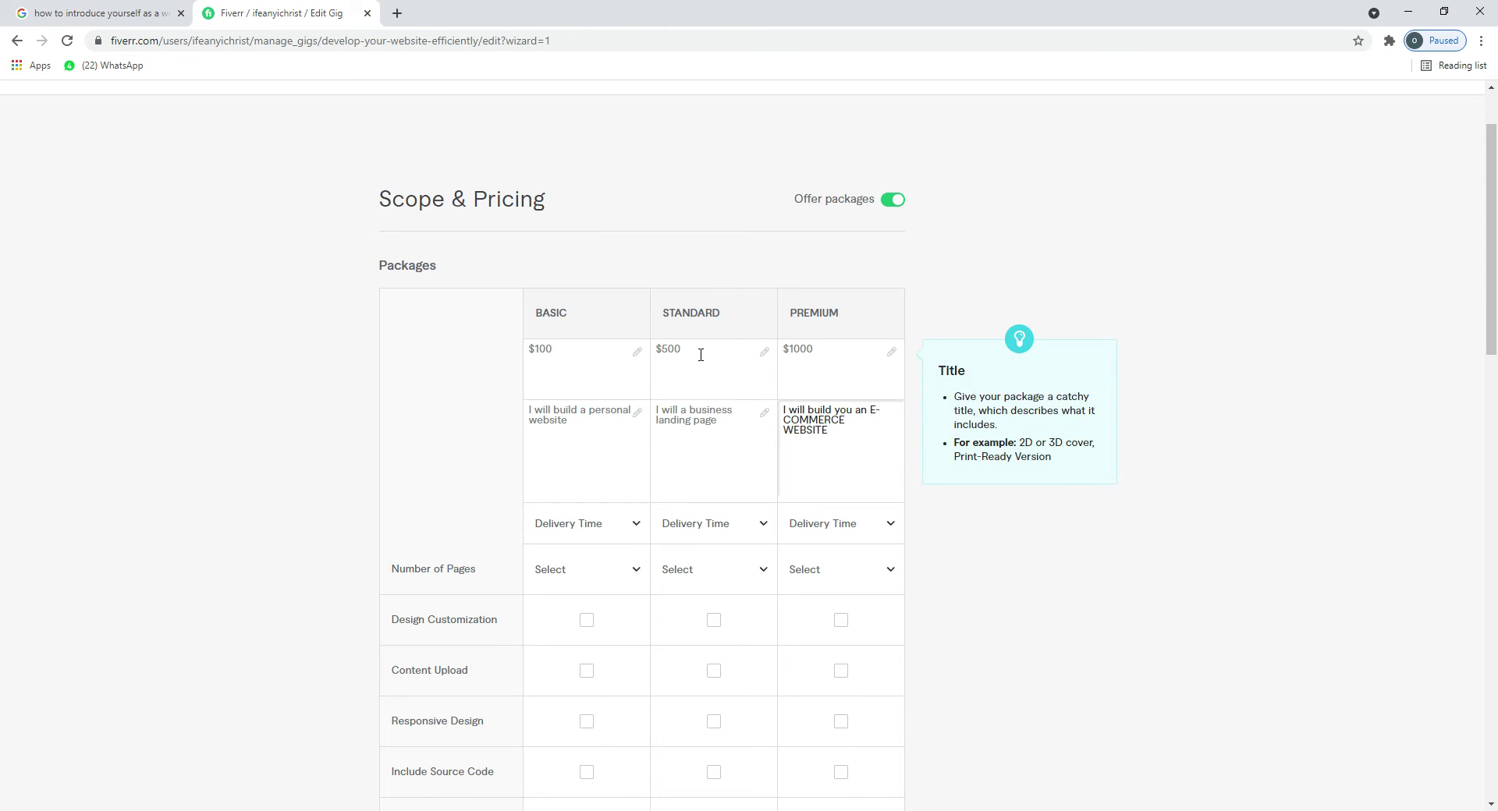
# Step: Set the Basic package's delivery time to 2 days
pyautogui.moveTo(1496, 285); pyautogui.dragTo(1496, 355)
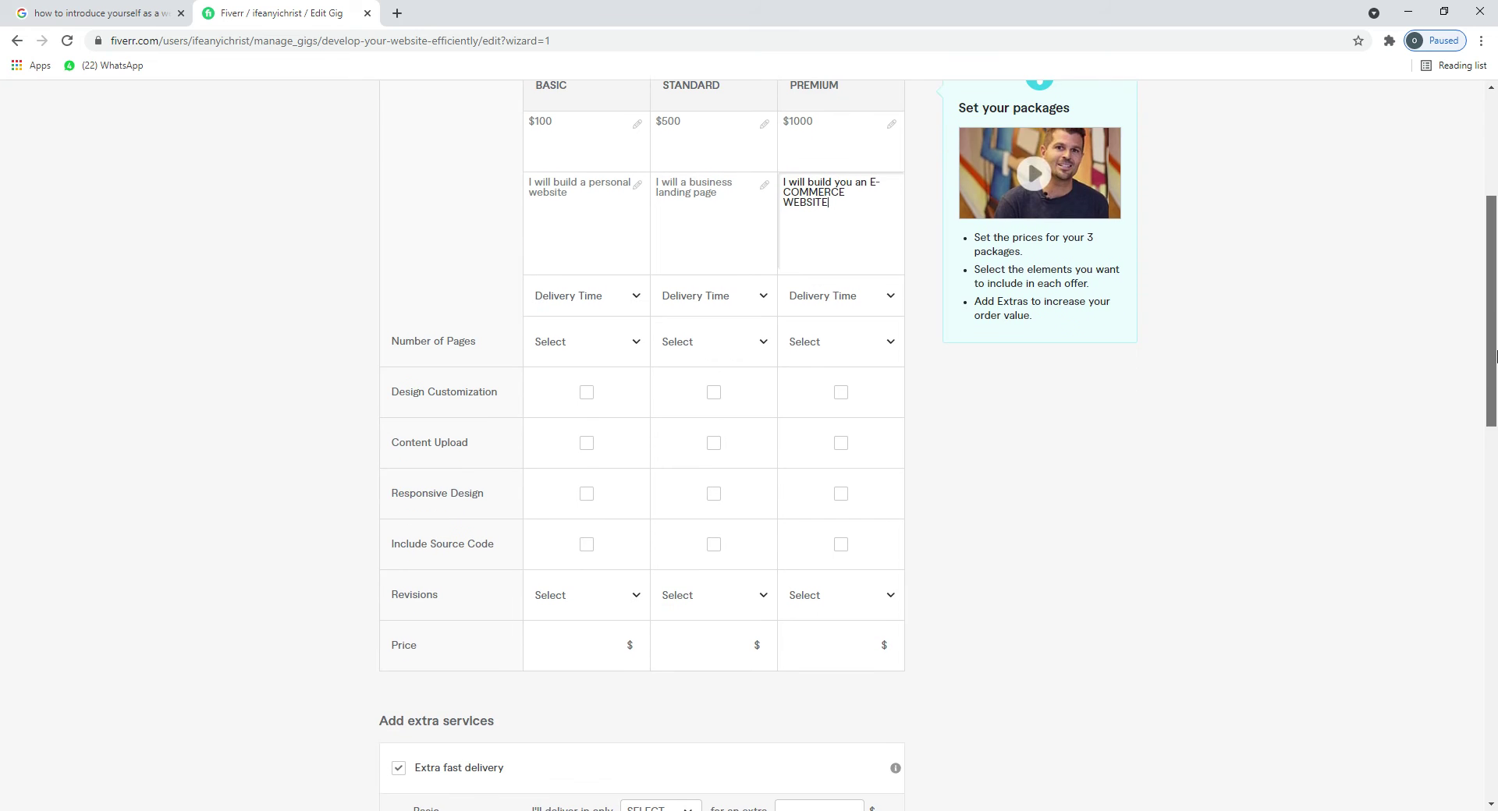
pyautogui.click(645, 307)
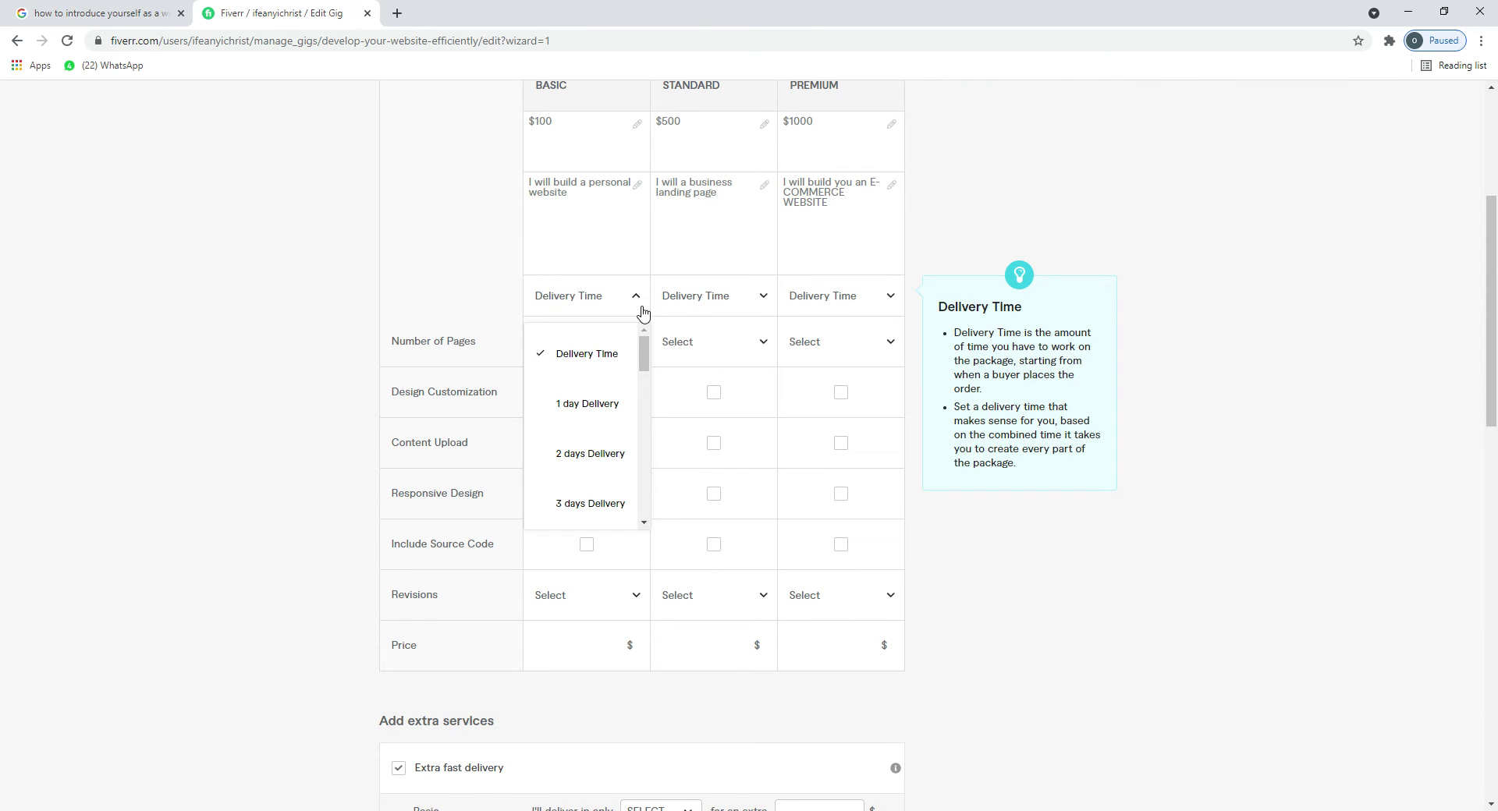
pyautogui.click(601, 468)
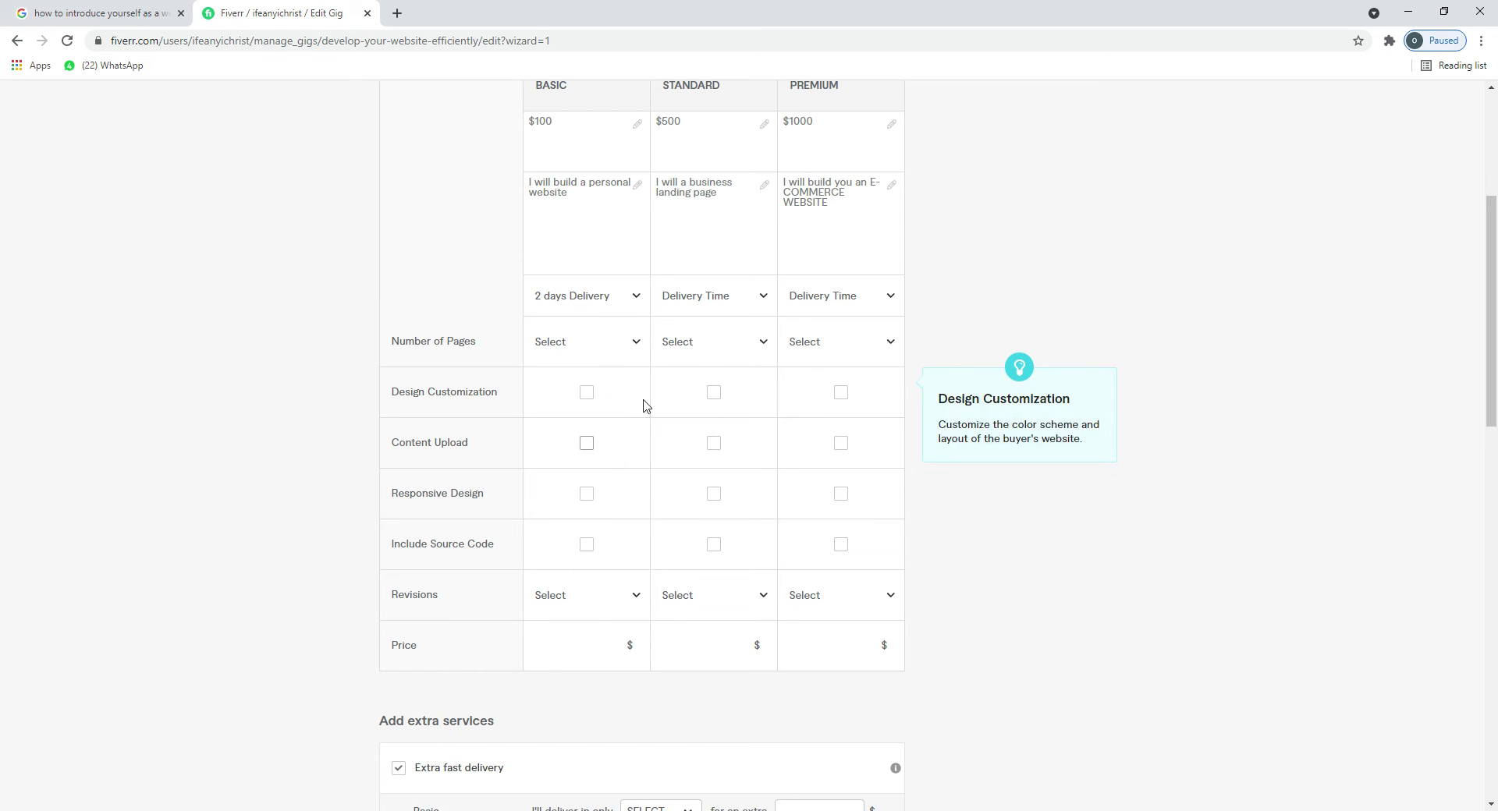
# Step: Set the number of pages to 3 for the Standard package and 5 for the Premium package
pyautogui.click(761, 341)
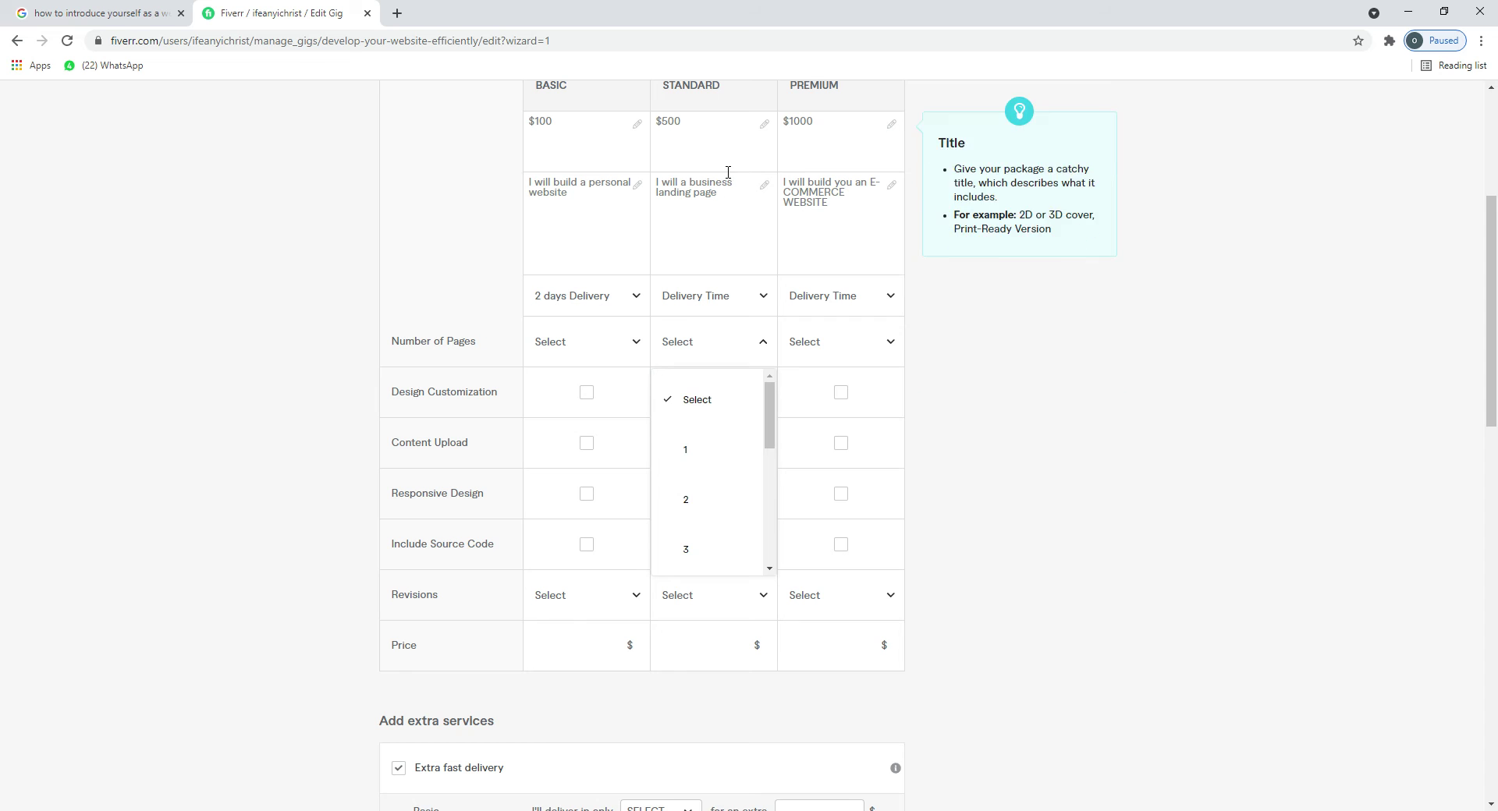
pyautogui.click(712, 546)
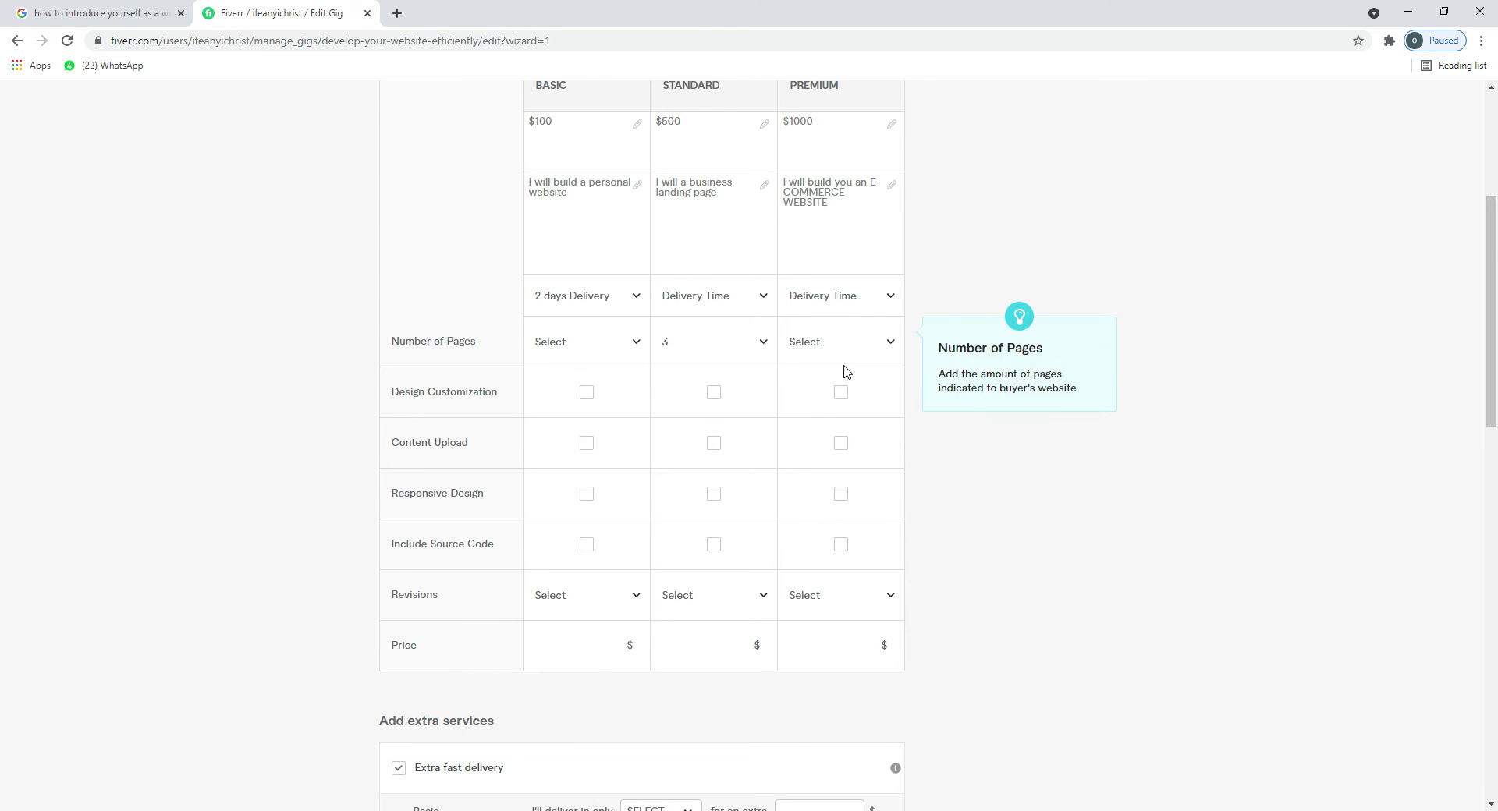
pyautogui.click(889, 344)
pyautogui.scroll(-5, 858, 460)
pyautogui.moveTo(897, 538); pyautogui.dragTo(897, 457)
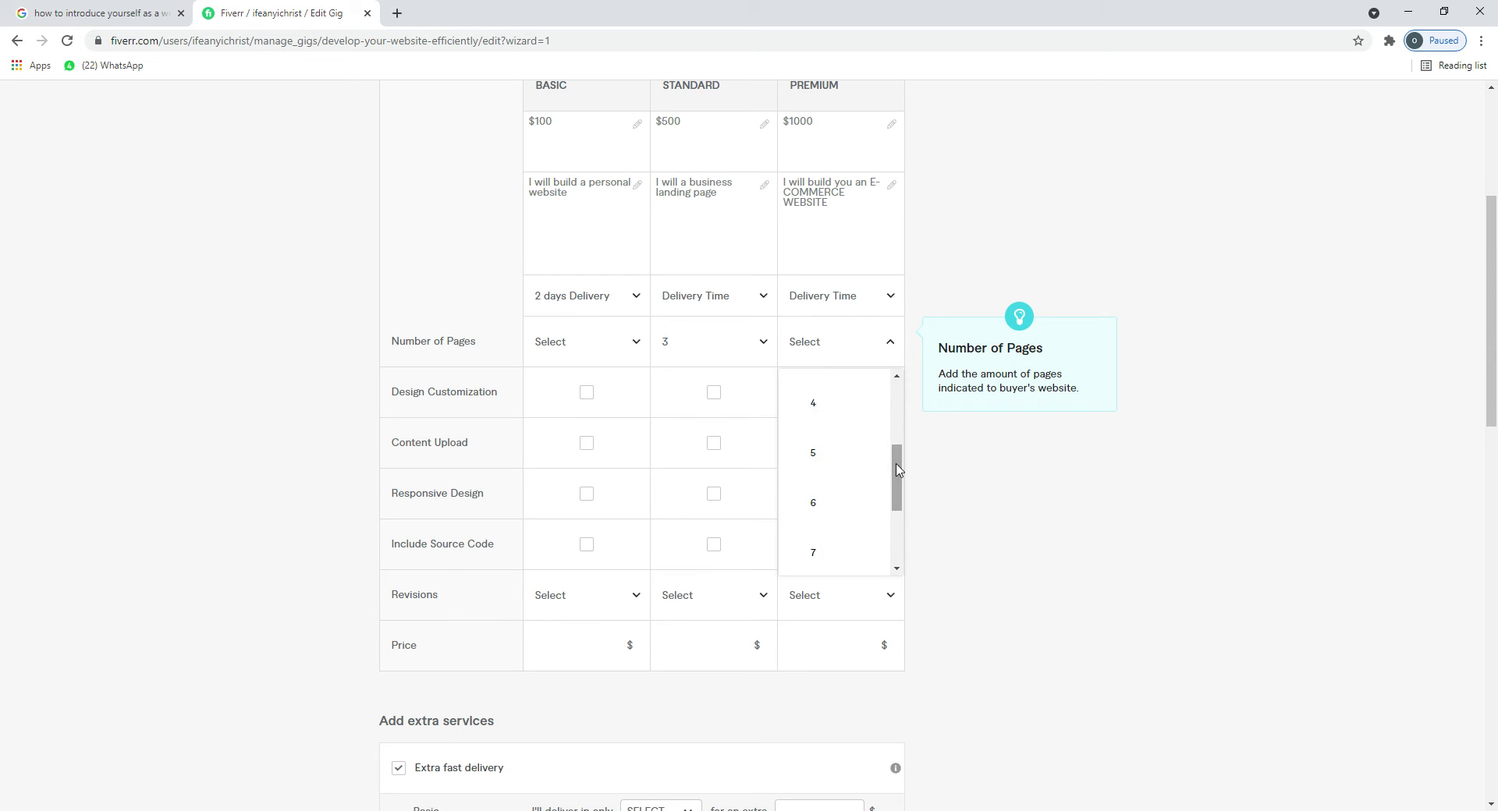
pyautogui.click(841, 461)
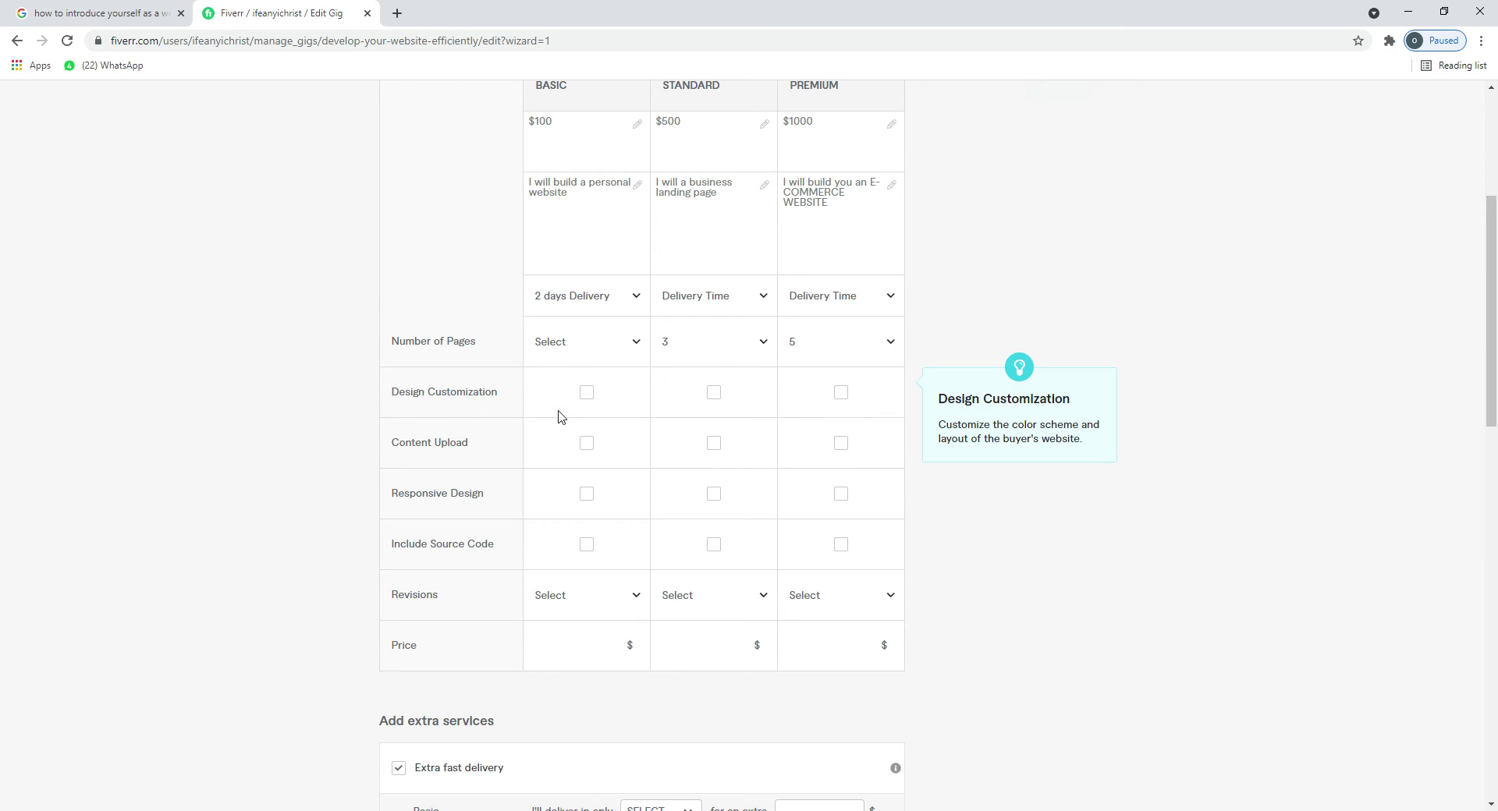
# Step: Include Design Customization and Content Upload in the Basic, Standard and Premium packages
pyautogui.click(714, 392)
pyautogui.click(841, 392)
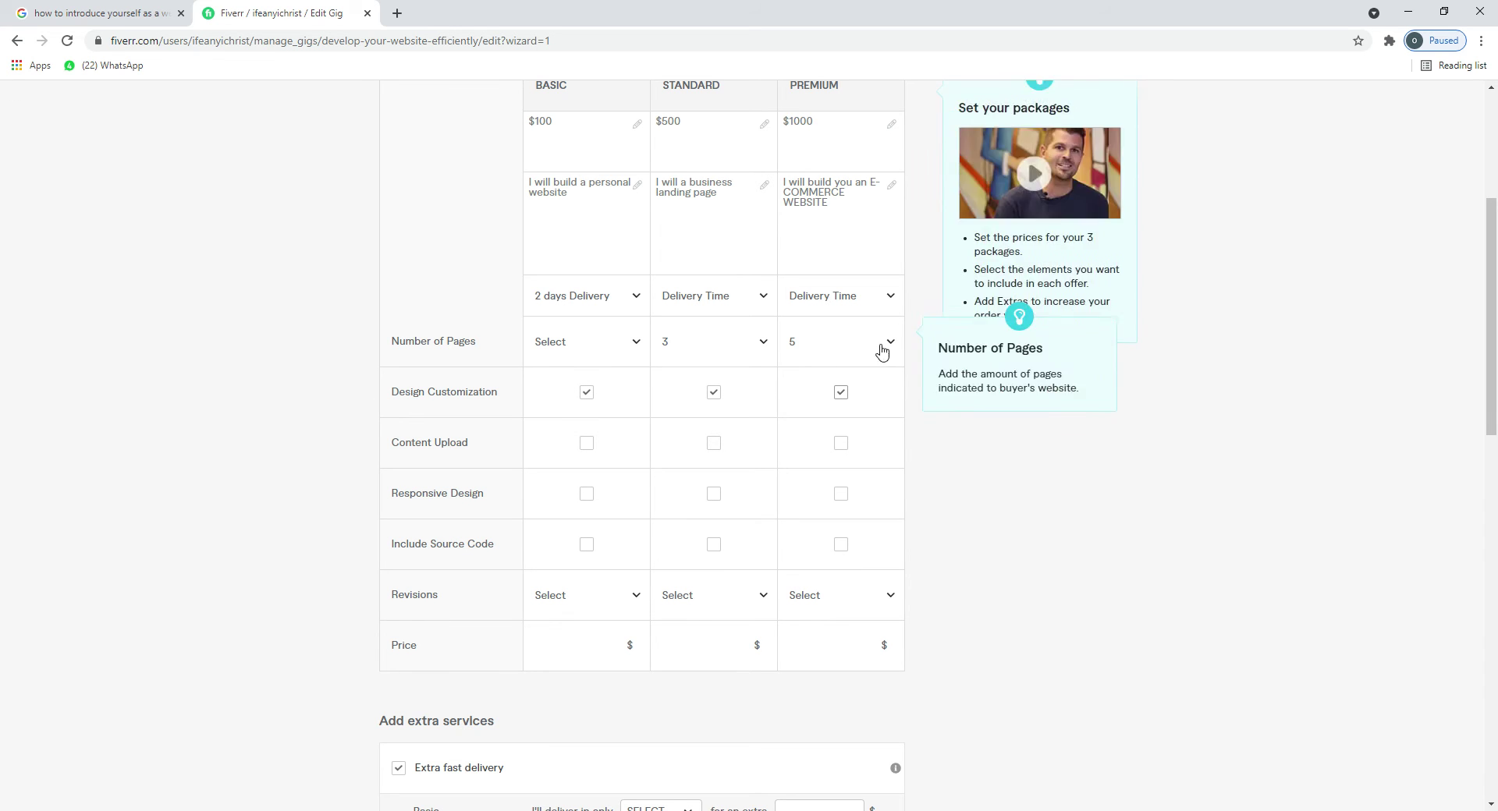
pyautogui.click(590, 448)
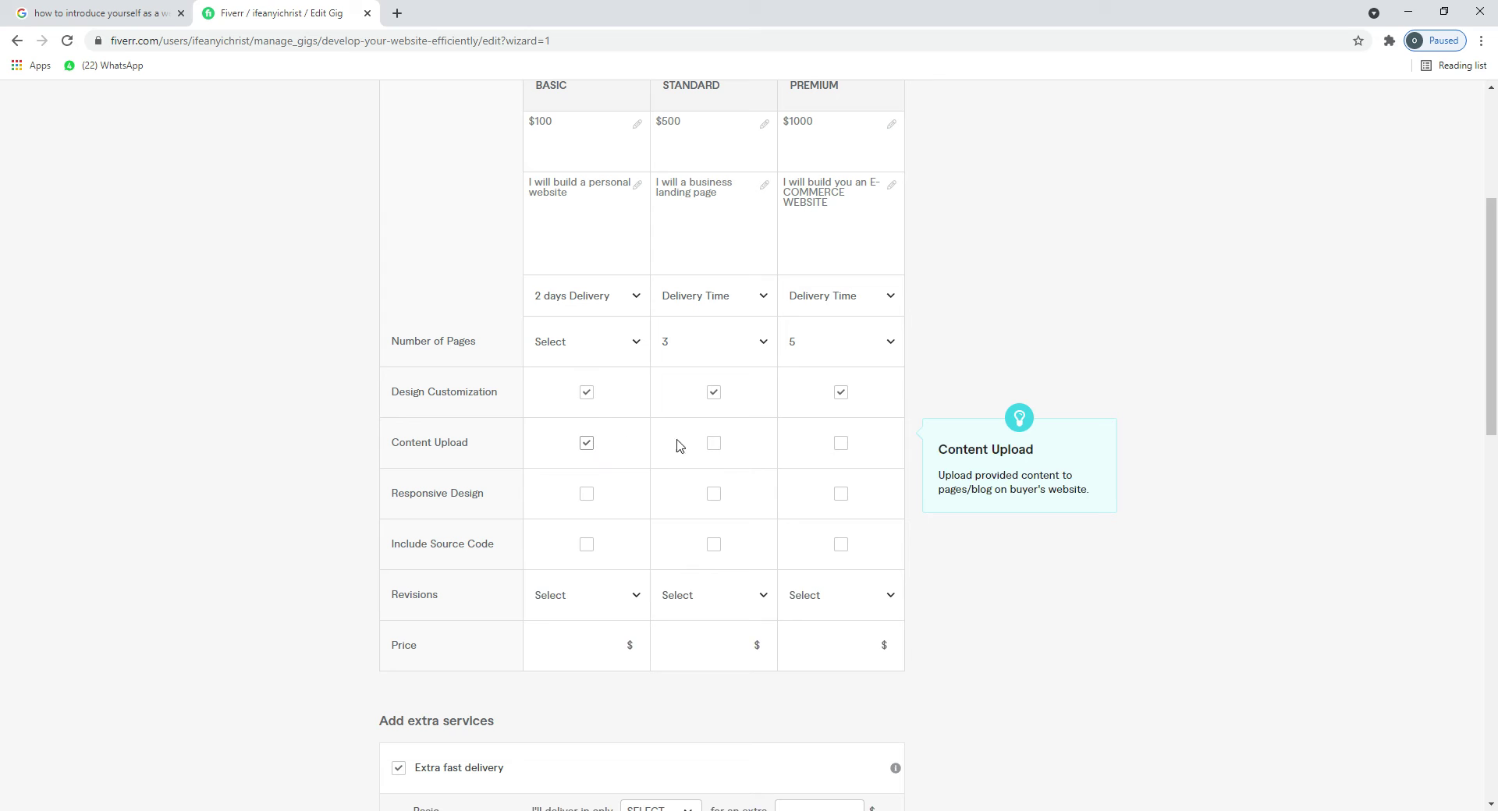
pyautogui.click(716, 445)
pyautogui.click(846, 448)
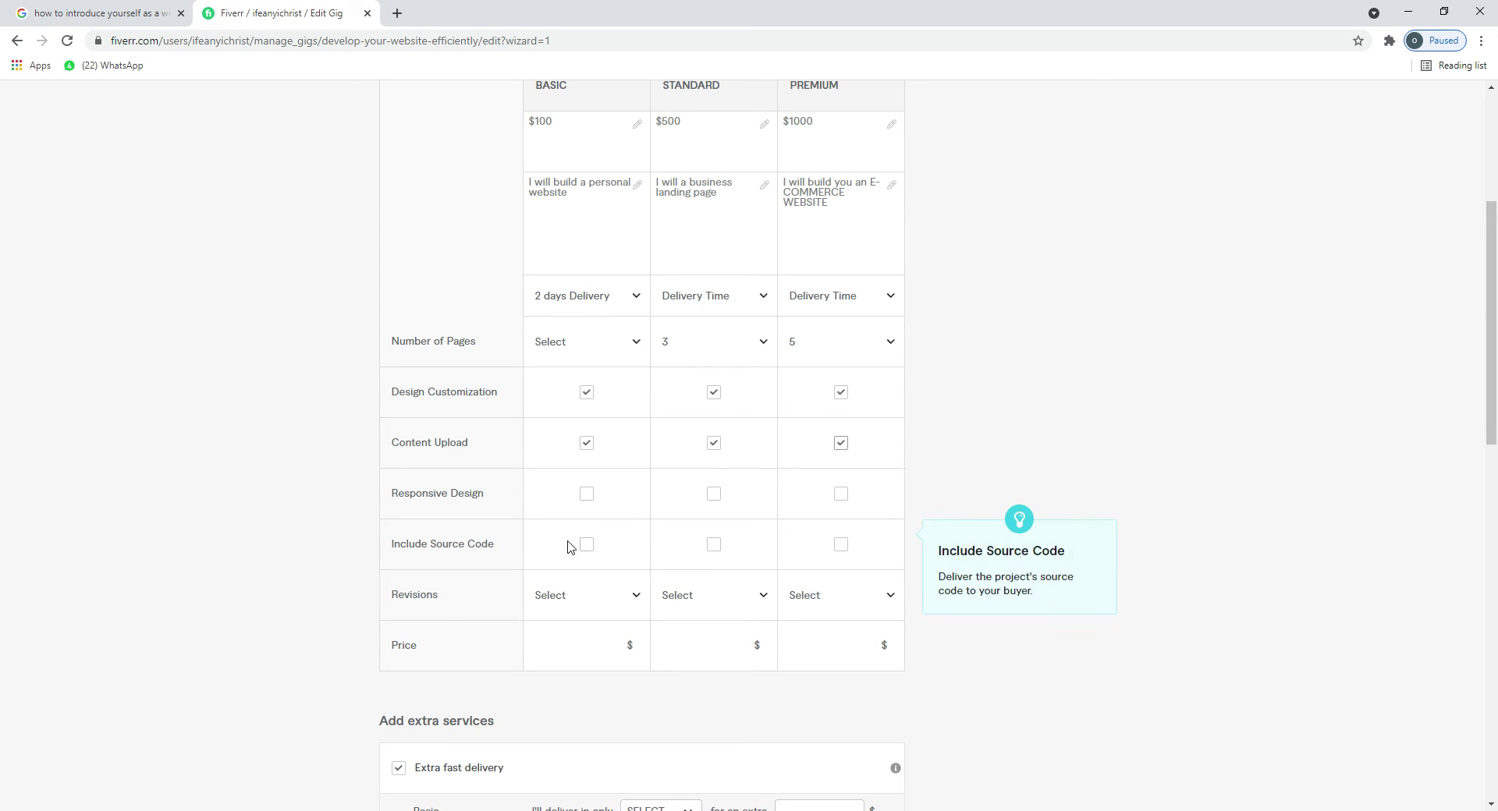
# Step: Include Responsive Design and the source code in all three packages
pyautogui.click(596, 499)
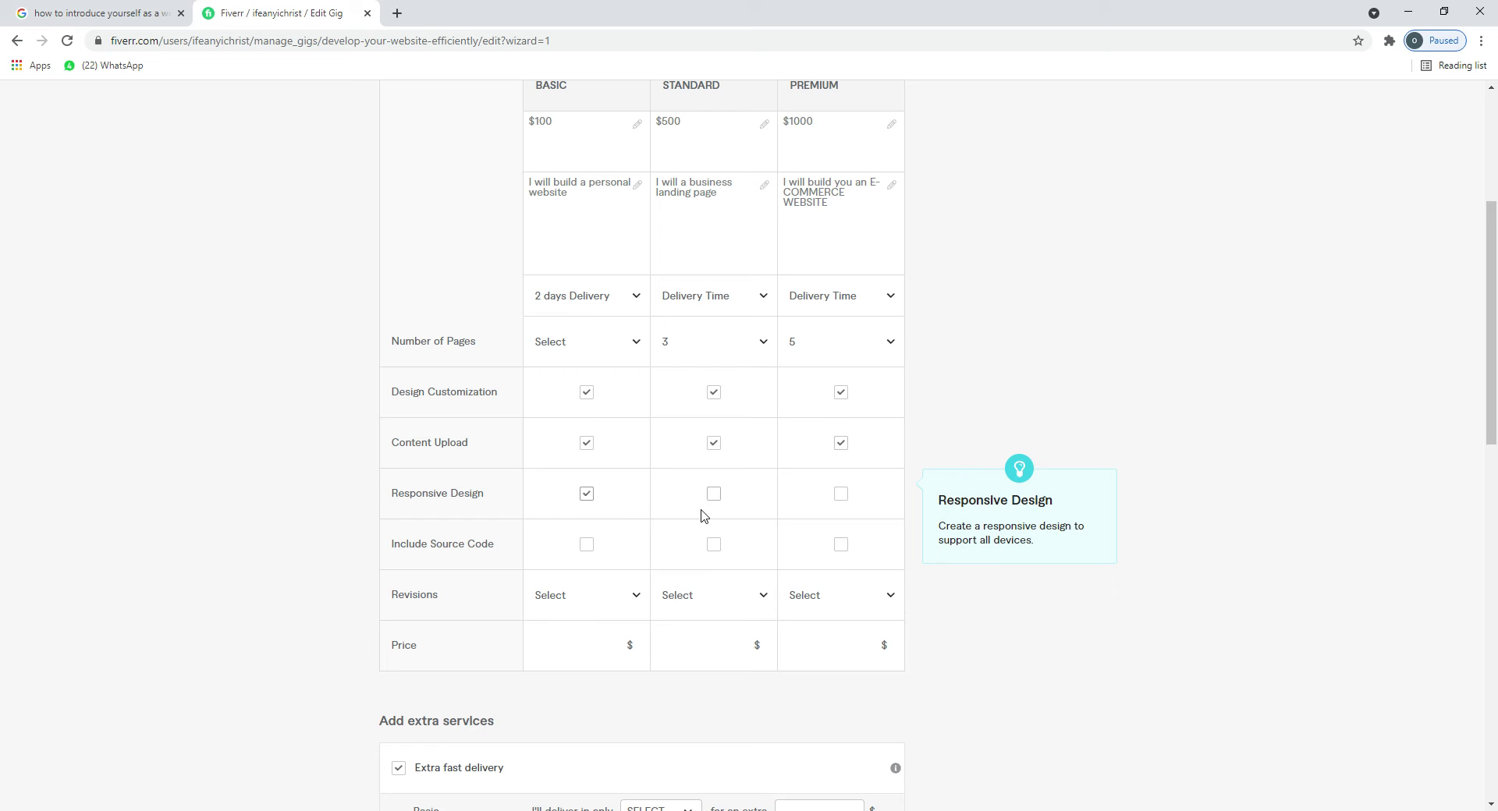
pyautogui.click(716, 498)
pyautogui.click(844, 501)
pyautogui.click(590, 548)
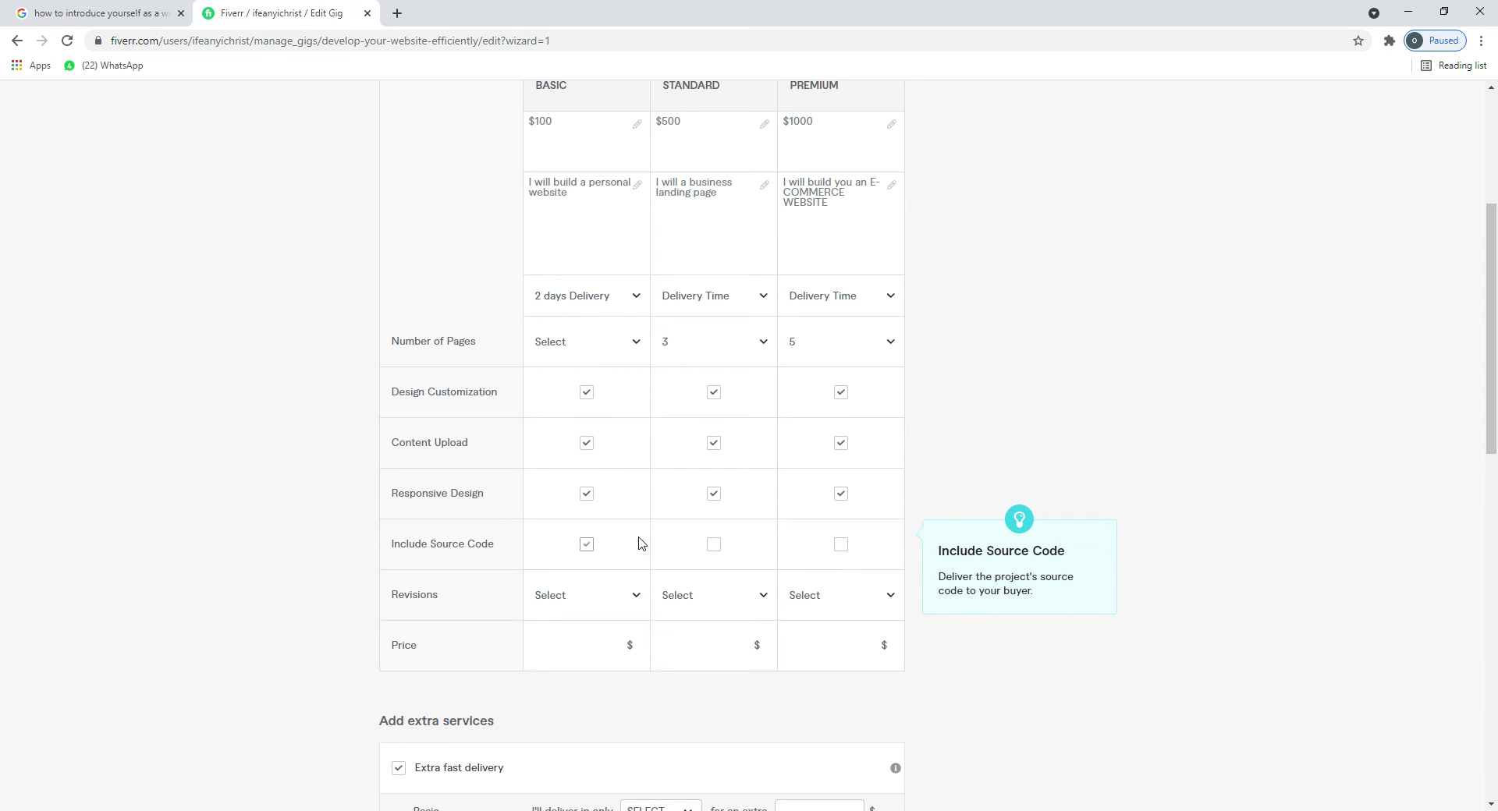
pyautogui.click(714, 548)
pyautogui.click(840, 545)
# Step: Set the number of revisions to 1 for the Basic, Standard and Premium packages
pyautogui.click(632, 607)
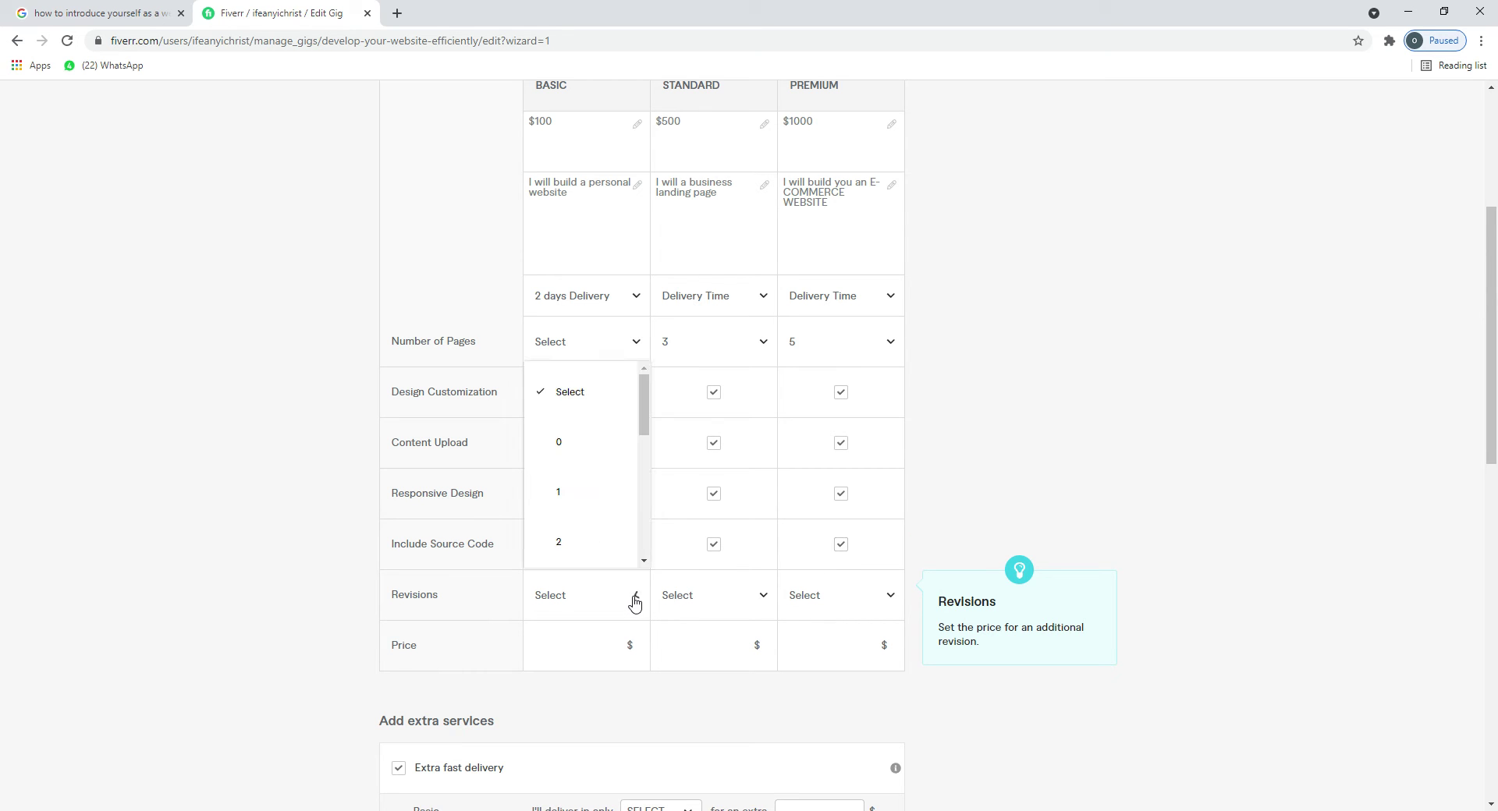
pyautogui.click(612, 511)
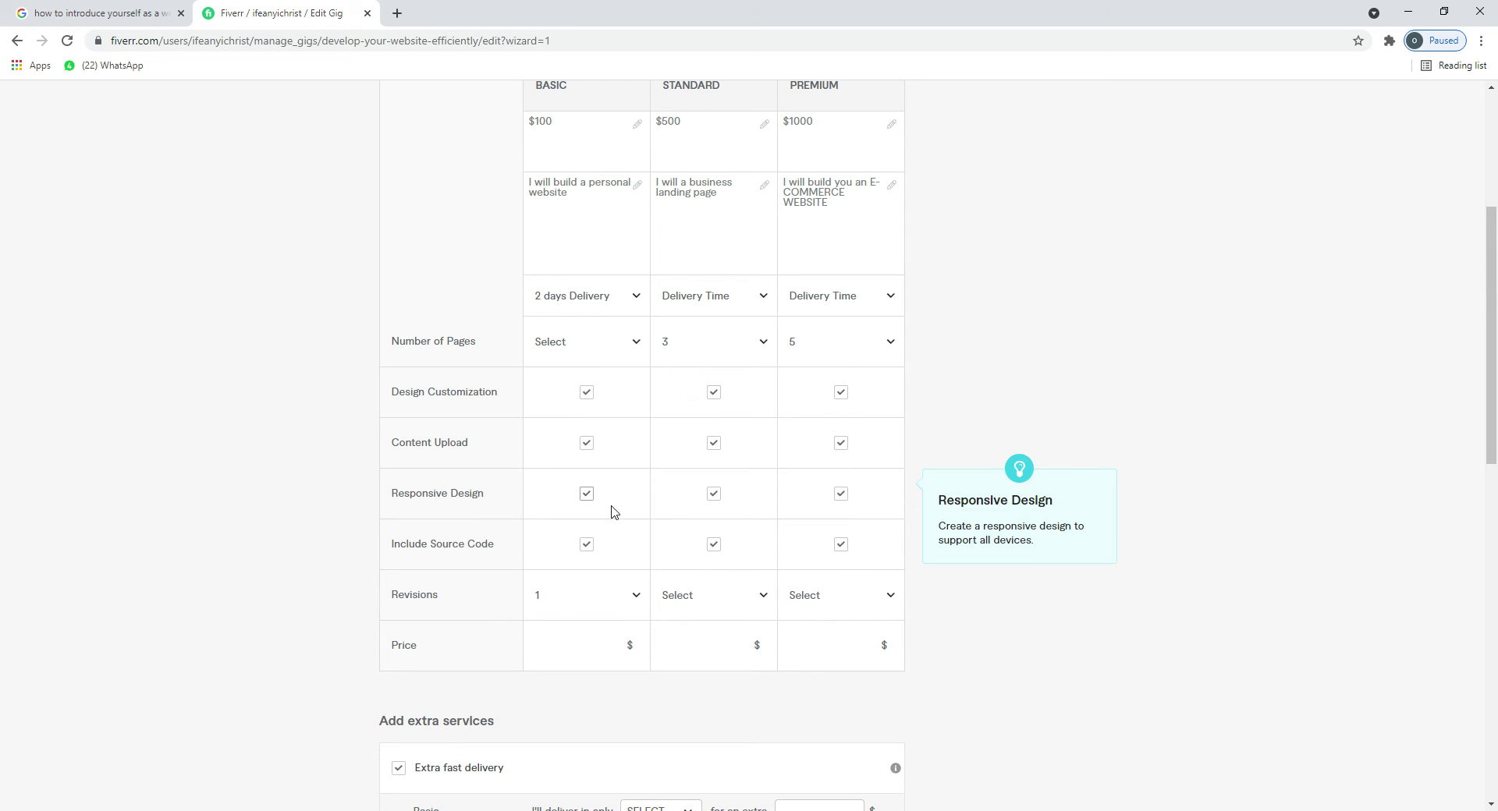
pyautogui.click(759, 595)
pyautogui.click(702, 493)
pyautogui.click(879, 602)
pyautogui.click(843, 503)
# Step: Price the Basic package at $100, the Standard package at $500 and the Premium package at $1000
pyautogui.click(604, 651)
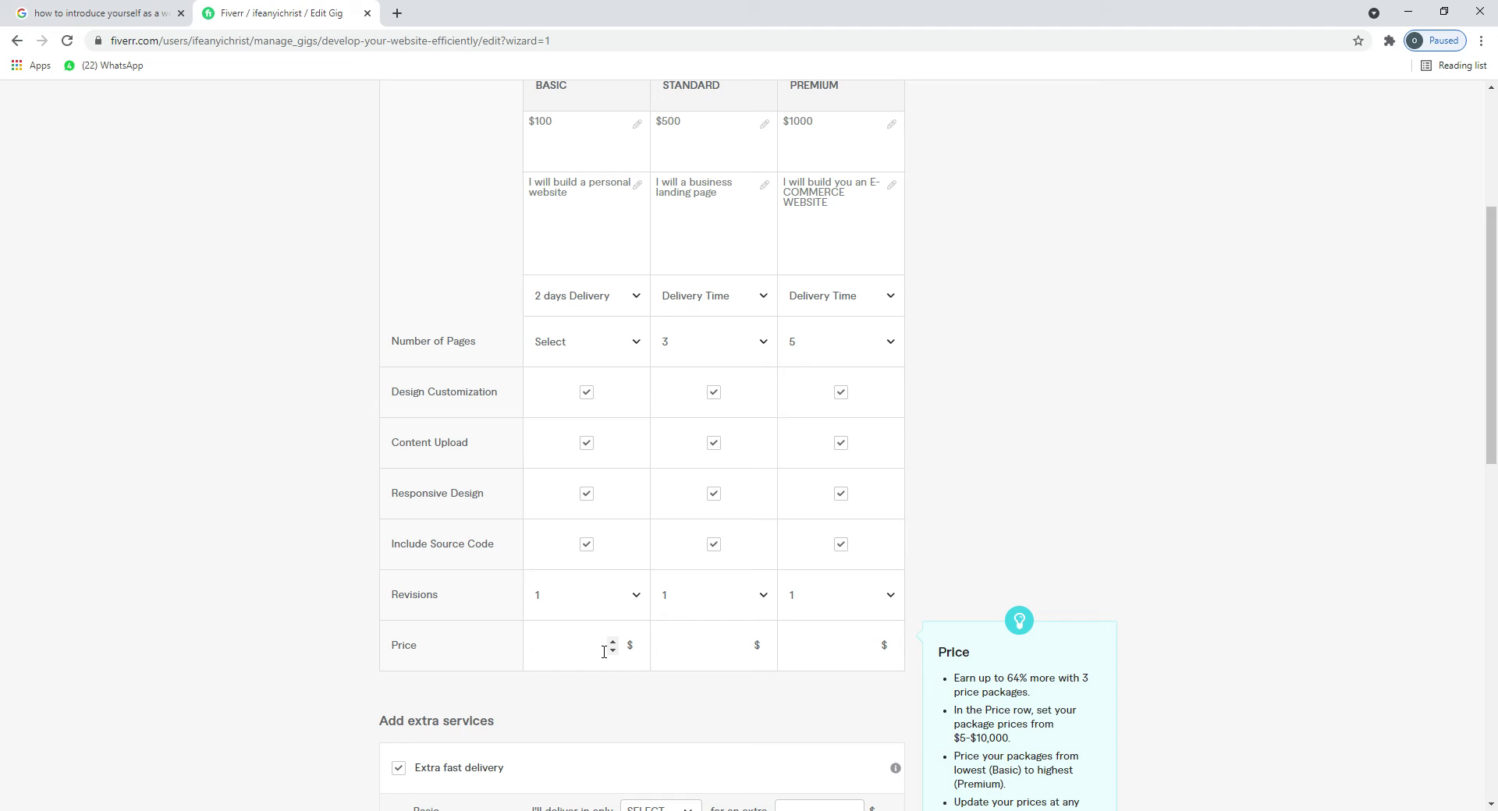
pyautogui.write('100')
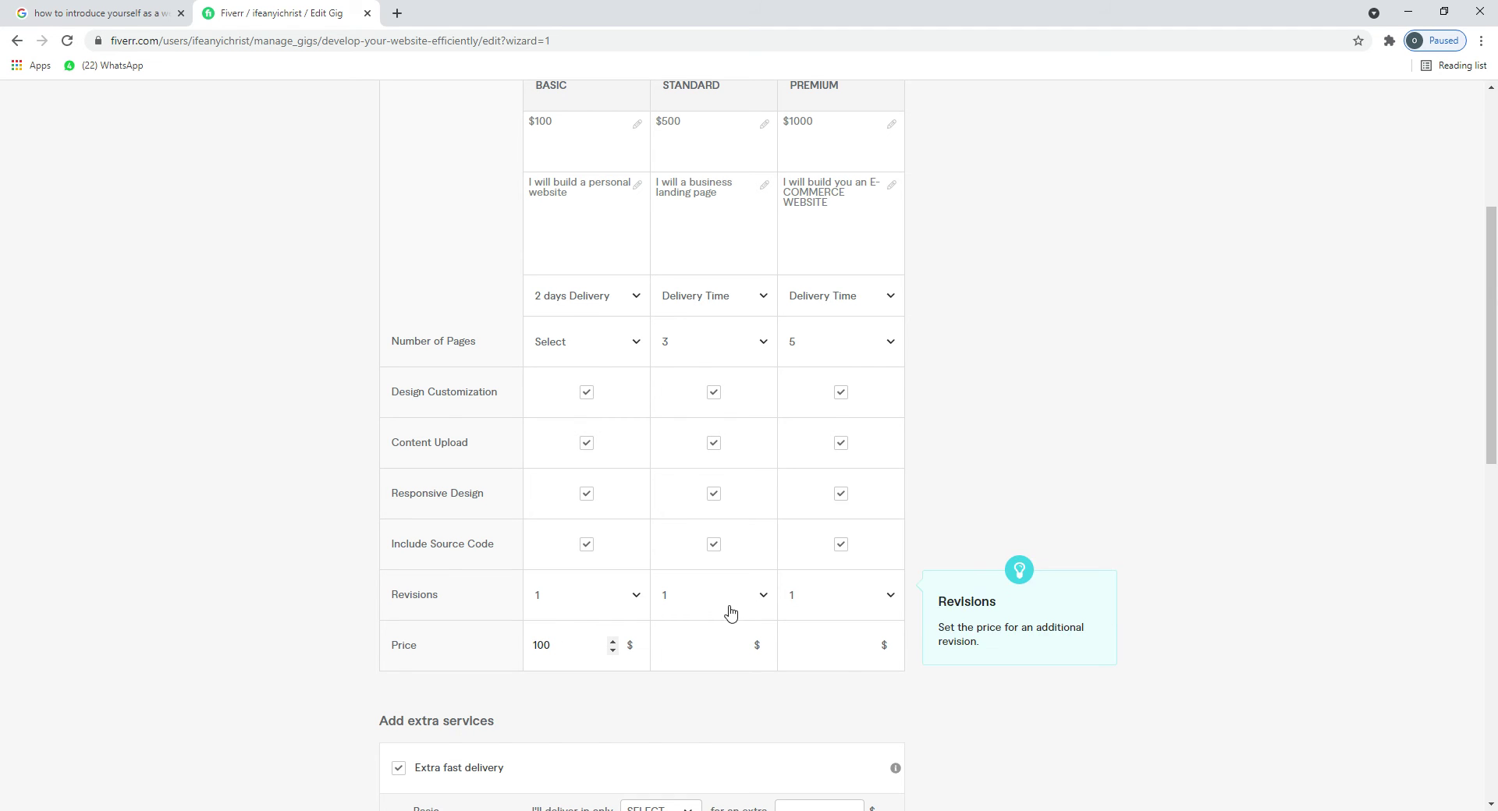
pyautogui.click(723, 644)
pyautogui.write('500')
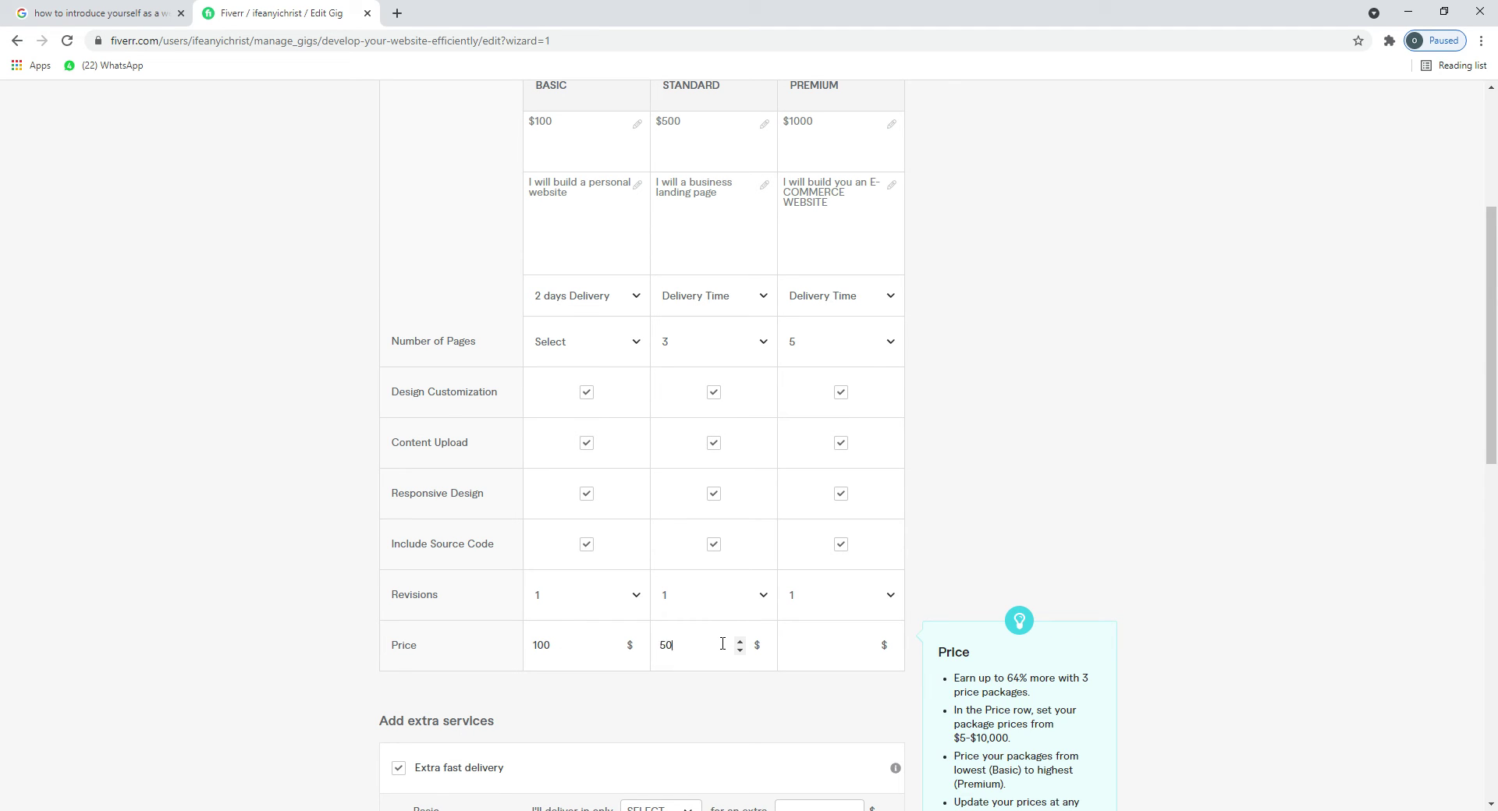
pyautogui.click(821, 656)
pyautogui.write('1000')
# Step: Offer extra fast delivery of the Basic package in 1 day for an extra $20
pyautogui.moveTo(1487, 404); pyautogui.dragTo(1488, 554)
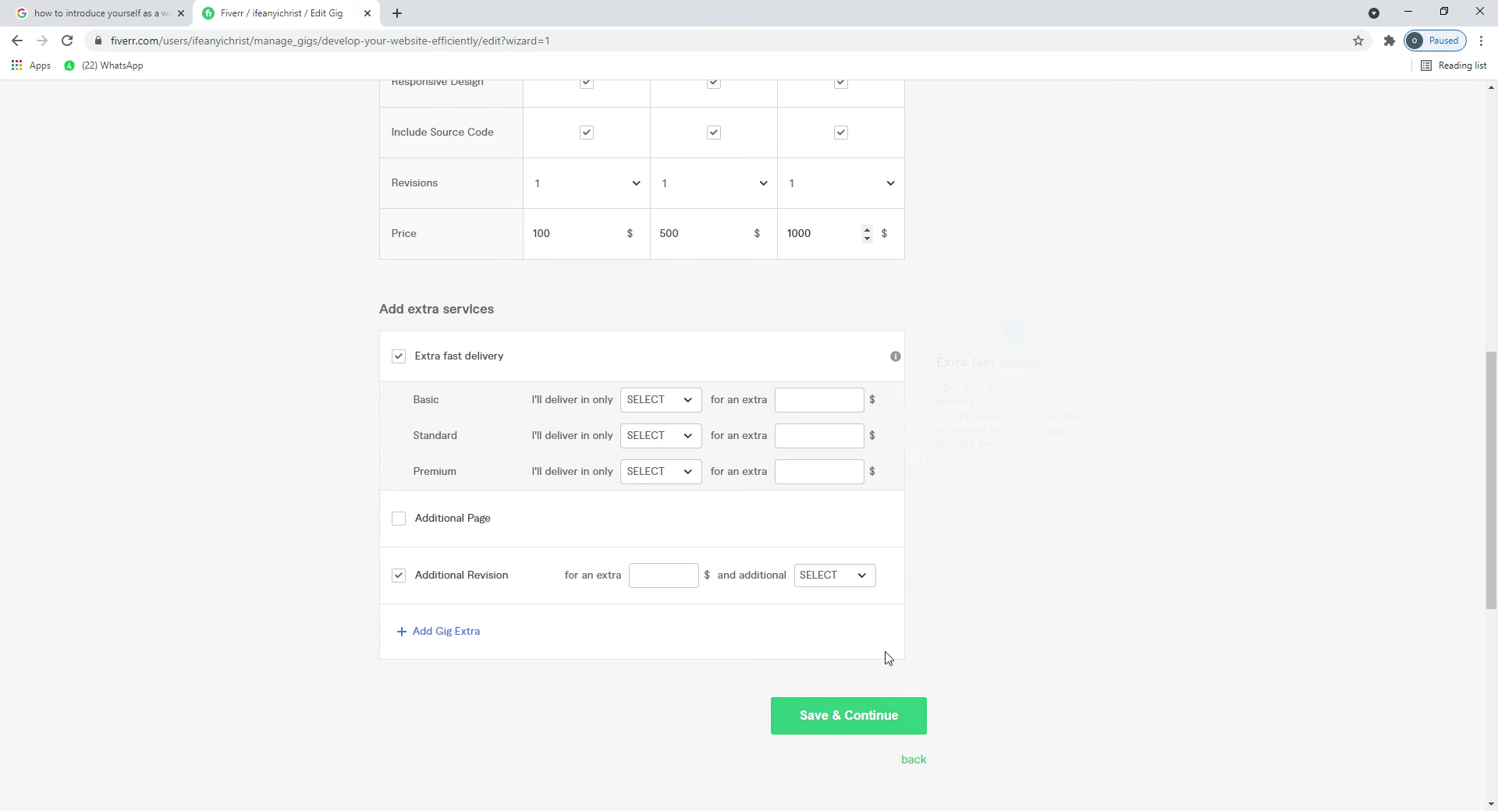
pyautogui.click(686, 406)
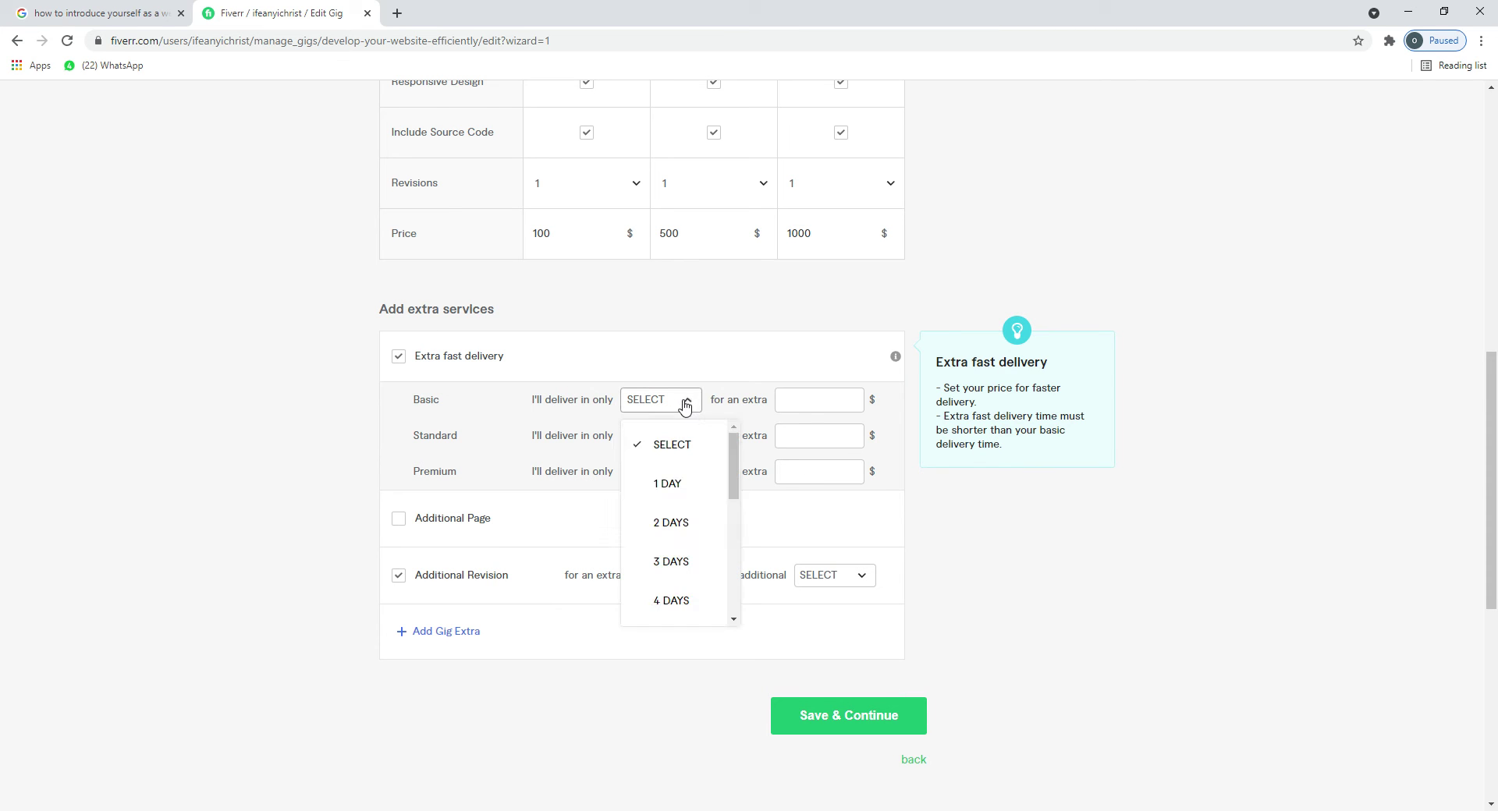
pyautogui.click(676, 483)
pyautogui.click(814, 404)
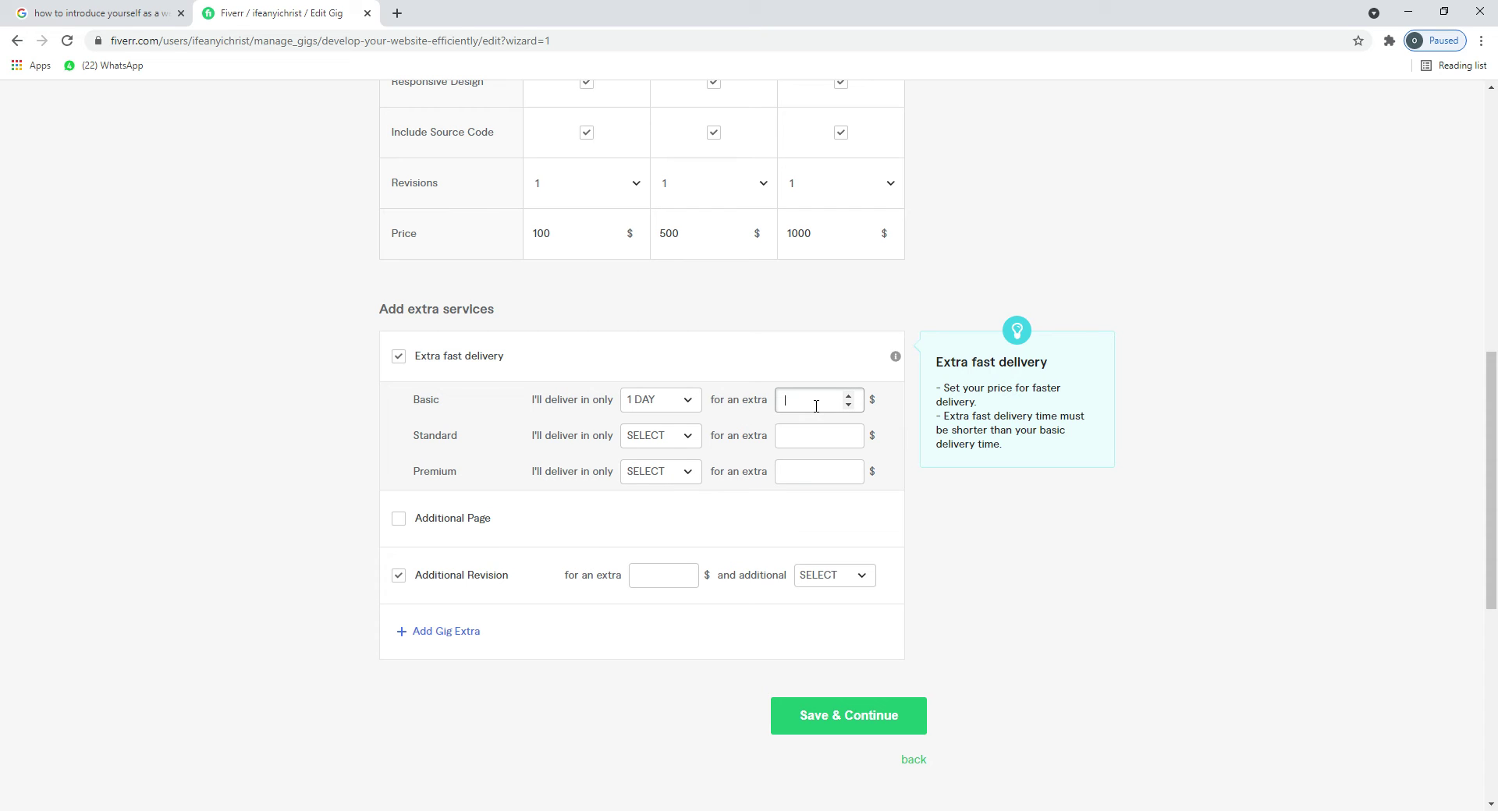
pyautogui.write('50')
pyautogui.write('20')
# Step: Offer extra fast delivery of the Standard package in 2 days for an extra $50
pyautogui.click(664, 442)
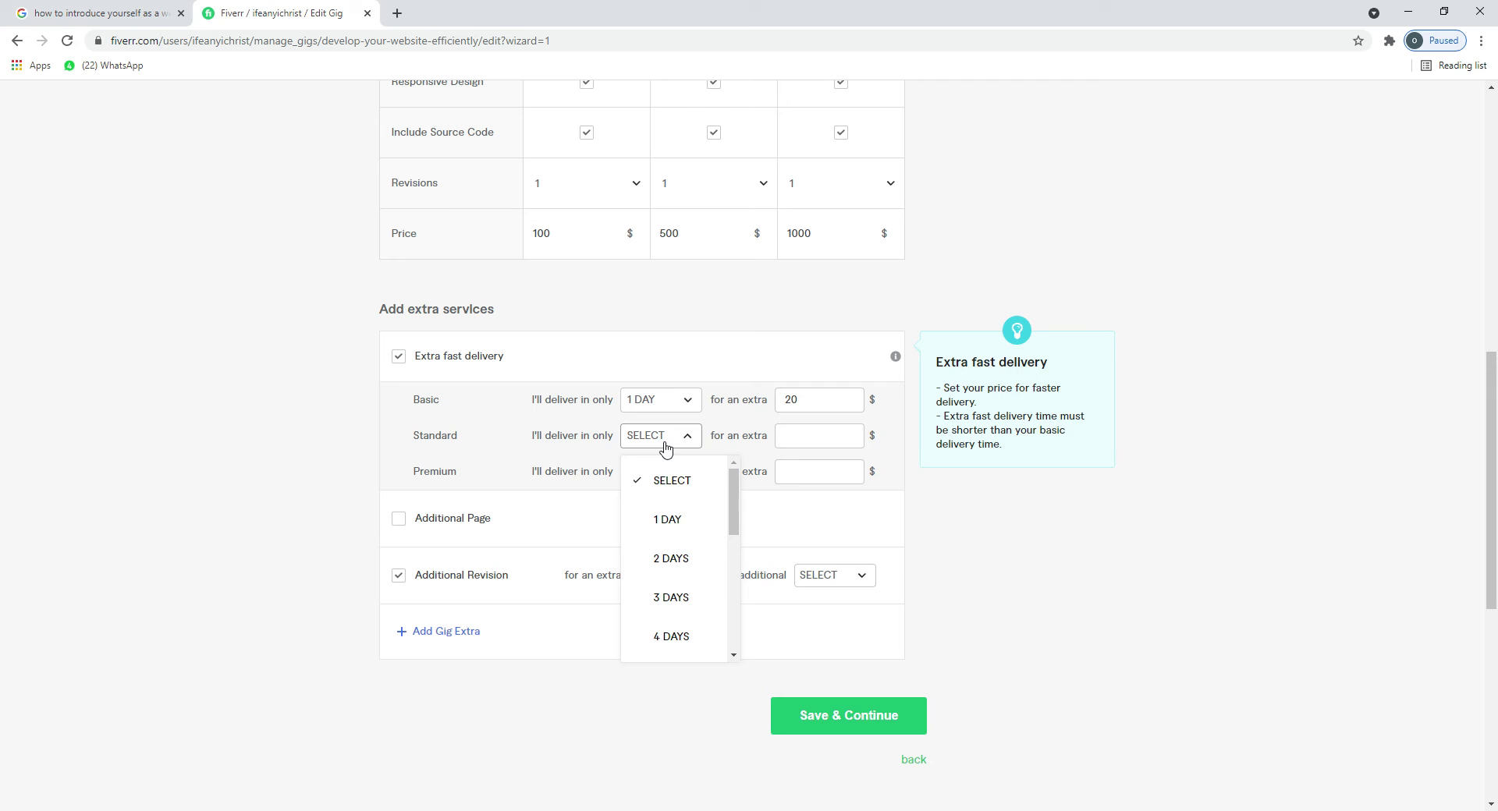
pyautogui.click(675, 563)
pyautogui.click(810, 438)
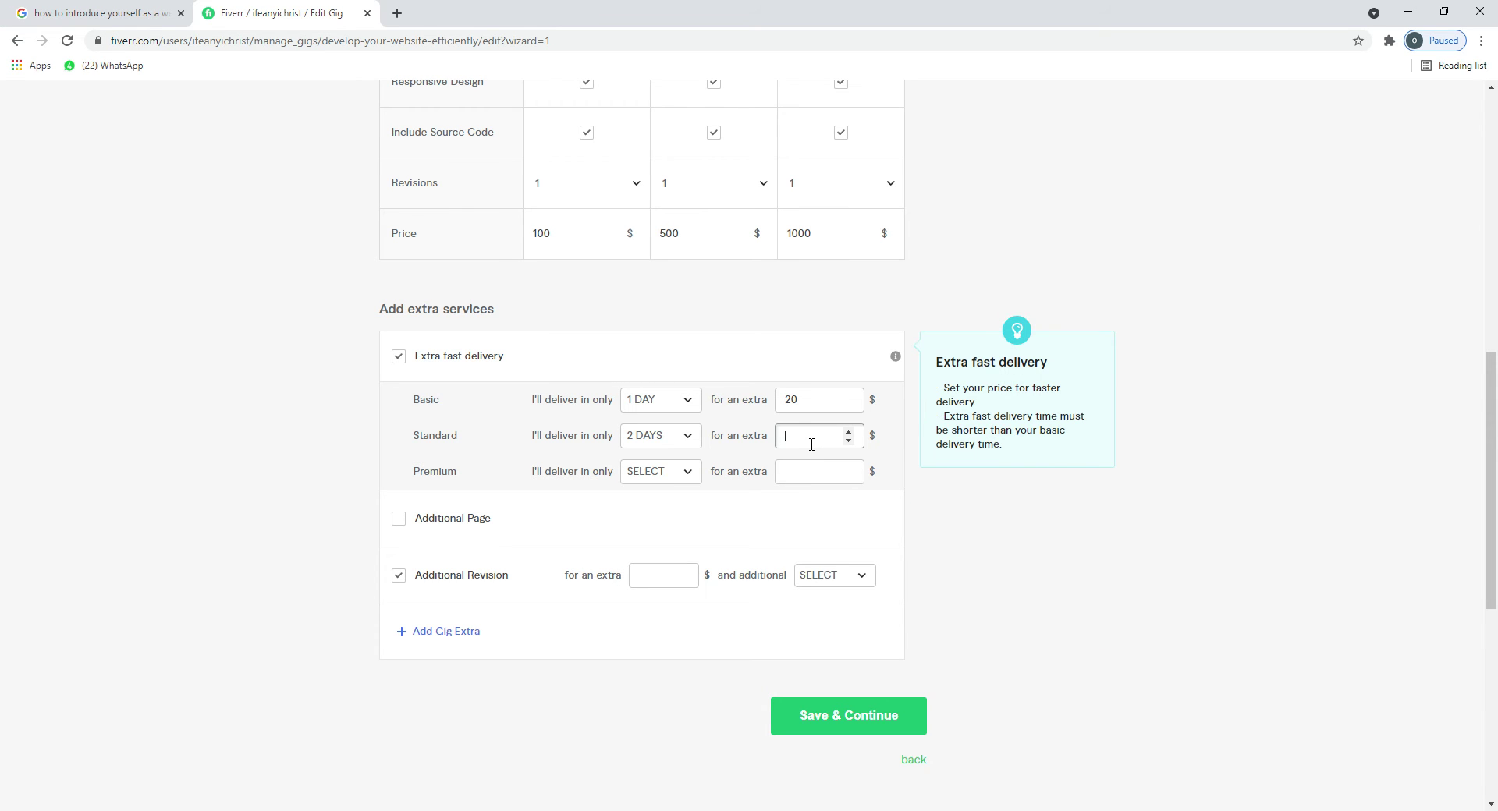
pyautogui.write('50')
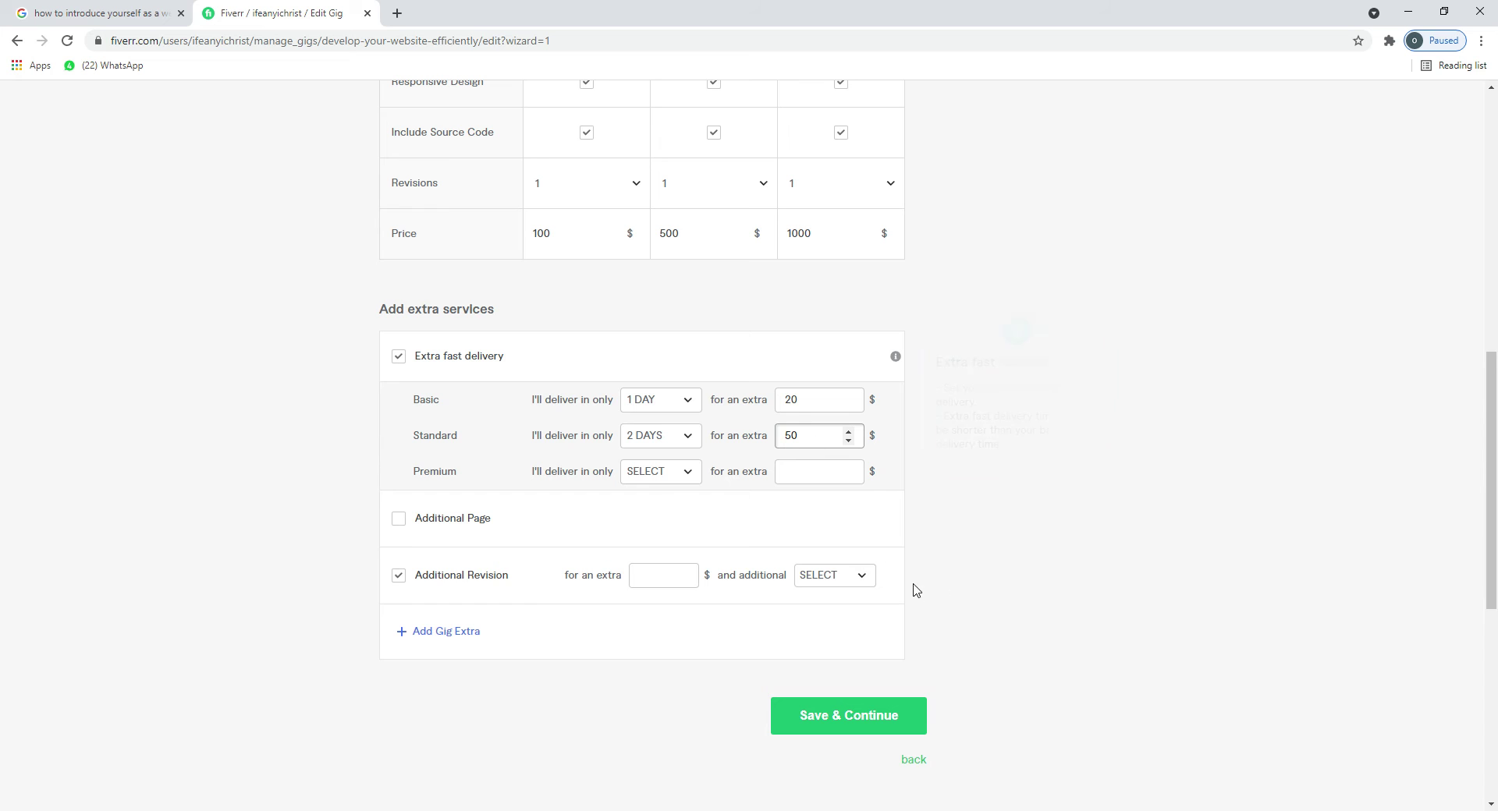
# Step: Offer extra fast delivery of the Premium package in 3 days for an extra $100
pyautogui.click(669, 473)
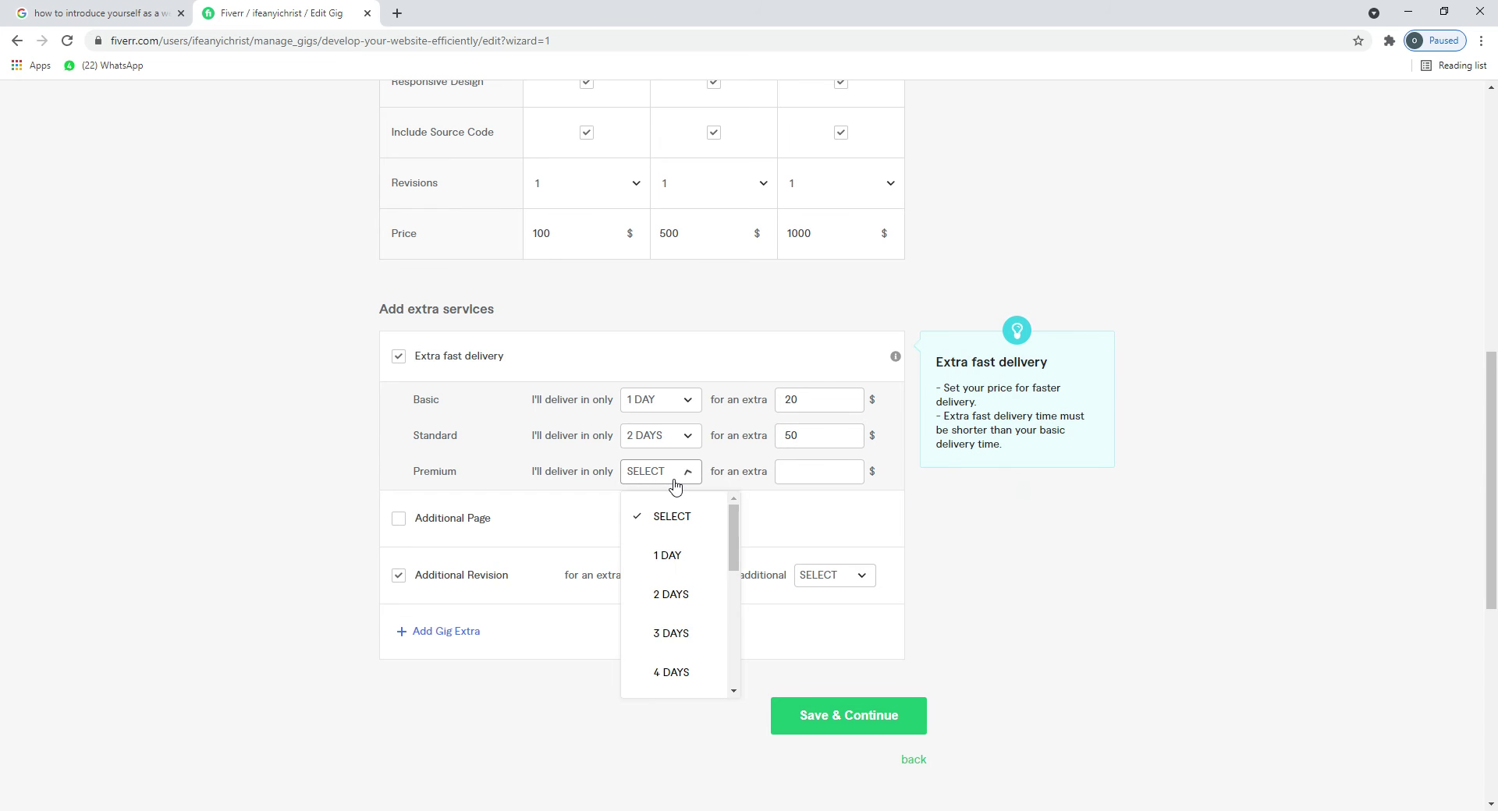
pyautogui.click(681, 632)
pyautogui.click(810, 471)
pyautogui.write('100')
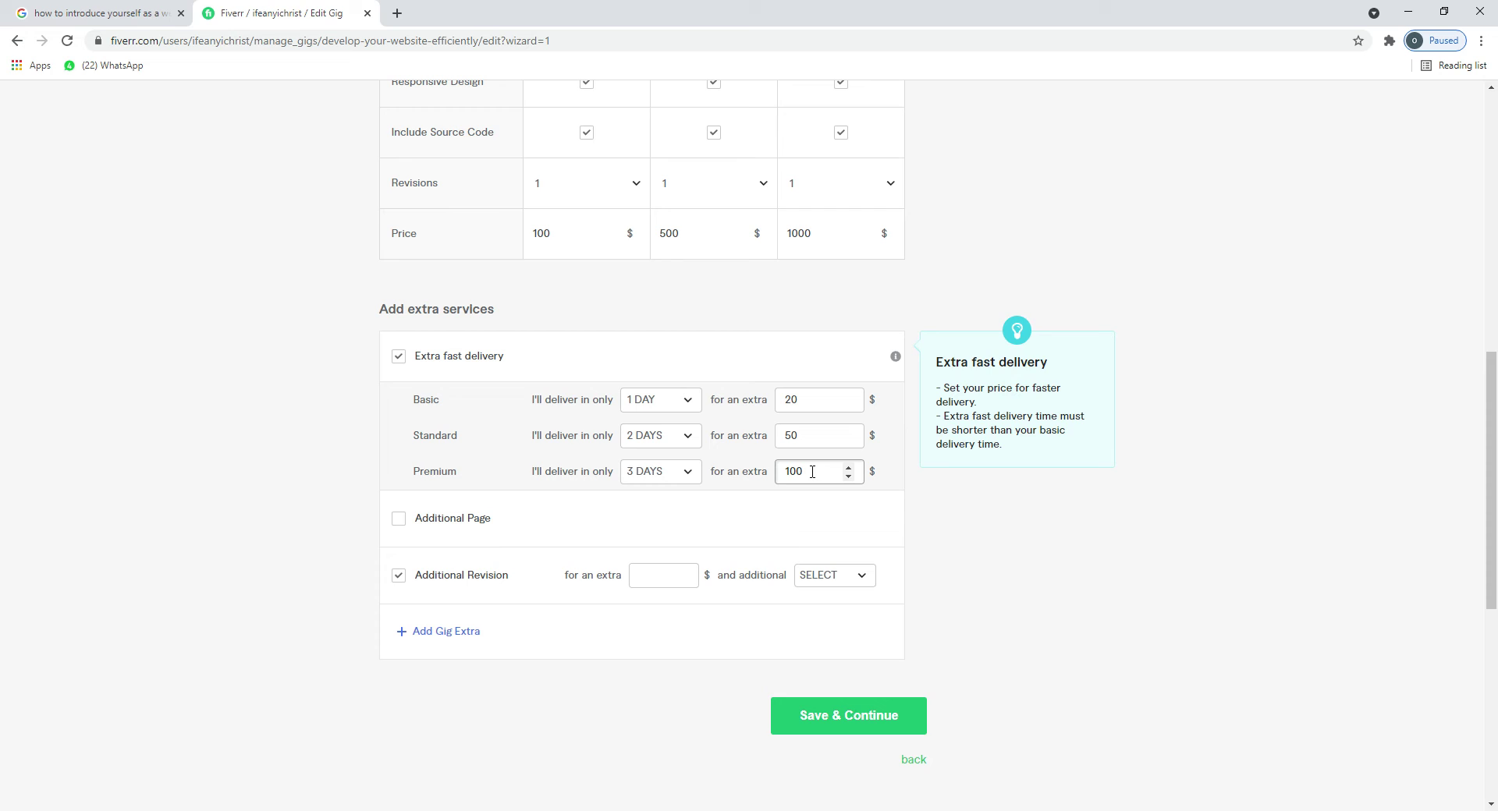
pyautogui.click(808, 405)
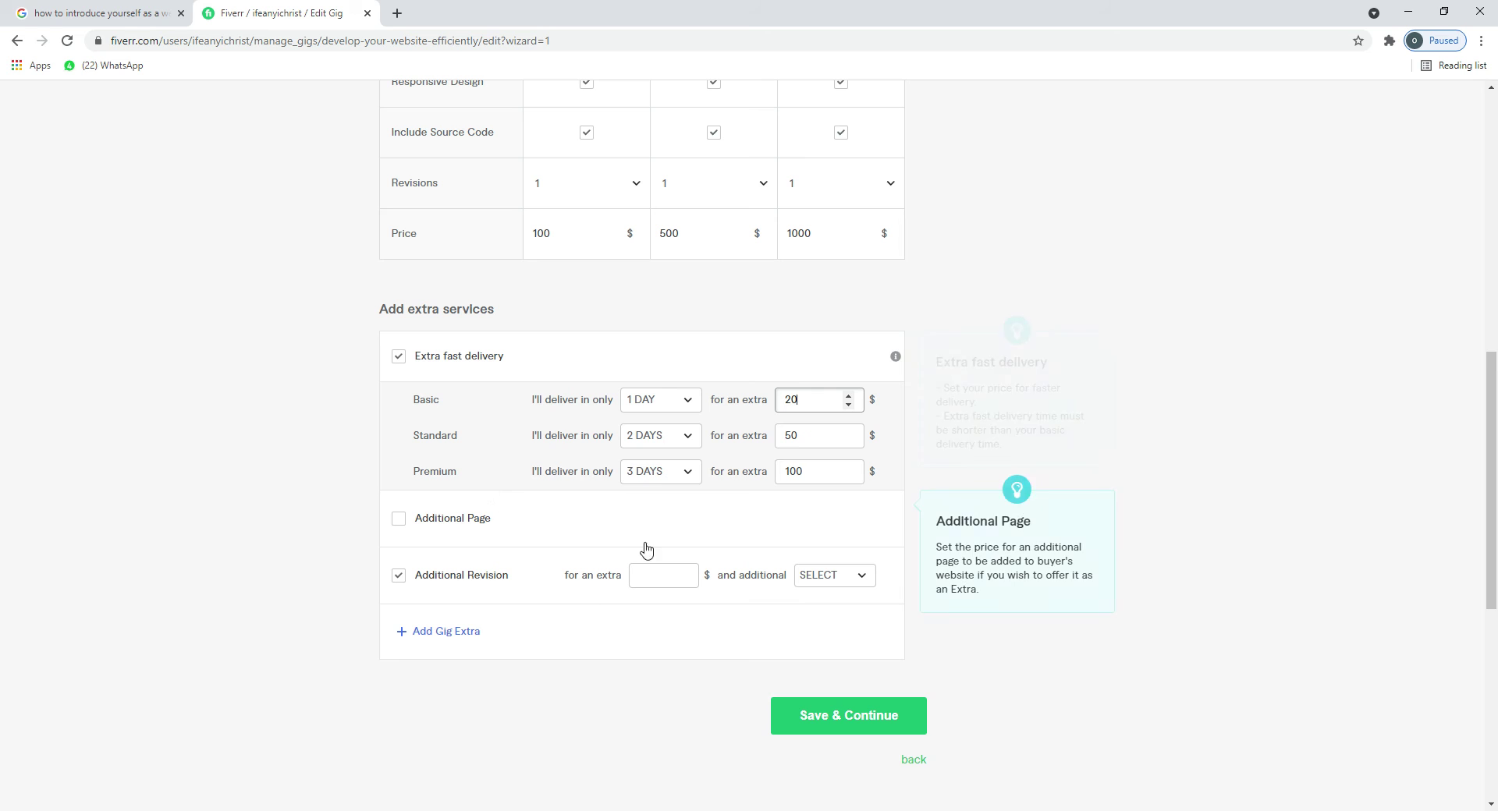
# Step: Exclude the Additional Revision extra service and try to save the pricing and continue
pyautogui.click(398, 578)
pyautogui.click(399, 578)
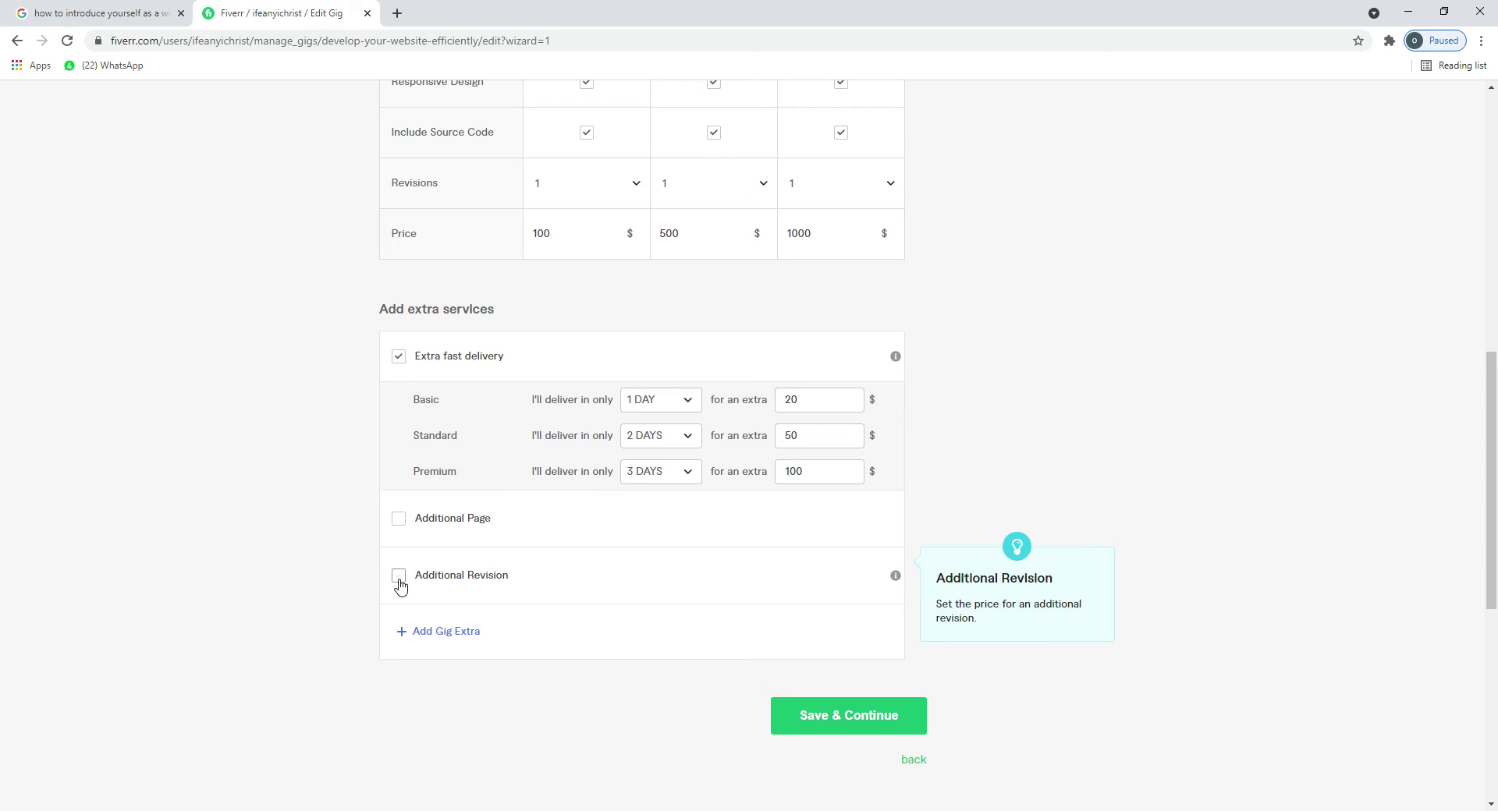
pyautogui.moveTo(1491, 475); pyautogui.dragTo(1496, 510)
pyautogui.click(825, 619)
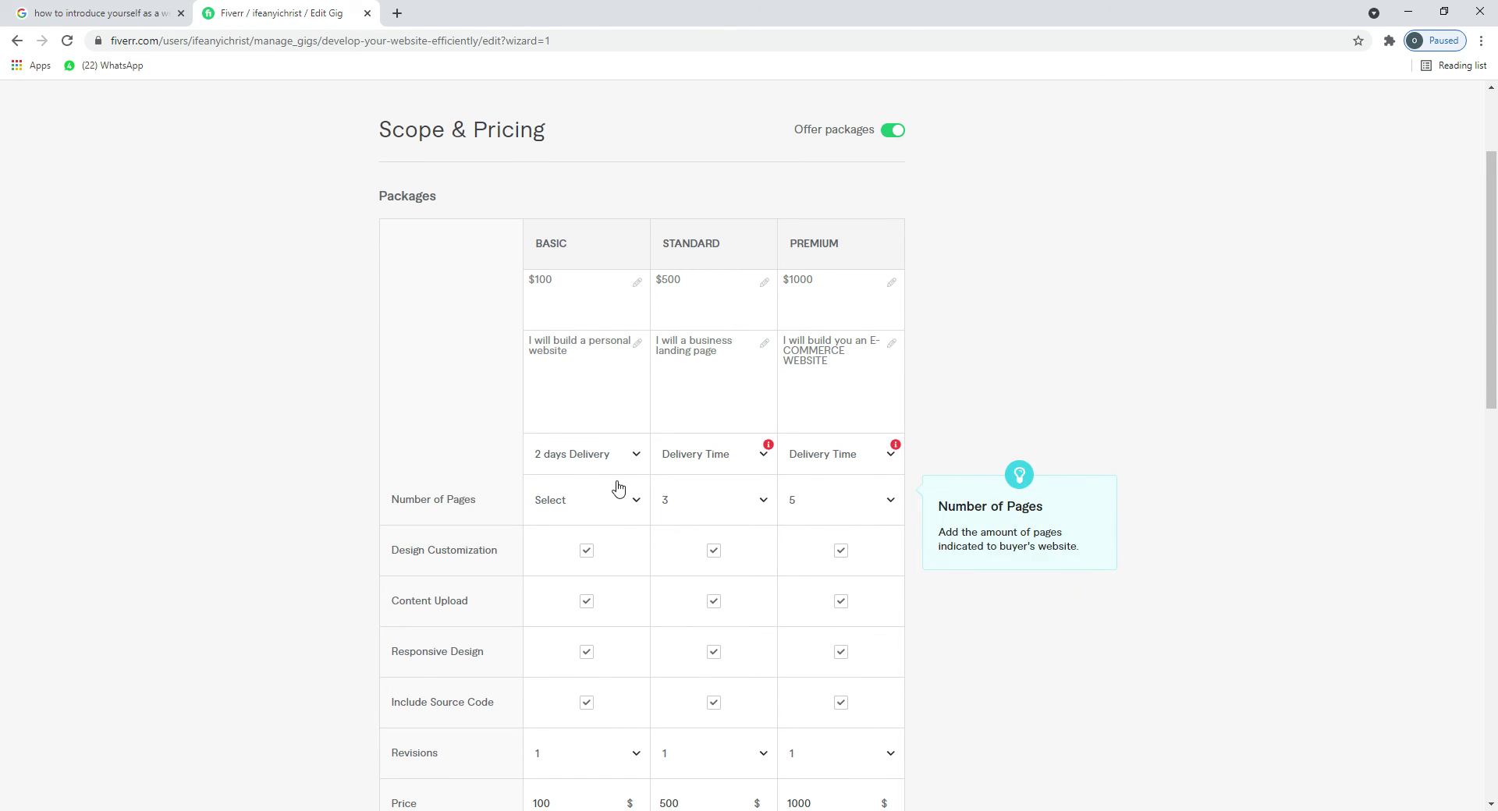
# Step: Set the delivery time to 2 days for the Standard package and 3 days for the Premium package
pyautogui.click(766, 463)
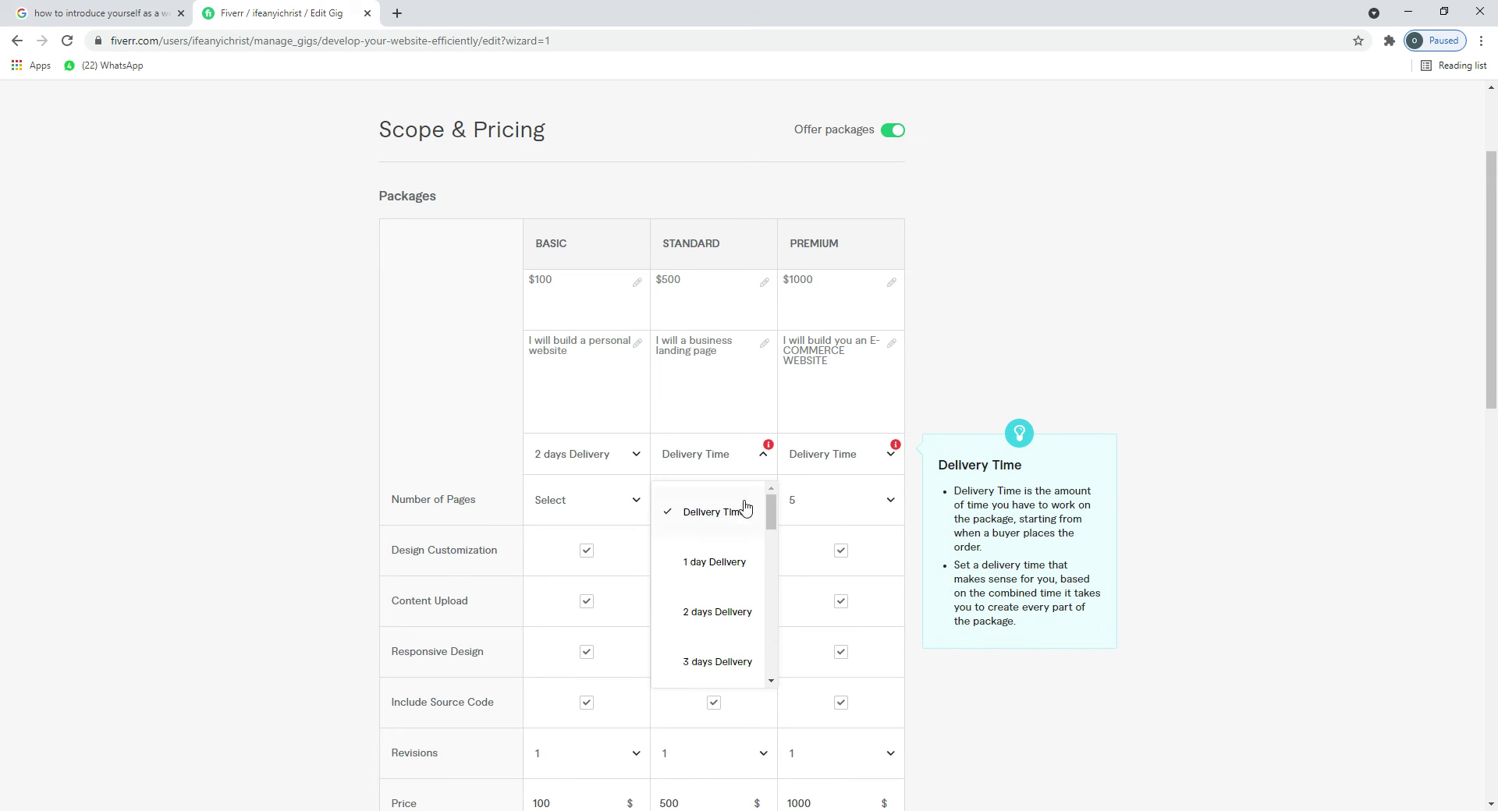
pyautogui.click(725, 620)
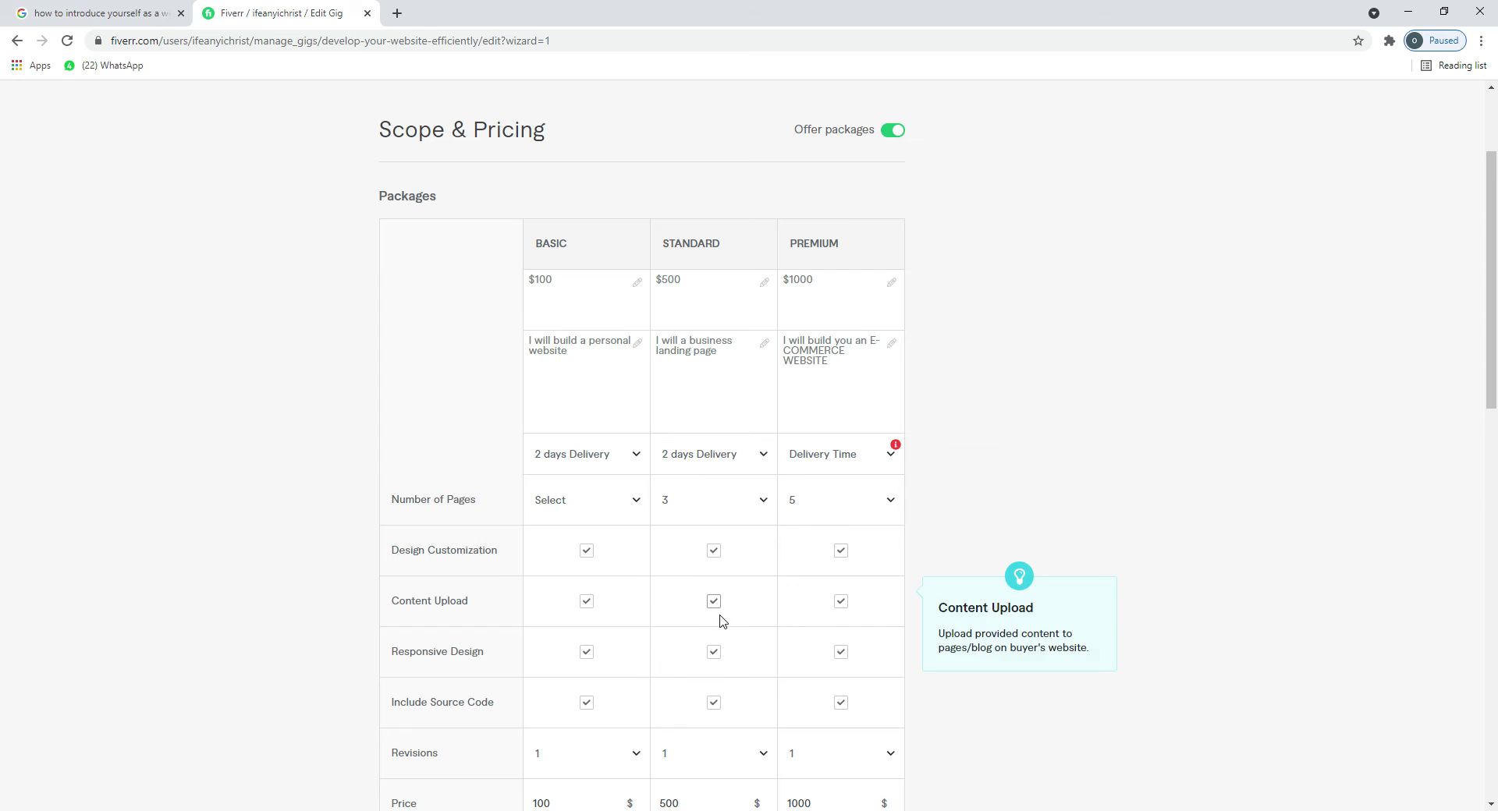
pyautogui.click(890, 466)
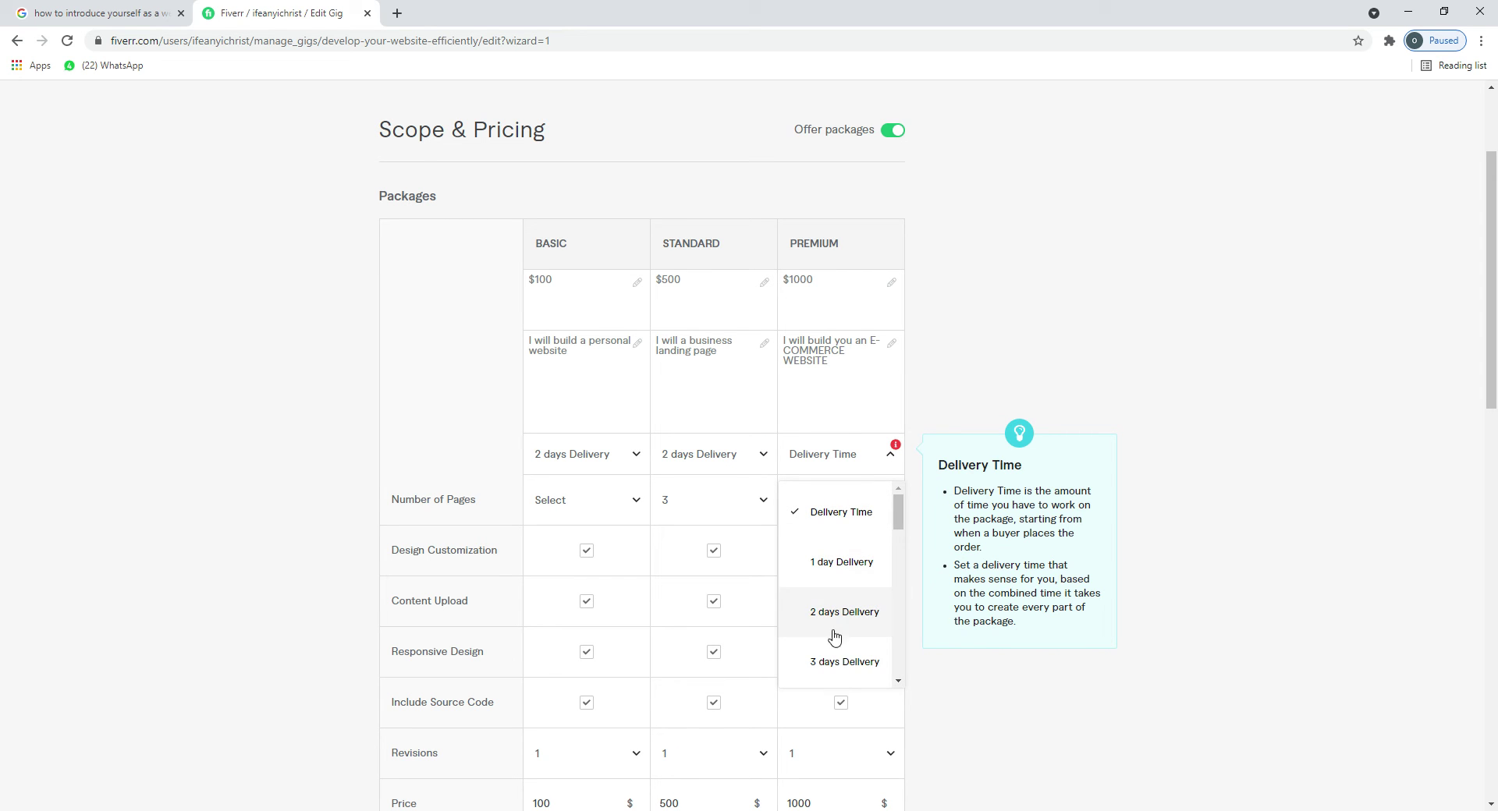
pyautogui.click(834, 659)
# Step: Reset the Standard package's extra fast delivery time to SELECT and set the Premium package's to 1 day
pyautogui.moveTo(1494, 324); pyautogui.dragTo(1494, 534)
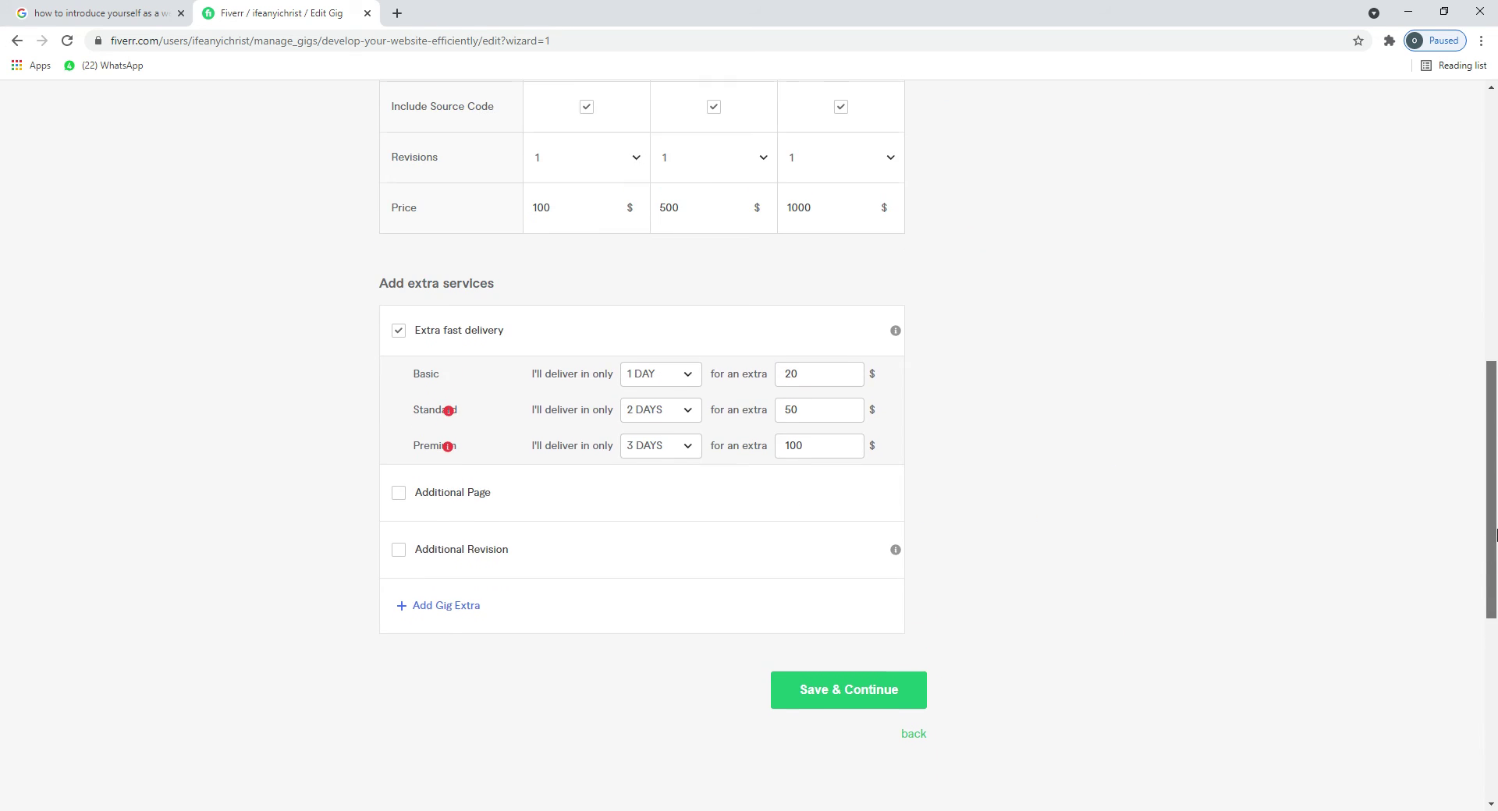
pyautogui.click(685, 421)
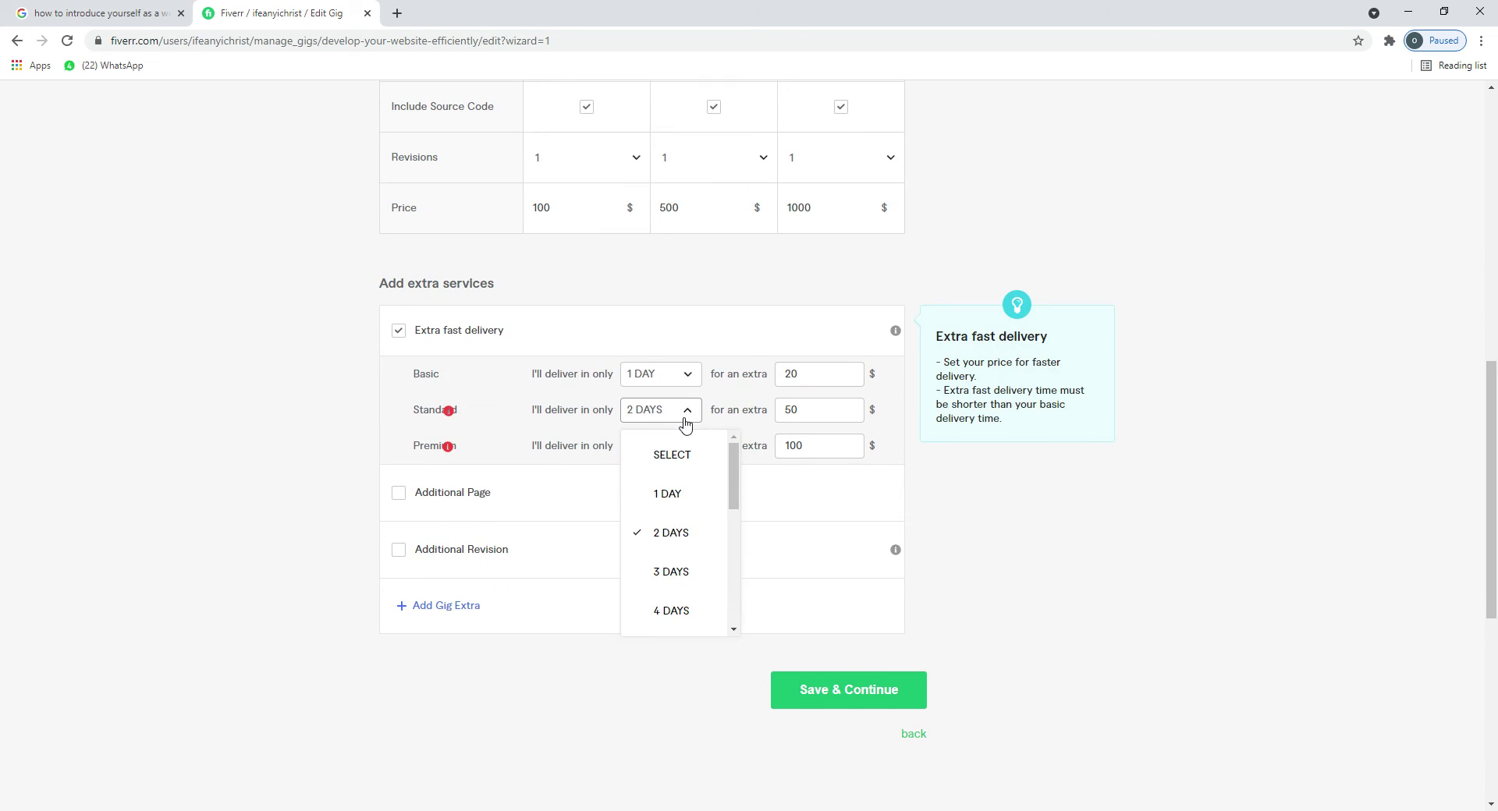
pyautogui.click(664, 470)
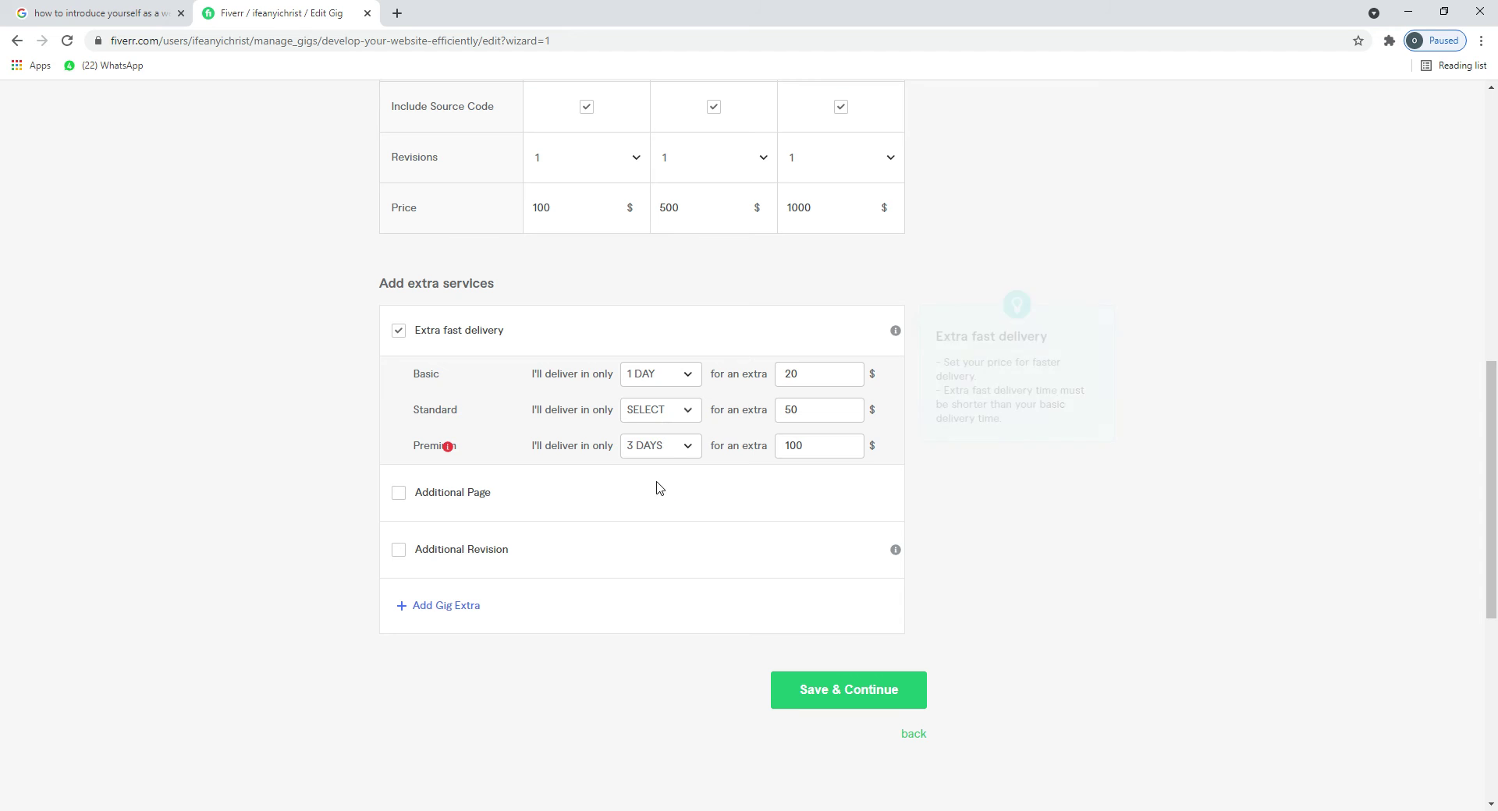
pyautogui.click(678, 448)
pyautogui.click(664, 528)
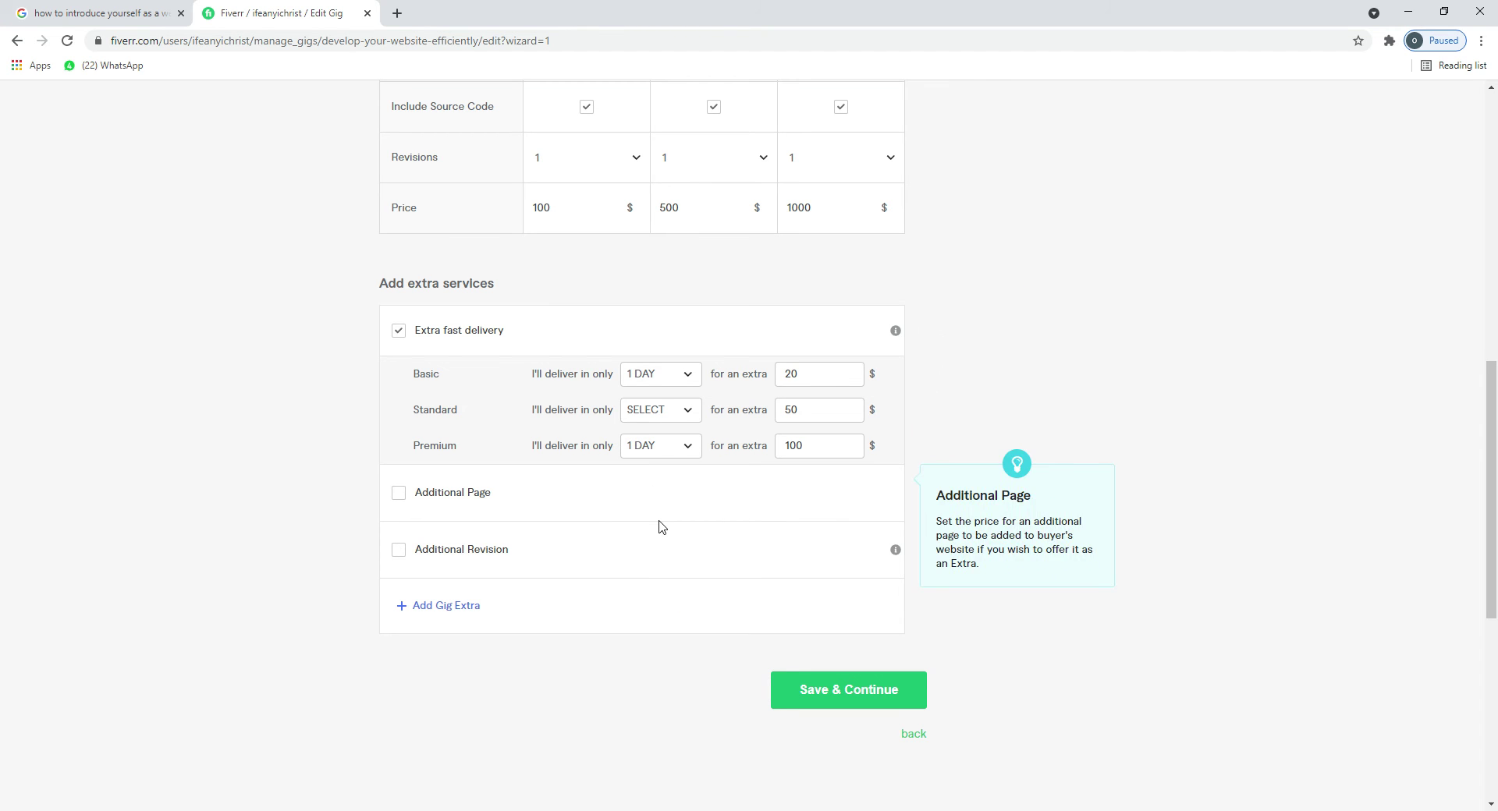
# Step: Check the package delivery times and extras, and save the pricing to continue to the gig description
pyautogui.moveTo(1492, 419); pyautogui.dragTo(1494, 314)
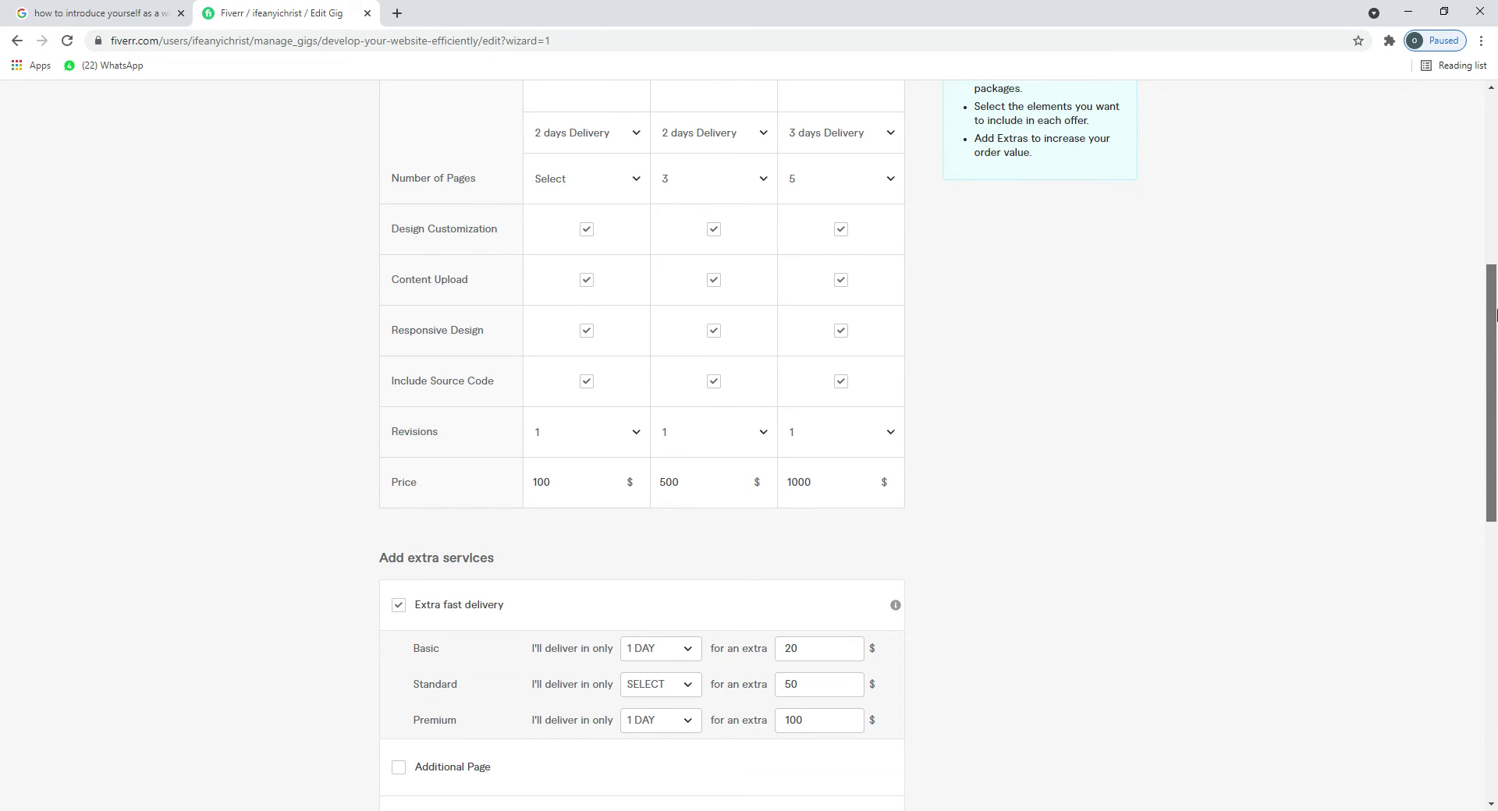
pyautogui.moveTo(1494, 314); pyautogui.dragTo(1488, 427)
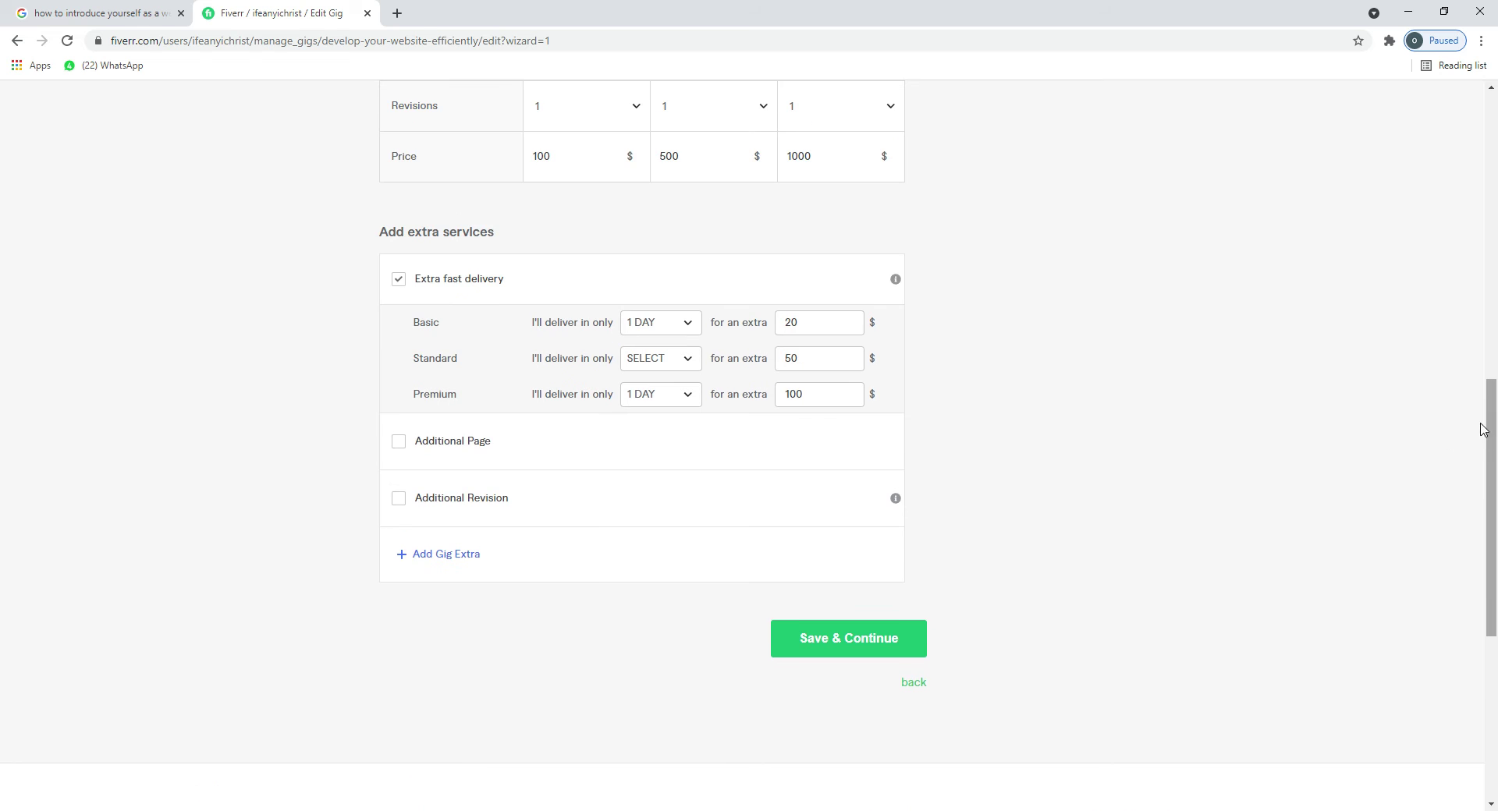
pyautogui.click(802, 647)
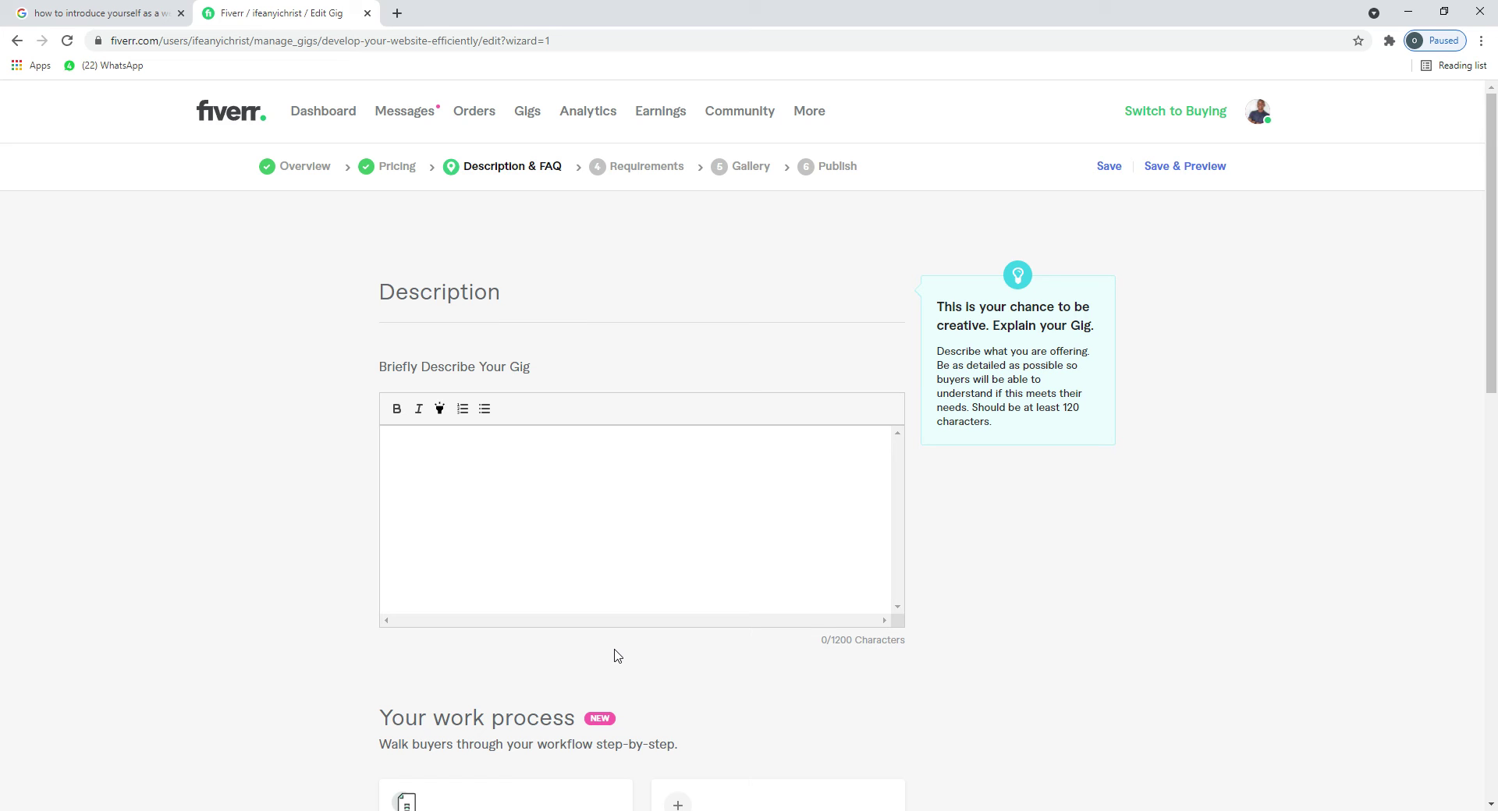
# Step: Begin the gig description with "I will Build a professional websites for you", accepting the suggested spelling of "professional"
pyautogui.click(475, 500)
pyautogui.write('WILL')
pyautogui.press('BackSpace')
pyautogui.press('BackSpace')
pyautogui.press('BackSpace')
pyautogui.press('BackSpace')
pyautogui.write('wILL')
pyautogui.press('BackSpace')
pyautogui.press('BackSpace')
pyautogui.press('BackSpace')
pyautogui.write('ill Build a proffesional websites for you')
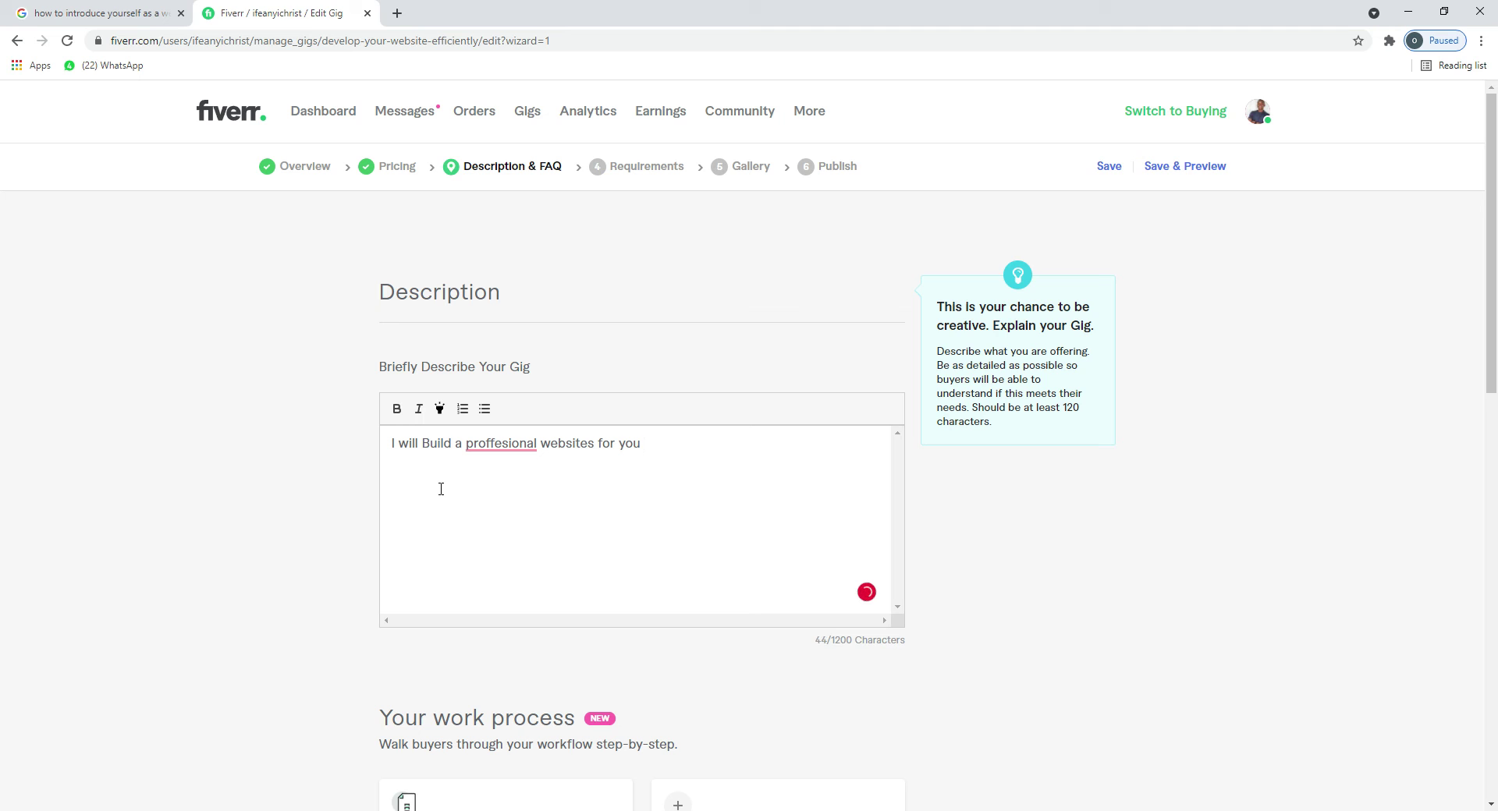
pyautogui.moveTo(523, 444)
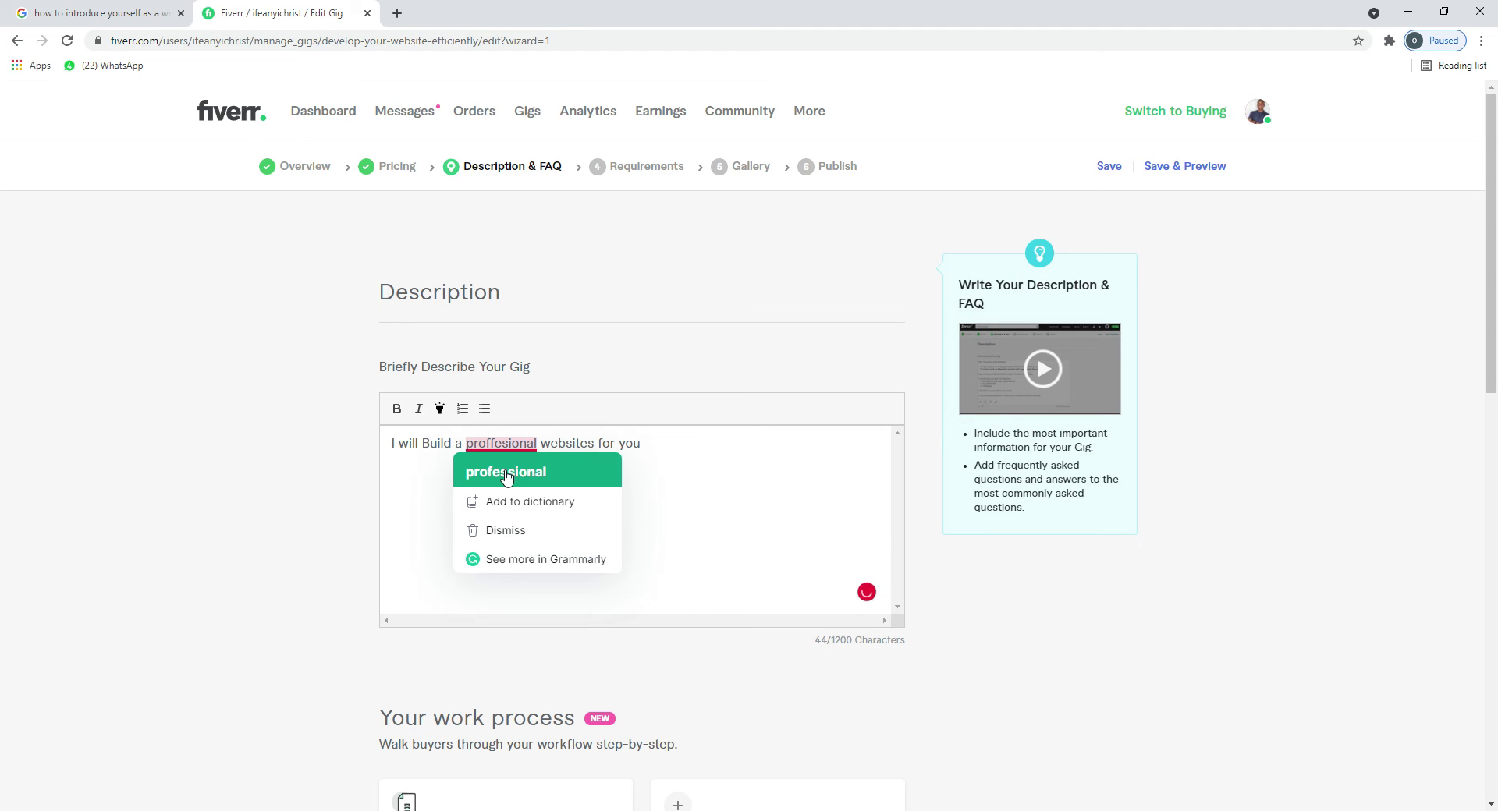
pyautogui.click(509, 472)
# Step: Replace "for you" in the gig description with "like a landing, a personal portfolio and Ecomeerce website at"
pyautogui.moveTo(602, 451); pyautogui.dragTo(652, 449)
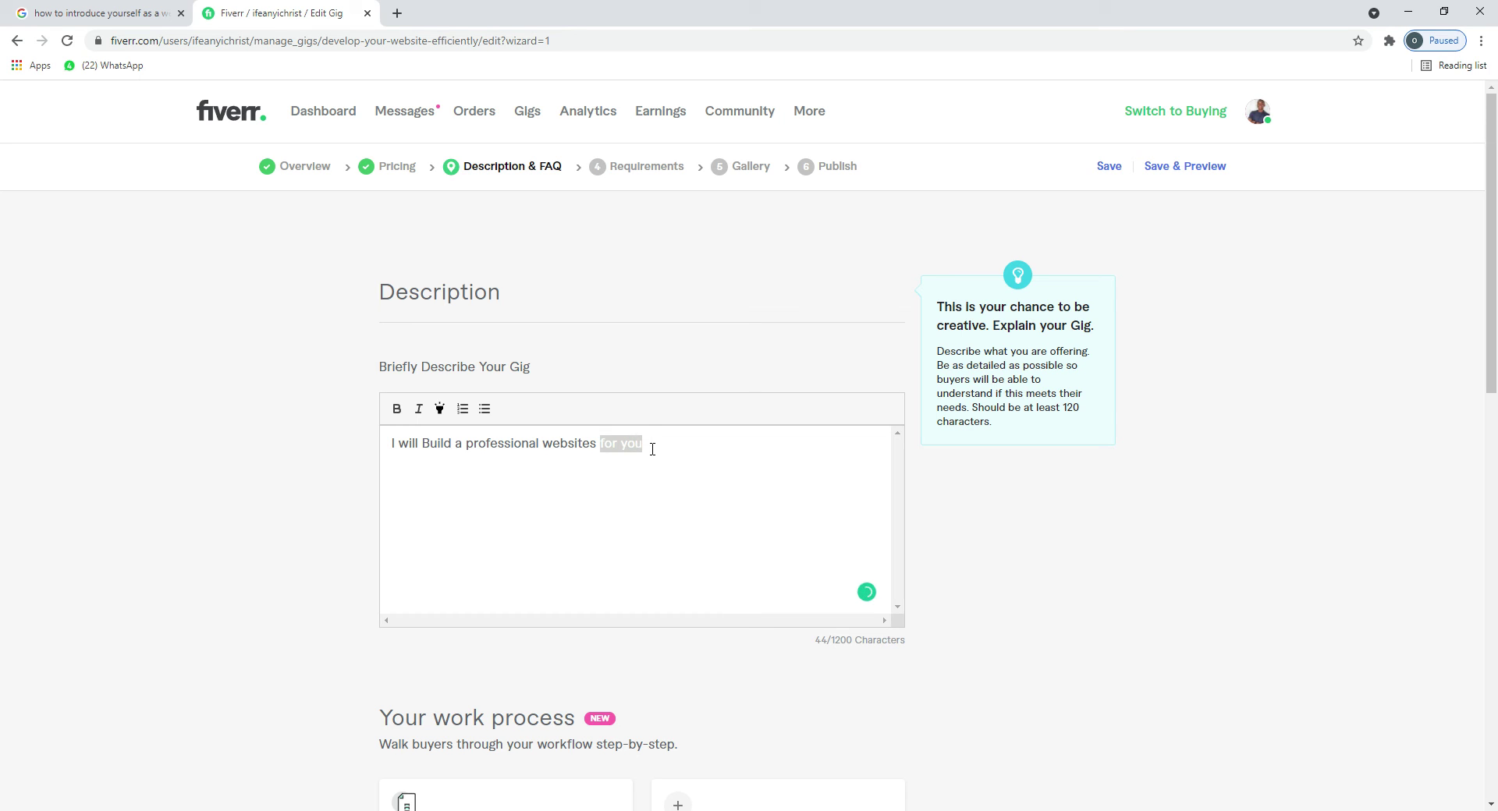
pyautogui.press('BackSpace')
pyautogui.write('like ')
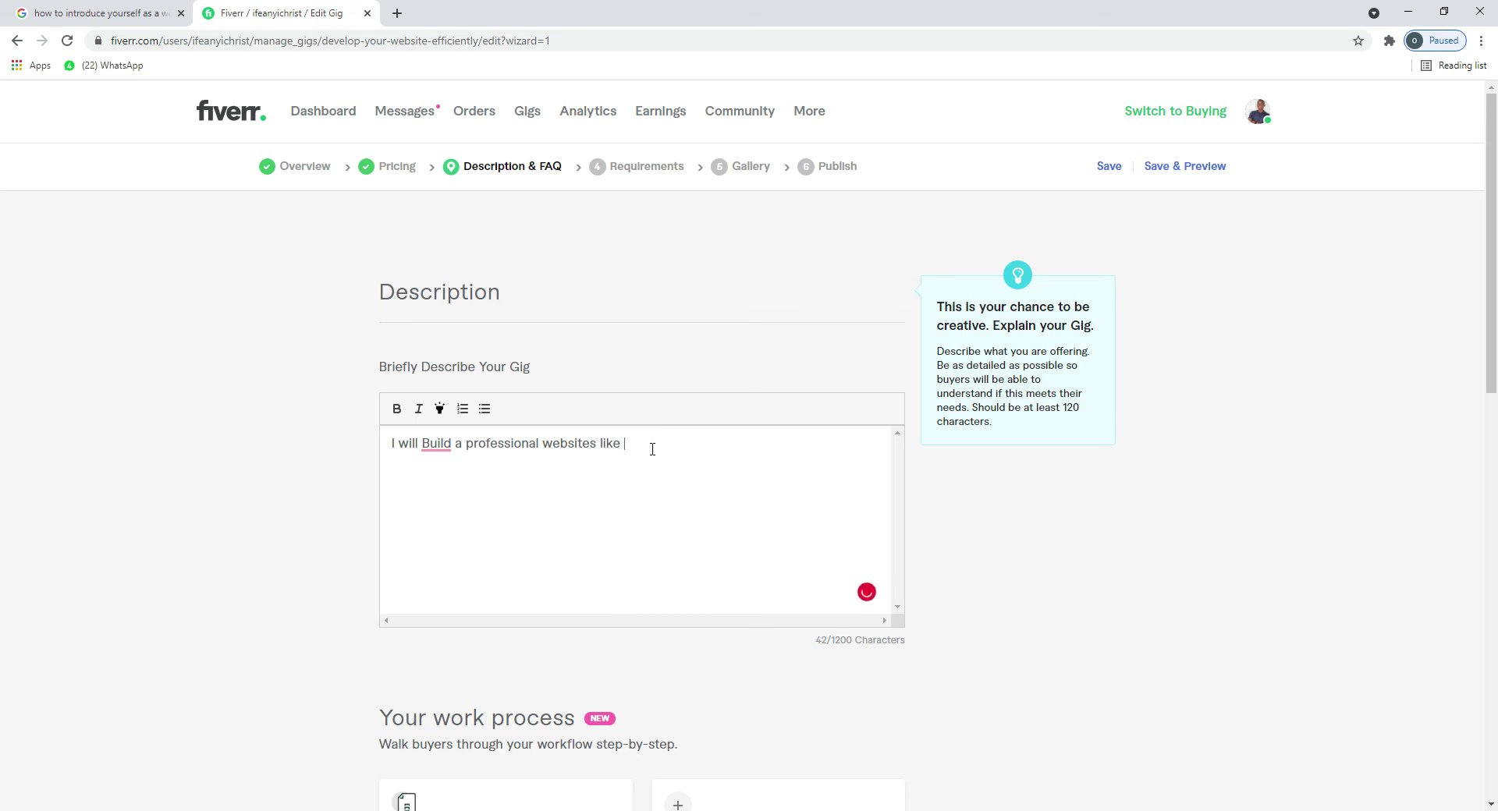
pyautogui.write('a landing')
pyautogui.press('BackSpace')
pyautogui.write(', a personal postf')
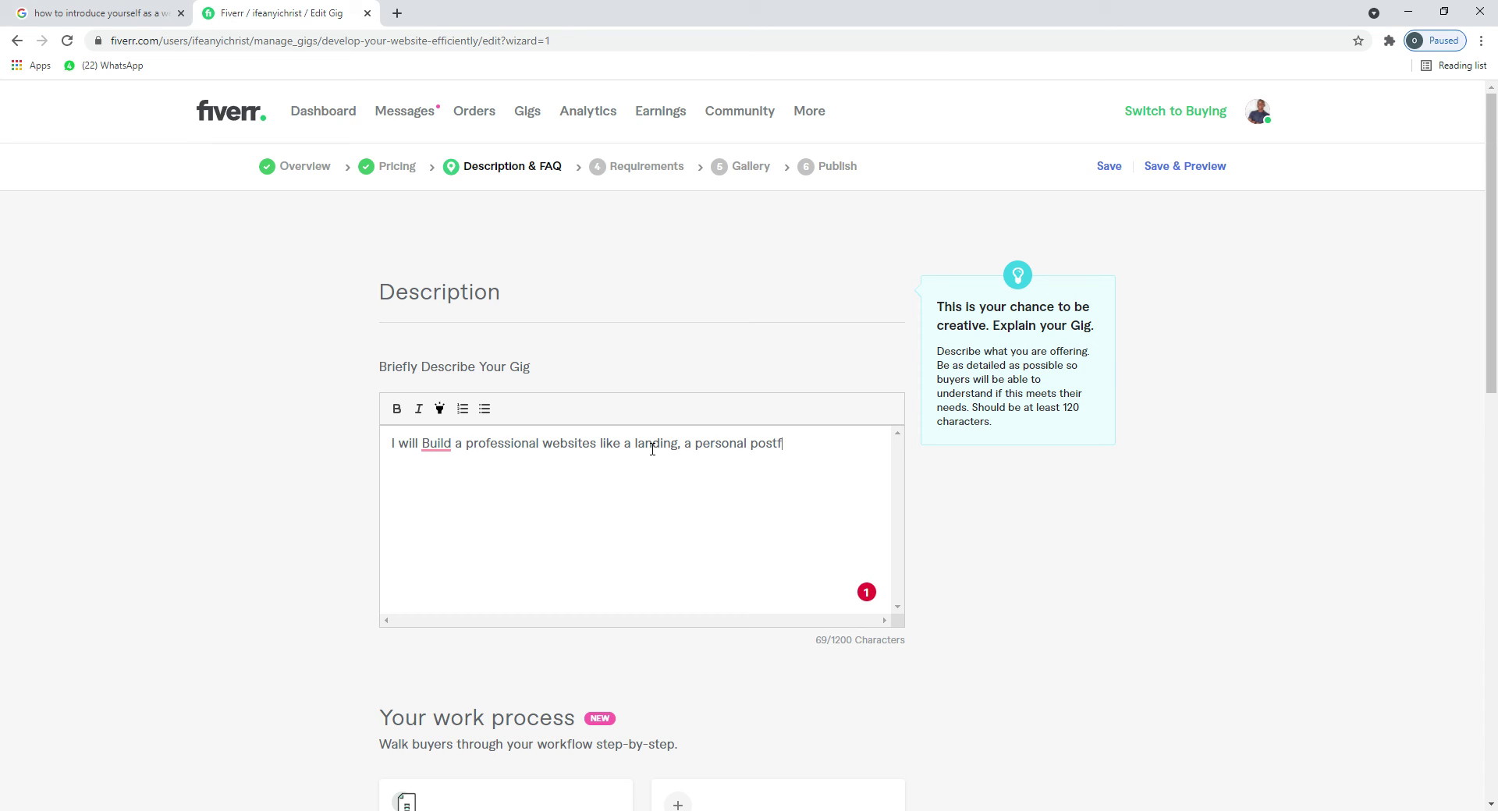
pyautogui.write('olio and')
pyautogui.write('Ecomeer')
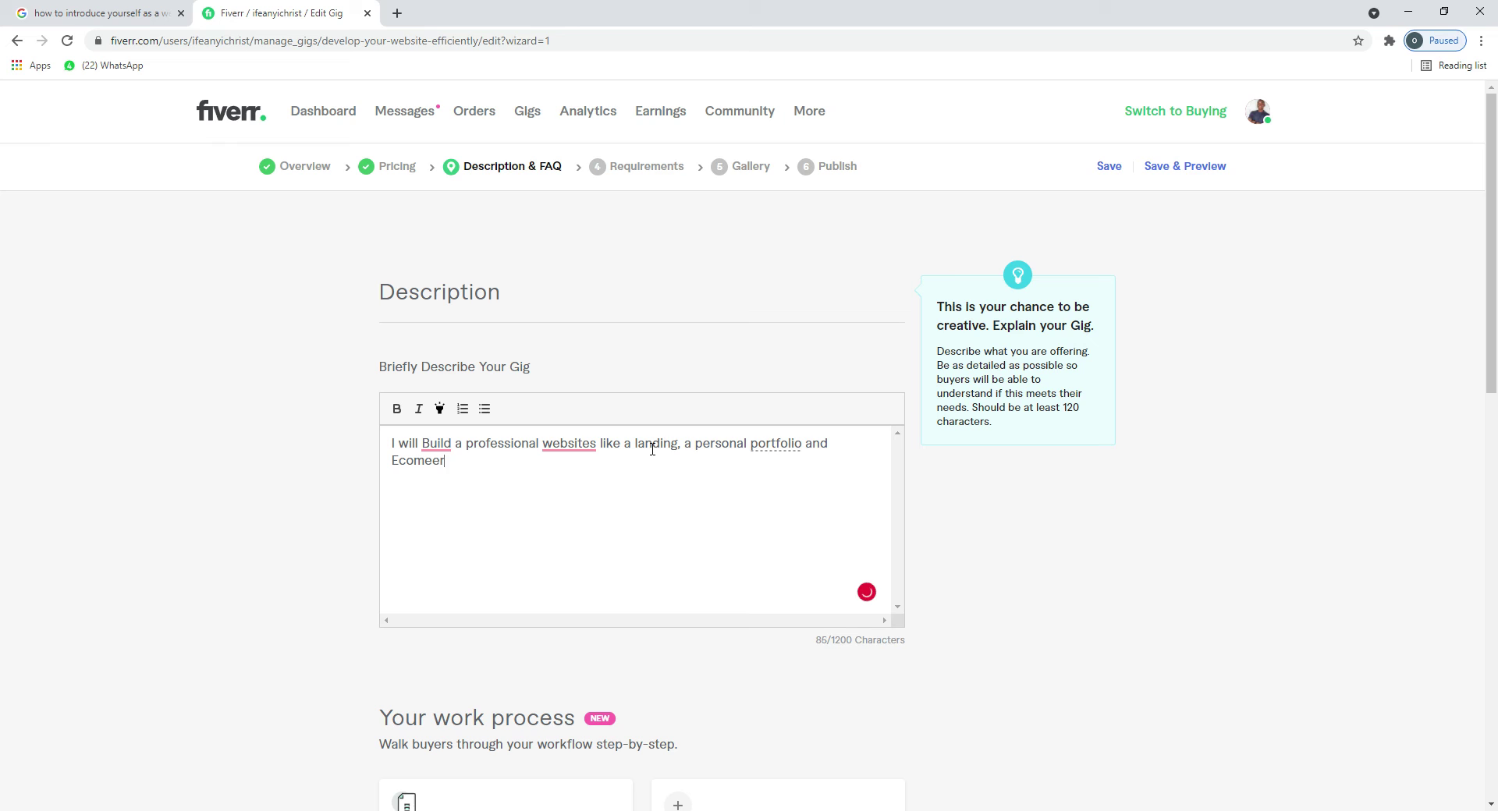
pyautogui.write('ce website at')
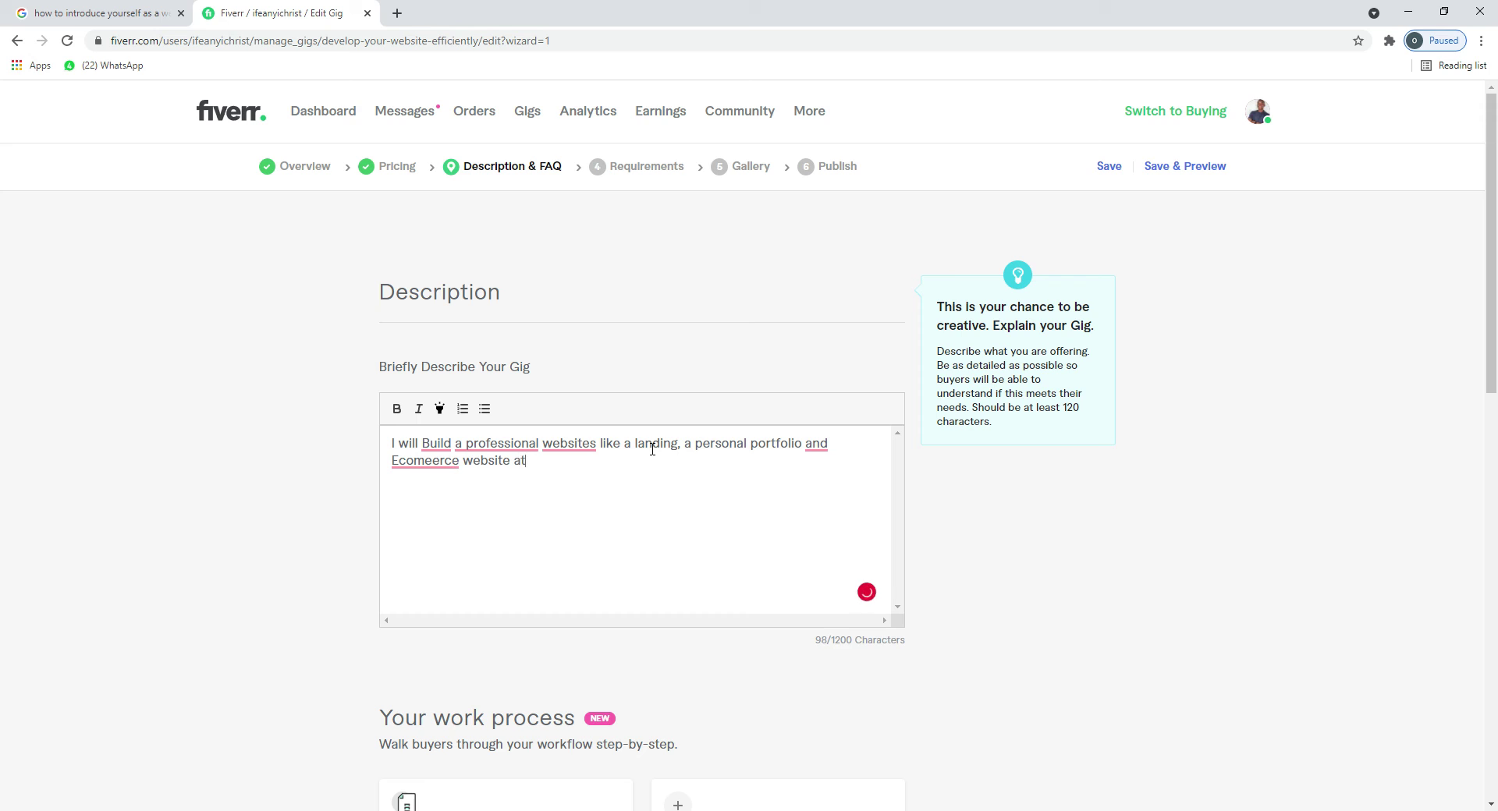
# Step: Continue the gig description with "your test. i will also help you manage and develop your web contents"
pyautogui.write(' you')
pyautogui.press('BackSpace')
pyautogui.write('our test. i will also help you manage anf')
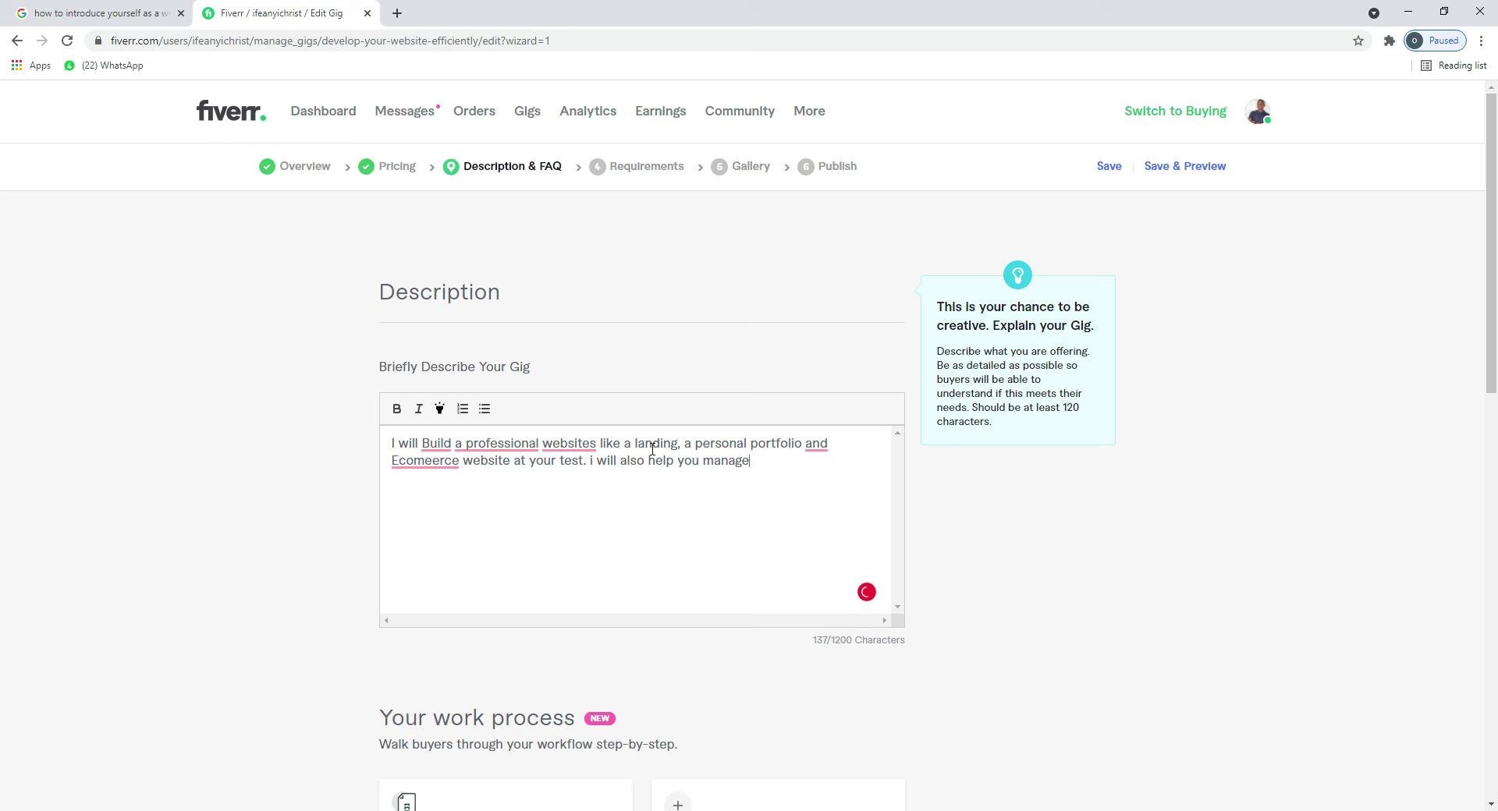
pyautogui.press('BackSpace')
pyautogui.press('BackSpace')
pyautogui.write('d develop your web contentas')
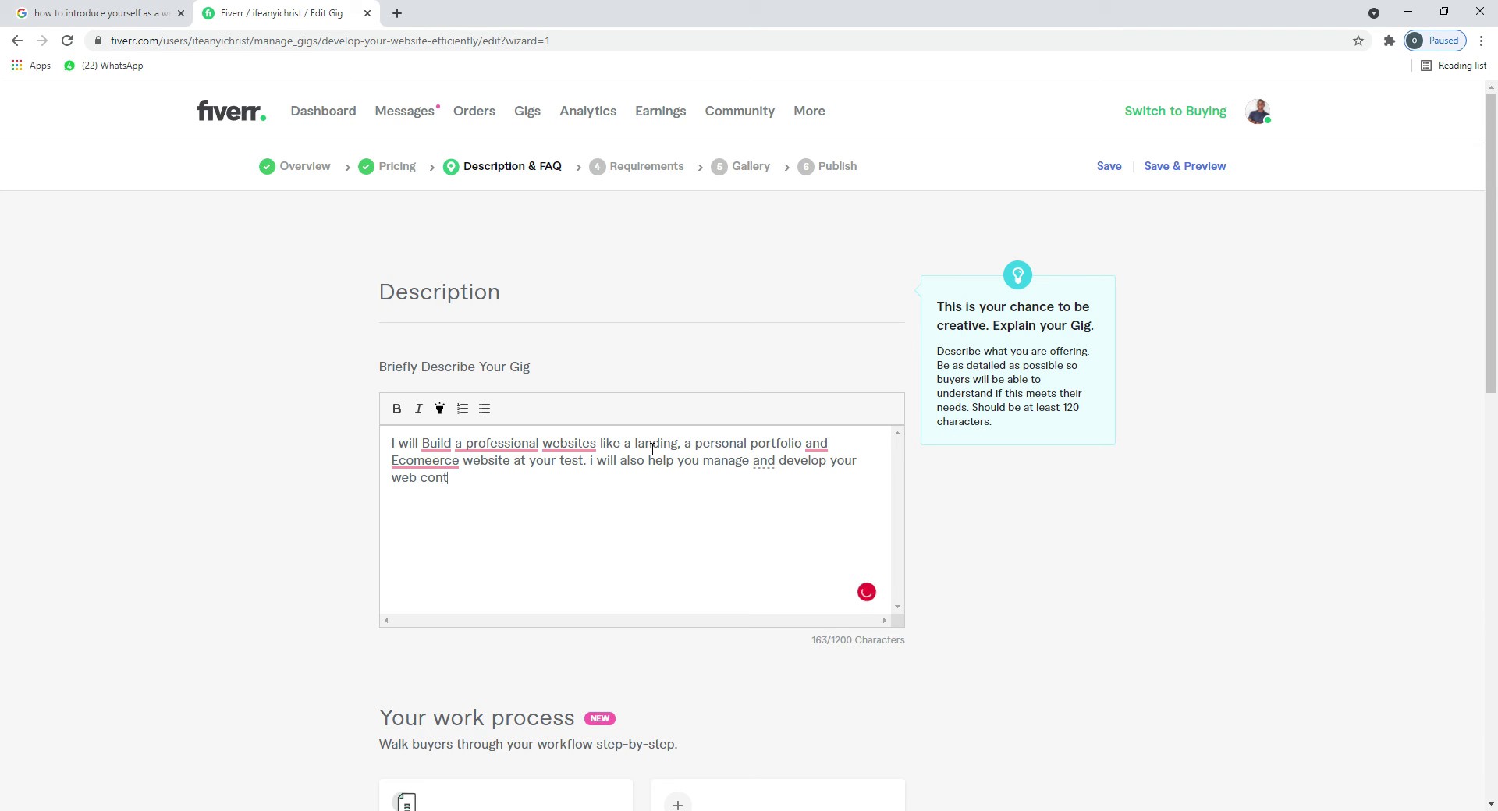
pyautogui.press('BackSpace')
pyautogui.press('BackSpace')
pyautogui.write('s')
# Step: Correct the description to "build a professional website like a landing, a personal portfolio, and an E-commerce website" and end its last sentence with a period
pyautogui.moveTo(818, 446)
pyautogui.click(829, 490)
pyautogui.moveTo(570, 446)
pyautogui.click(578, 477)
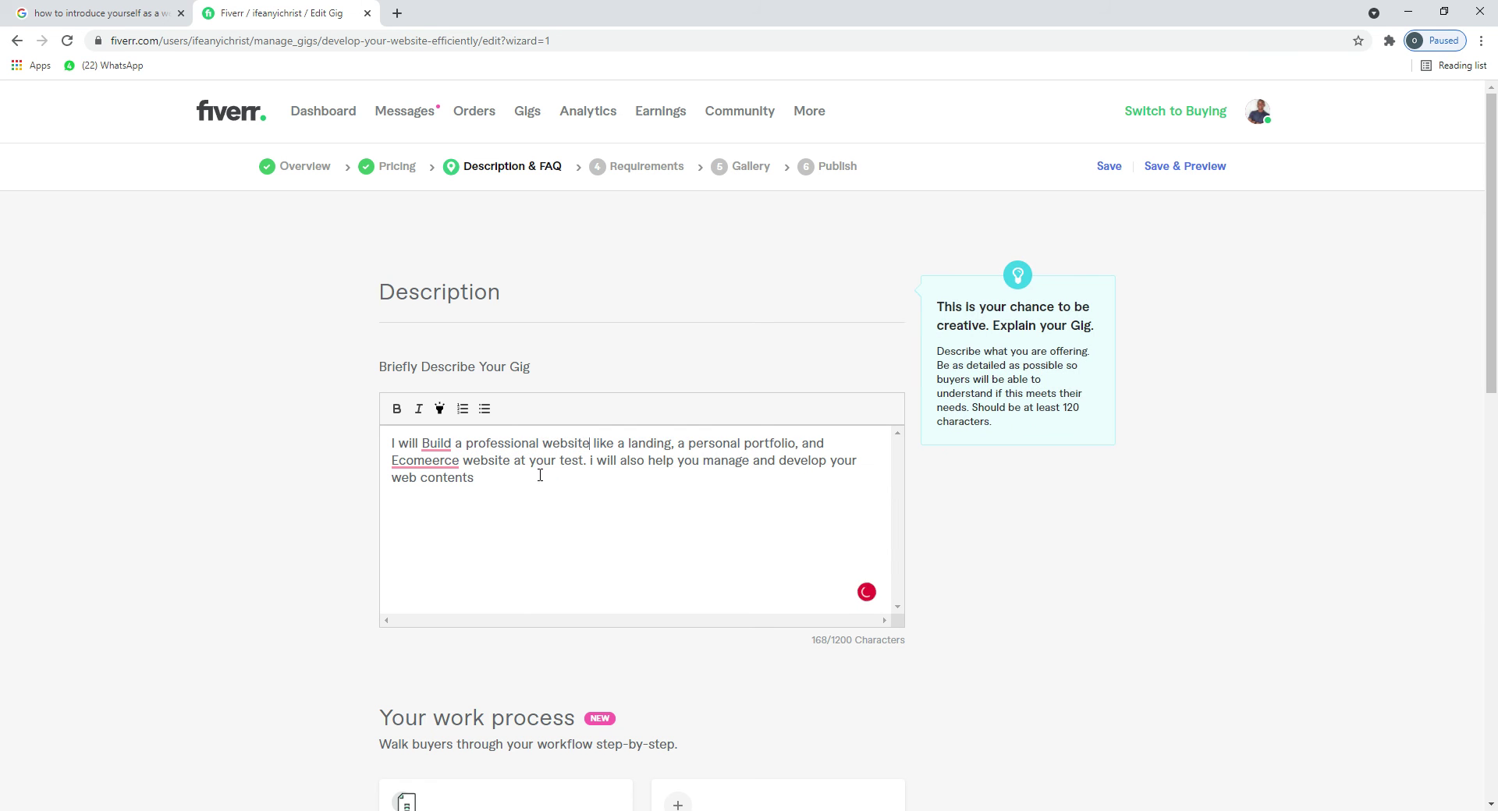
pyautogui.moveTo(442, 445)
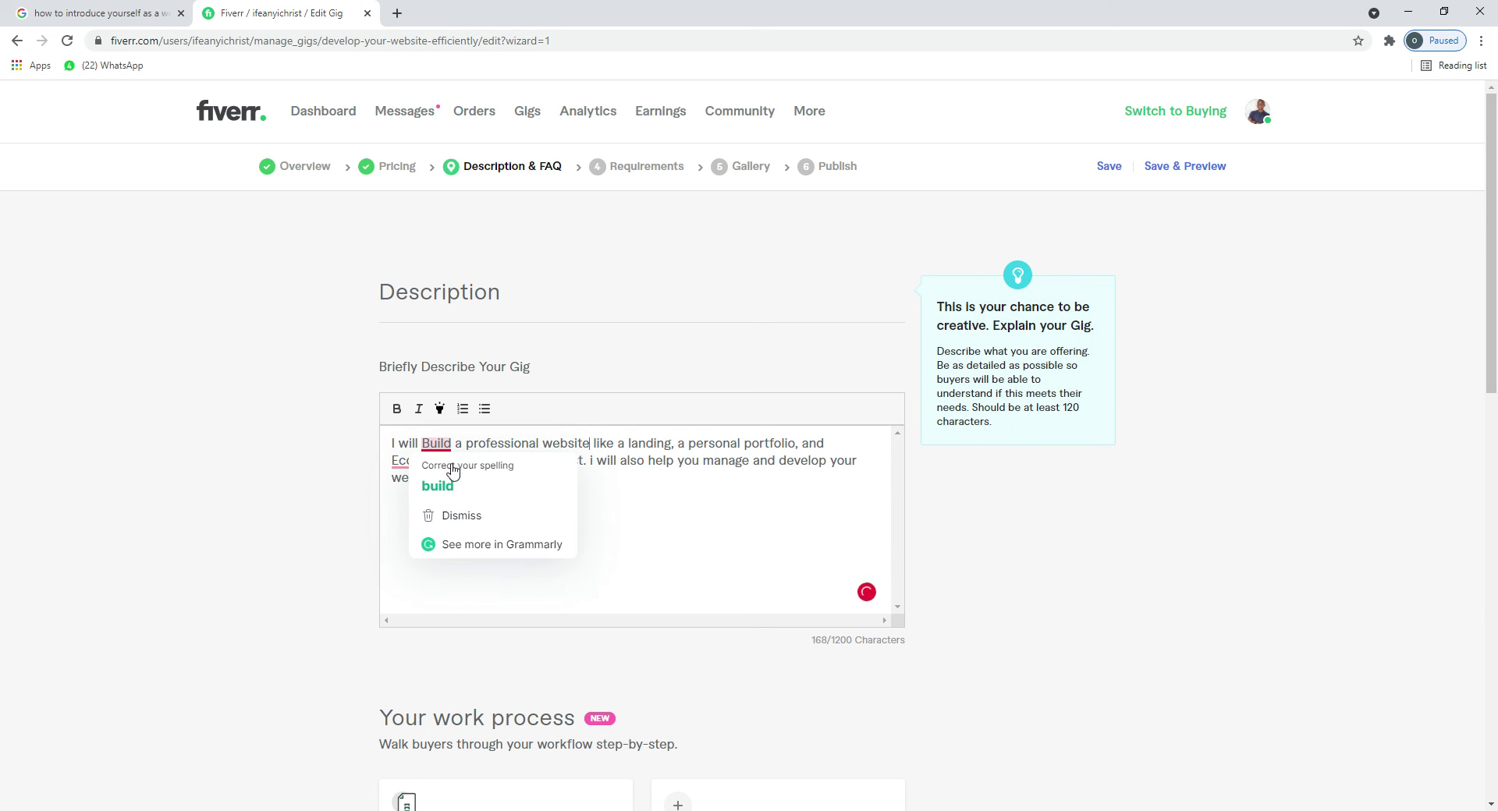
pyautogui.click(435, 477)
pyautogui.click(437, 488)
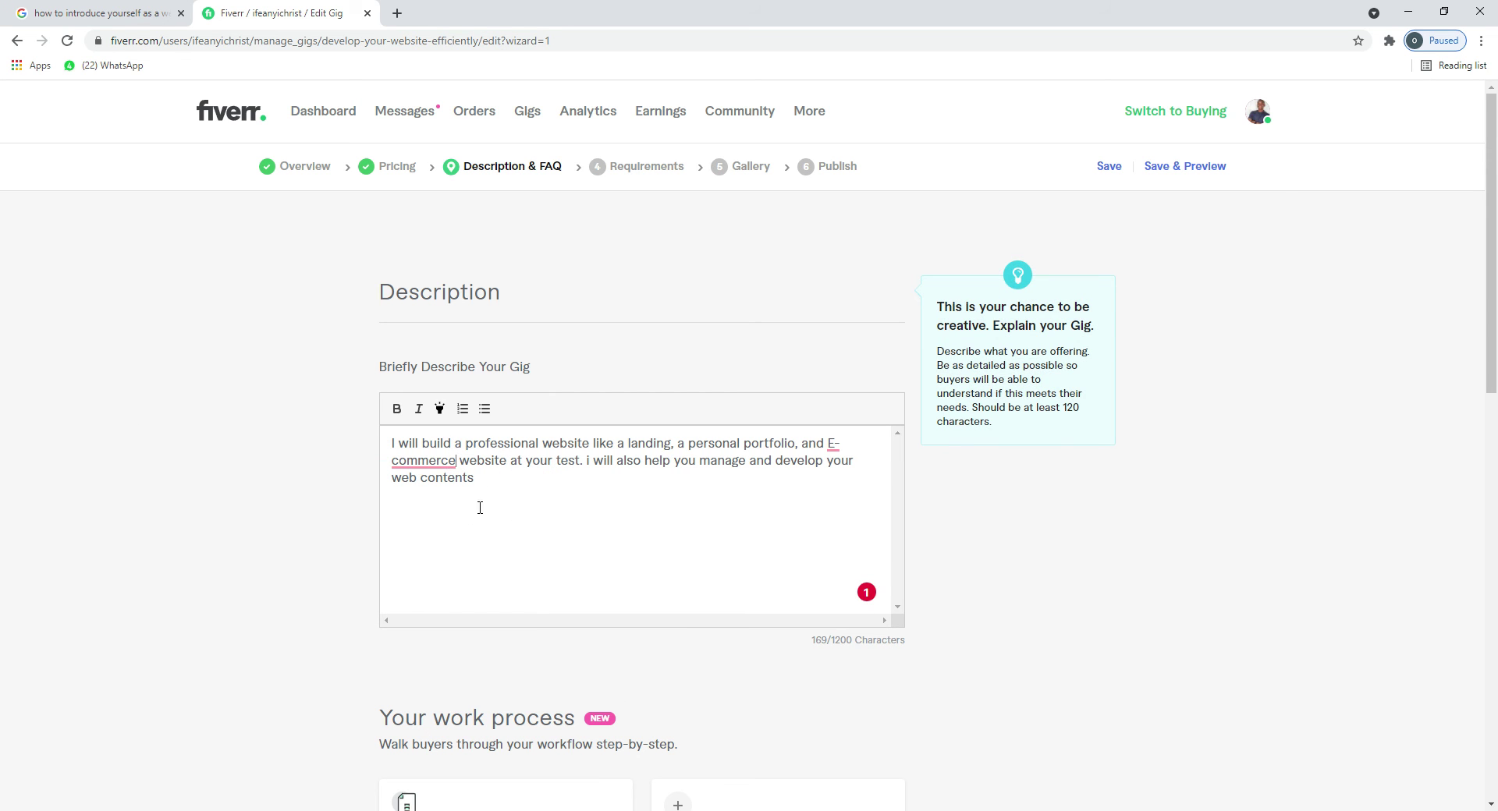
pyautogui.moveTo(425, 460)
pyautogui.click(446, 503)
pyautogui.write('.')
pyautogui.moveTo(1494, 396); pyautogui.dragTo(1493, 481)
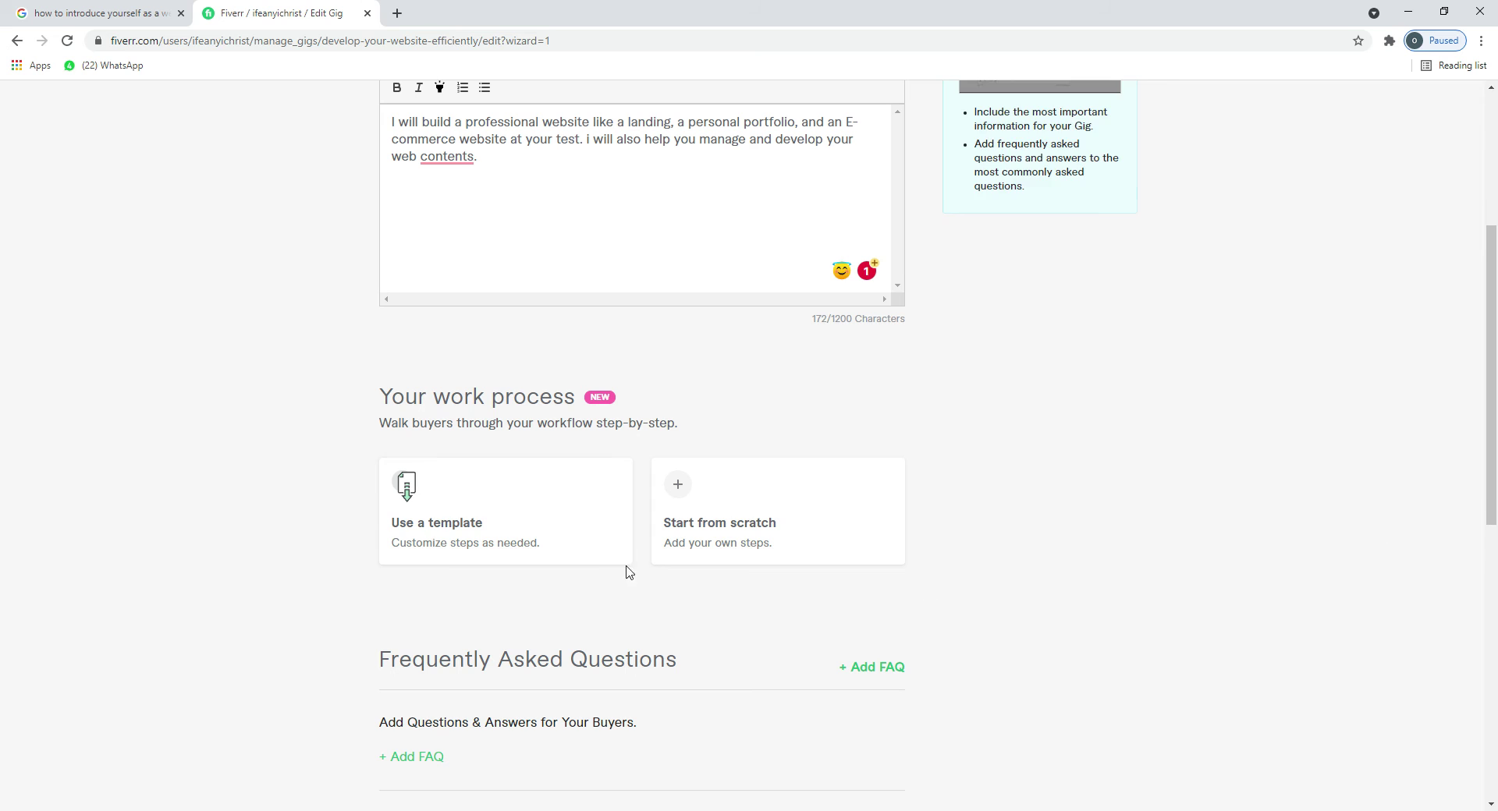
pyautogui.click(677, 503)
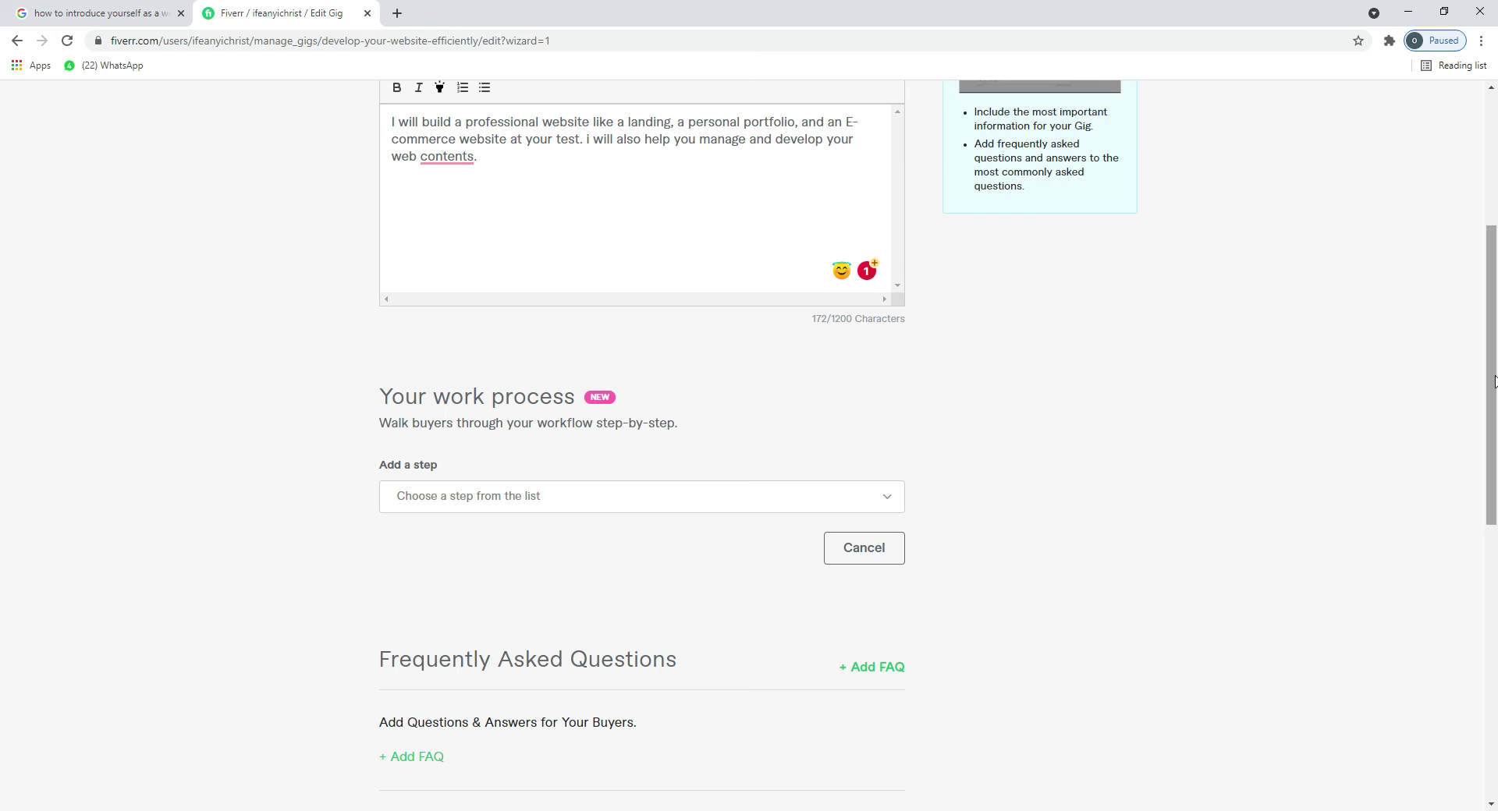
pyautogui.moveTo(1490, 377); pyautogui.dragTo(1490, 426)
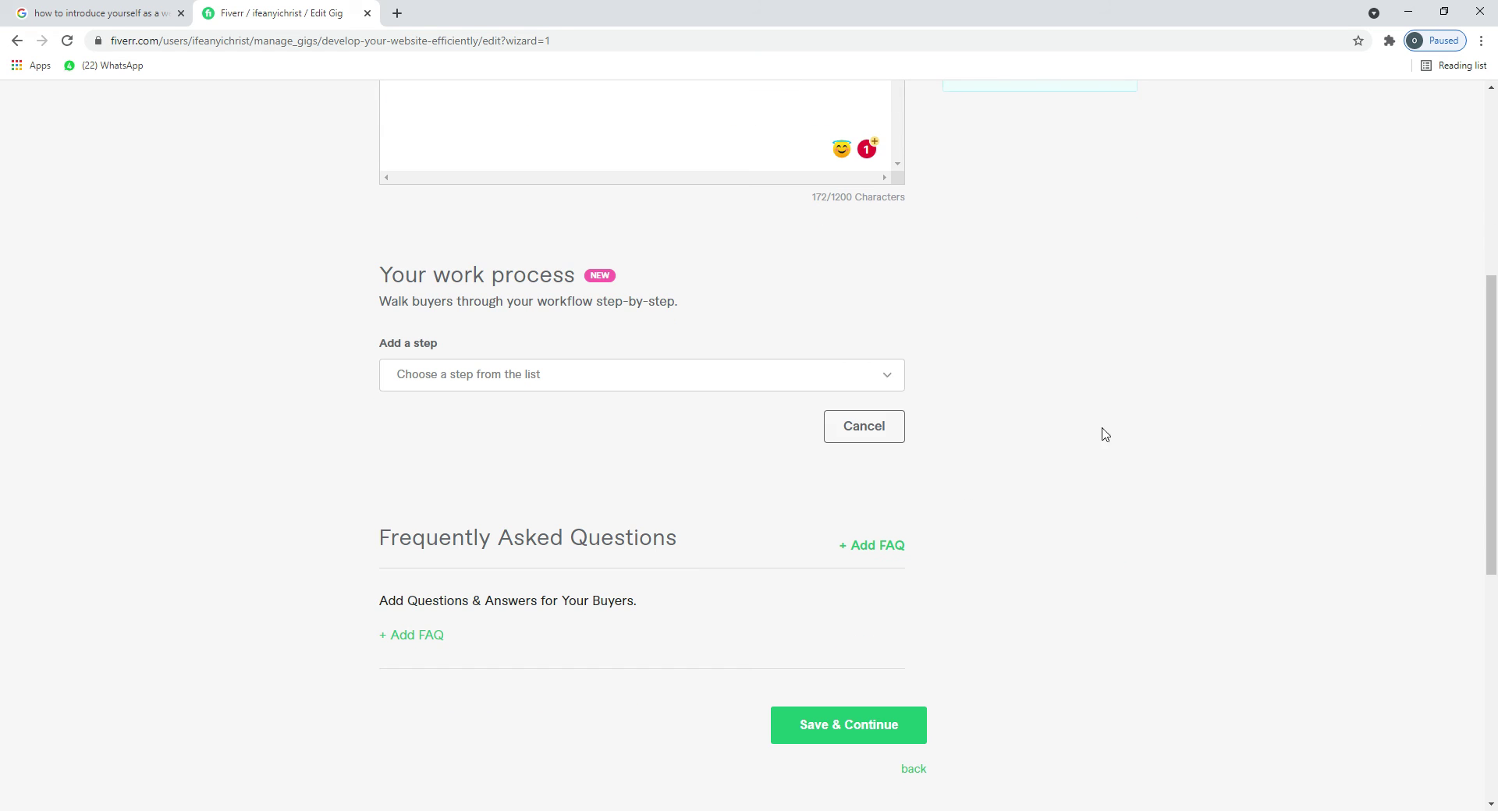
pyautogui.click(861, 427)
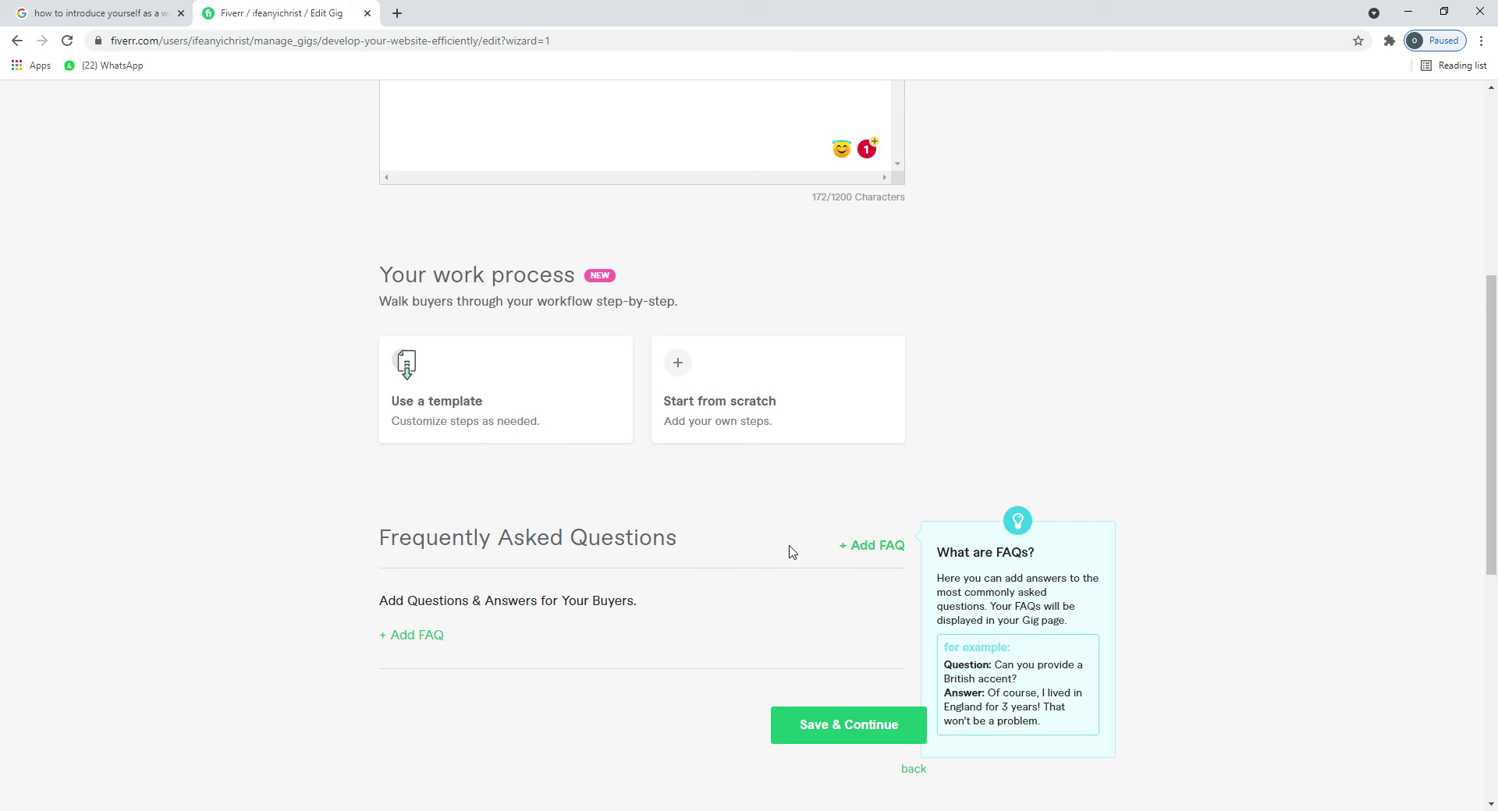
# Step: Add a new FAQ entry and begin its question with "do you also"
pyautogui.click(862, 548)
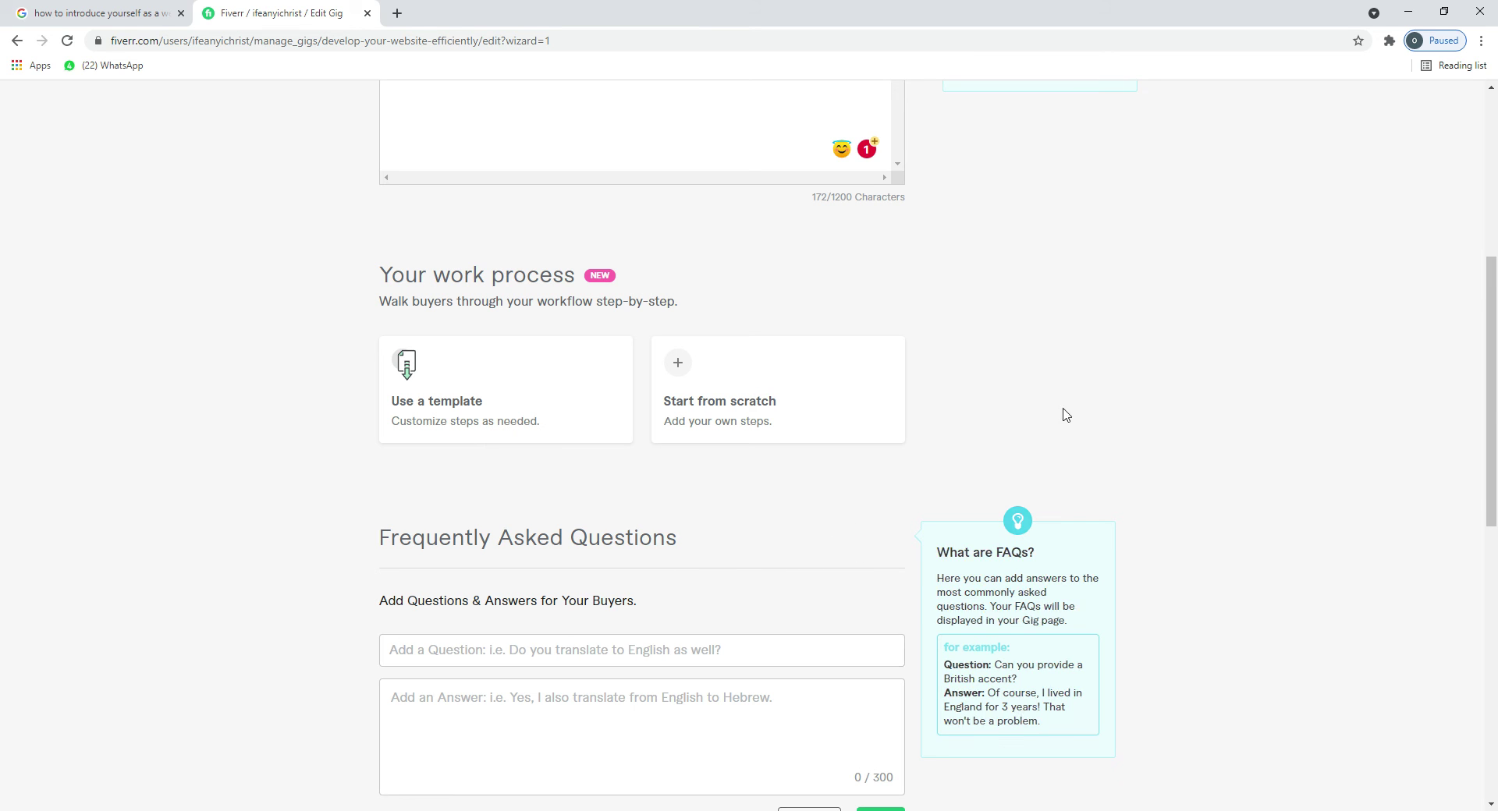
pyautogui.moveTo(1493, 401); pyautogui.dragTo(1494, 467)
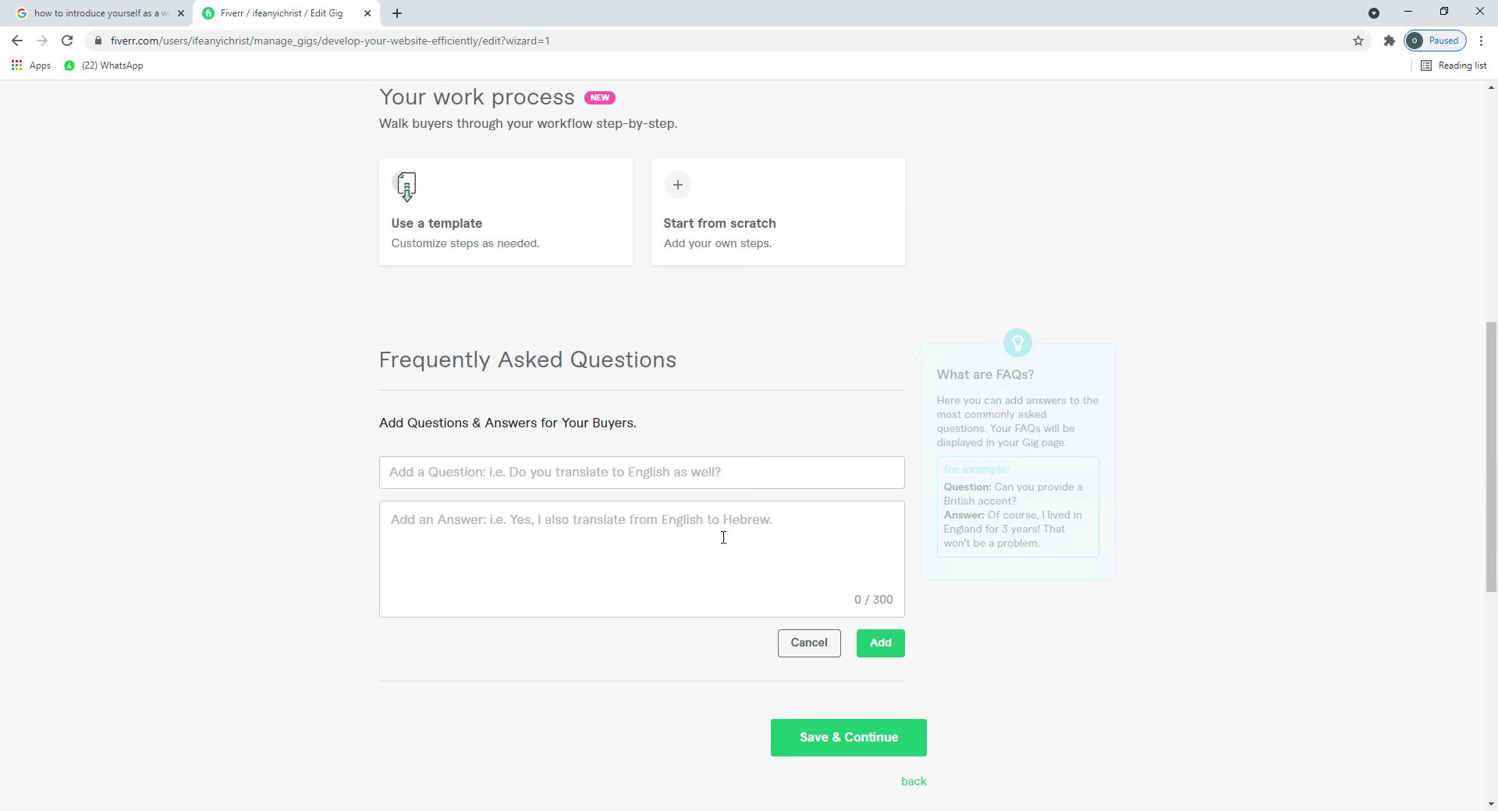
pyautogui.click(643, 484)
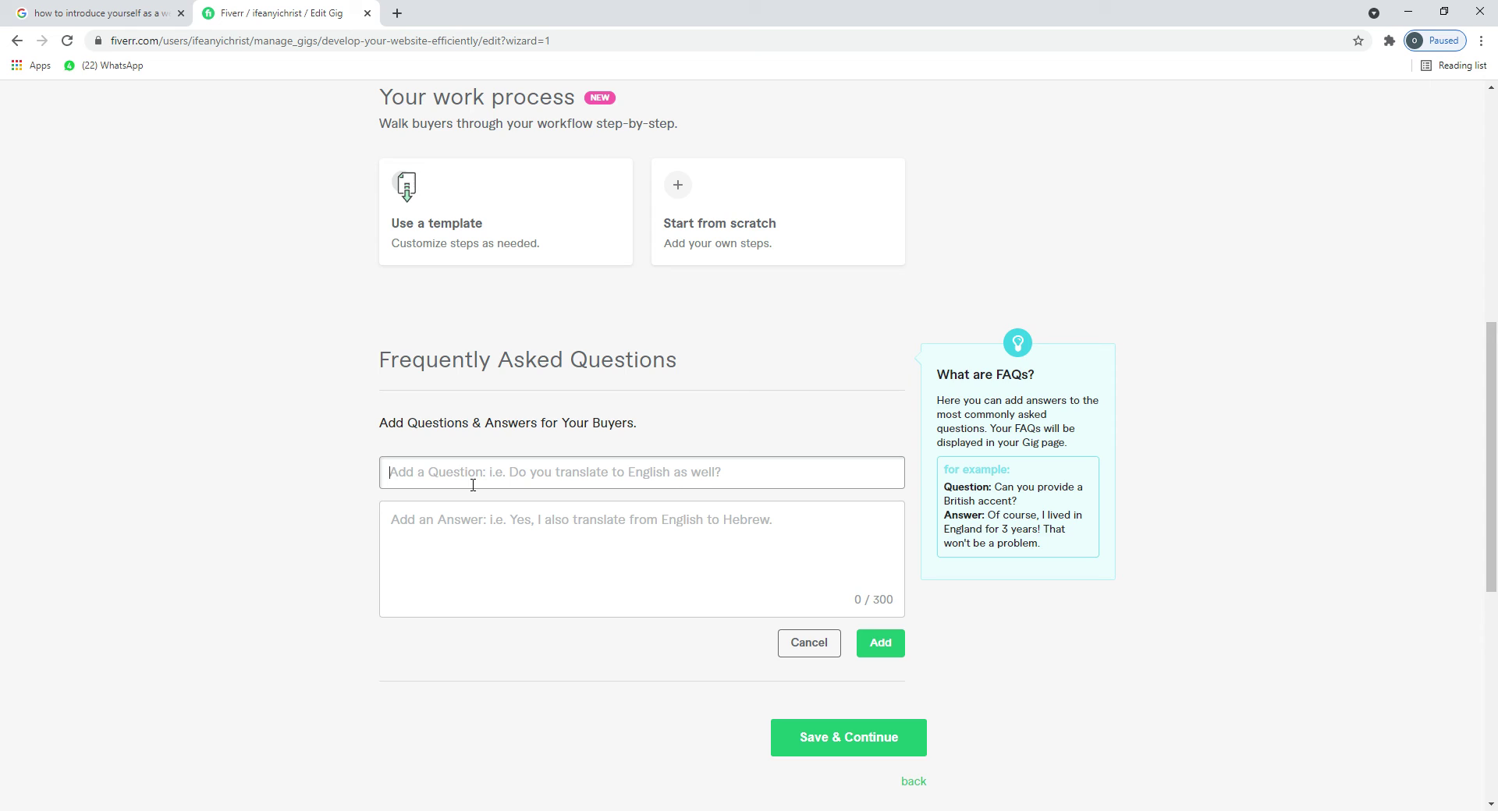
pyautogui.write('do ')
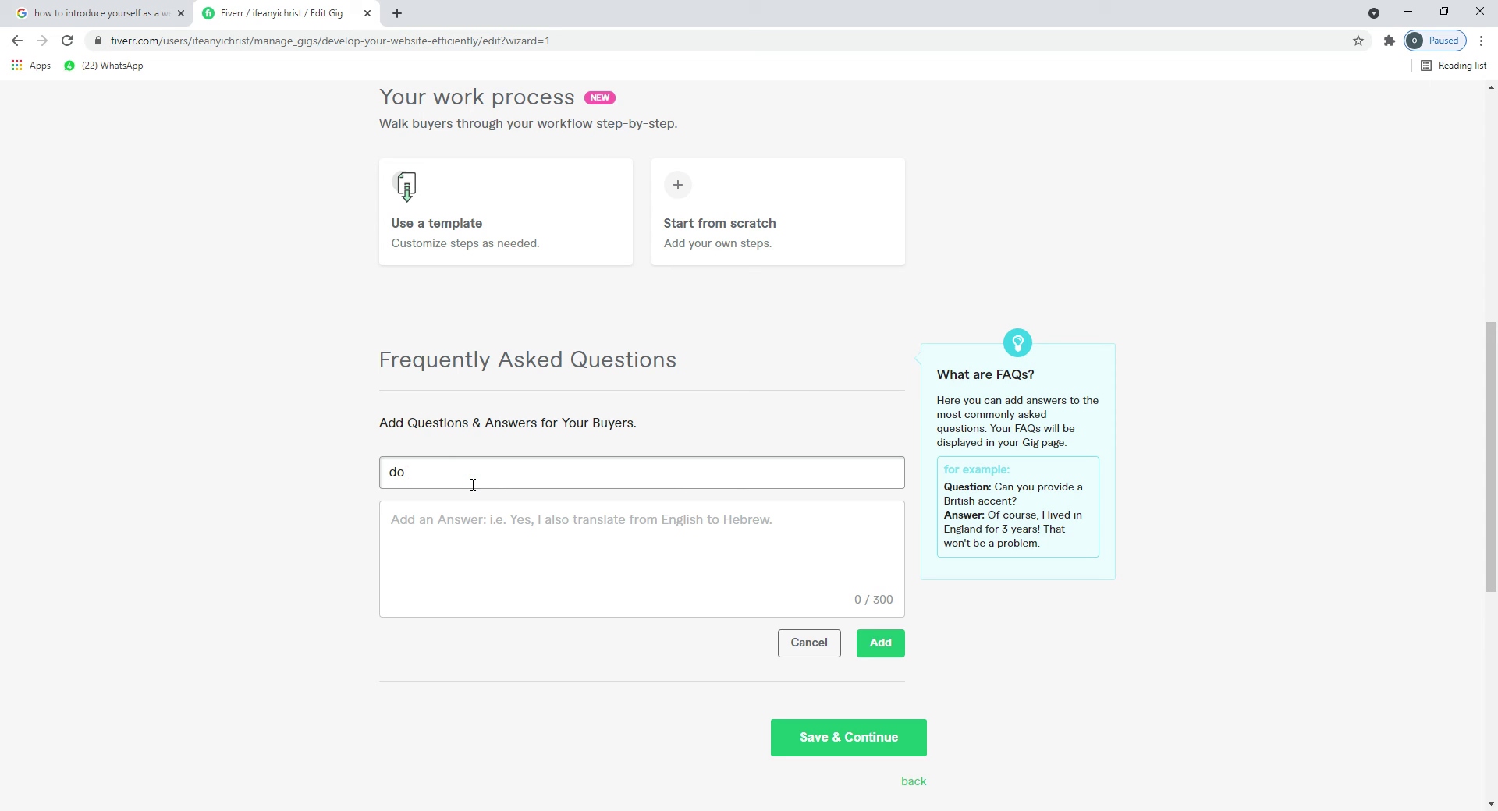
pyautogui.write('you')
pyautogui.write(' also')
pyautogui.write(' bul')
pyautogui.write('d')
pyautogui.press('BackSpace')
pyautogui.press('BackSpace')
pyautogui.write('iuld')
# Step: Replace the last word of the FAQ question so it reads "do you also develop web apps"
pyautogui.click(527, 540)
pyautogui.click(477, 472)
pyautogui.doubleClick(486, 482)
pyautogui.write('b')
pyautogui.press('BackSpace')
pyautogui.write('develop web app')
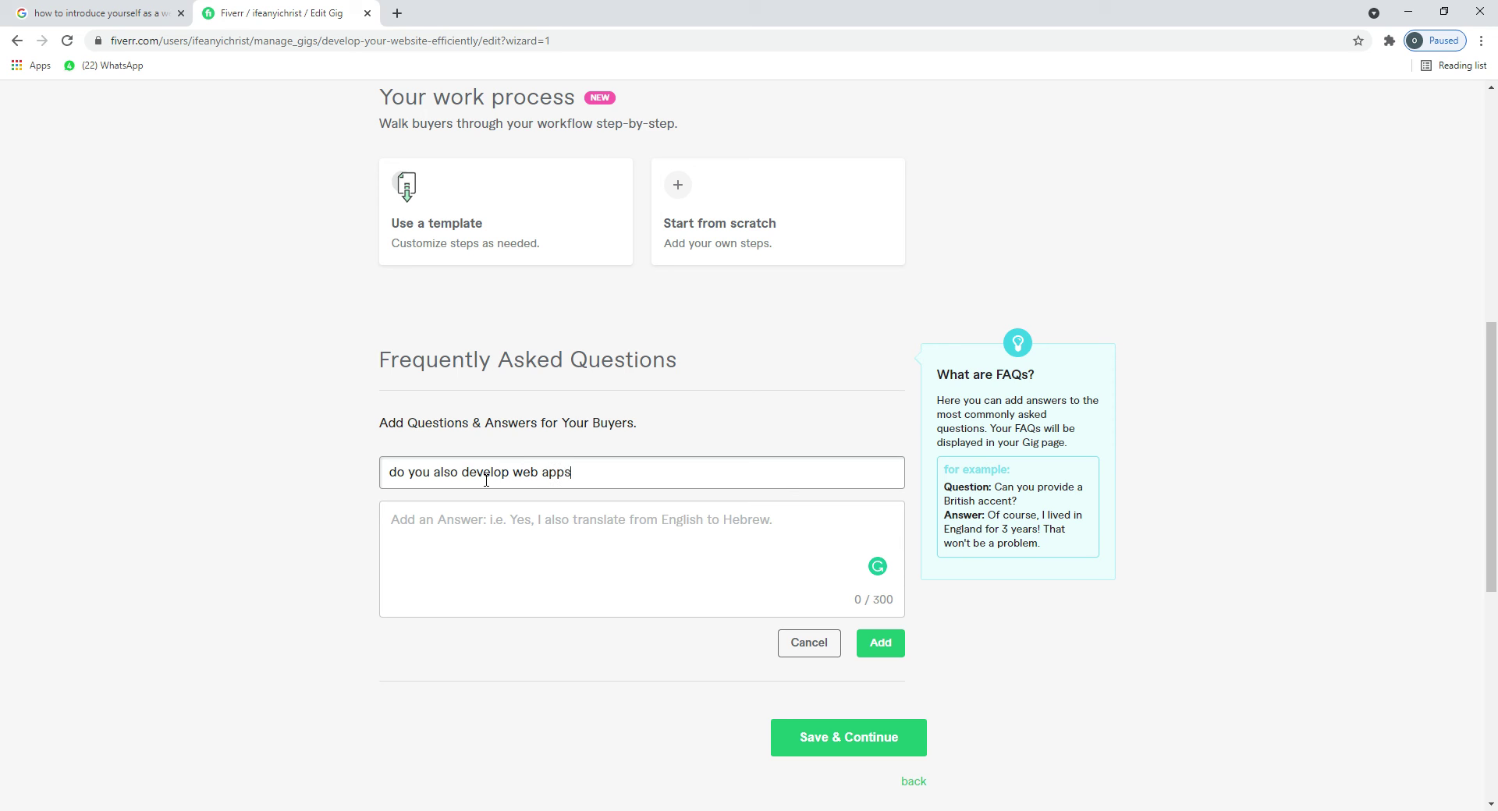
pyautogui.write('s')
# Step: Answer the FAQ with "Yes, i can also build your andiriod and apple application"
pyautogui.click(486, 523)
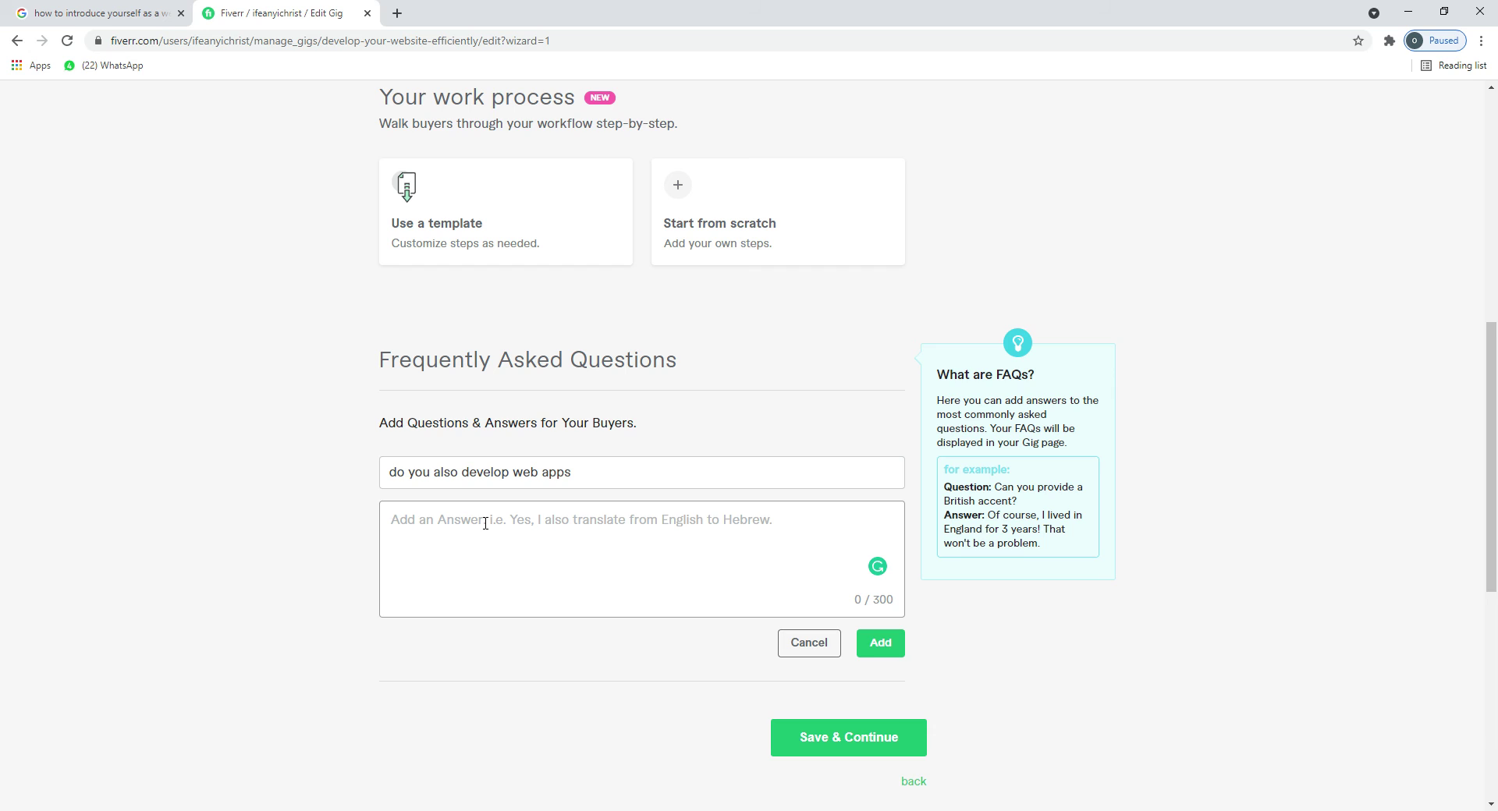
pyautogui.write('Yes, i ca')
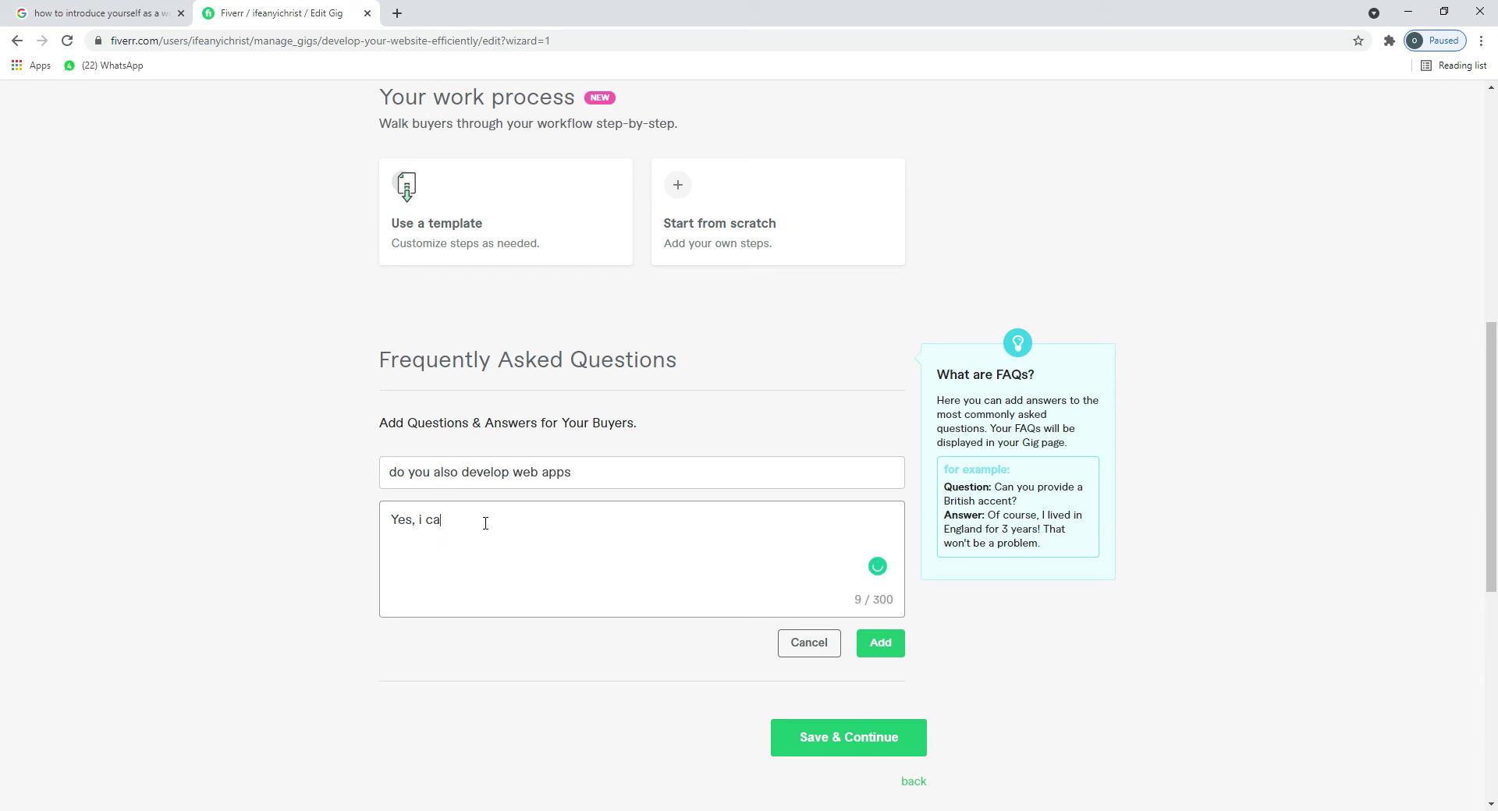
pyautogui.write('n also build your andiriod and')
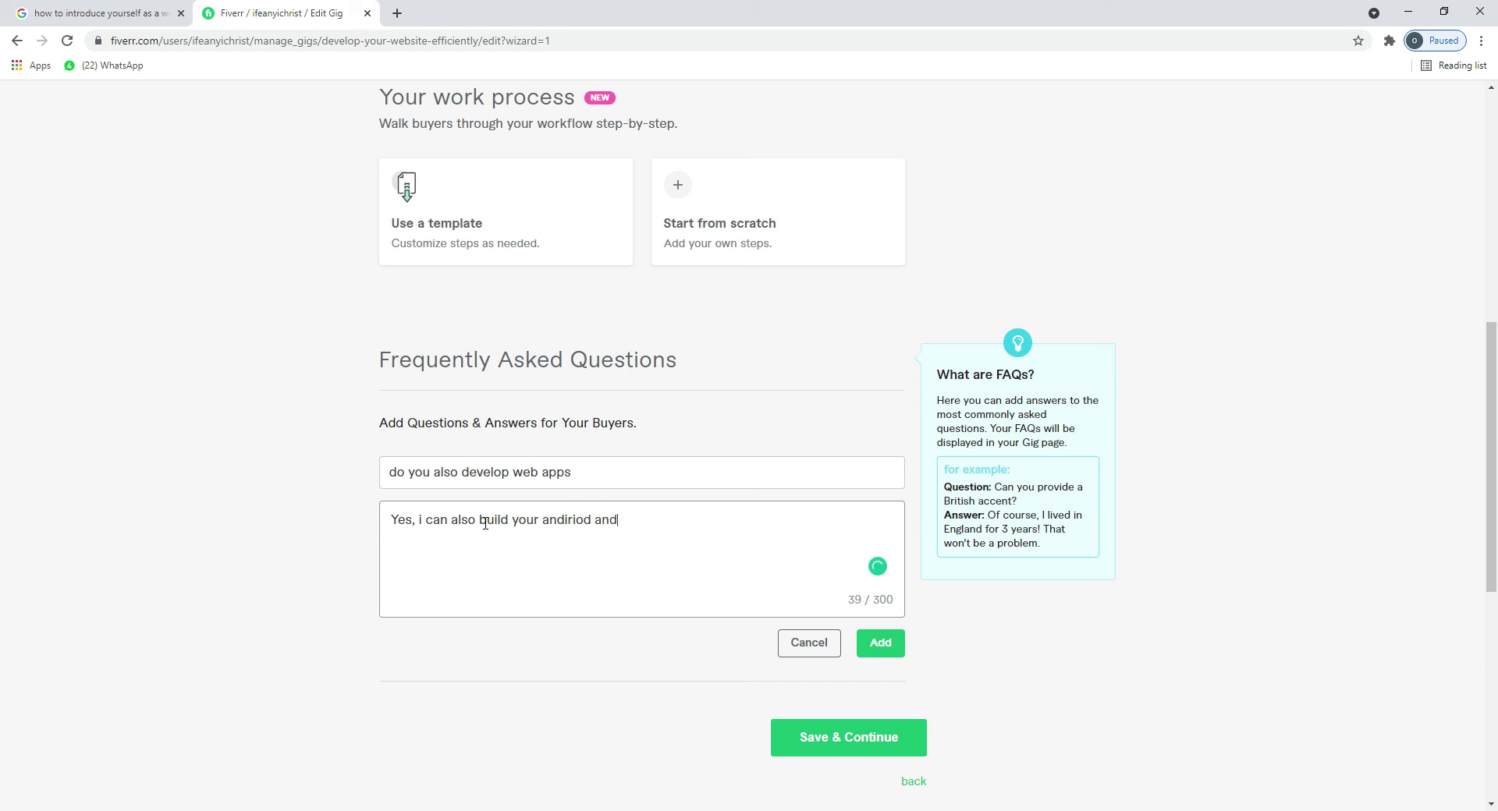
pyautogui.write(' apple applica')
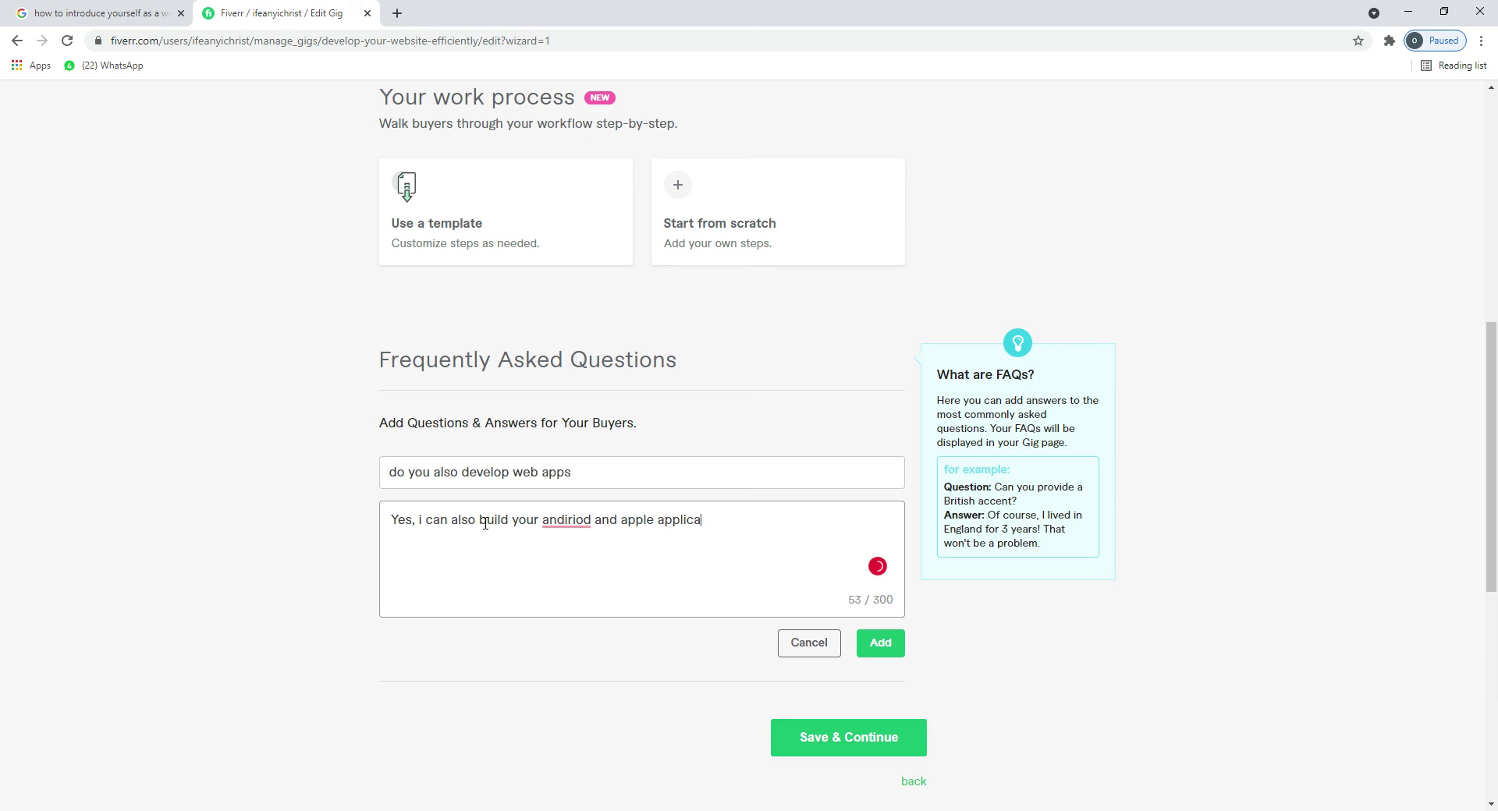
pyautogui.write('tion')
# Step: Correct the answer to "Yes, I can also build your android and apple application", add the FAQ entry and continue to the requirements stage
pyautogui.rightClick(564, 521)
pyautogui.click(568, 545)
pyautogui.rightClick(422, 522)
pyautogui.click(437, 543)
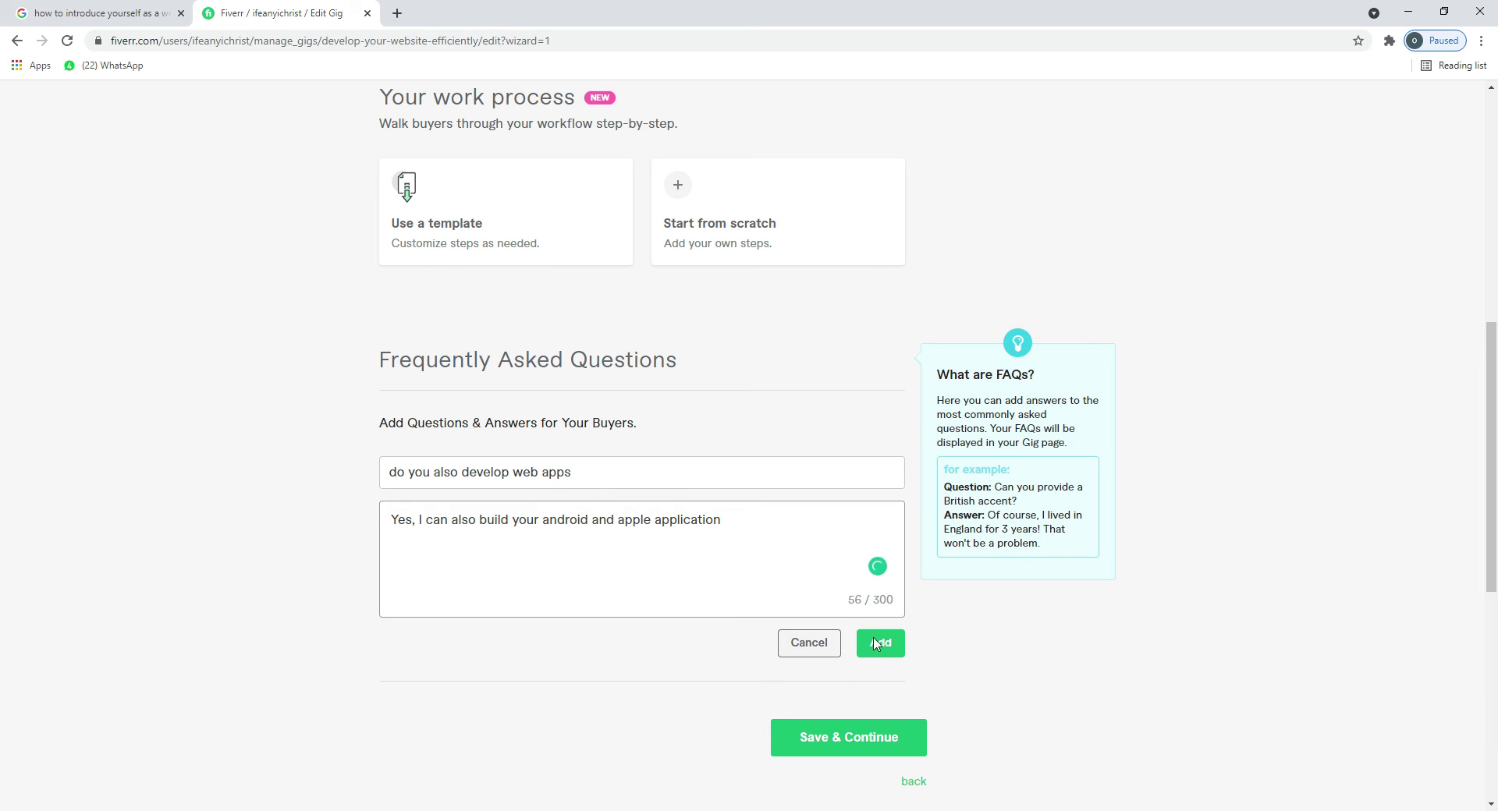
pyautogui.click(876, 644)
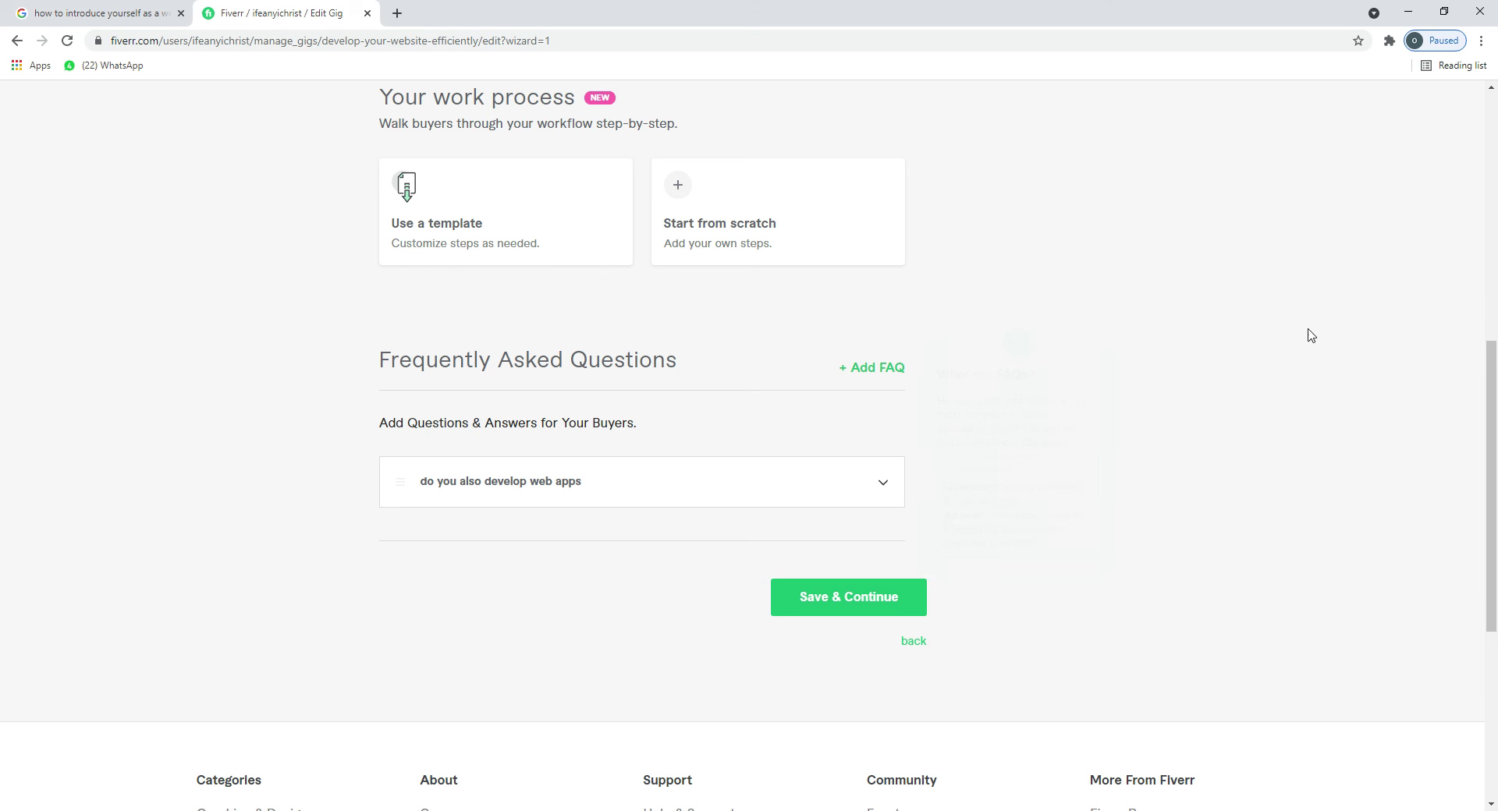
pyautogui.moveTo(1493, 465); pyautogui.dragTo(1494, 514)
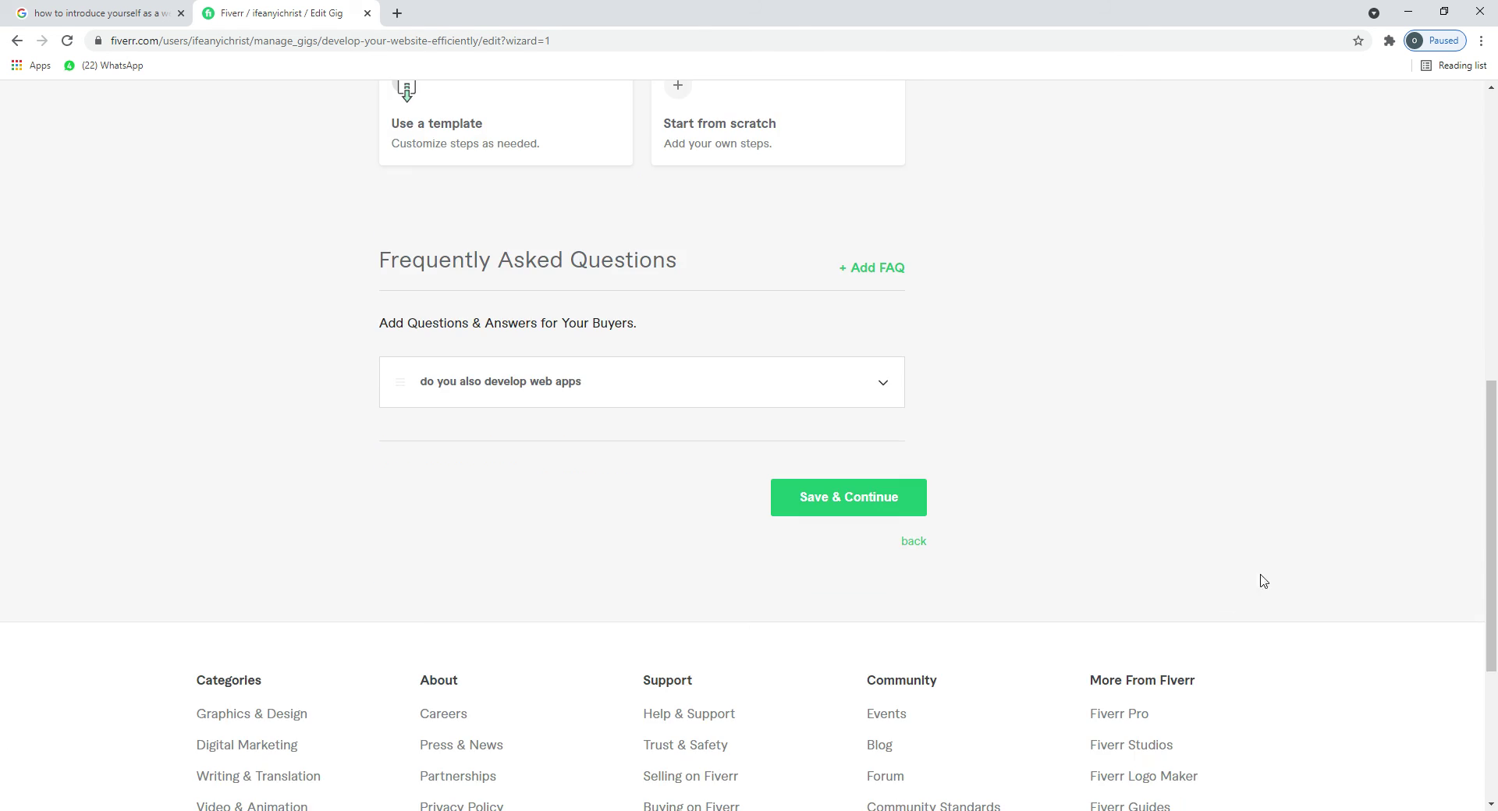
pyautogui.click(850, 508)
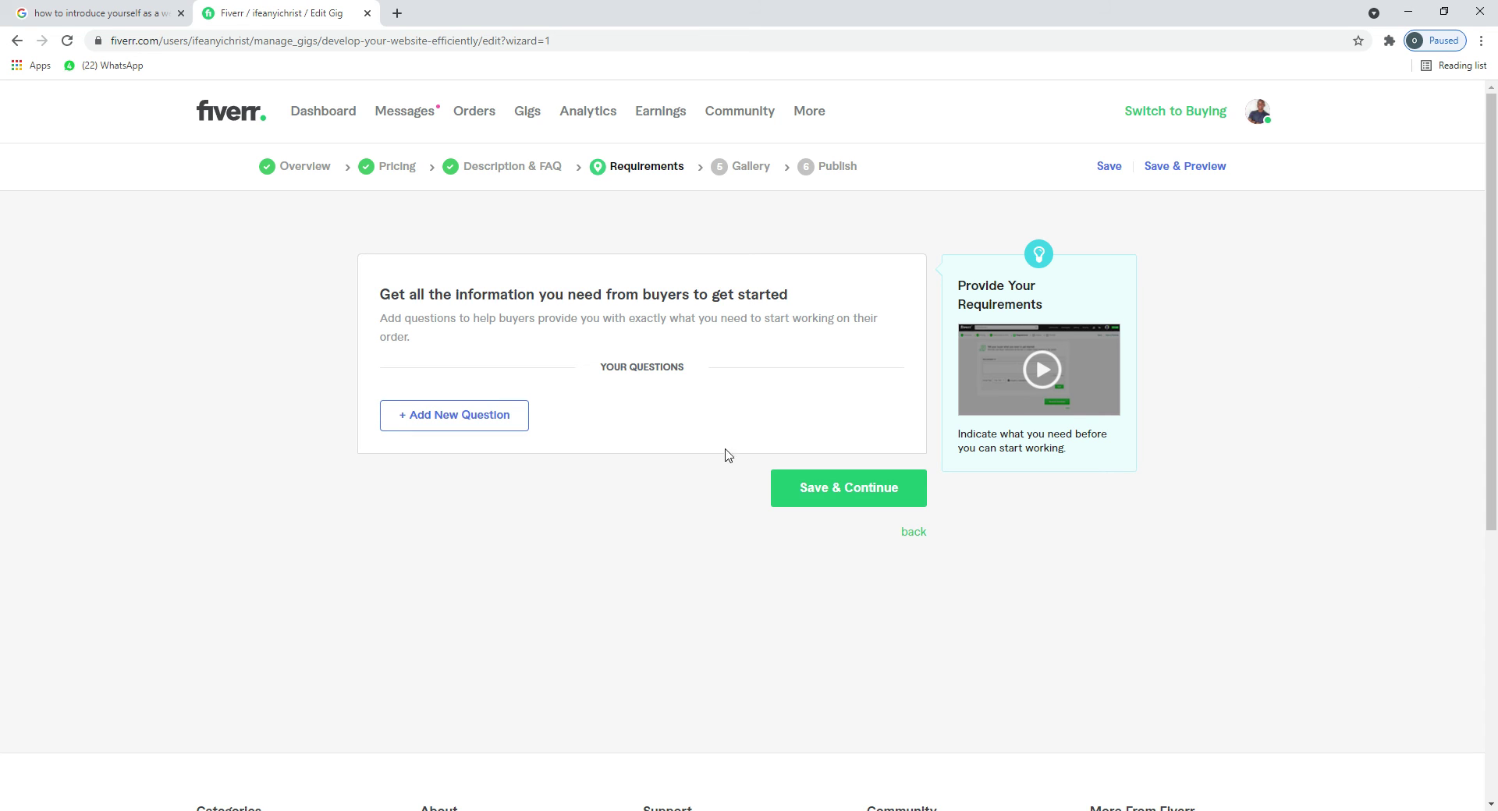
# Step: Start a new buyer question reading "i will requre you provide me with the neccerary information needed for web development"
pyautogui.click(448, 415)
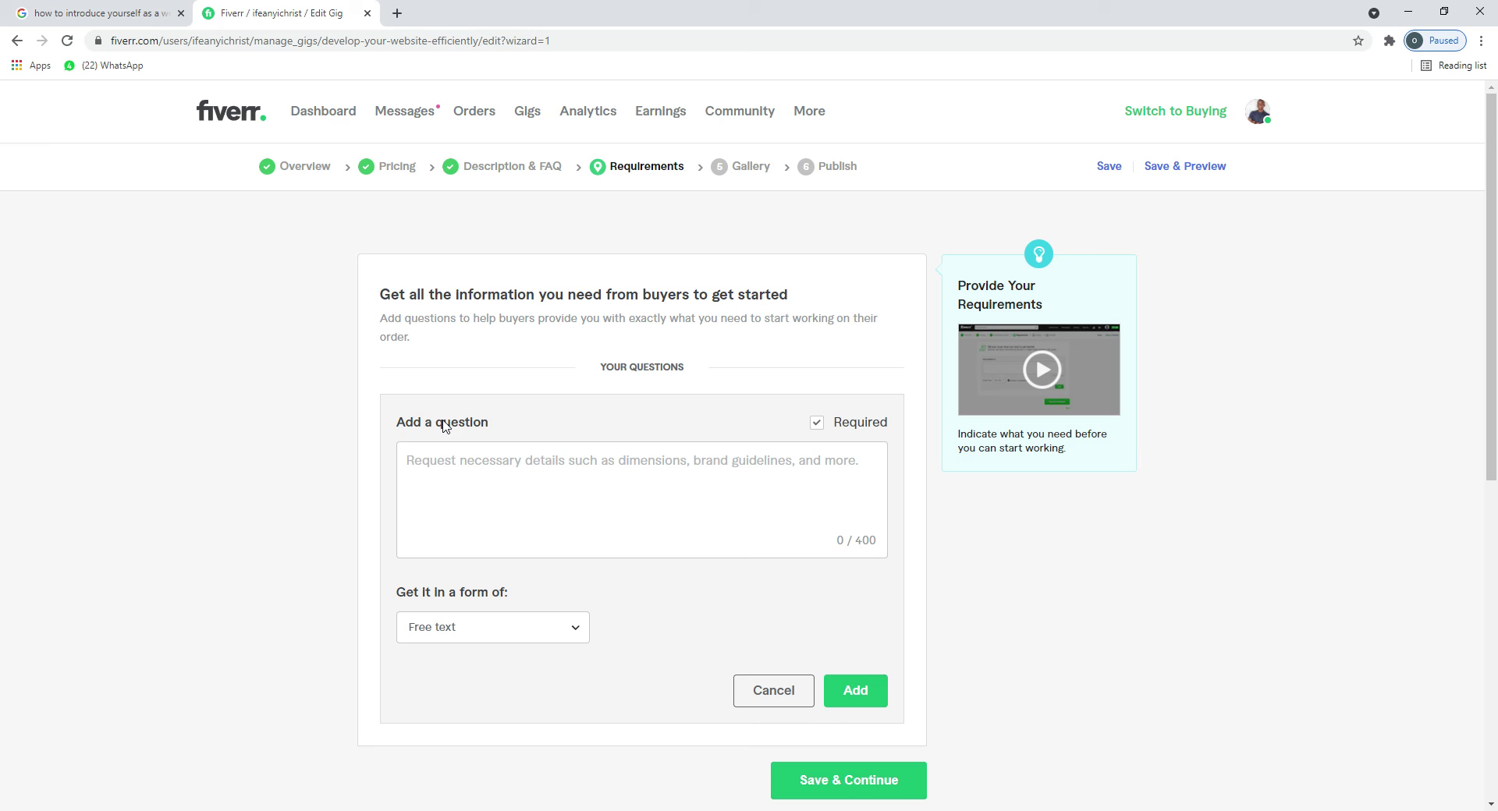
pyautogui.click(525, 482)
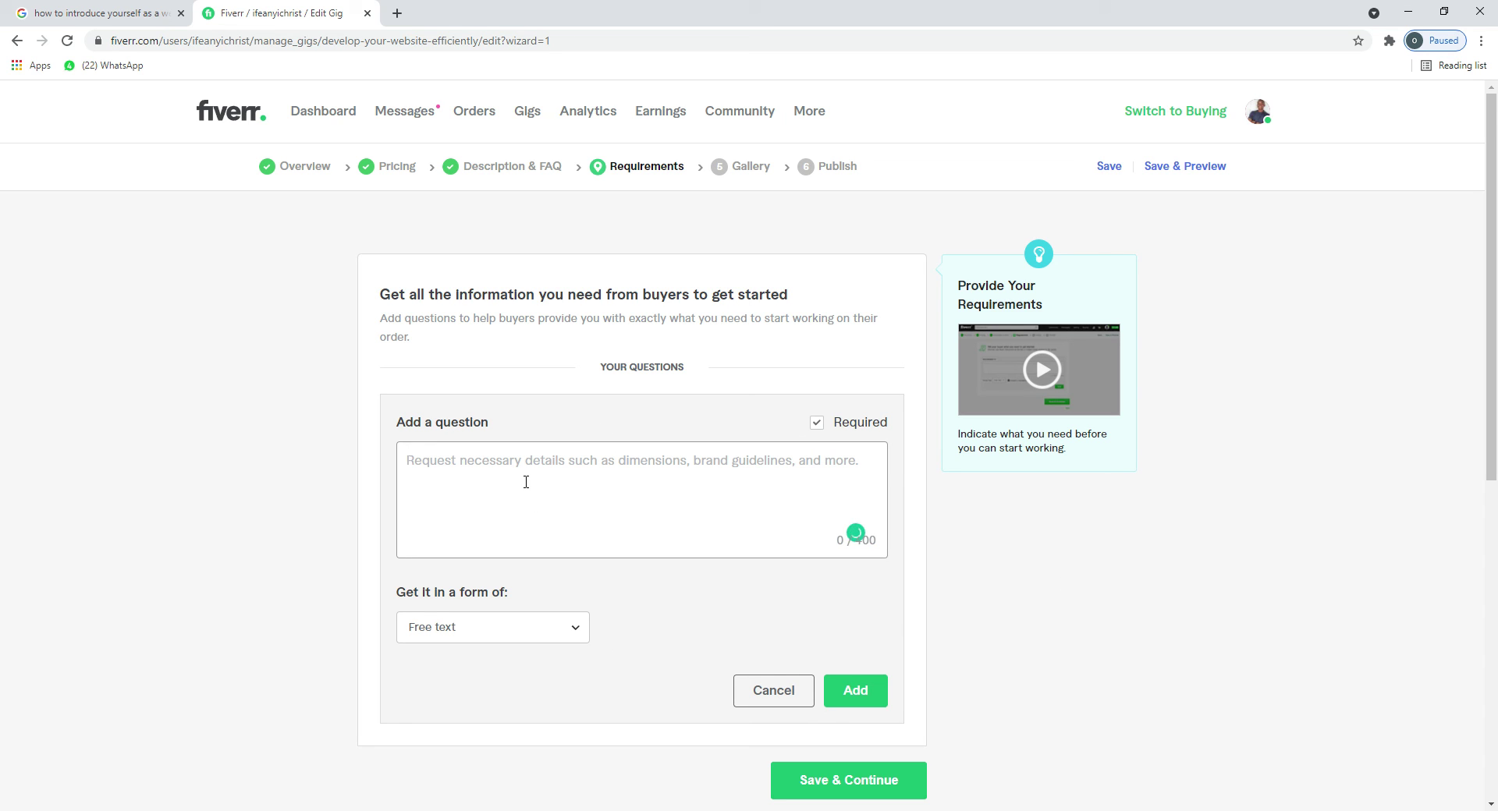
pyautogui.write('i wqill')
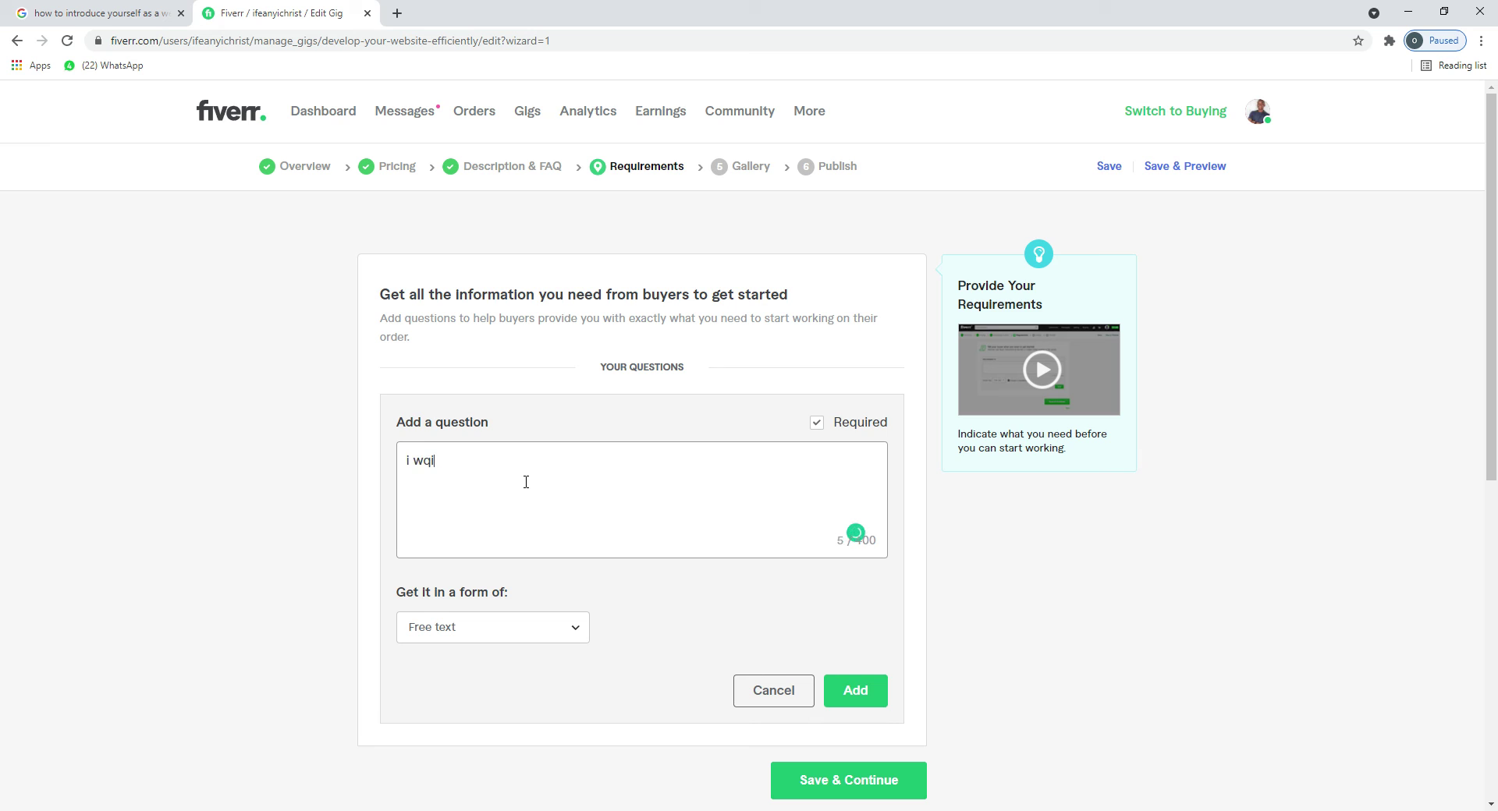
pyautogui.press('BackSpace')
pyautogui.press('BackSpace')
pyautogui.write('ill requre you provi')
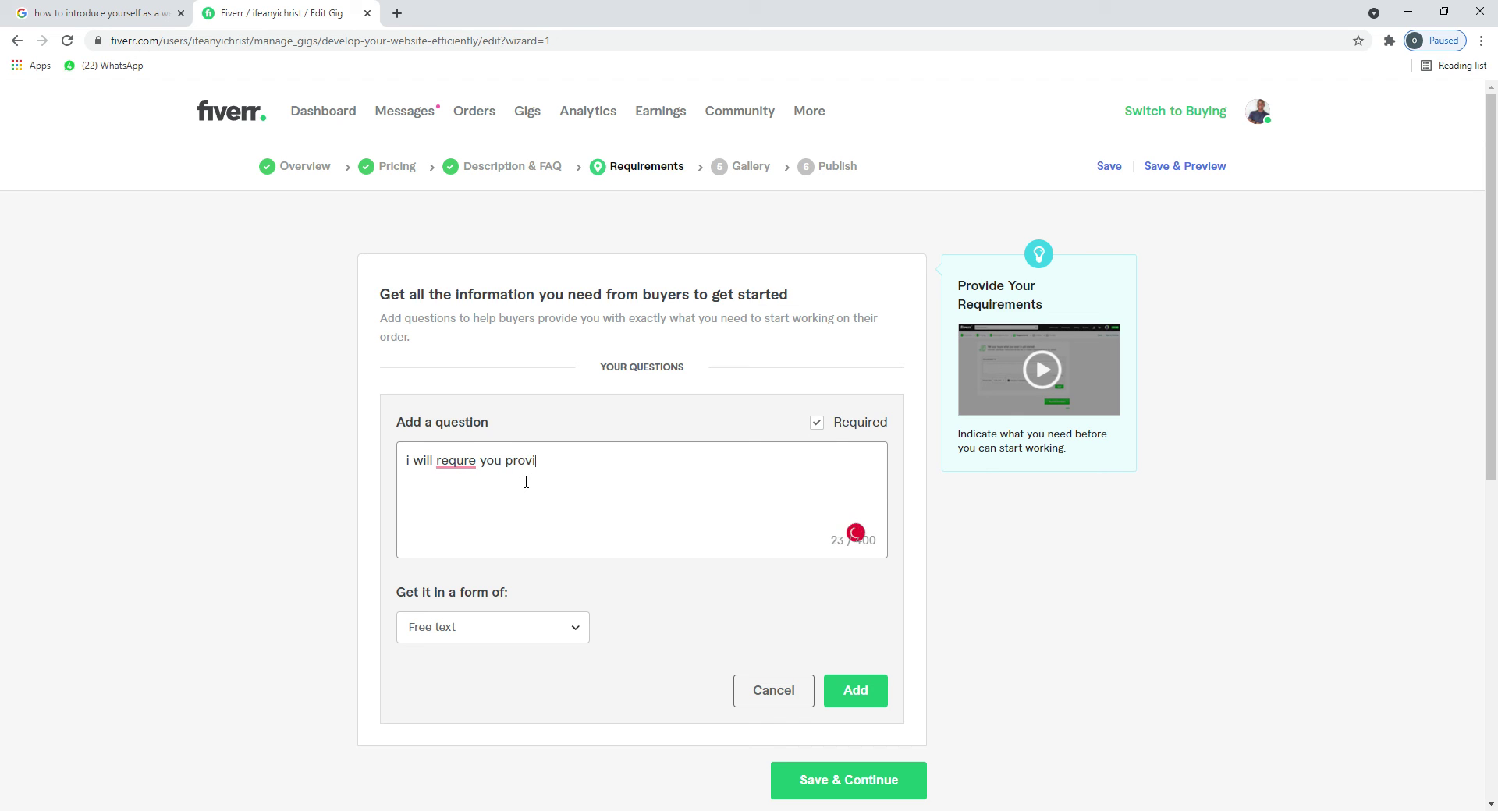
pyautogui.write('de me with the neccerary inf')
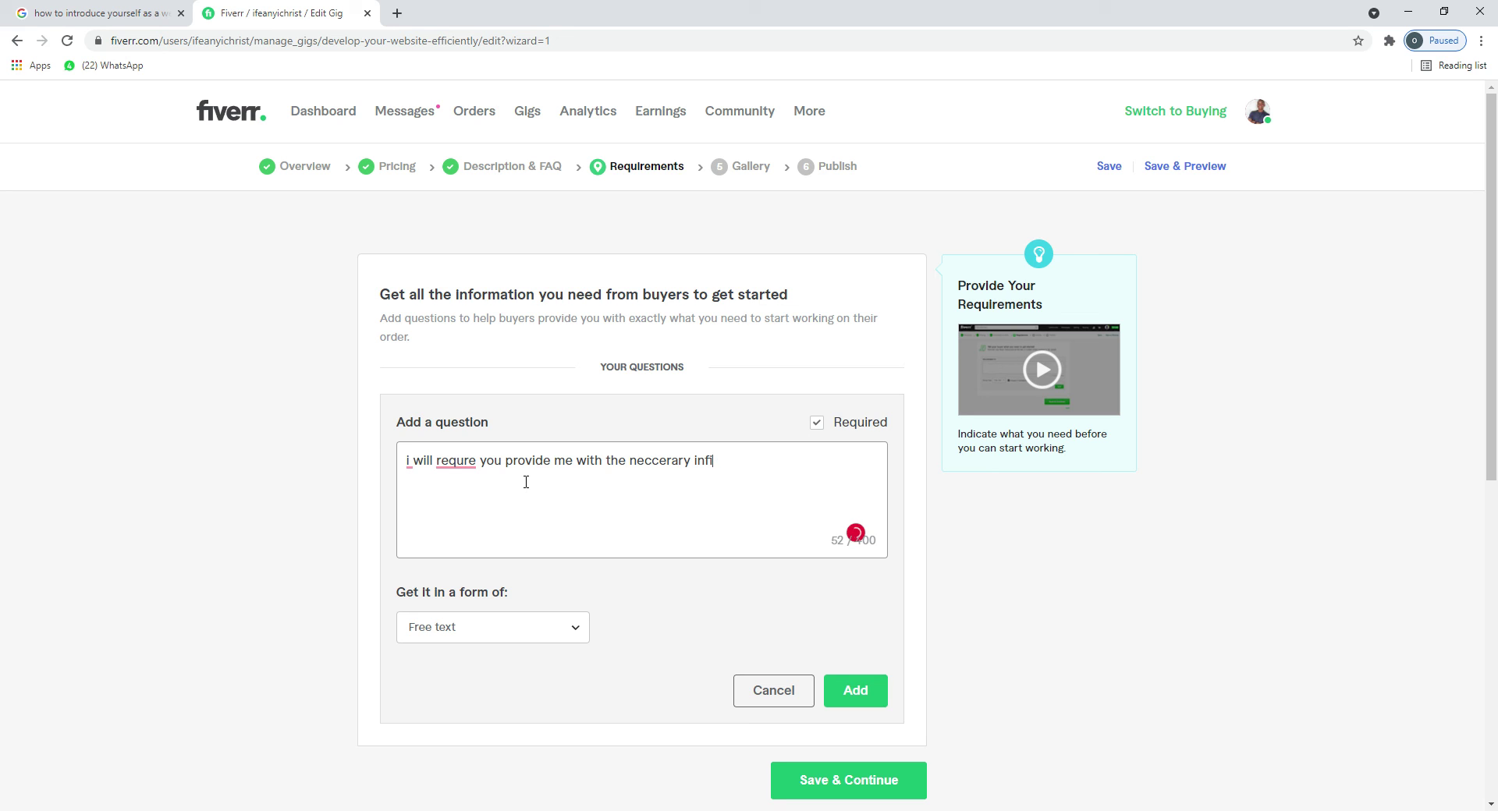
pyautogui.write('oe')
pyautogui.write('ma')
pyautogui.write('tion ')
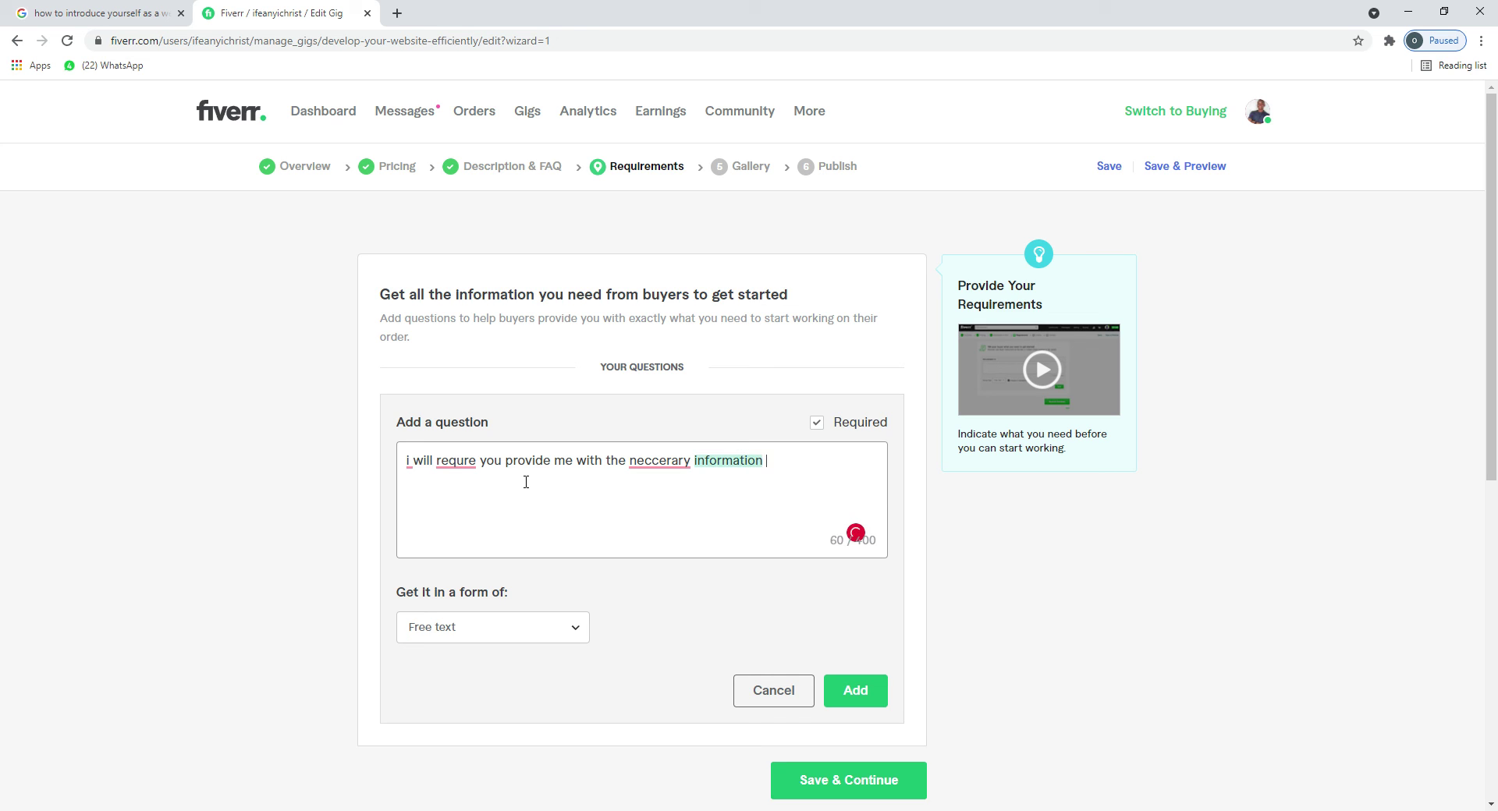
pyautogui.write('neede')
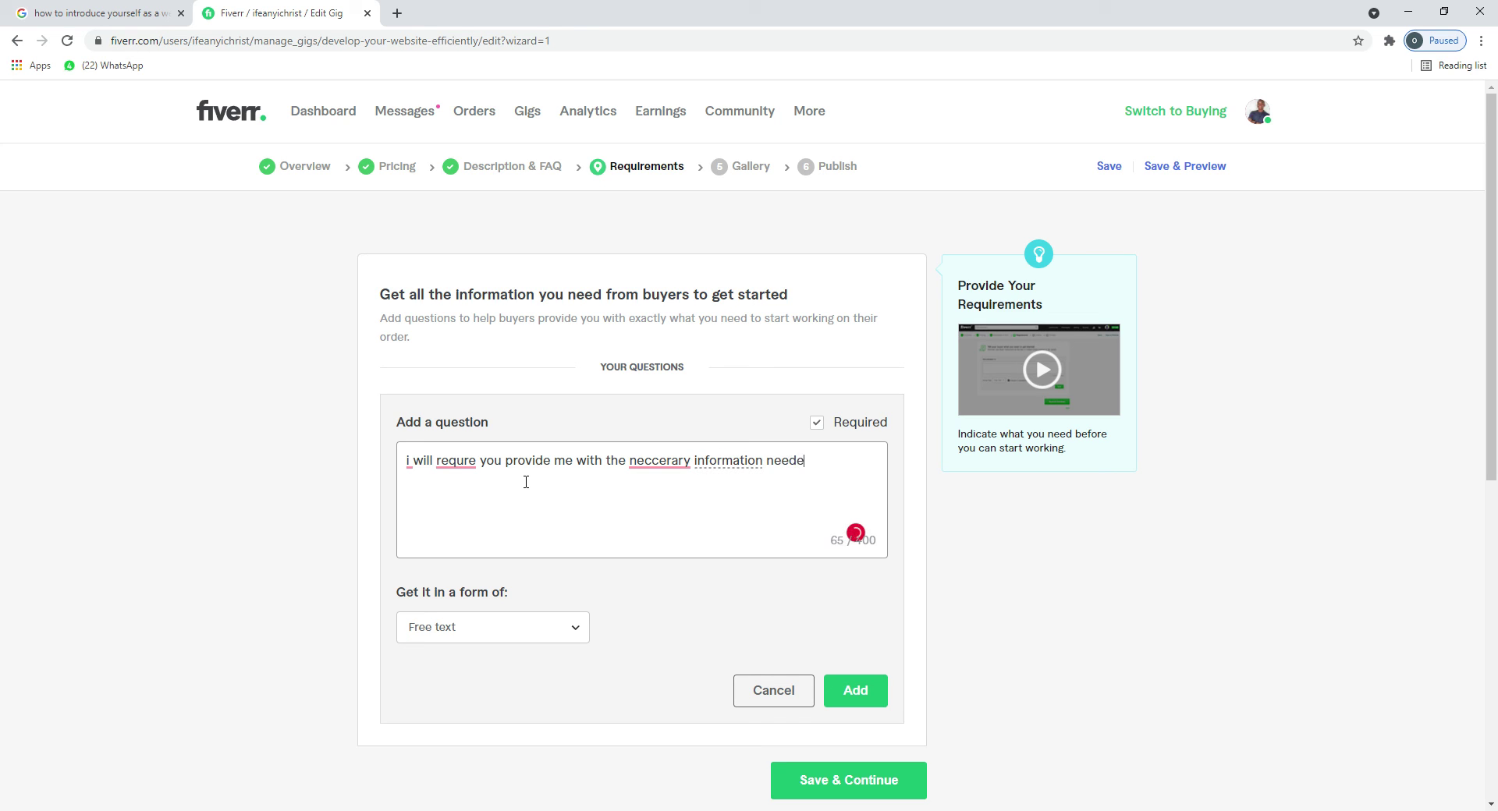
pyautogui.write('d for web development')
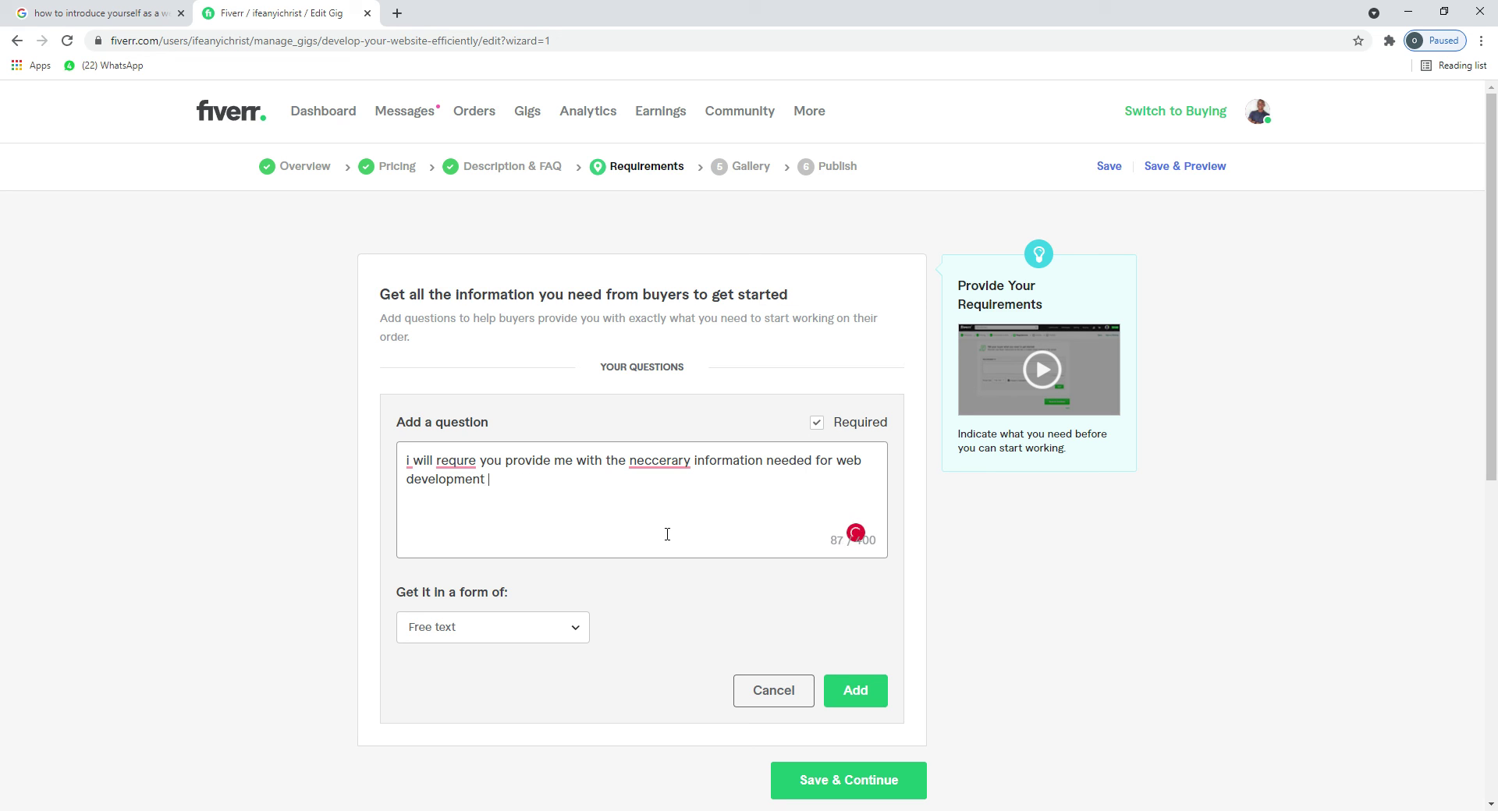
# Step: Correct the question to "I will require you provide me with the necessary information needed for web development."
pyautogui.moveTo(659, 462)
pyautogui.click(660, 493)
pyautogui.moveTo(435, 457)
pyautogui.click(452, 489)
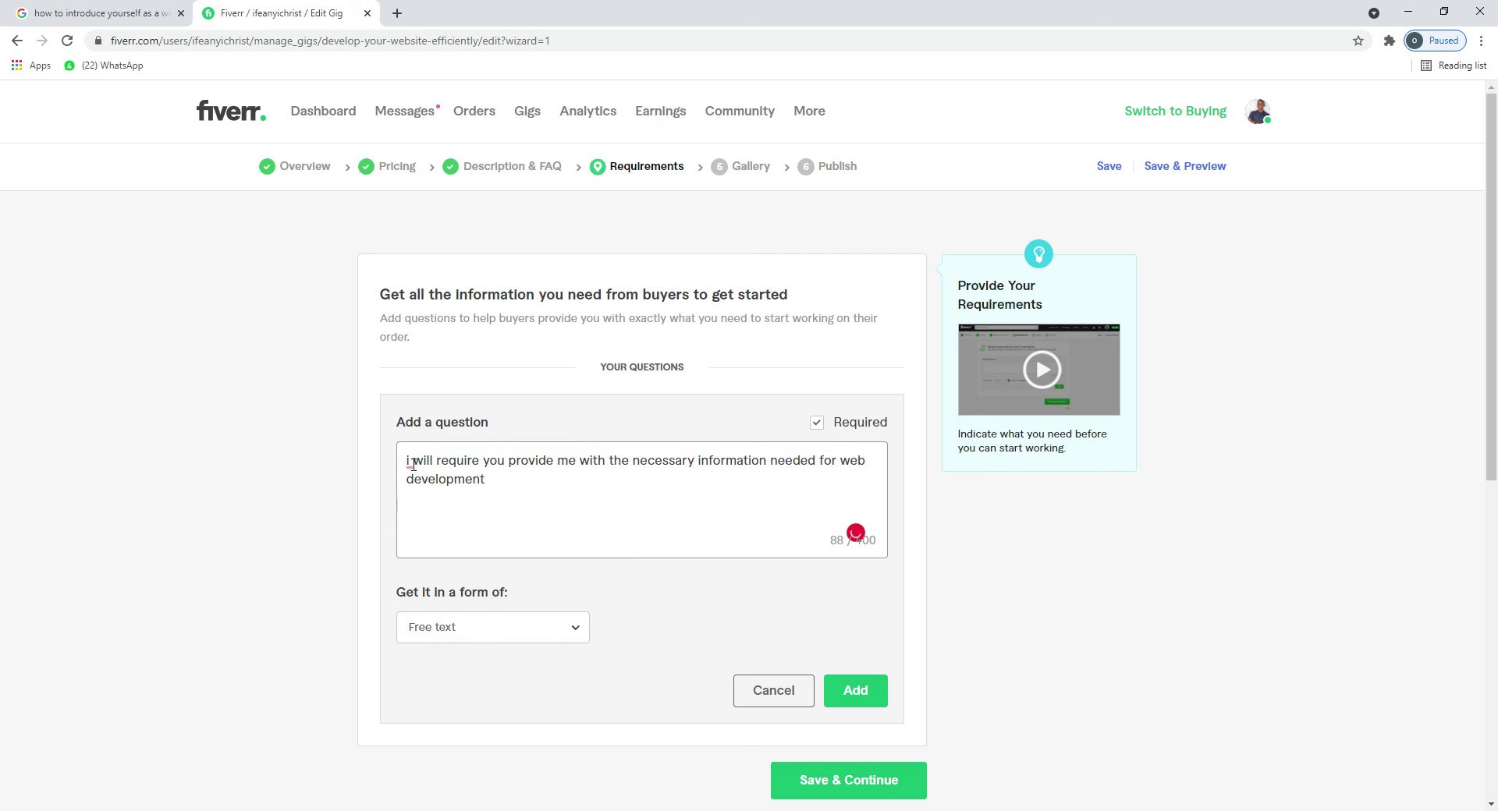
pyautogui.moveTo(410, 463)
pyautogui.click(426, 491)
pyautogui.write('t')
# Step: Fix the question's wording to "to provide", then add it and continue to the gallery stage
pyautogui.scroll(-1, 1482, 424)
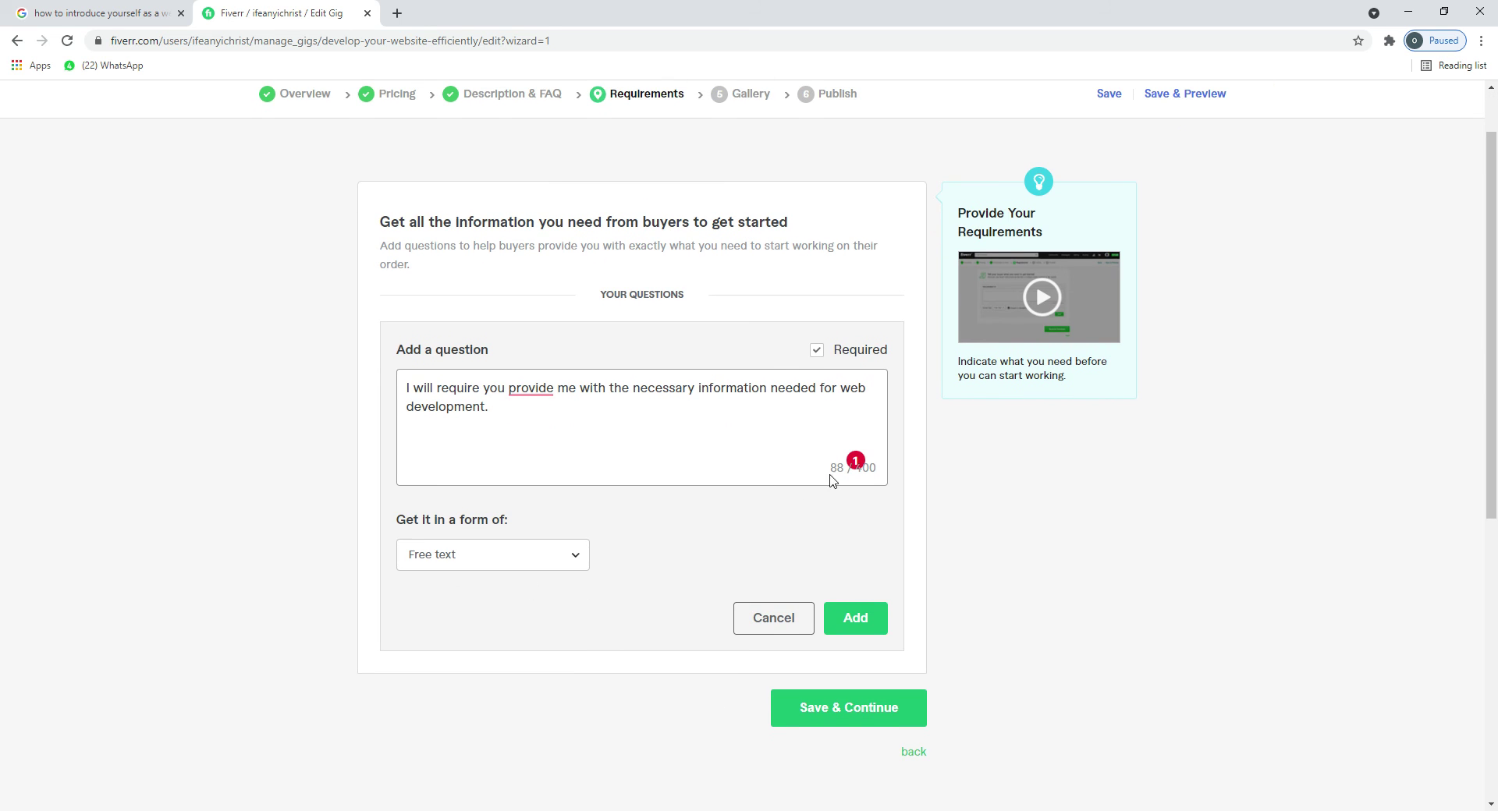
pyautogui.click(539, 394)
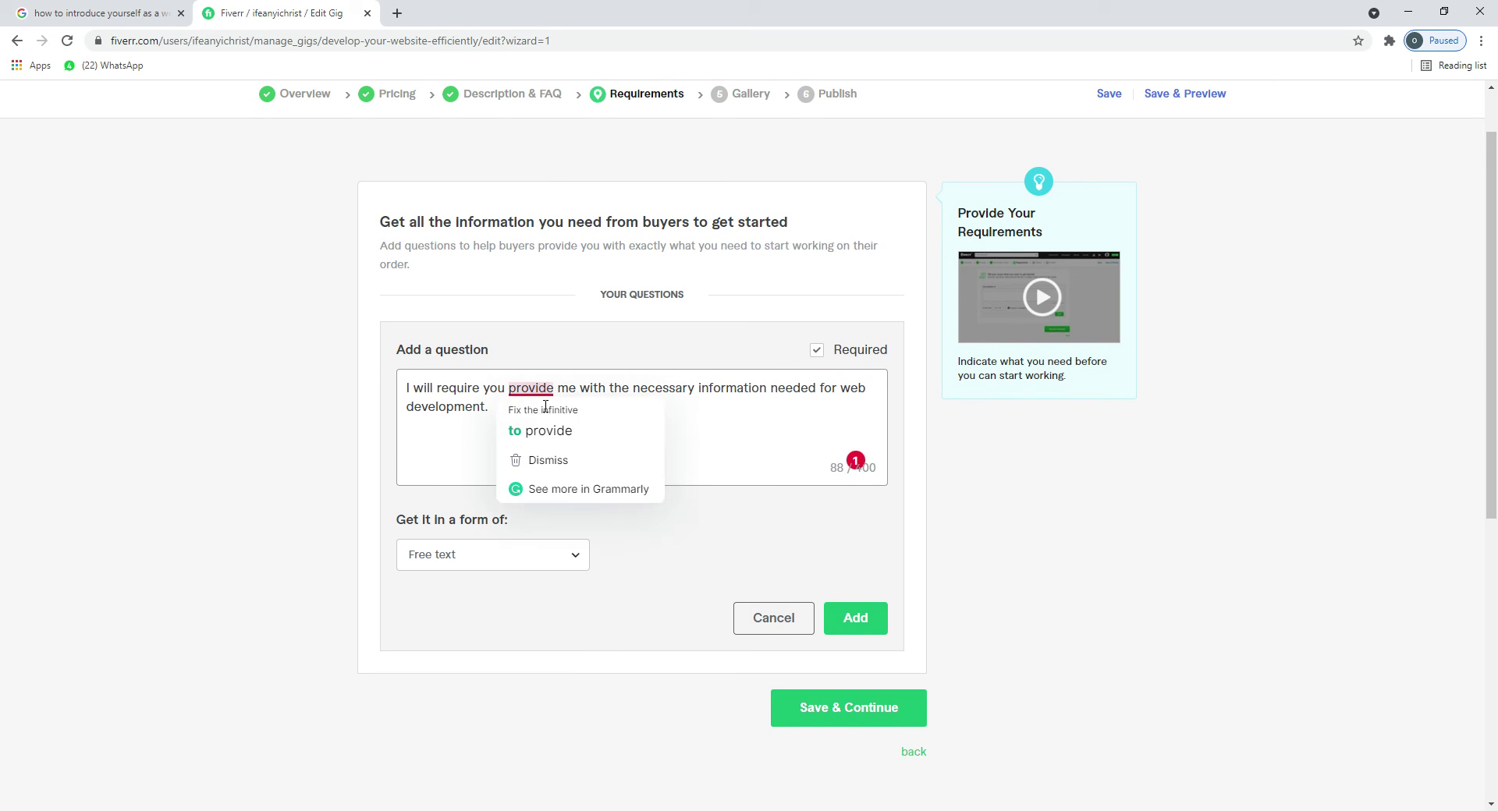
pyautogui.click(544, 433)
pyautogui.click(860, 615)
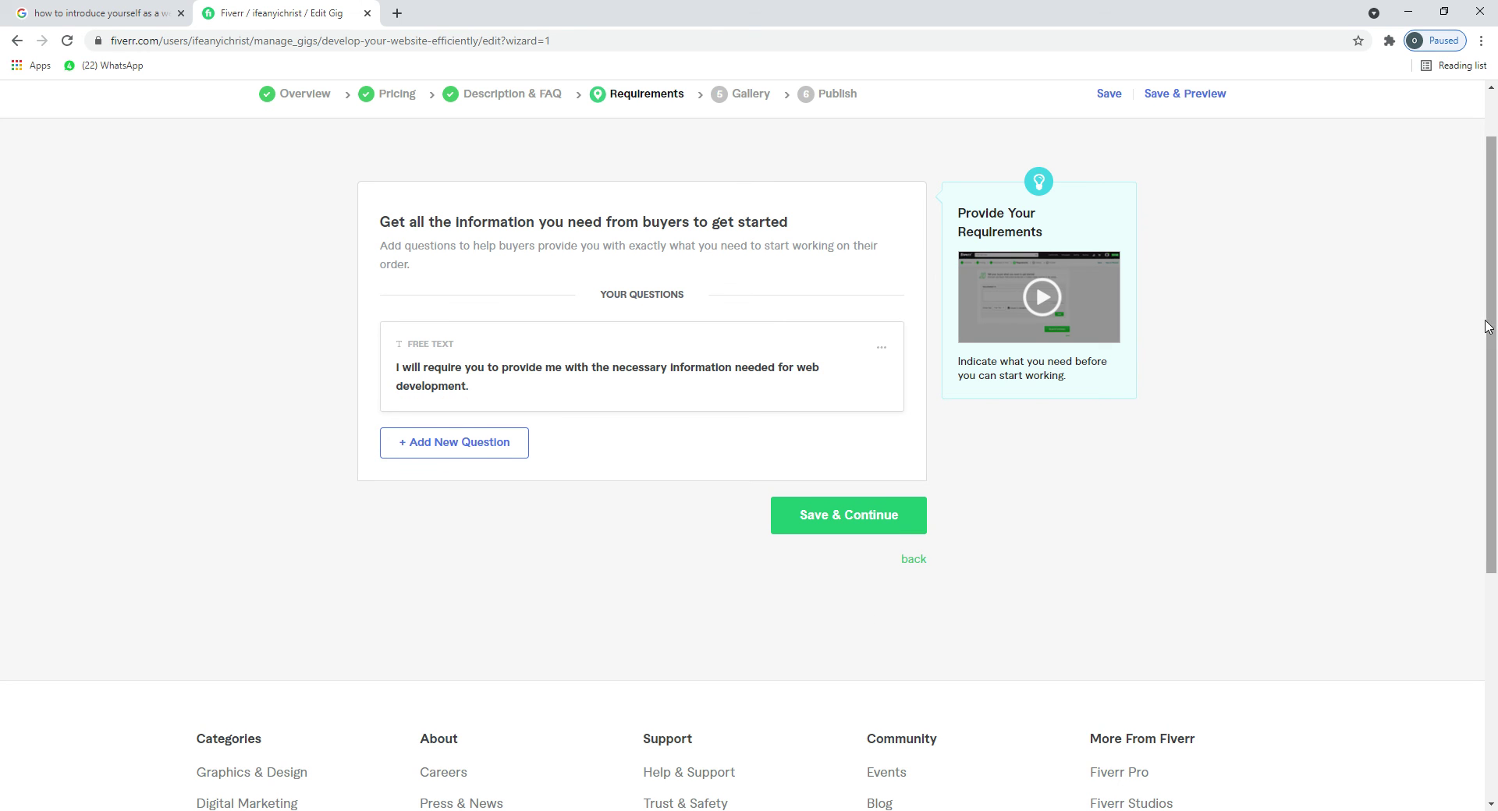
pyautogui.scroll(1, 1495, 324)
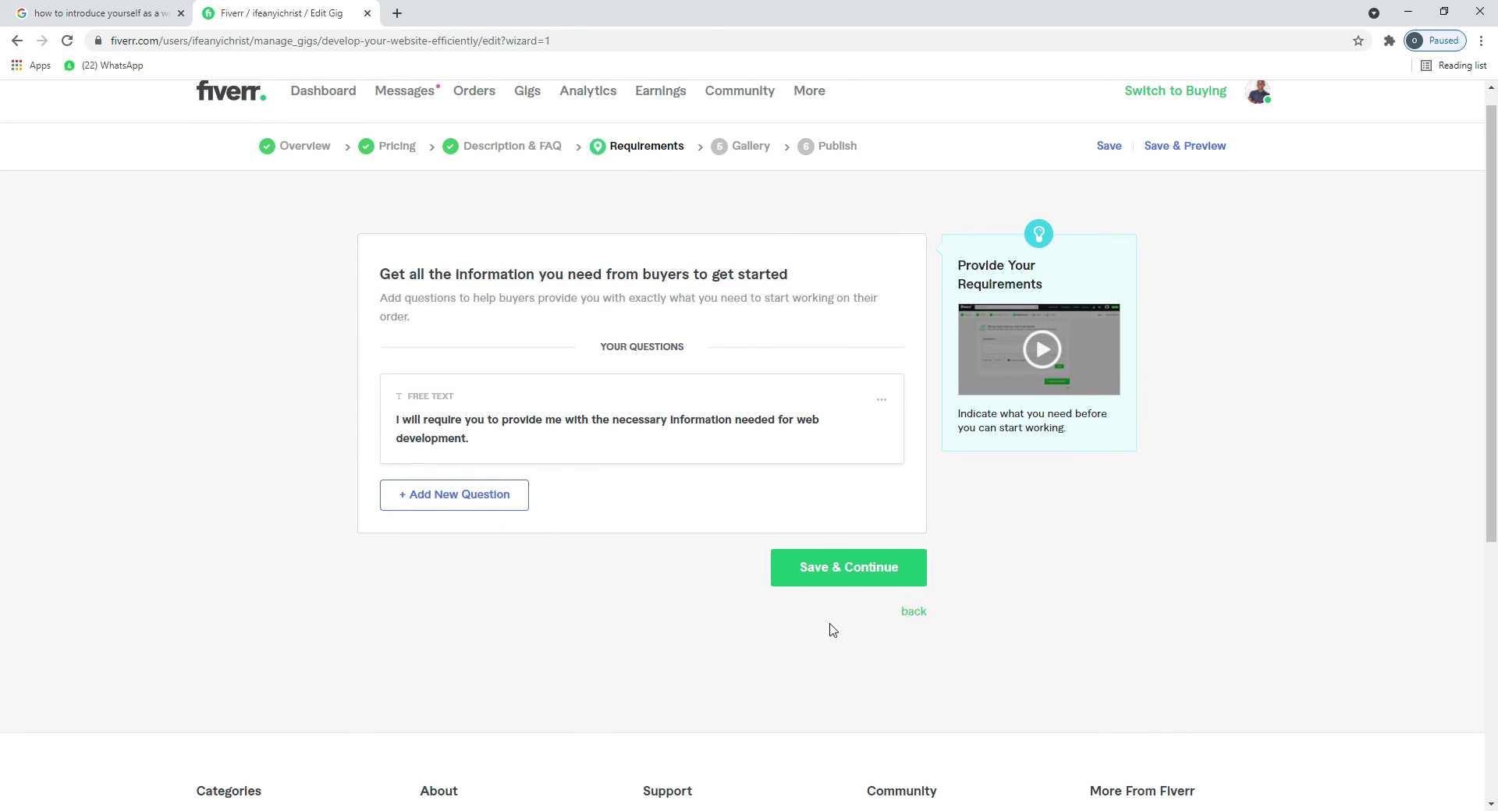
pyautogui.click(844, 578)
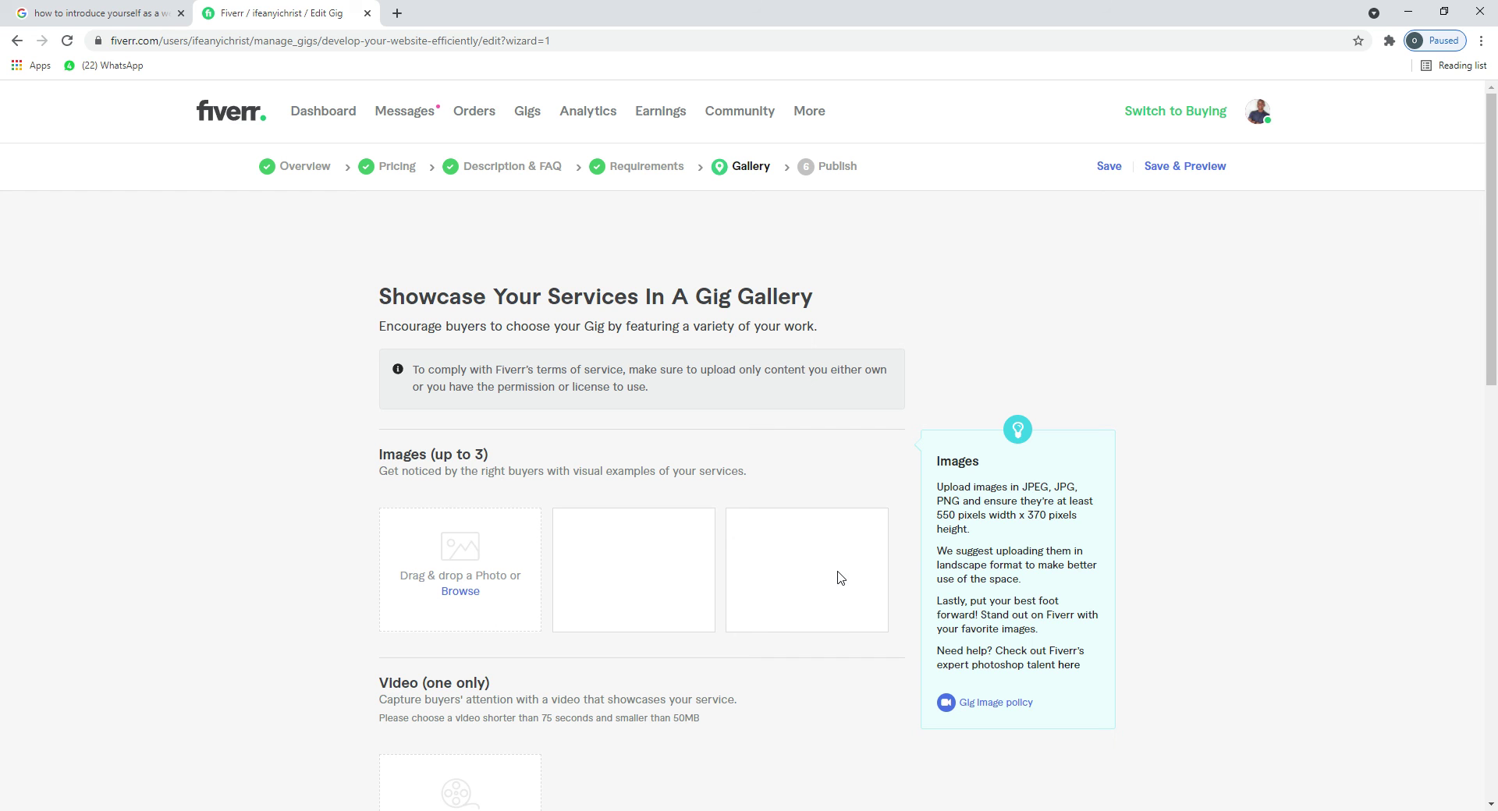
# Step: Upload three food website images to the gallery: the three-dish layout, "Healthy, hearty meals await. See you soon!" and "Wholesome goodness is here."
pyautogui.moveTo(1496, 217)
pyautogui.mouseDown()
pyautogui.moveTo(1495, 256)
pyautogui.moveTo(1495, 217)
pyautogui.mouseUp()
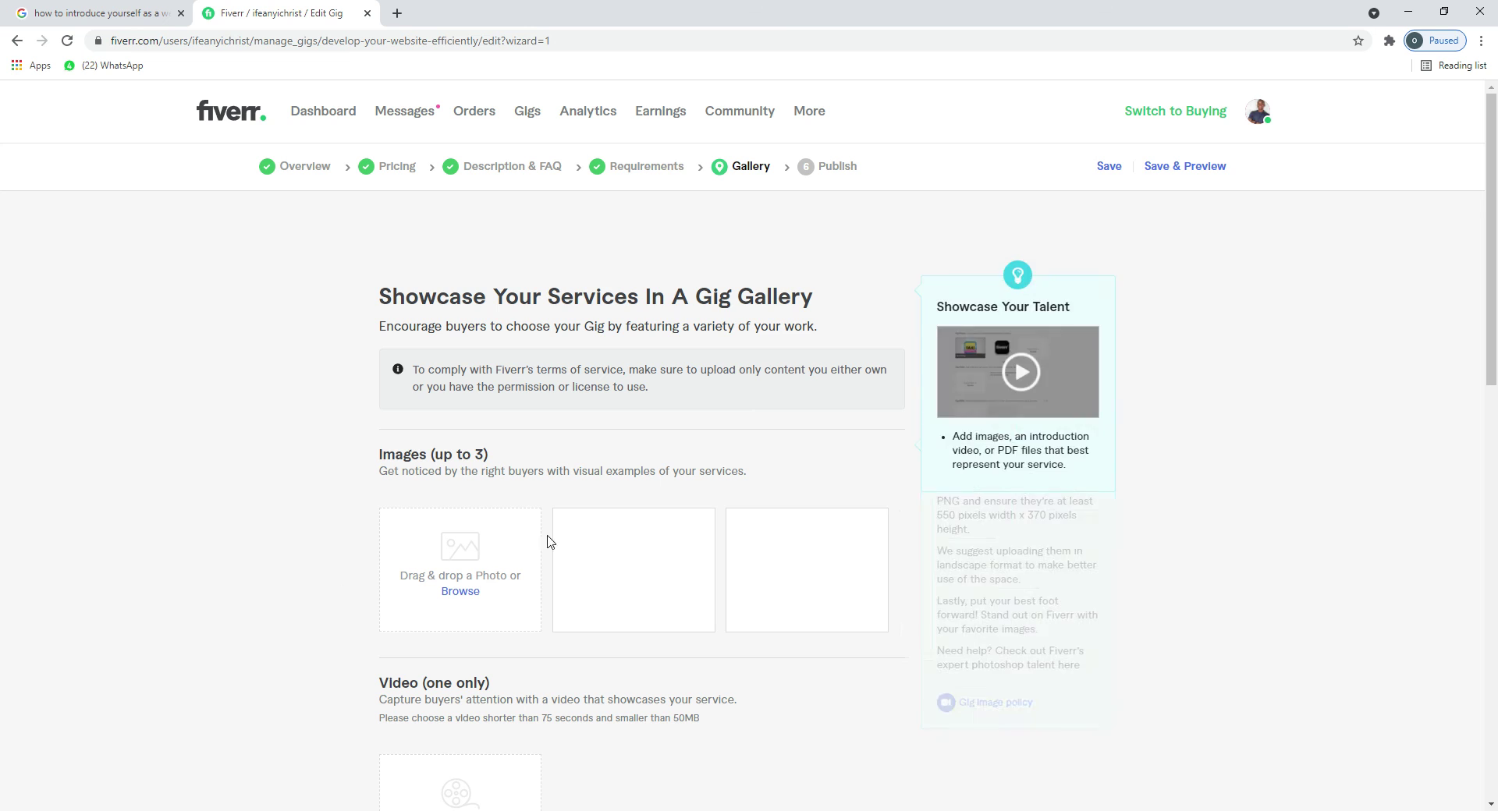
pyautogui.click(472, 597)
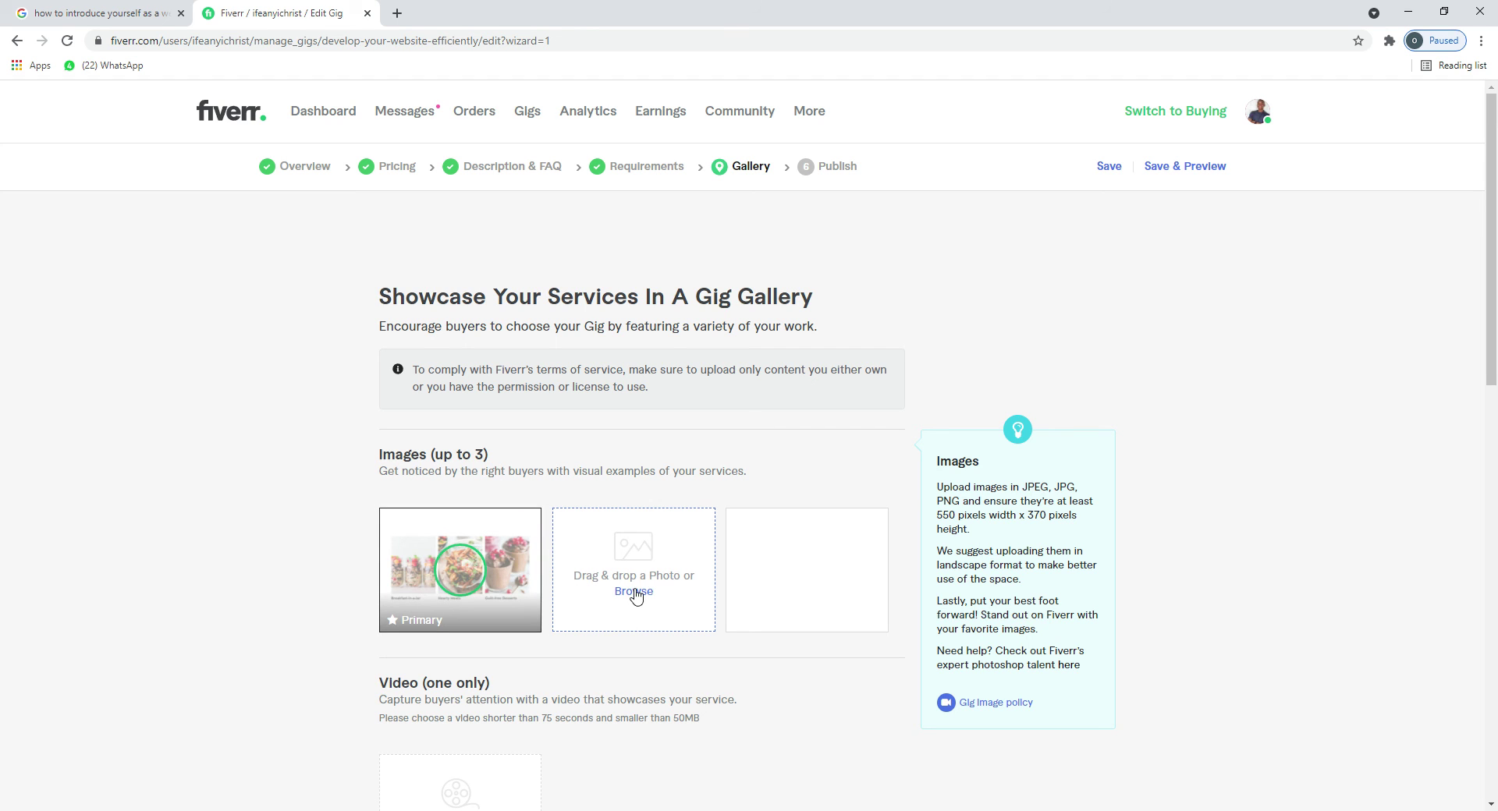
pyautogui.click(635, 593)
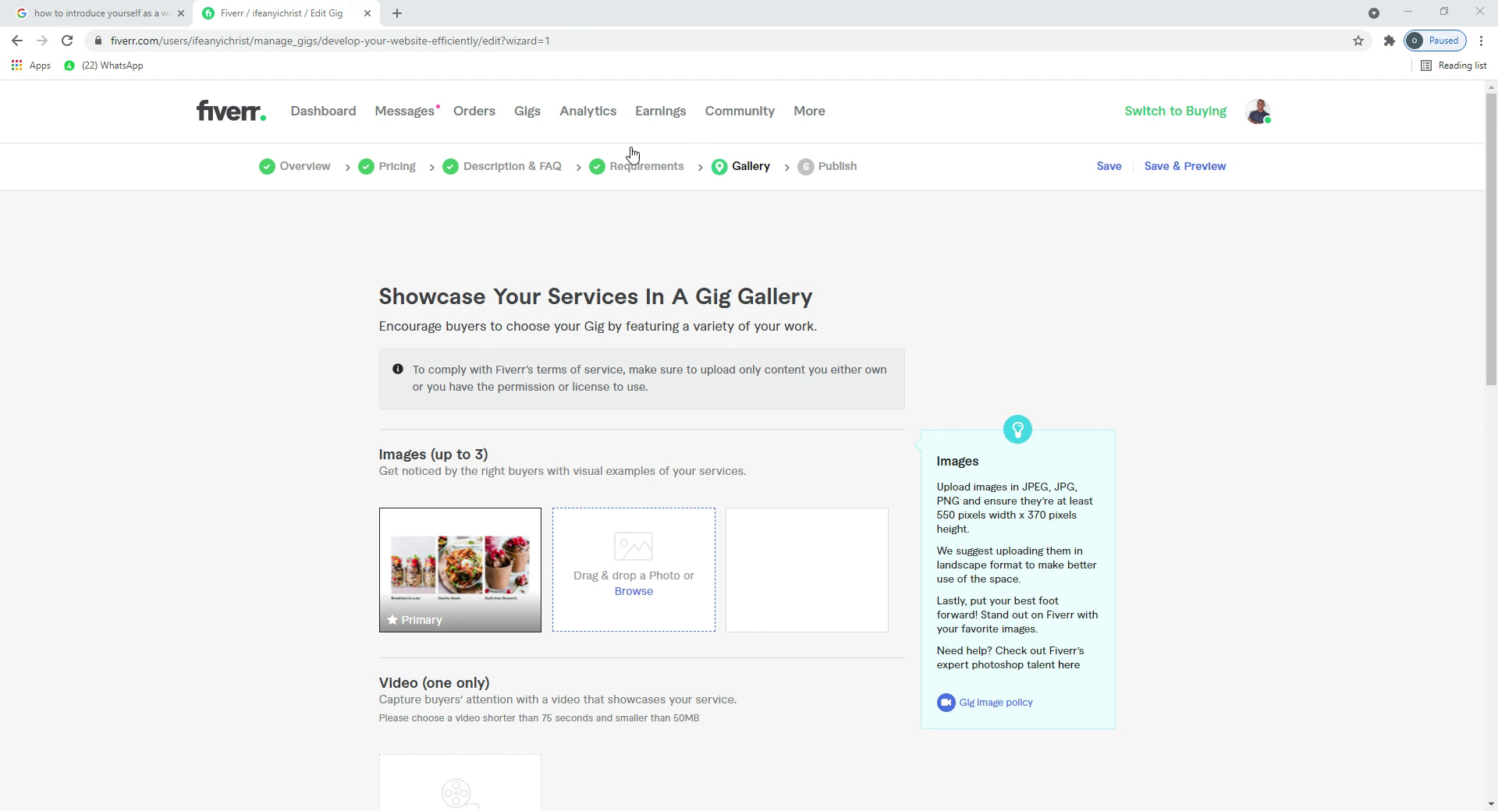
pyautogui.doubleClick(685, 146)
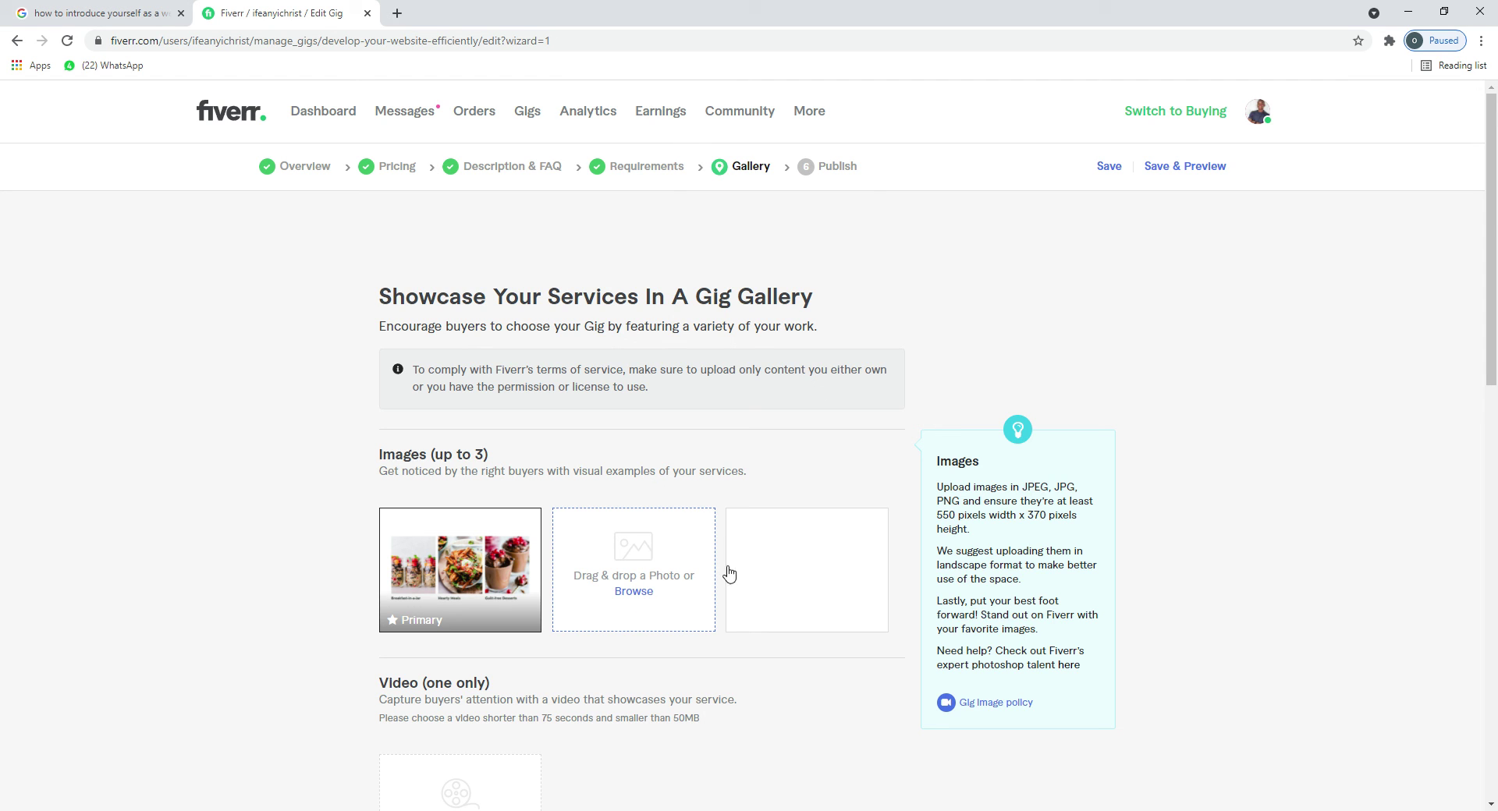
pyautogui.click(813, 570)
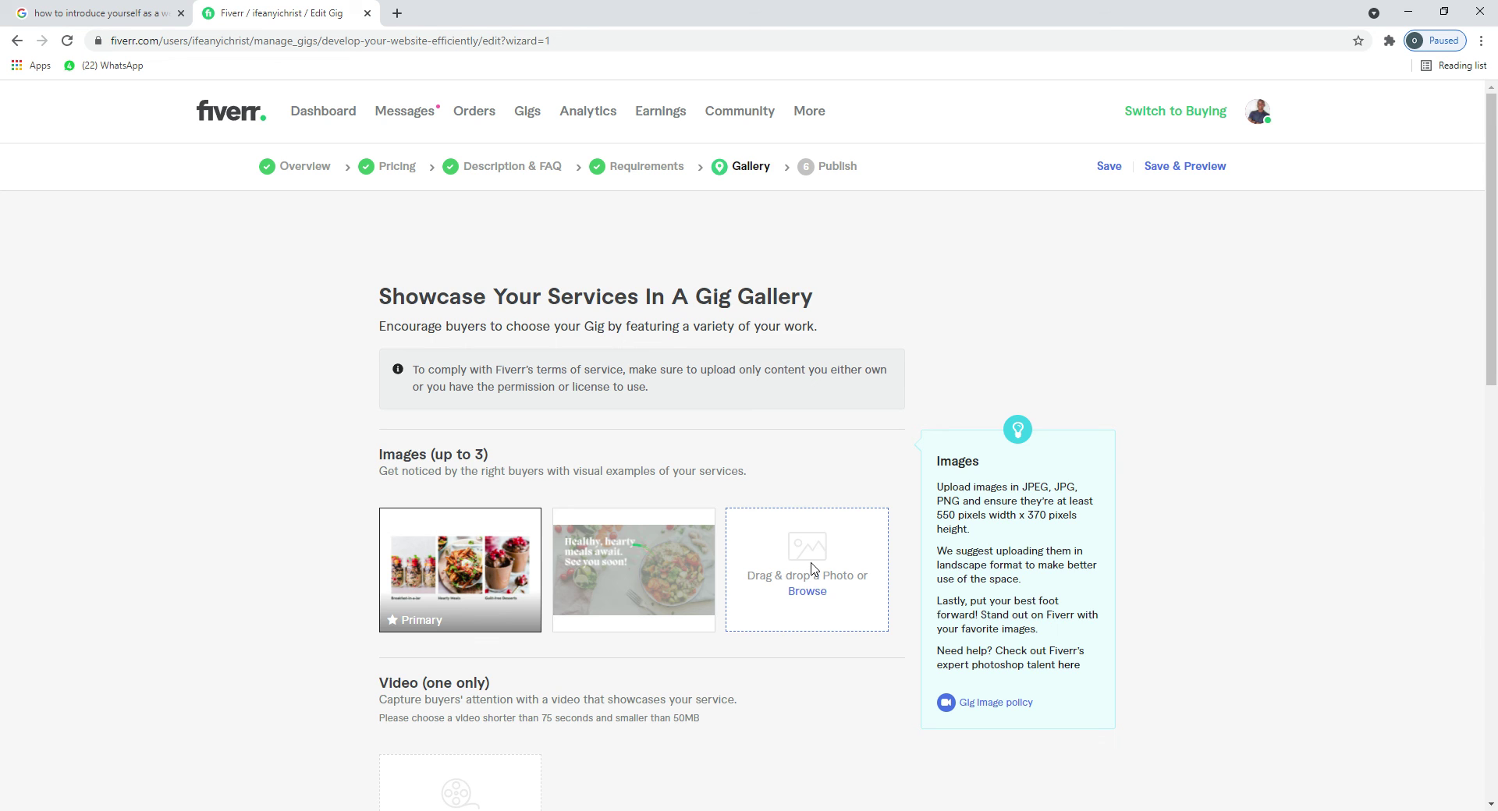
pyautogui.click(812, 591)
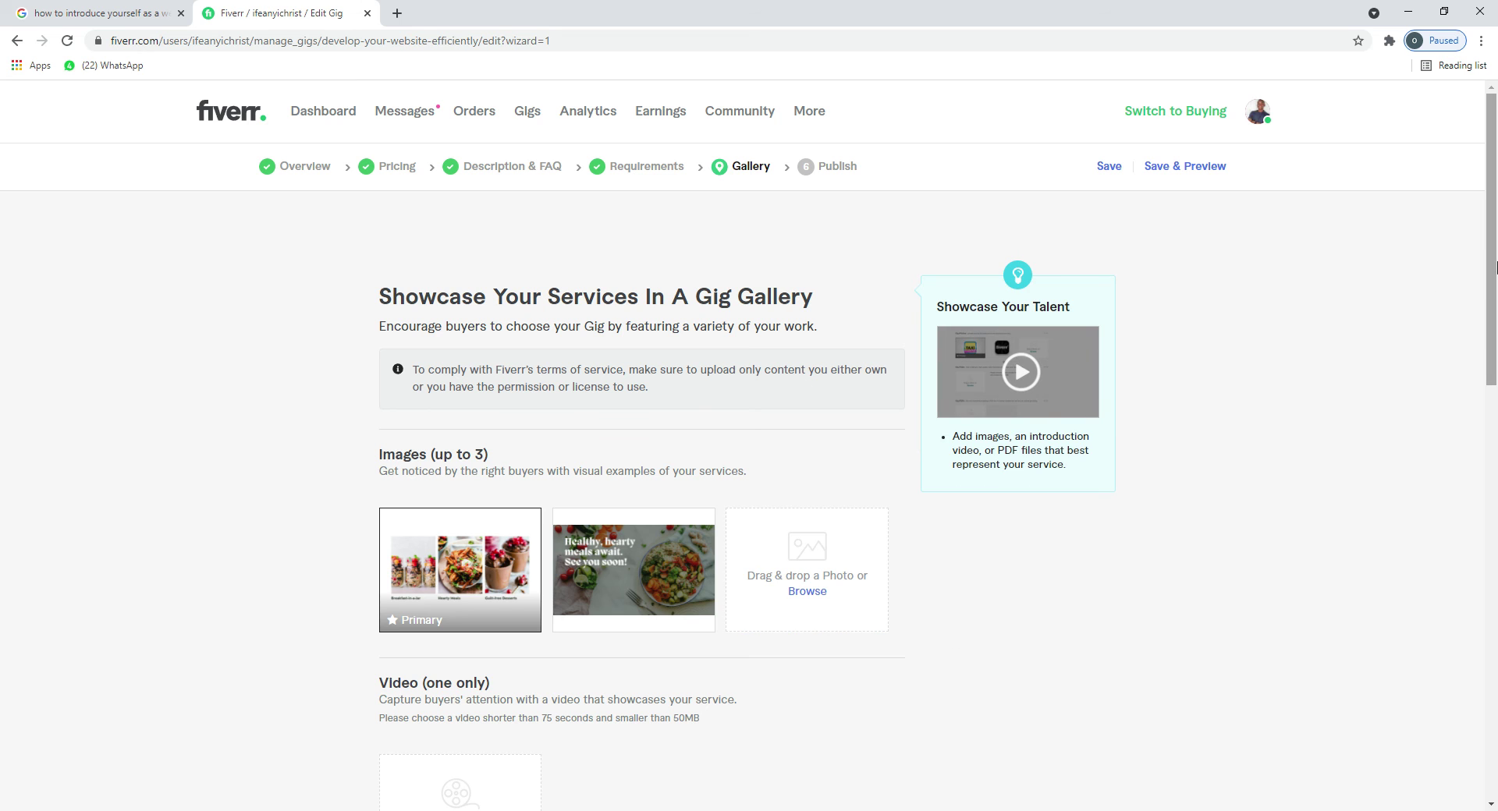
# Step: Try to upload "Pink Photocentric Food and Restaurant Website (1).pdf" as a gallery document
pyautogui.moveTo(1495, 268); pyautogui.dragTo(1495, 405)
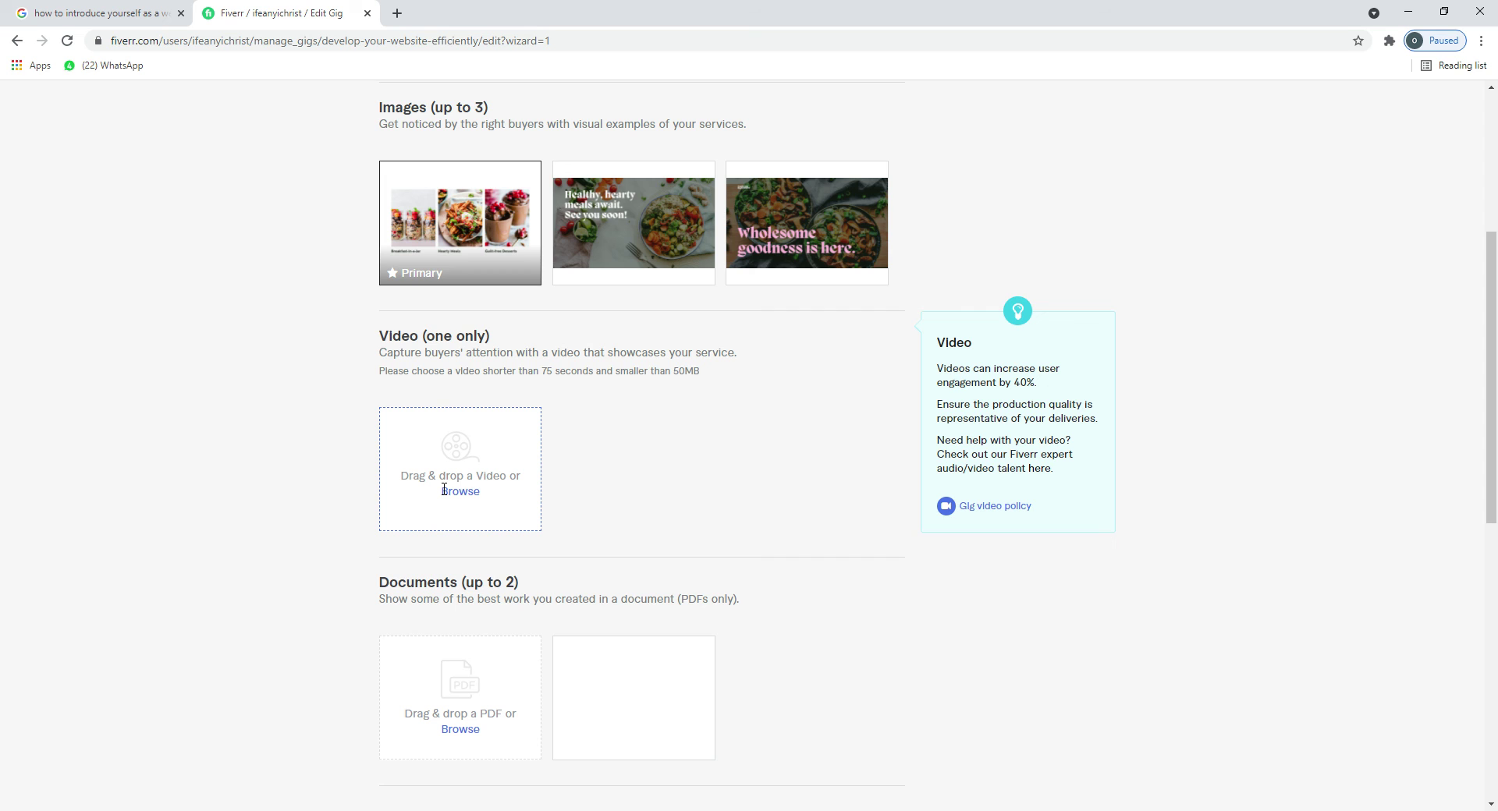
pyautogui.moveTo(1496, 320)
pyautogui.mouseDown()
pyautogui.moveTo(1496, 375)
pyautogui.moveTo(1496, 345)
pyautogui.mouseUp()
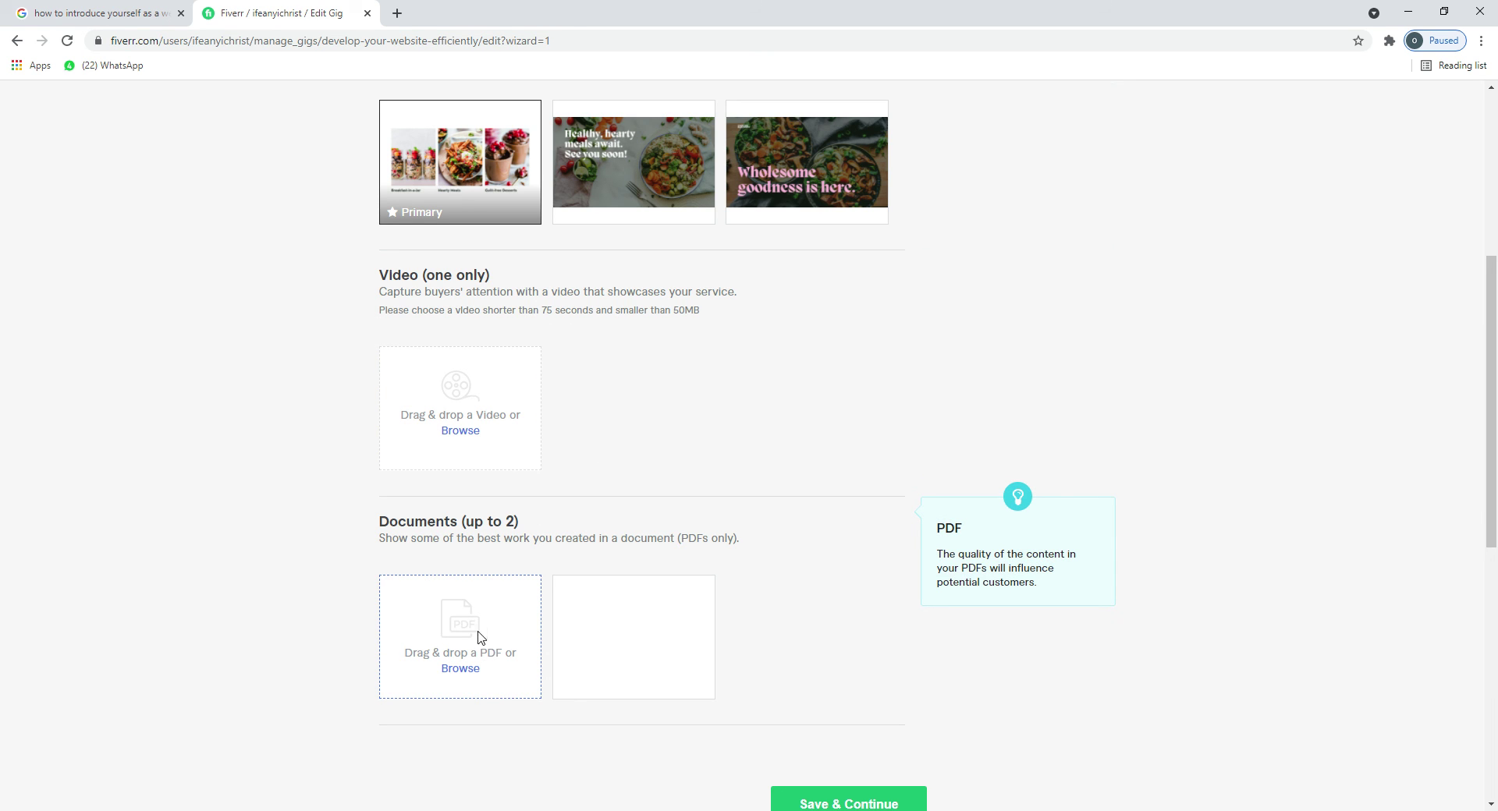
pyautogui.click(468, 679)
# Step: Upload the green fashion website PDF to both document slots and continue to the publishing stage
pyautogui.click(468, 673)
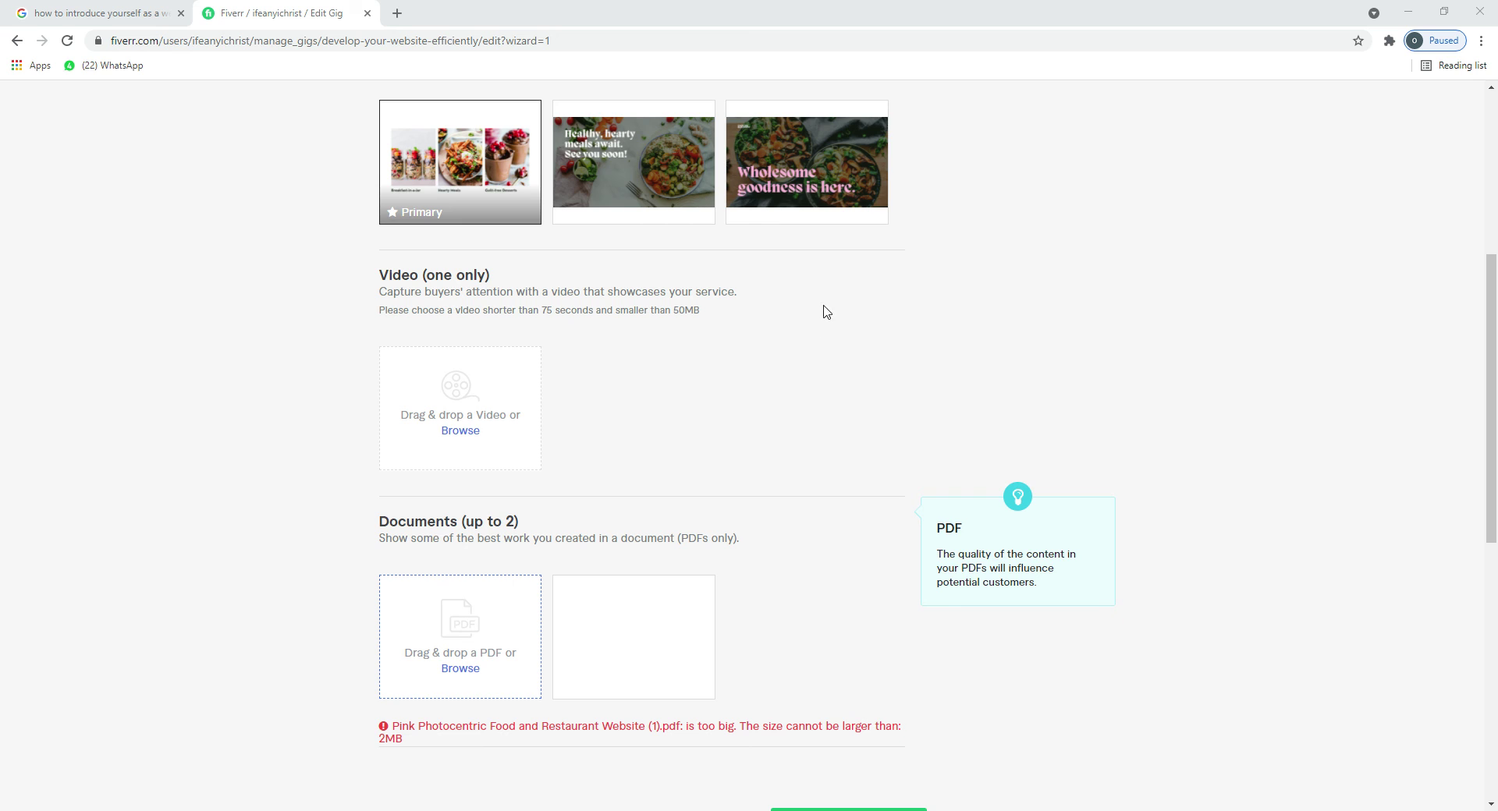
pyautogui.click(608, 185)
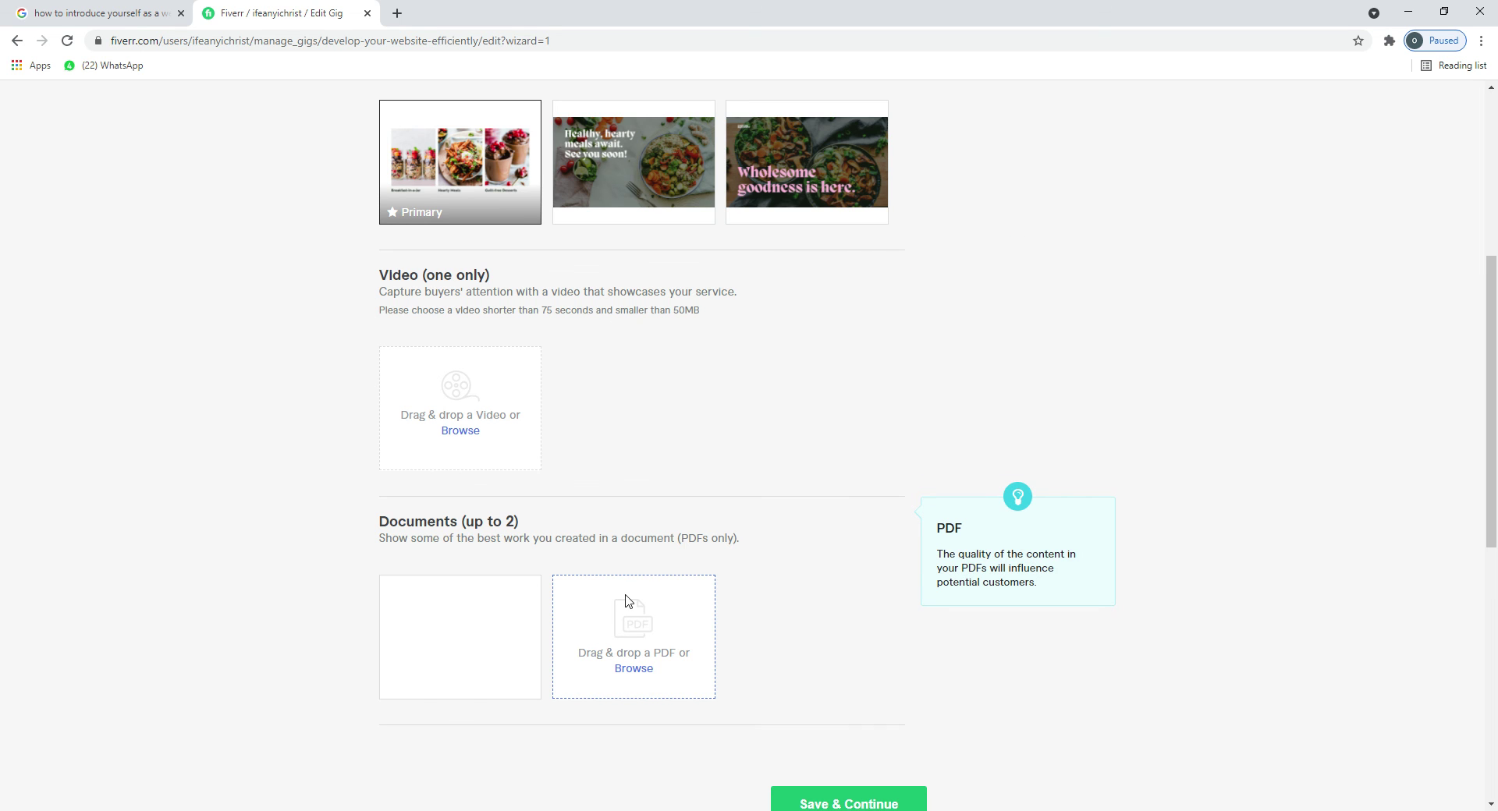
pyautogui.click(634, 670)
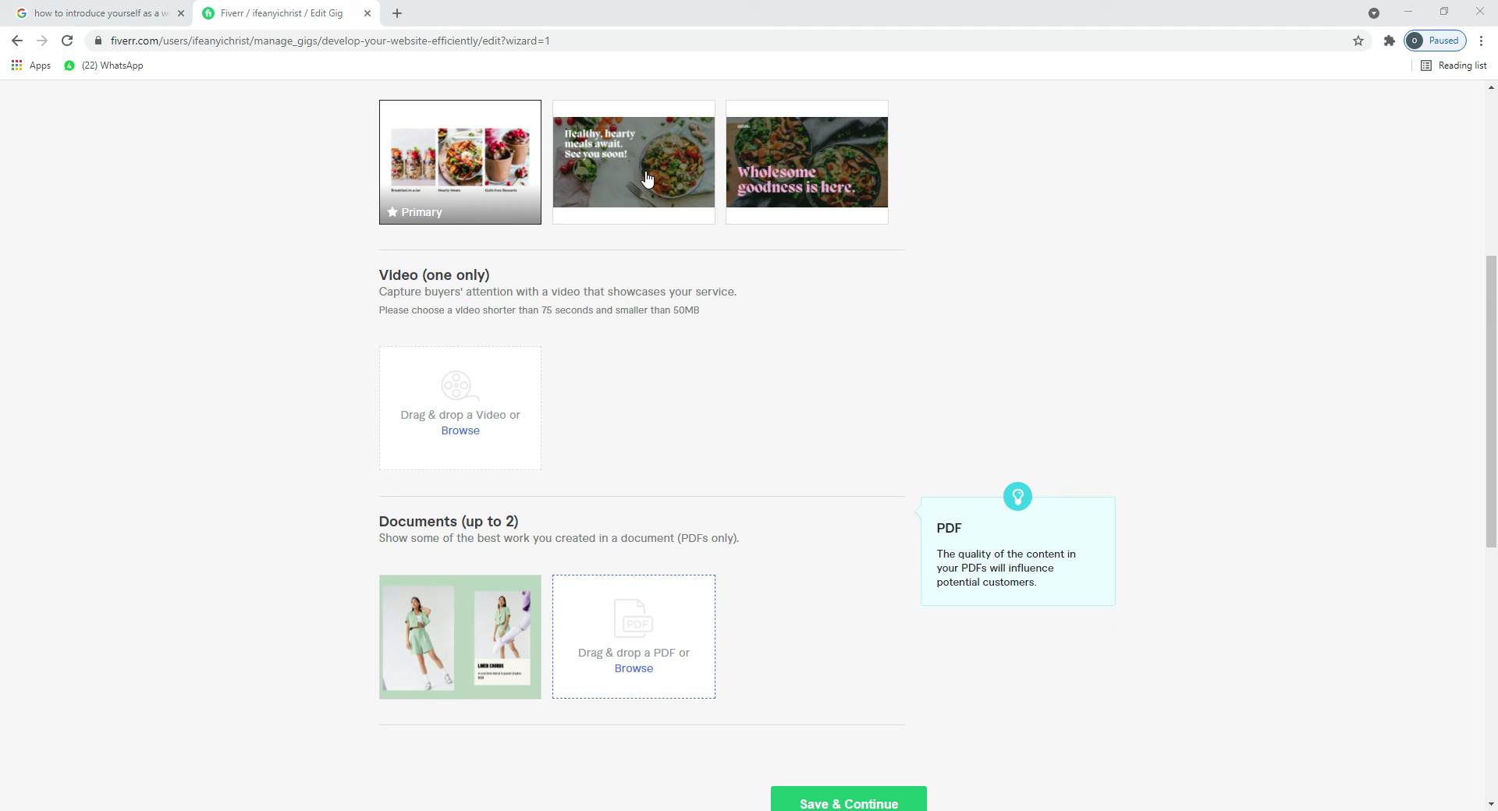
pyautogui.moveTo(1495, 396)
pyautogui.mouseDown()
pyautogui.moveTo(1495, 488)
pyautogui.moveTo(1495, 168)
pyautogui.moveTo(1495, 406)
pyautogui.mouseUp()
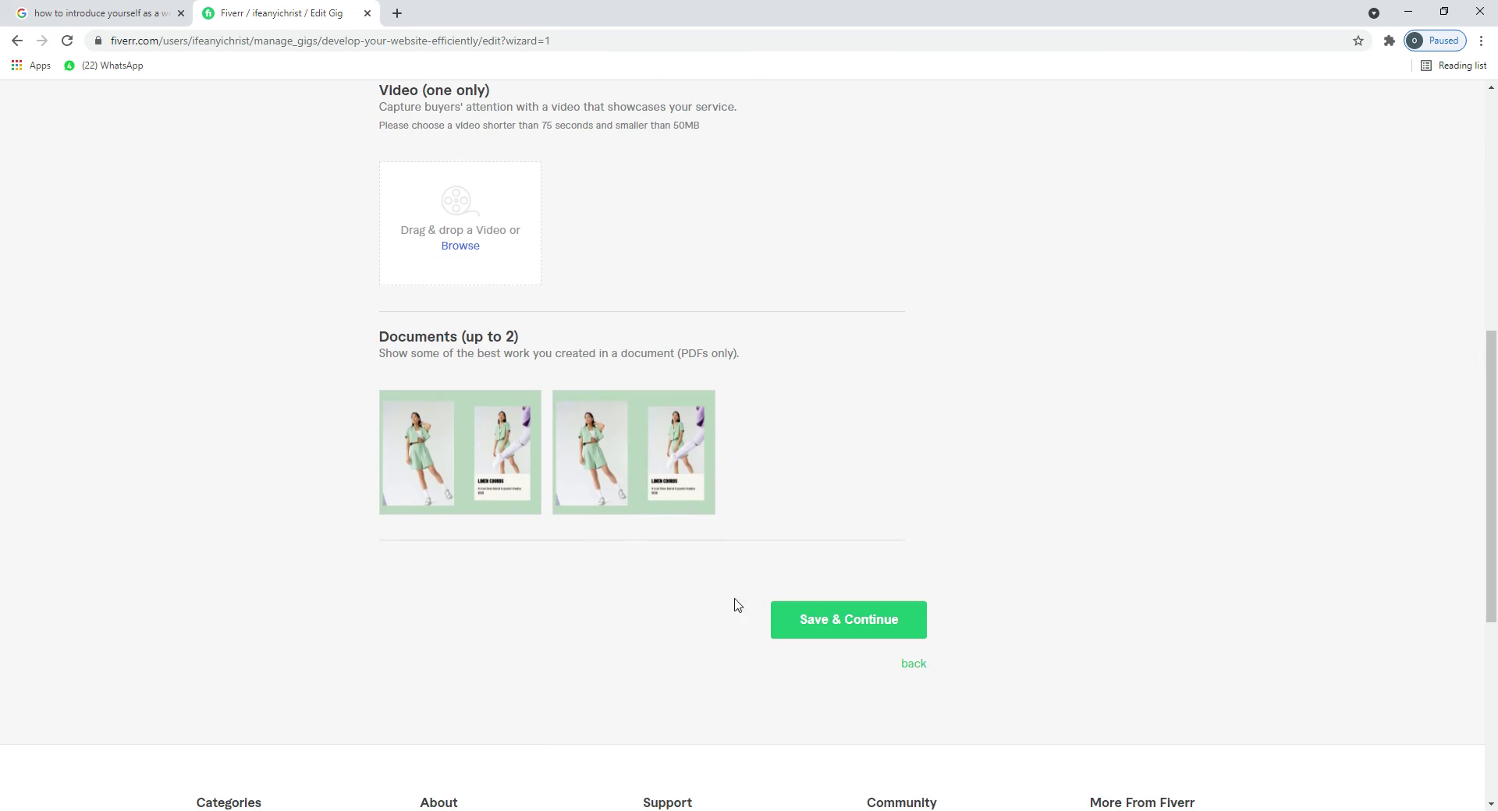
pyautogui.click(830, 614)
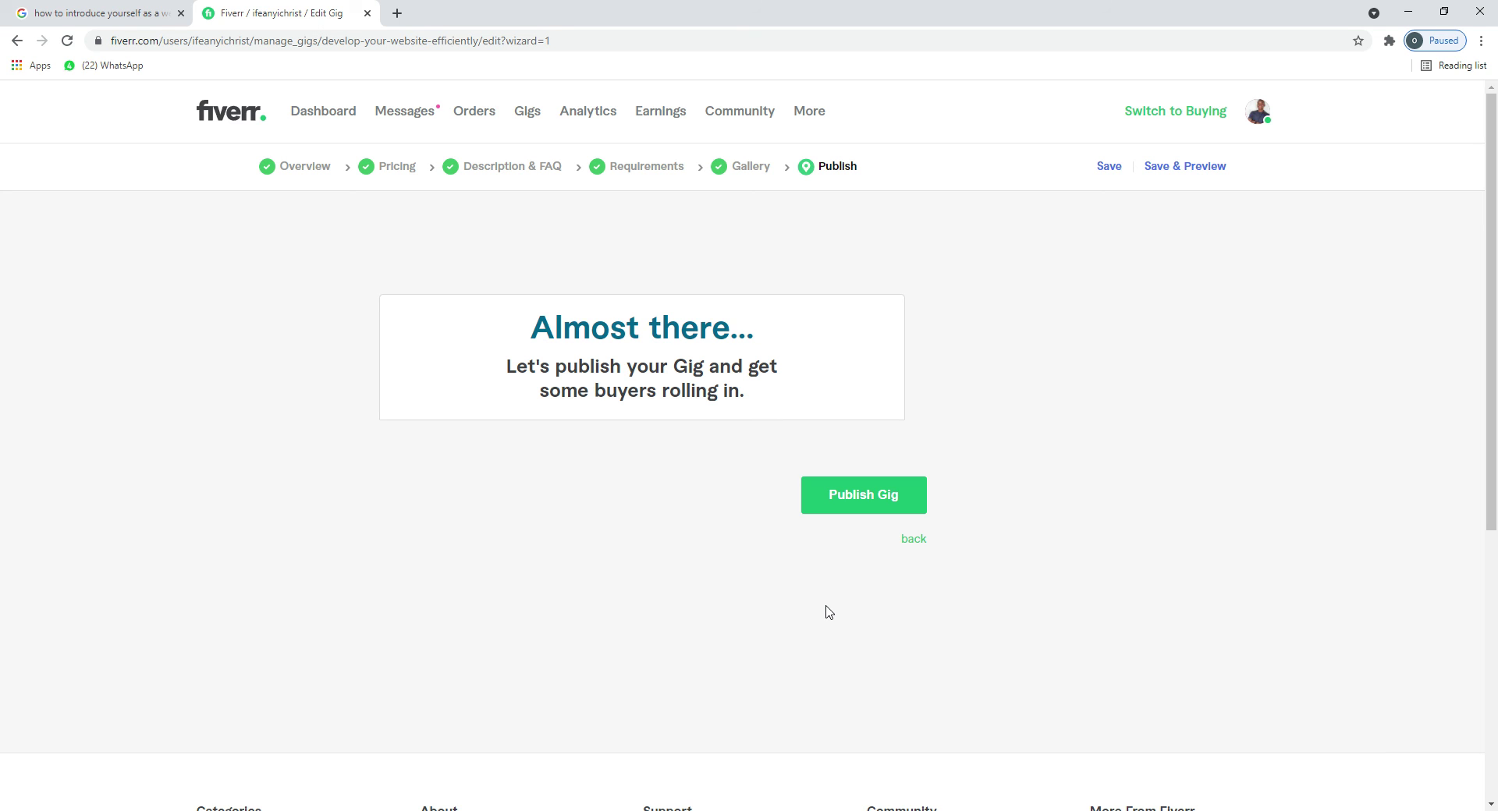
# Step: Publish the gig and finish the gig creation process
pyautogui.click(850, 510)
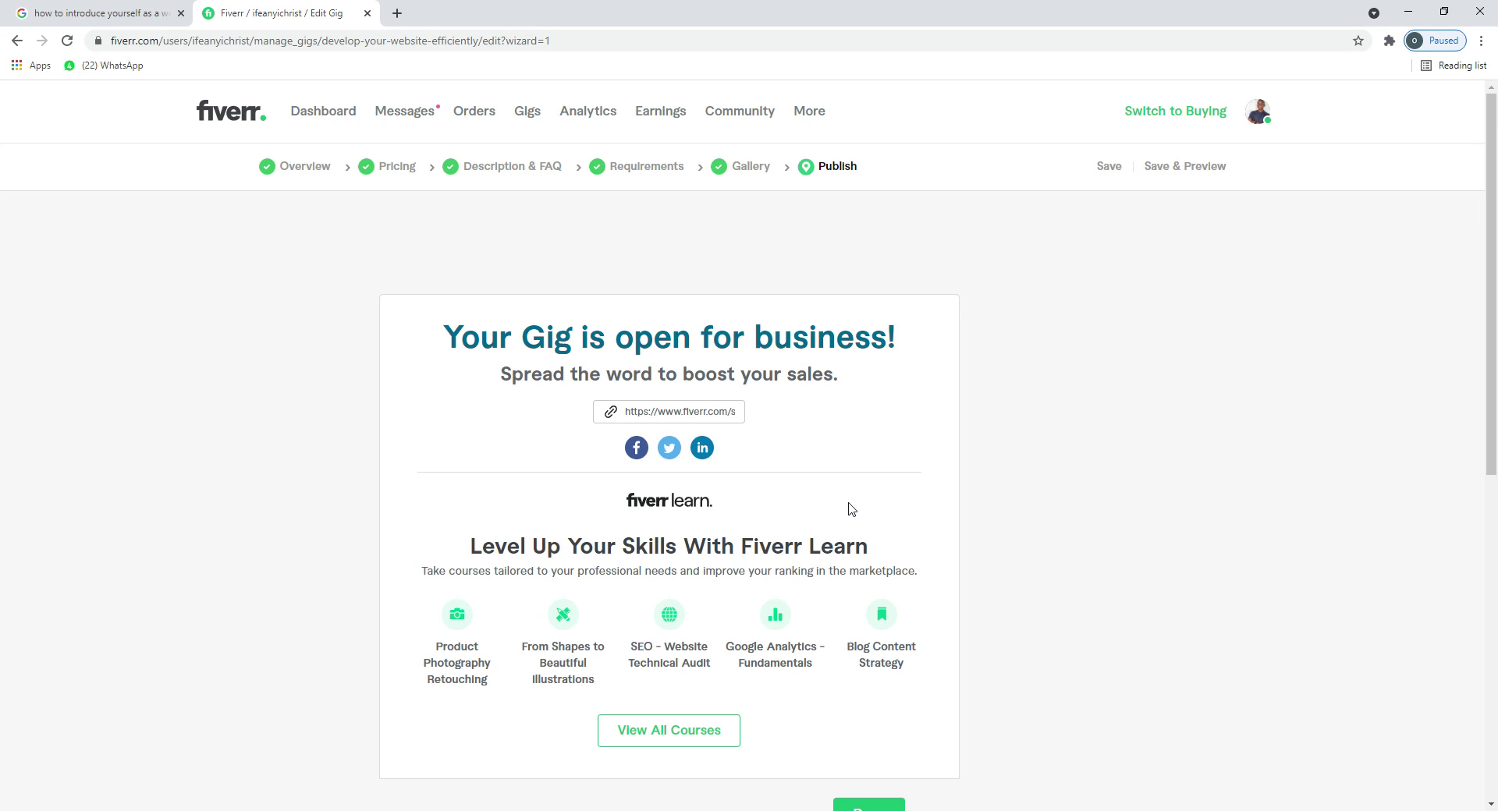
pyautogui.moveTo(1489, 236); pyautogui.dragTo(1494, 292)
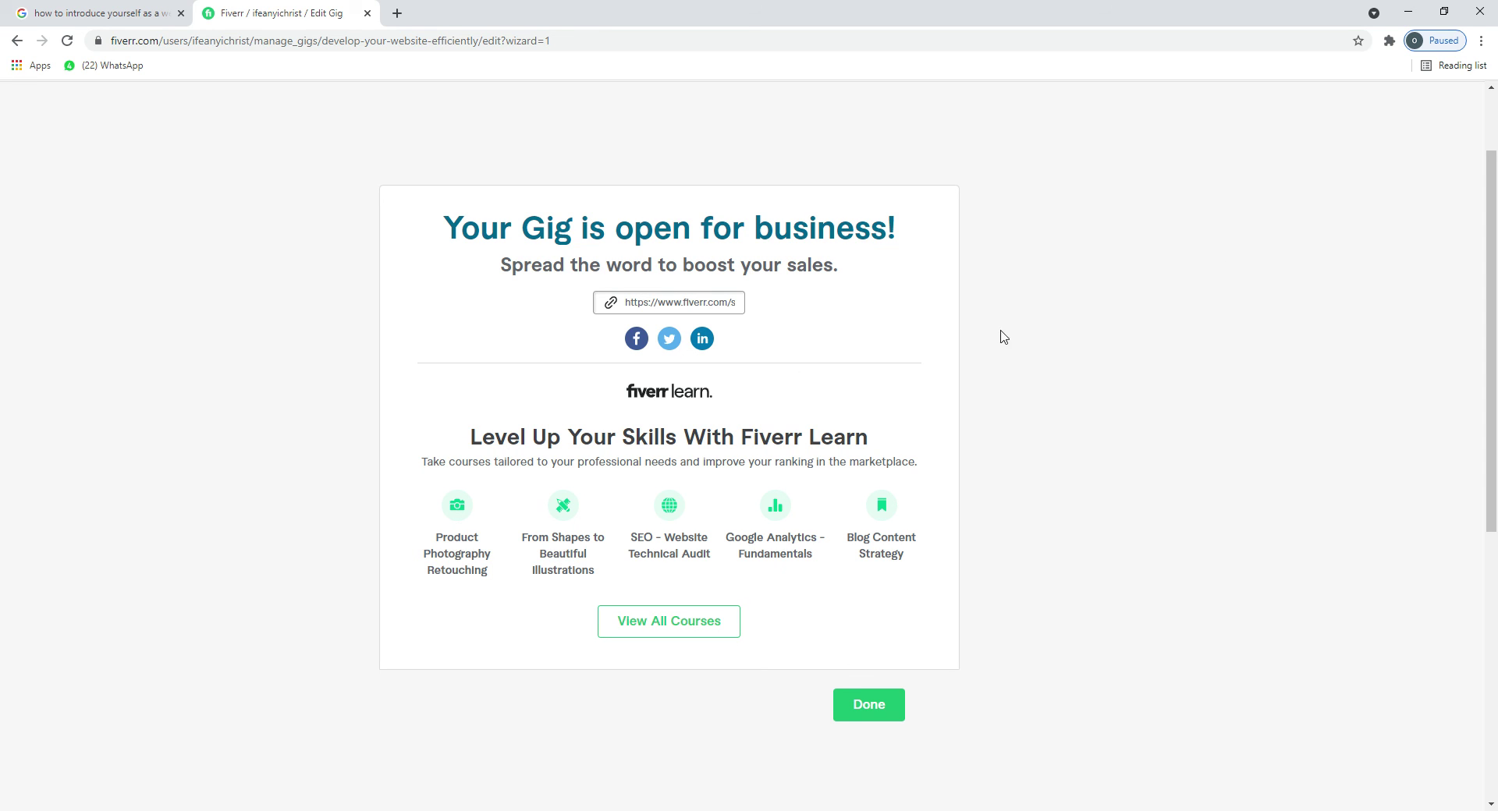
pyautogui.scroll(-1, 1492, 264)
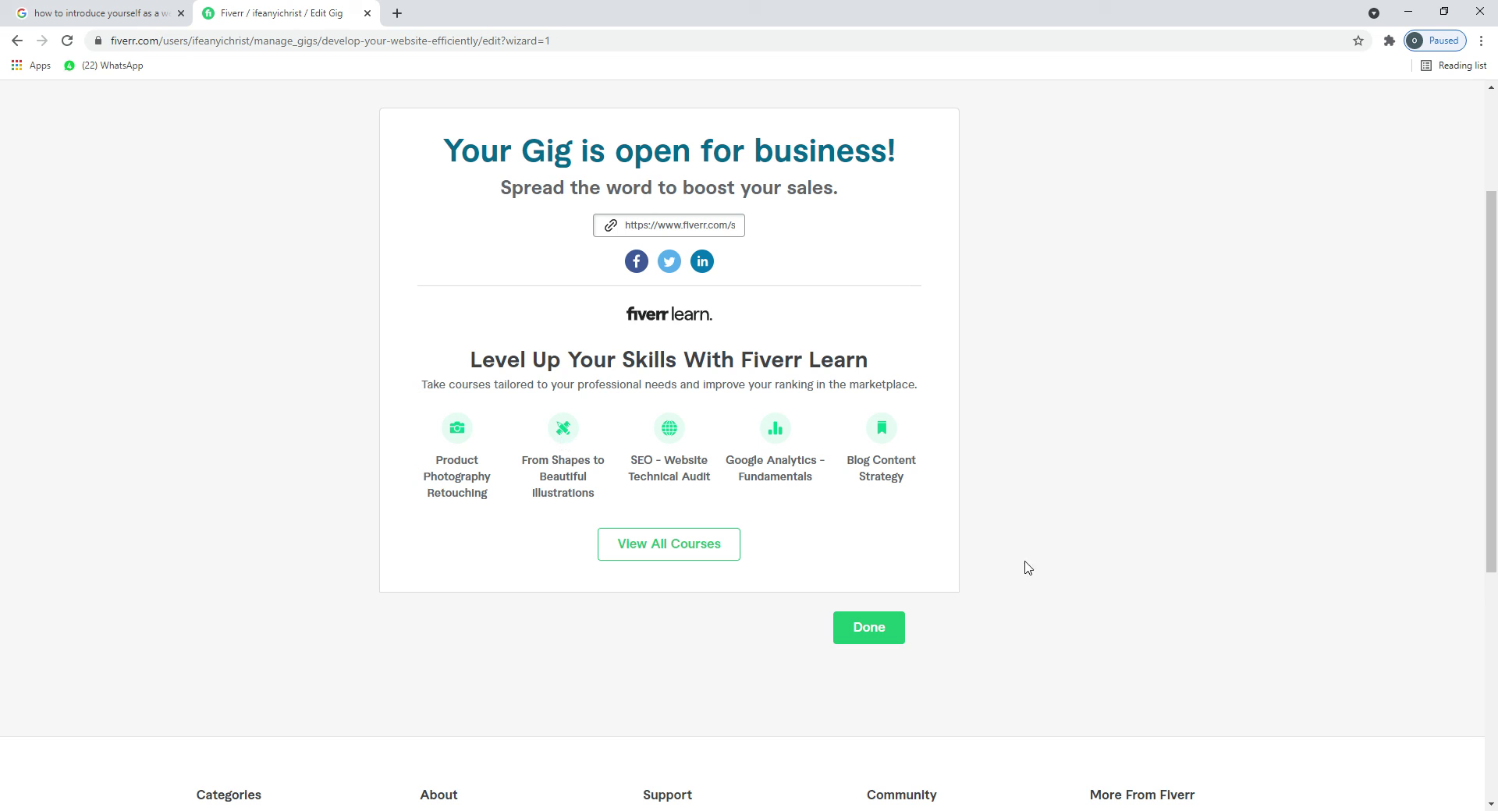
pyautogui.click(868, 635)
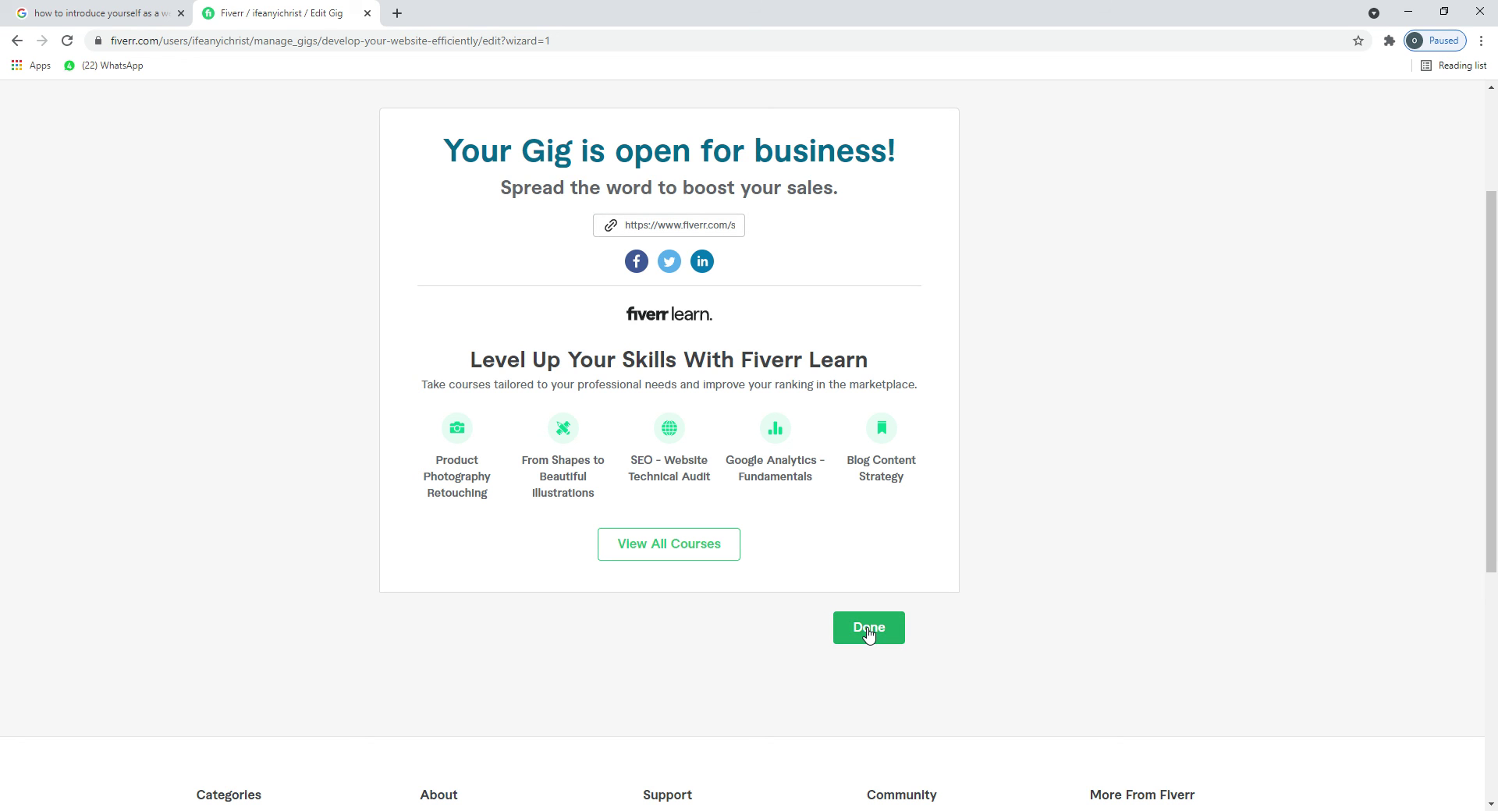